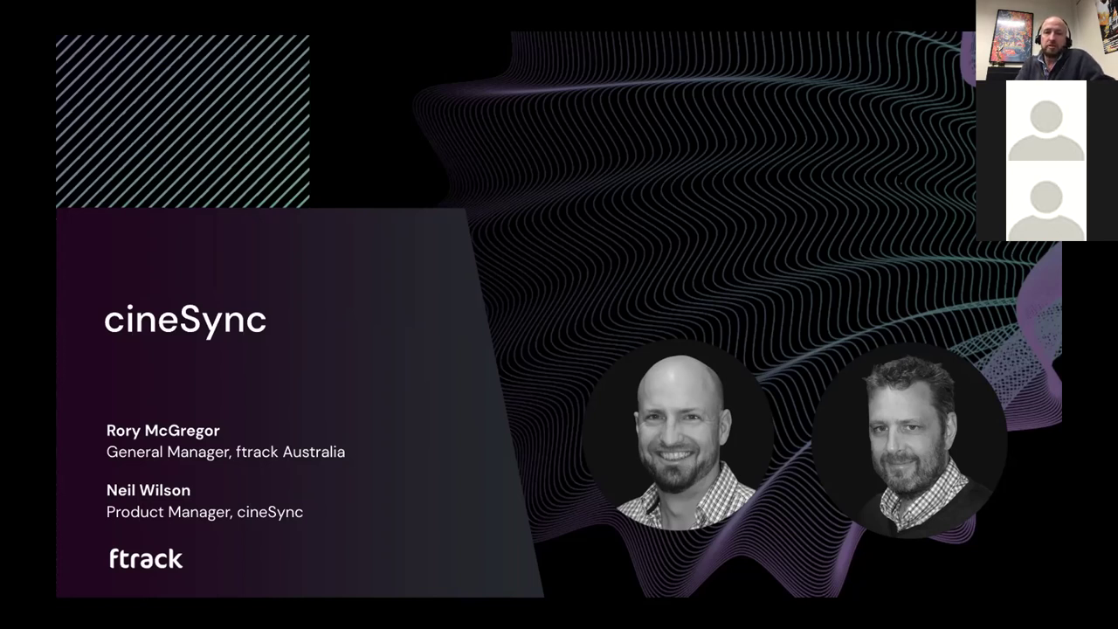
Advance the Zoom slides past the agenda to 'Let's take a look!' and end the slideshow
key("Right")
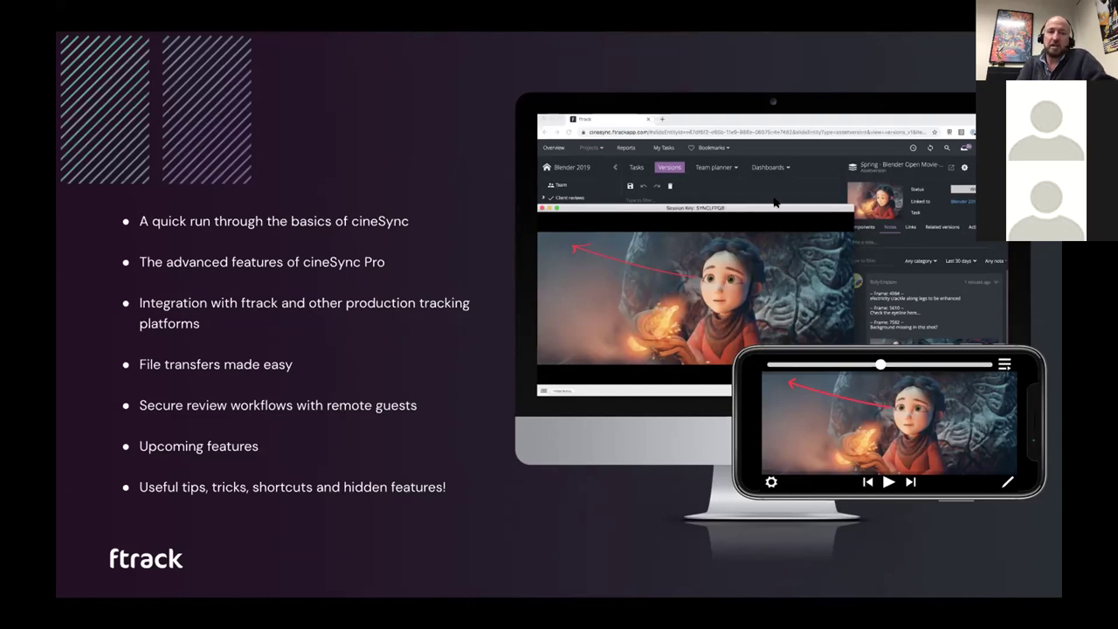
key("Right")
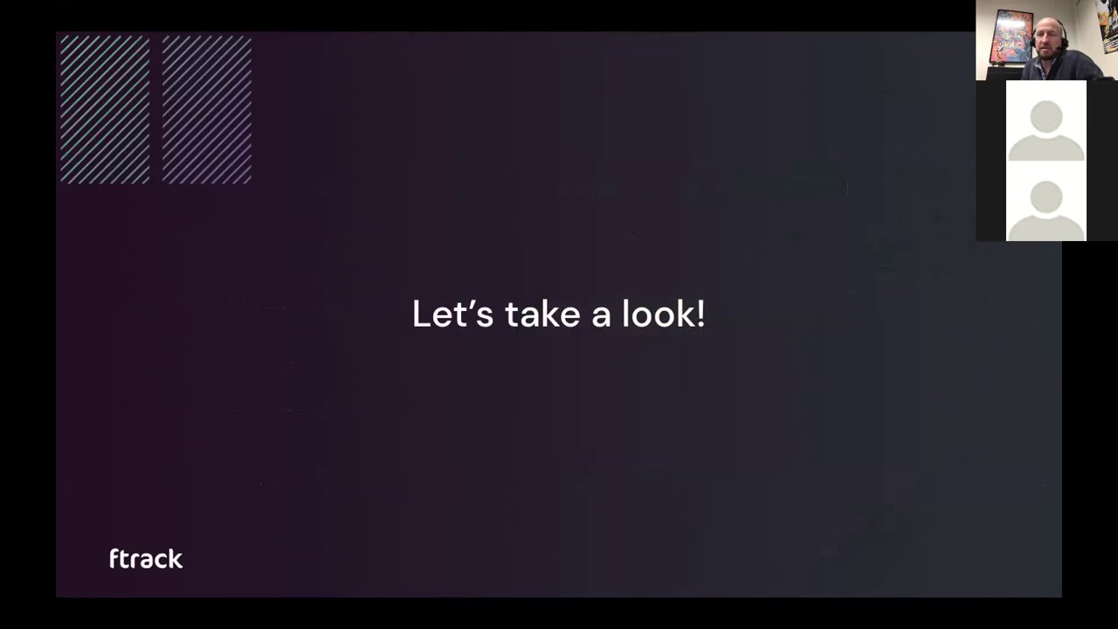
key("Escape")
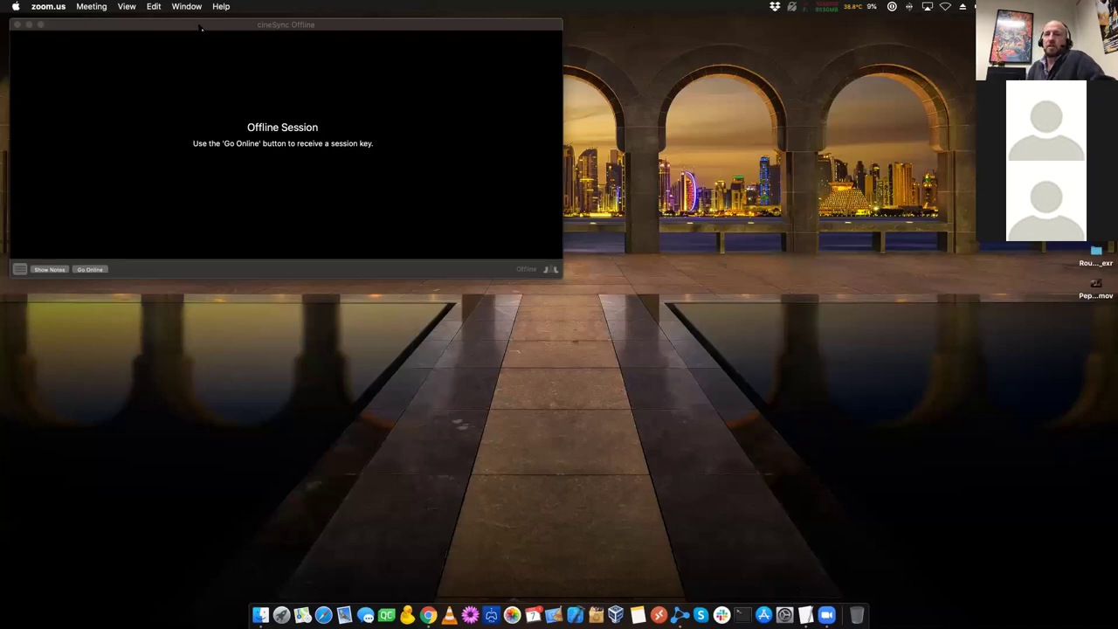
Bring the cineSync Offline window forward, enlarge it, and start taking the session online
mouse_move(222, 28)
left_mouse_down()
mouse_move(216, 41)
mouse_move(201, 26)
left_mouse_up()
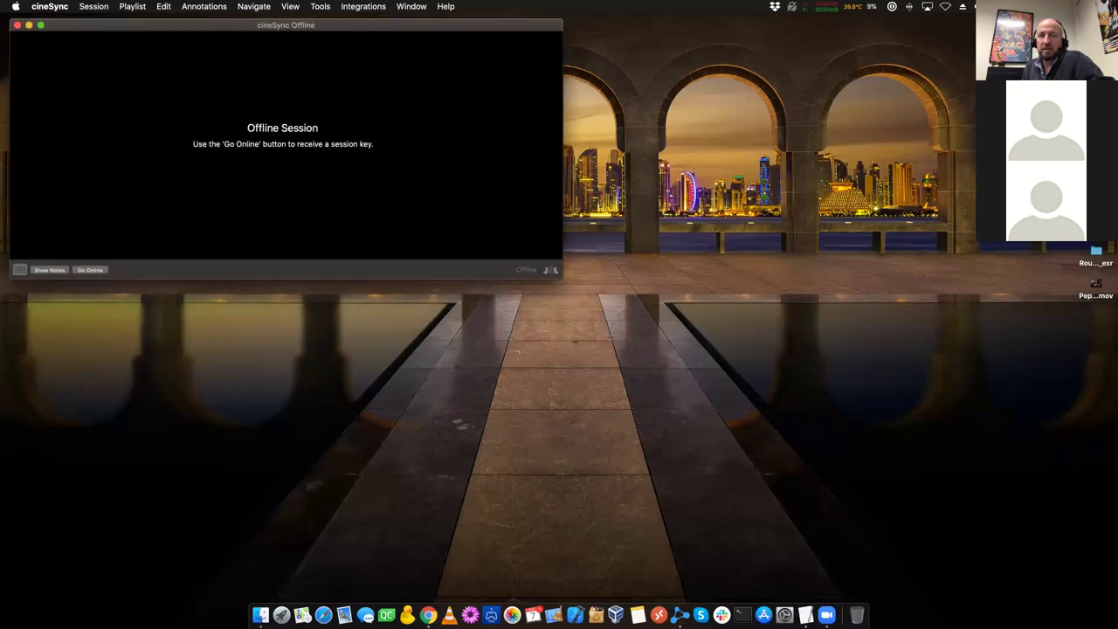
left_click_drag(563, 277, 559, 404)
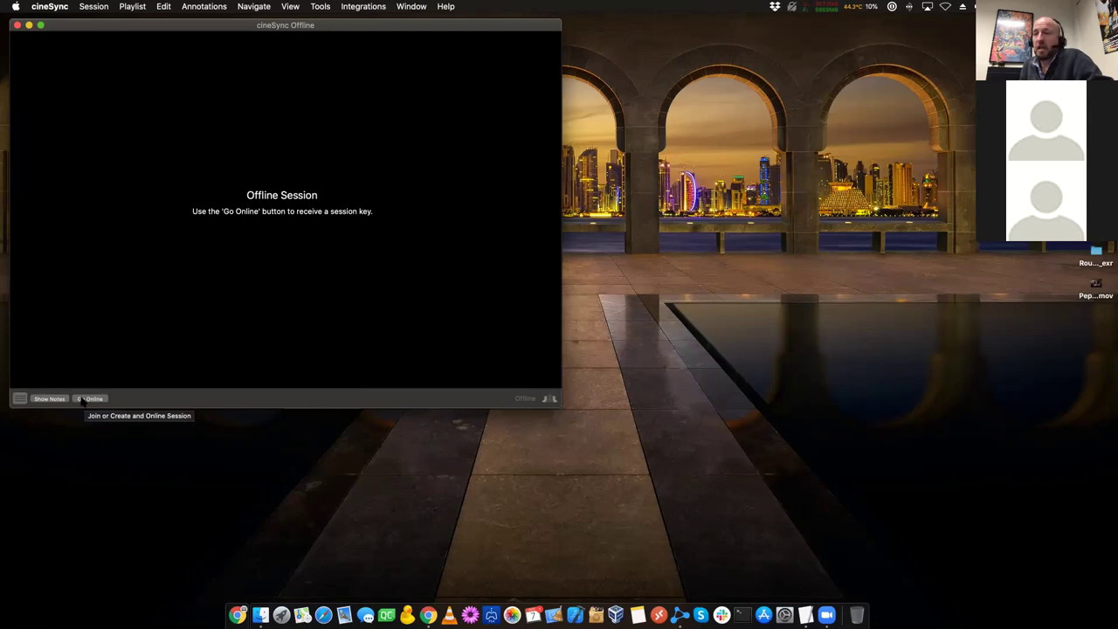
left_click(87, 400)
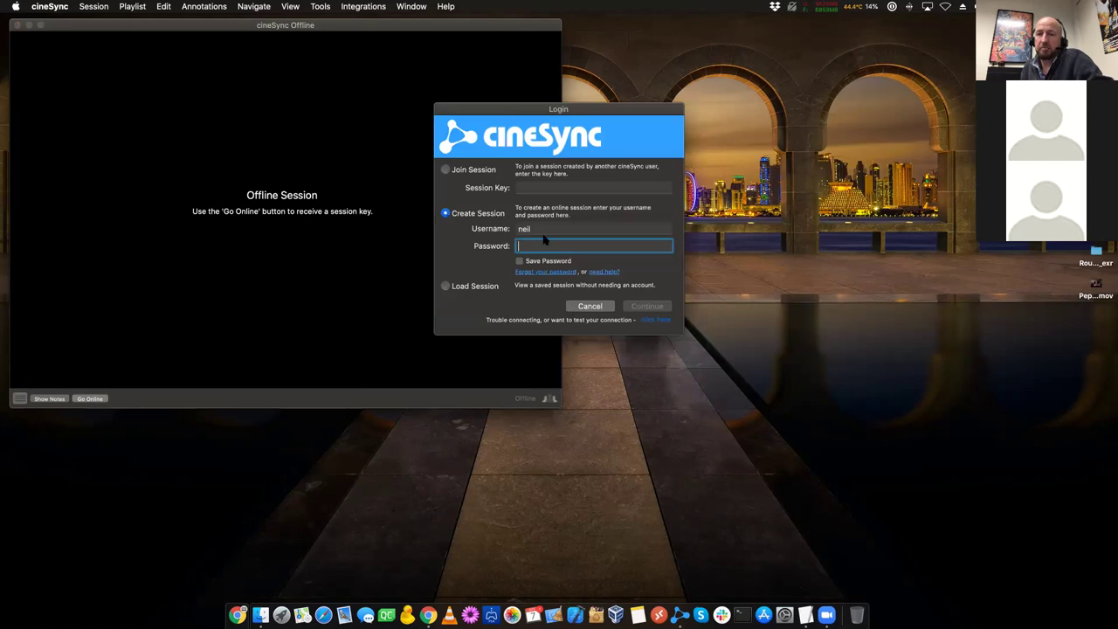
Log in with the account password to create the online session
type("••••")
key("Return")
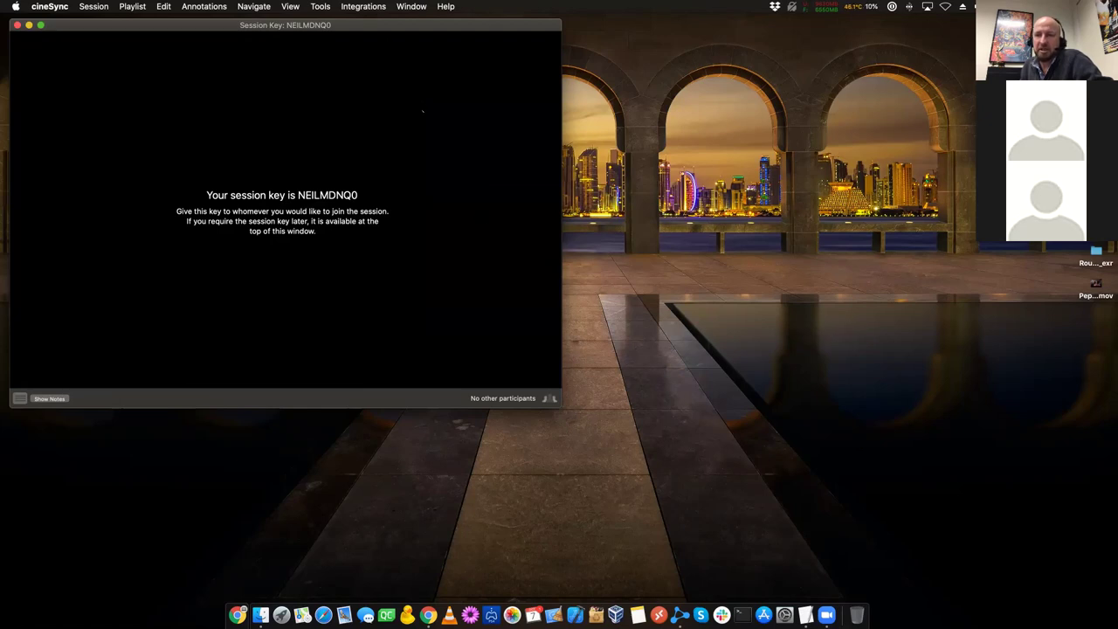
left_click_drag(367, 24, 364, 24)
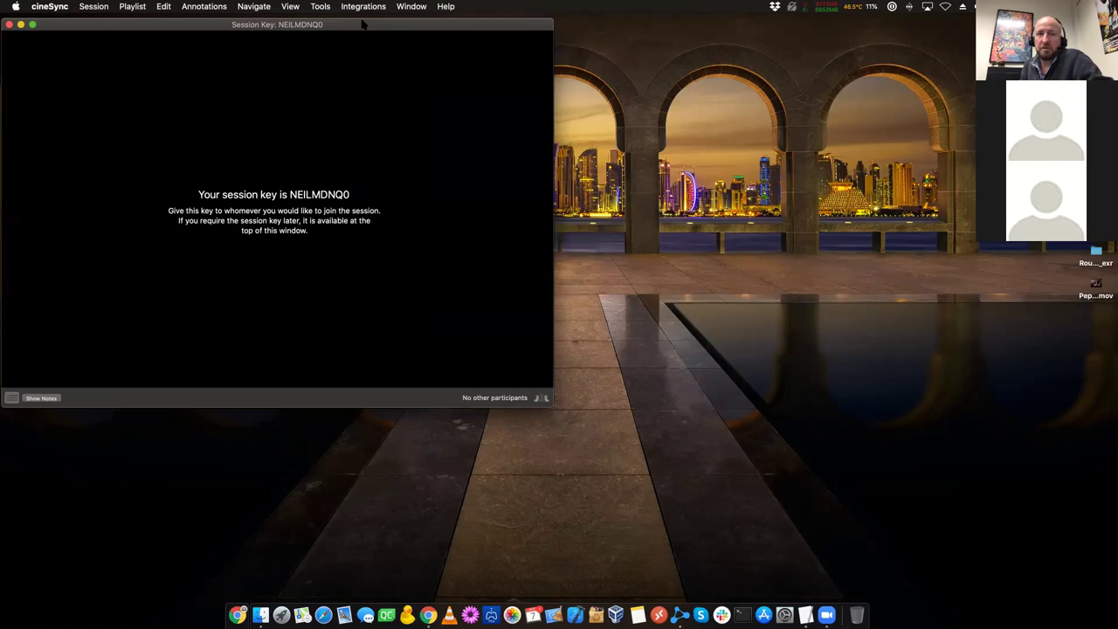
Copy the session key and open a second cineSync window on the right
double_click(308, 194)
key("super+c")
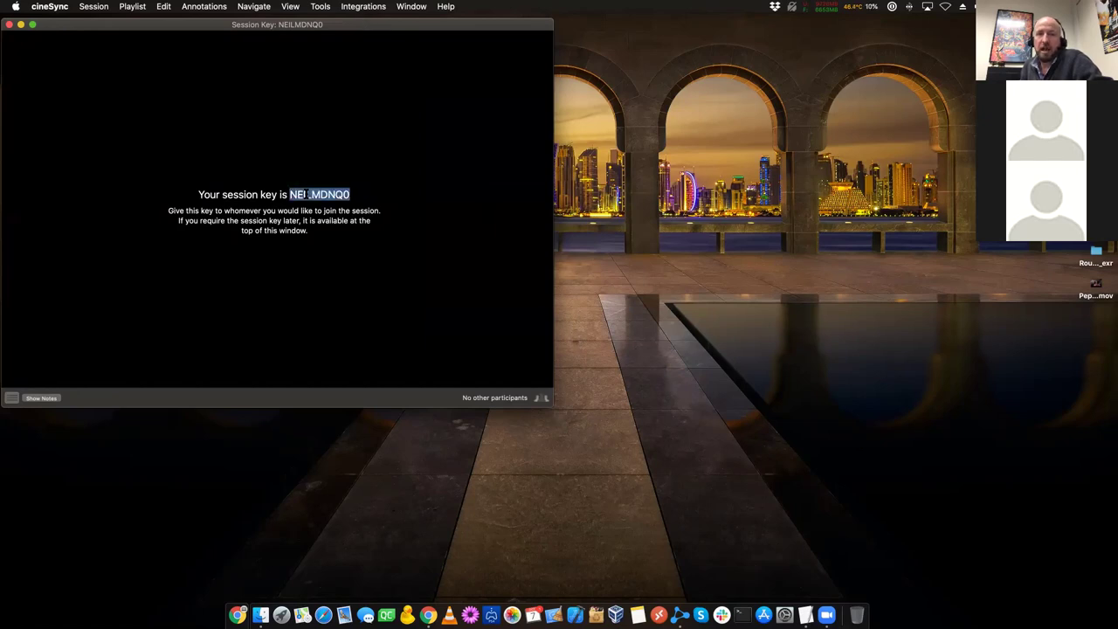
key("super+Tab")
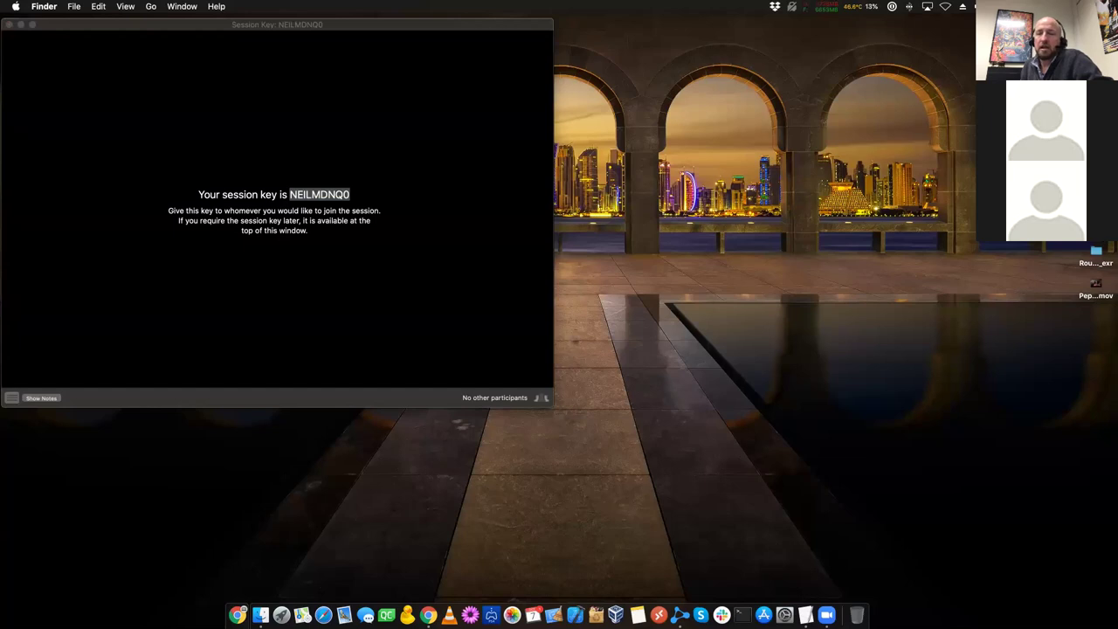
left_click(332, 26)
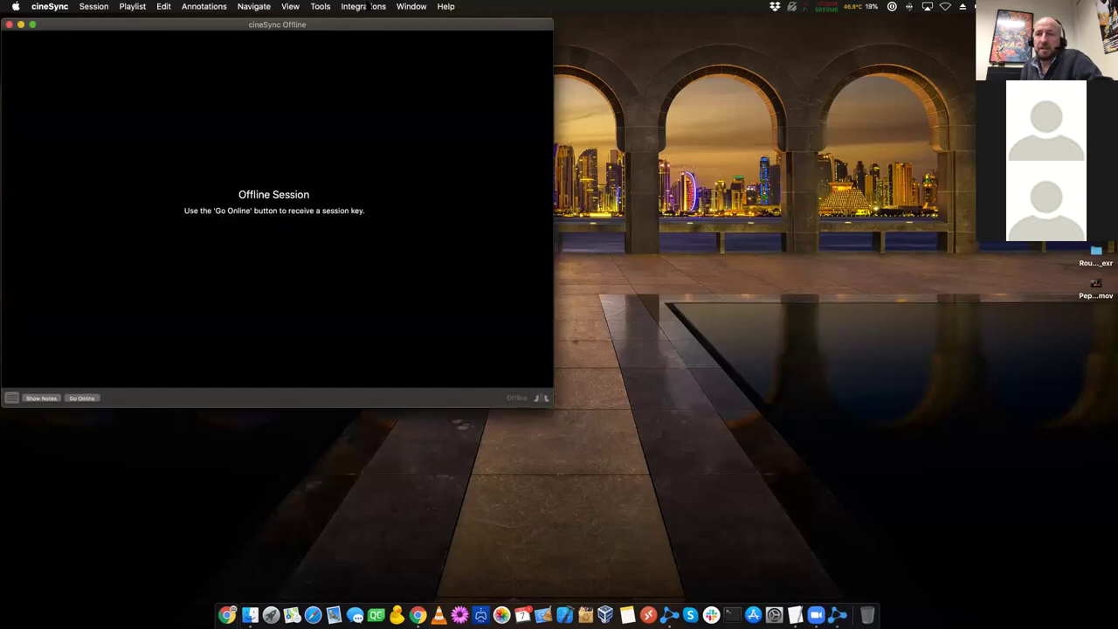
left_click_drag(332, 27, 892, 210)
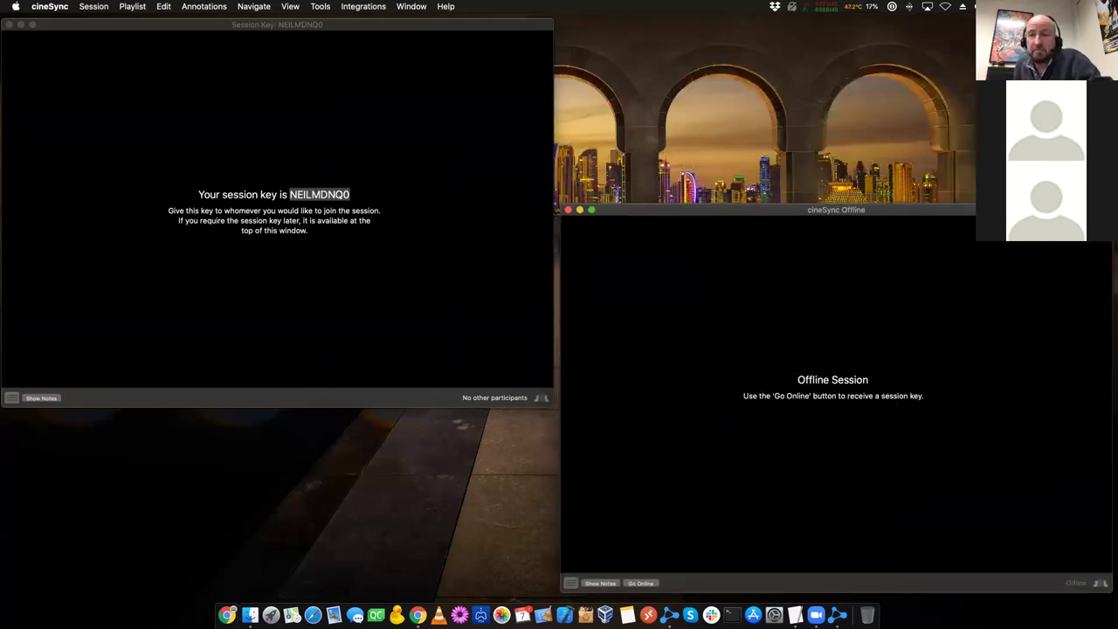
Join the second window to the existing session using the pasted session key
left_click(643, 583)
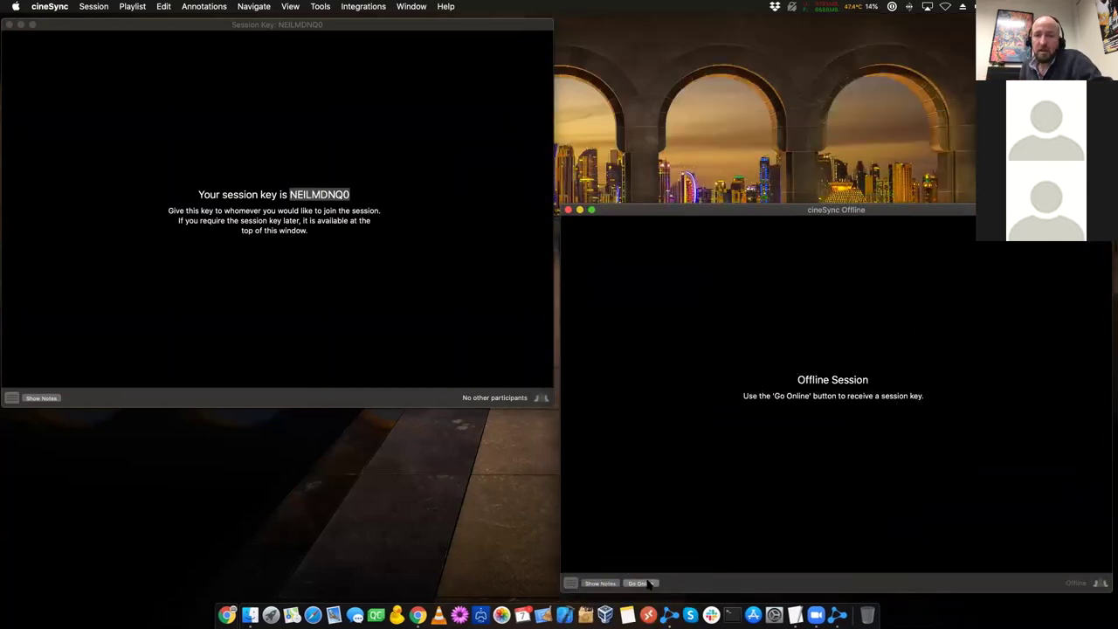
left_click(554, 188)
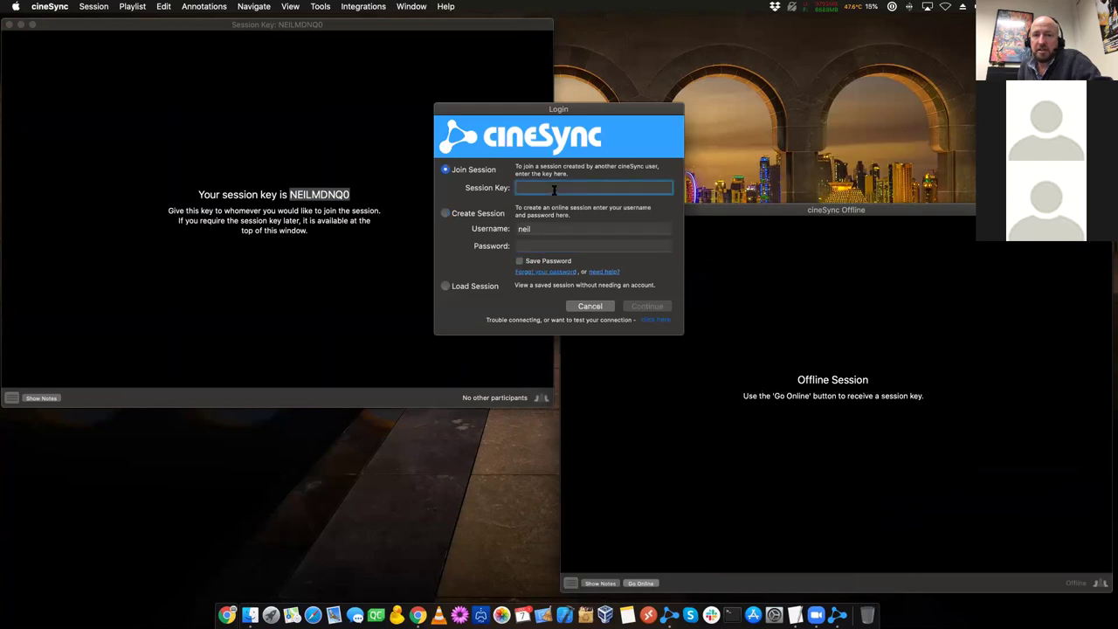
key("super+v")
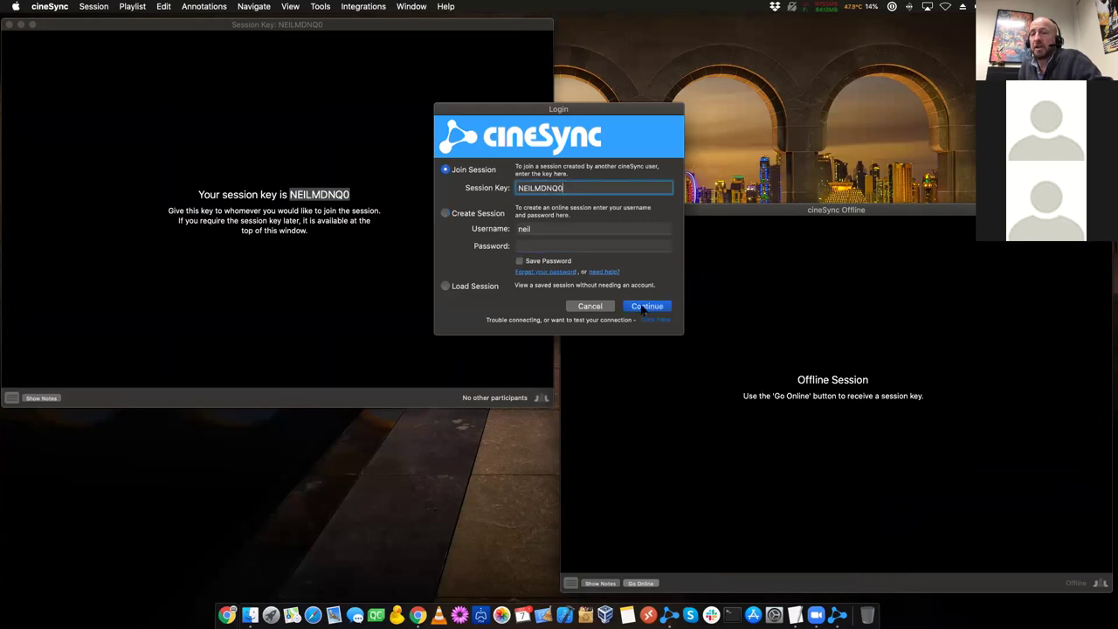
left_click(645, 307)
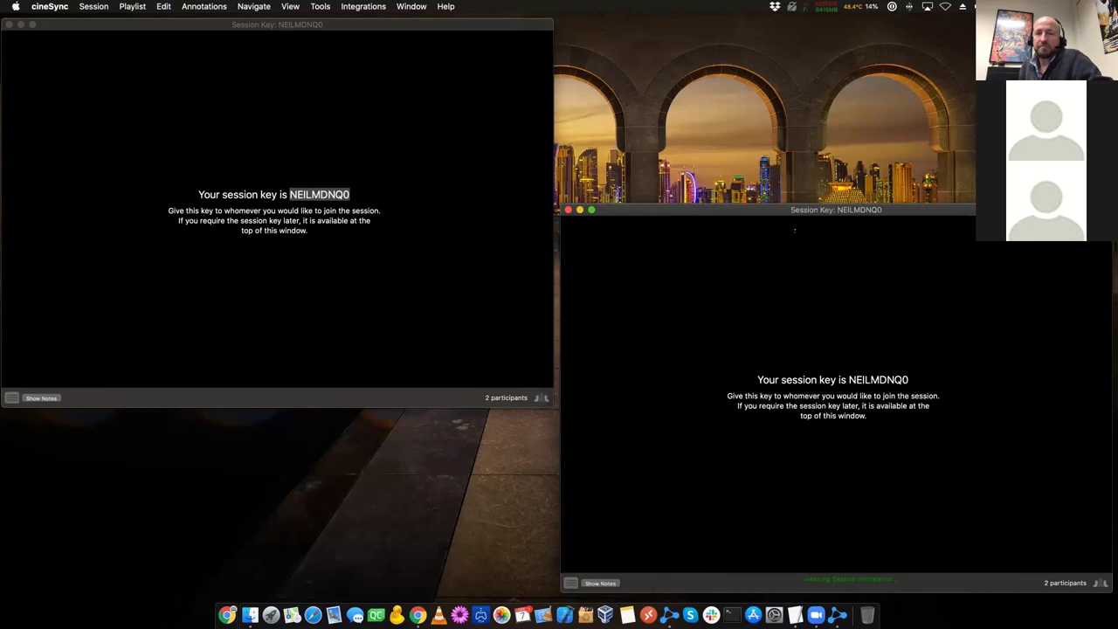
Load Pepsi Kicks Like Boom.mov into the shared session from the desktop
left_click_drag(764, 210, 738, 212)
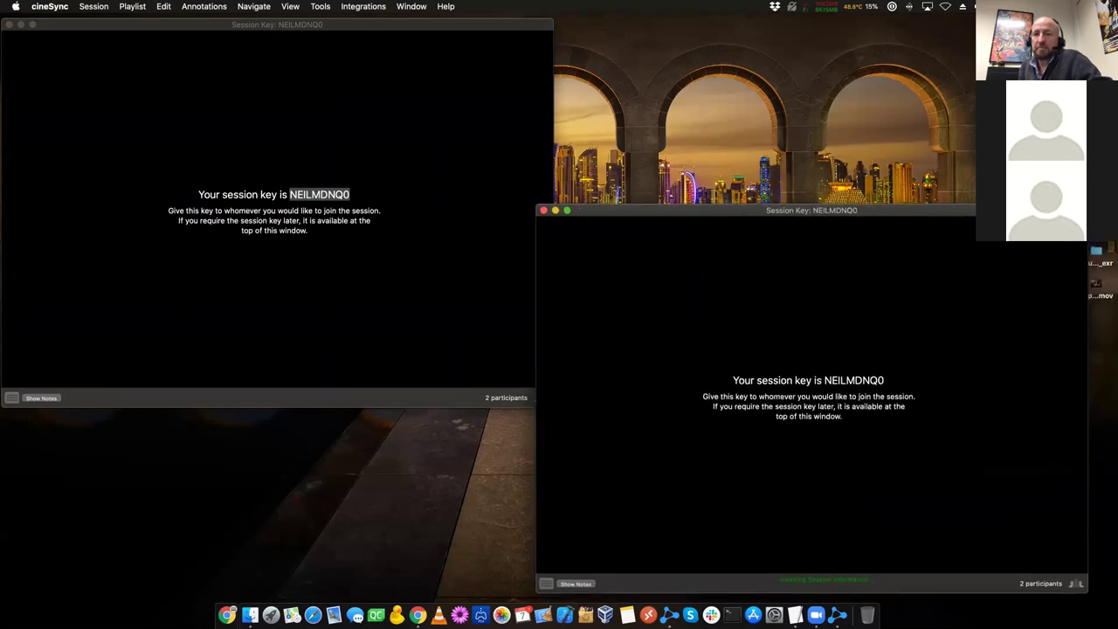
left_click_drag(1098, 288, 396, 127)
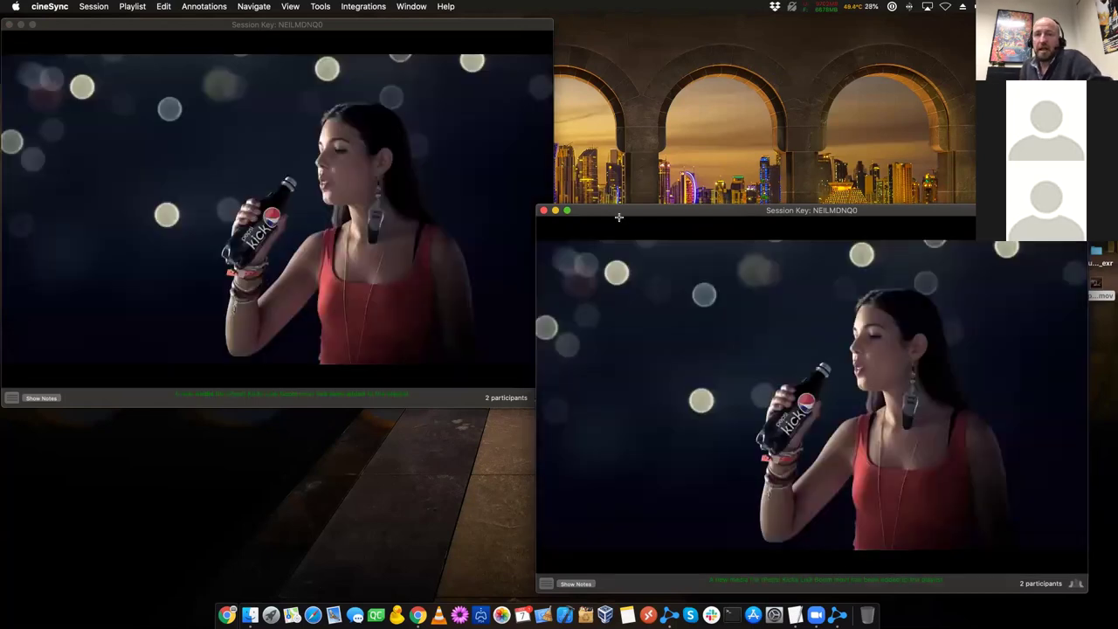
mouse_move(621, 213)
left_mouse_down()
mouse_move(647, 208)
mouse_move(636, 206)
left_mouse_up()
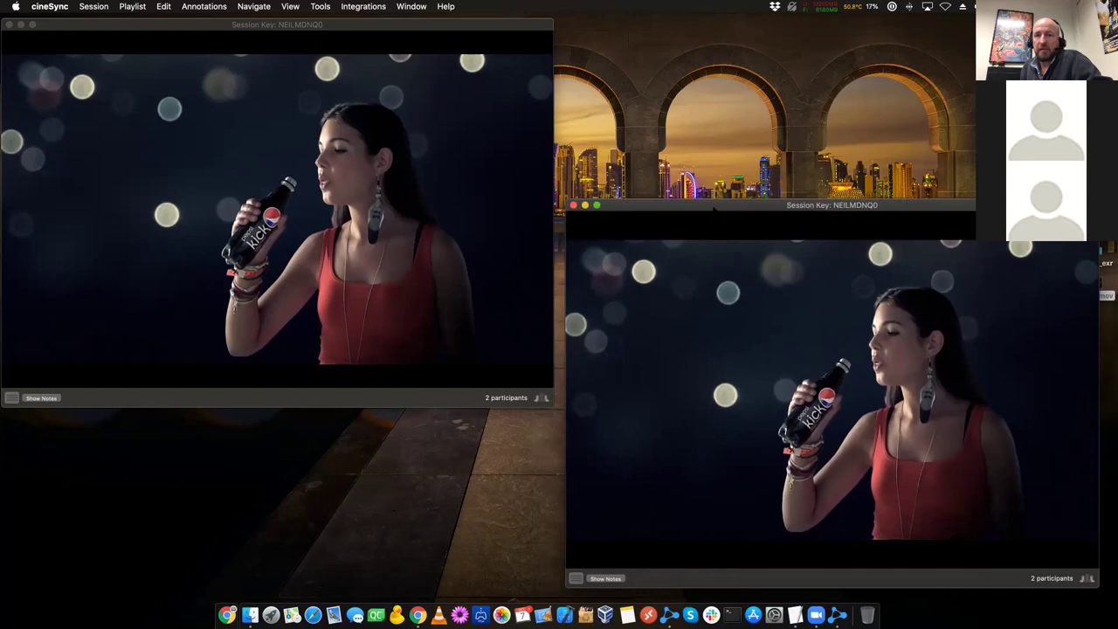
left_click(32, 100)
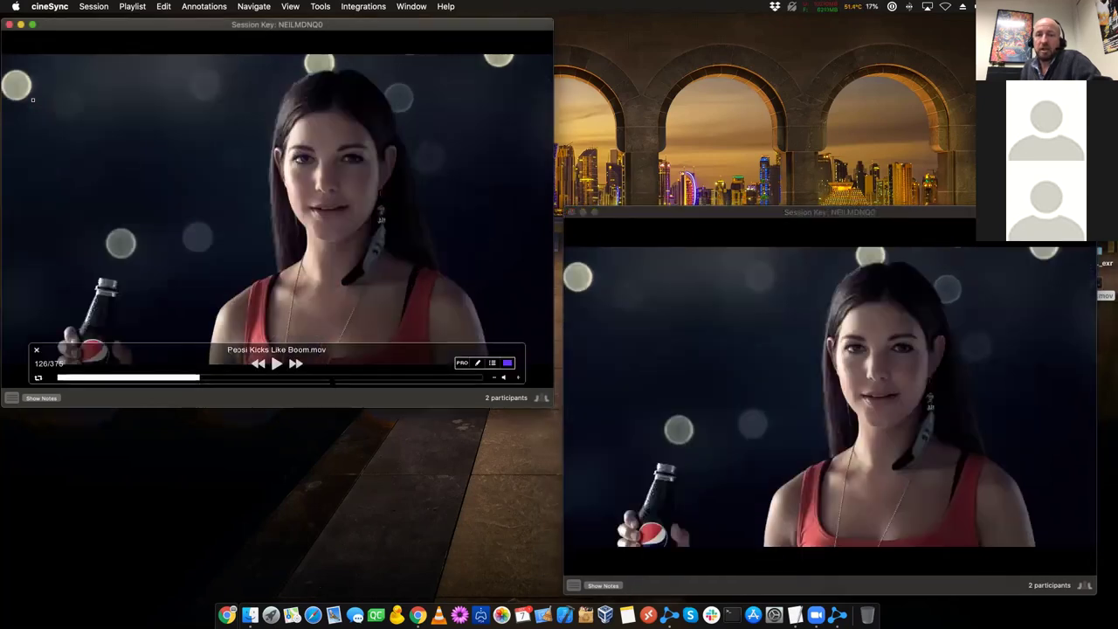
Show playback controls in the right window and scrub the clip to frame 100 of 375
left_click(723, 585)
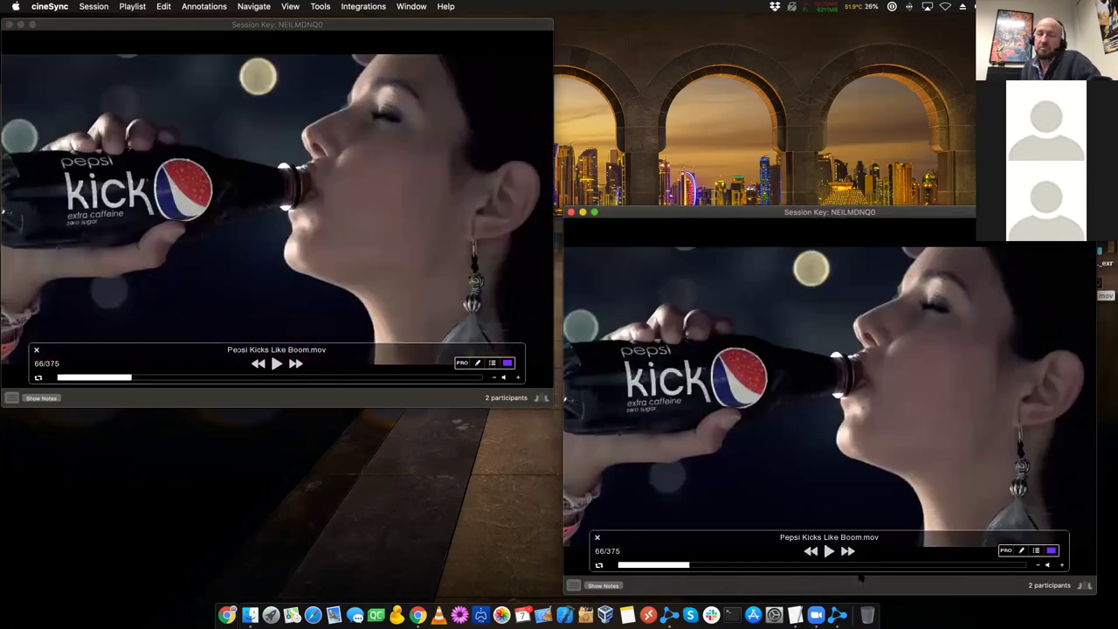
left_click_drag(862, 578, 725, 578)
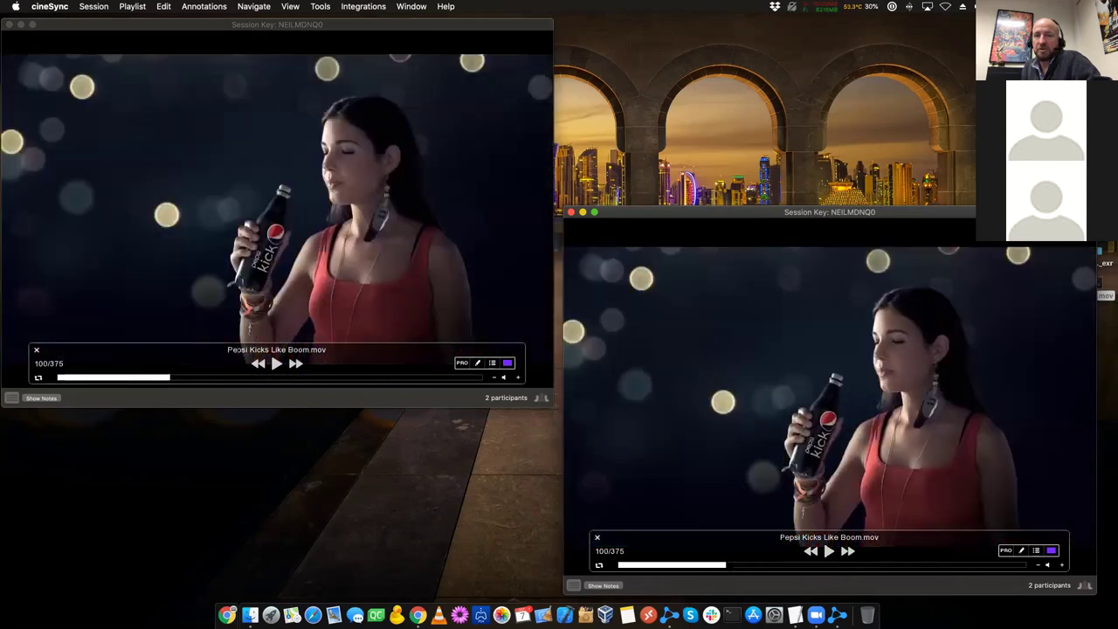
Draw a purple arrow at the woman's head, then switch the annotation colour to red
mouse_move(754, 294)
left_mouse_down()
mouse_move(866, 320)
mouse_move(860, 310)
mouse_move(856, 336)
mouse_move(872, 326)
left_mouse_up()
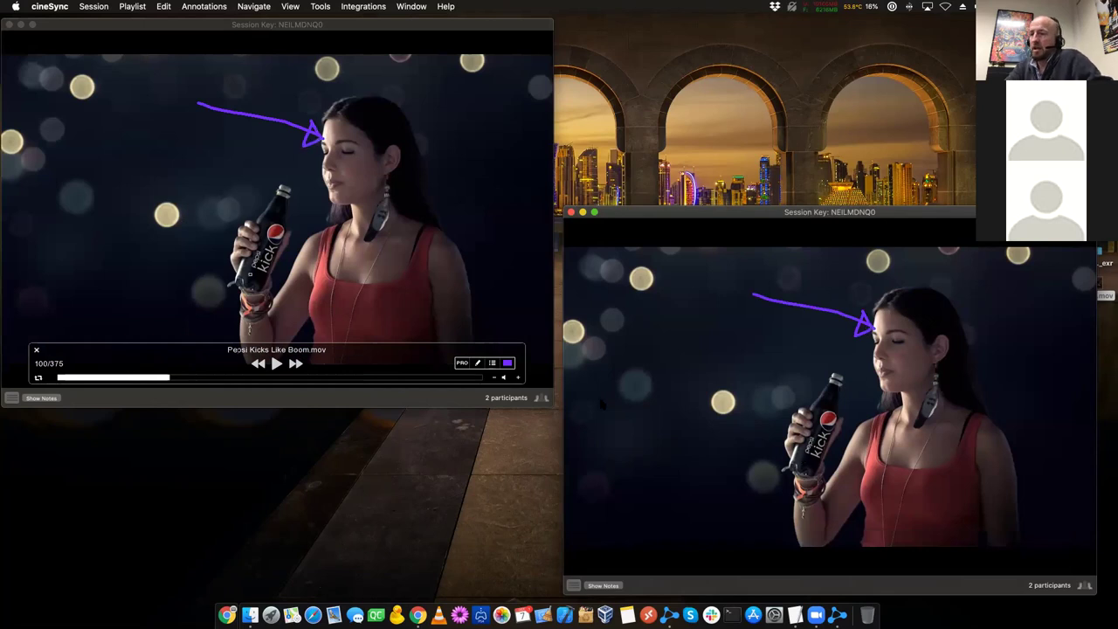
left_click(93, 223)
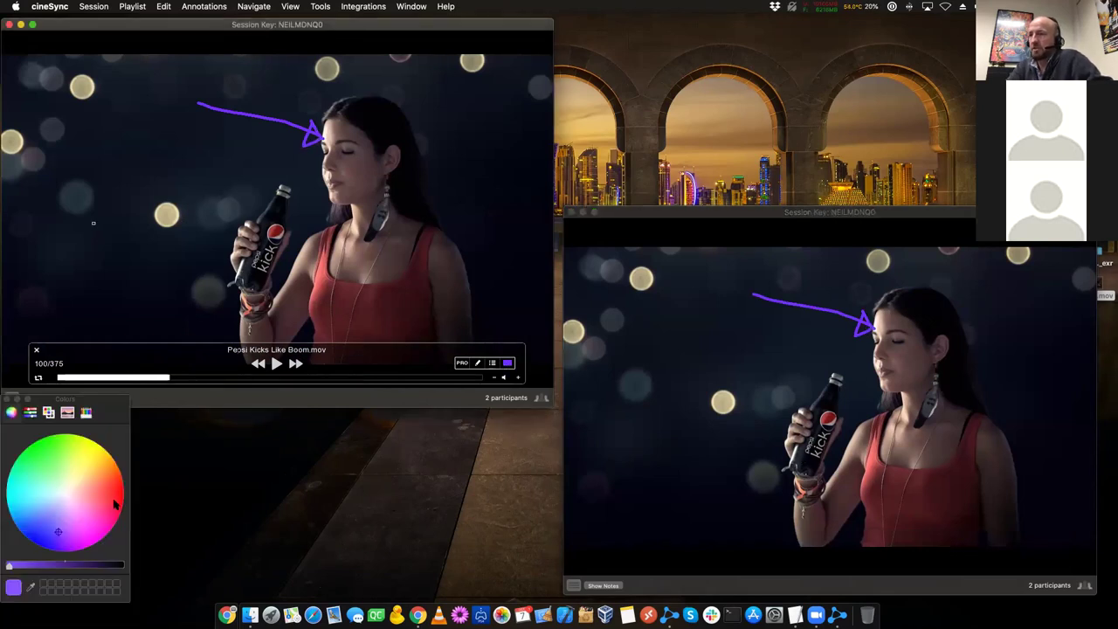
left_click(116, 499)
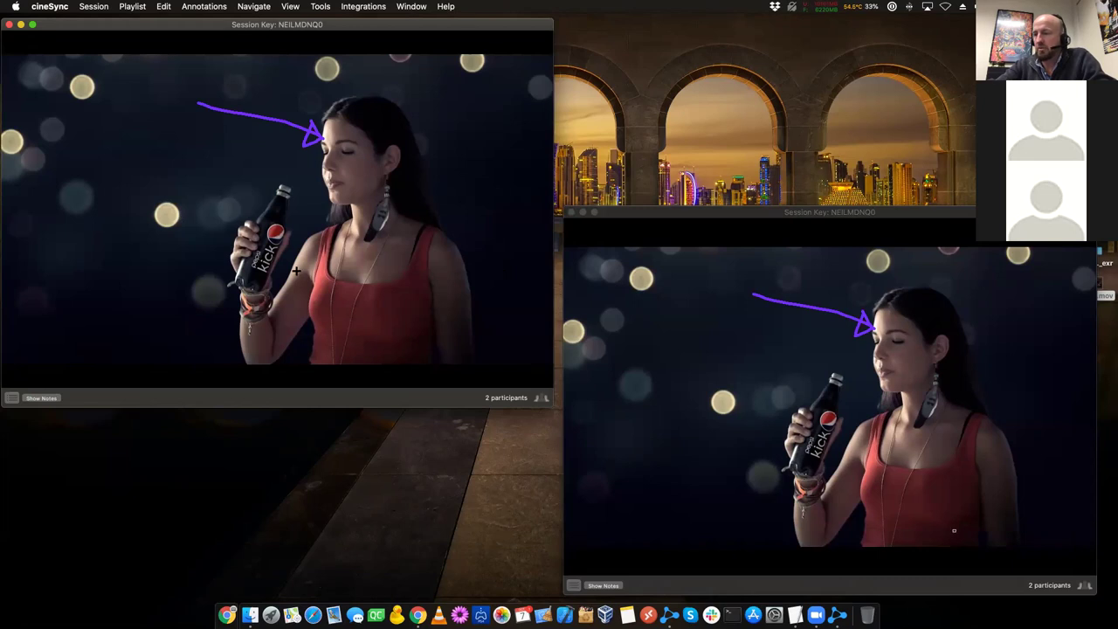
Draw a red arrow to the bottle top and a red circle round a bokeh light, then step back
mouse_move(289, 236)
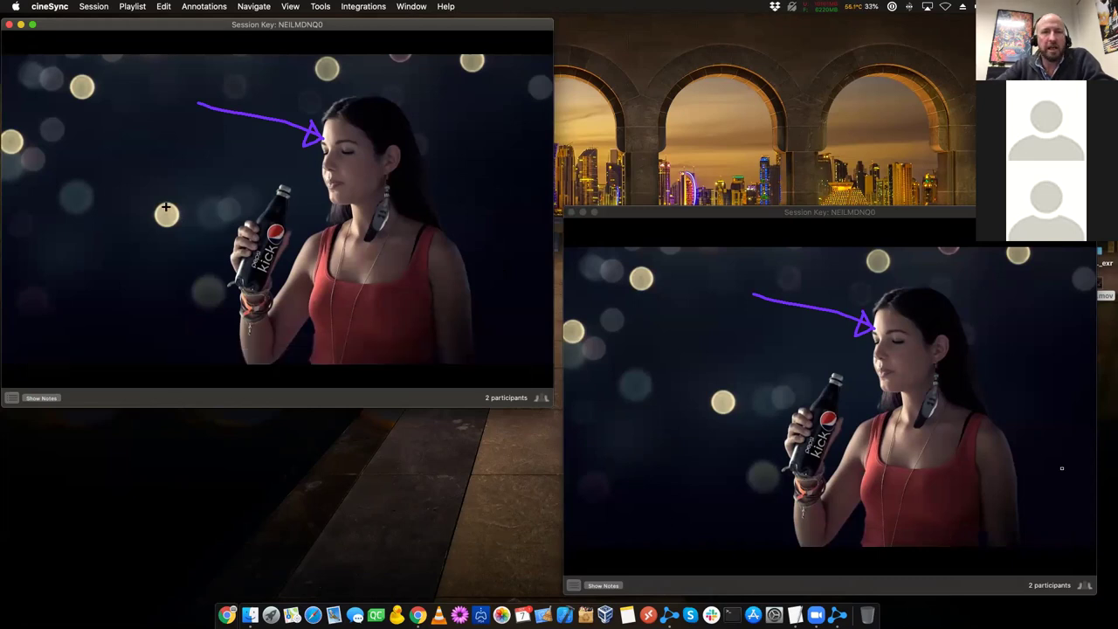
mouse_move(288, 185)
left_mouse_down()
mouse_move(268, 142)
mouse_move(289, 187)
mouse_move(294, 177)
left_mouse_up()
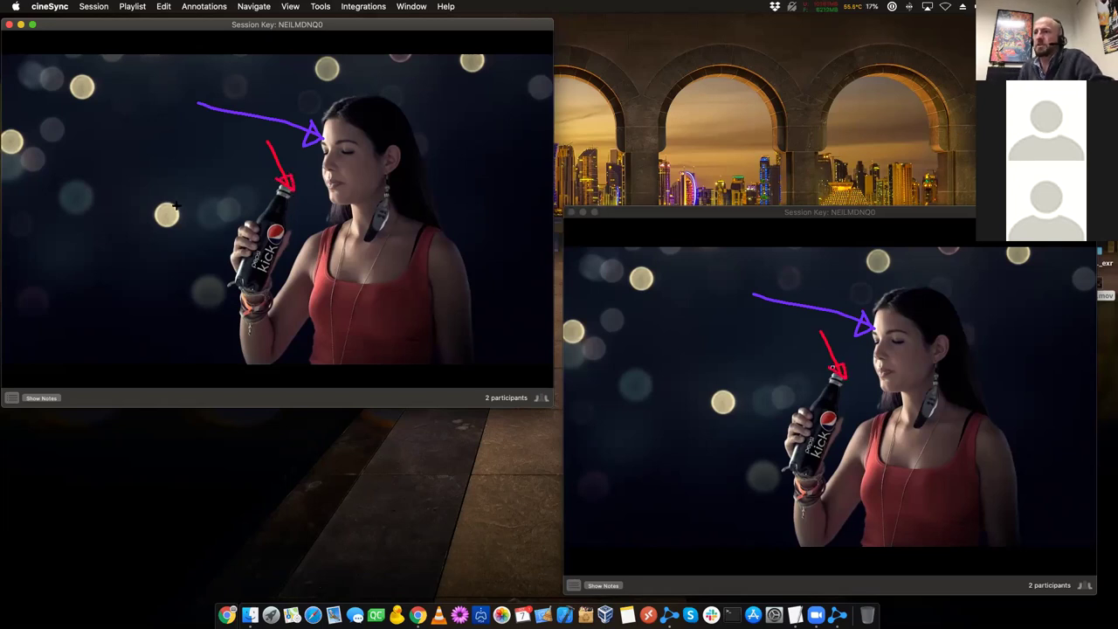
mouse_move(157, 191)
left_mouse_down()
mouse_move(136, 218)
mouse_move(208, 221)
mouse_move(154, 193)
left_mouse_up()
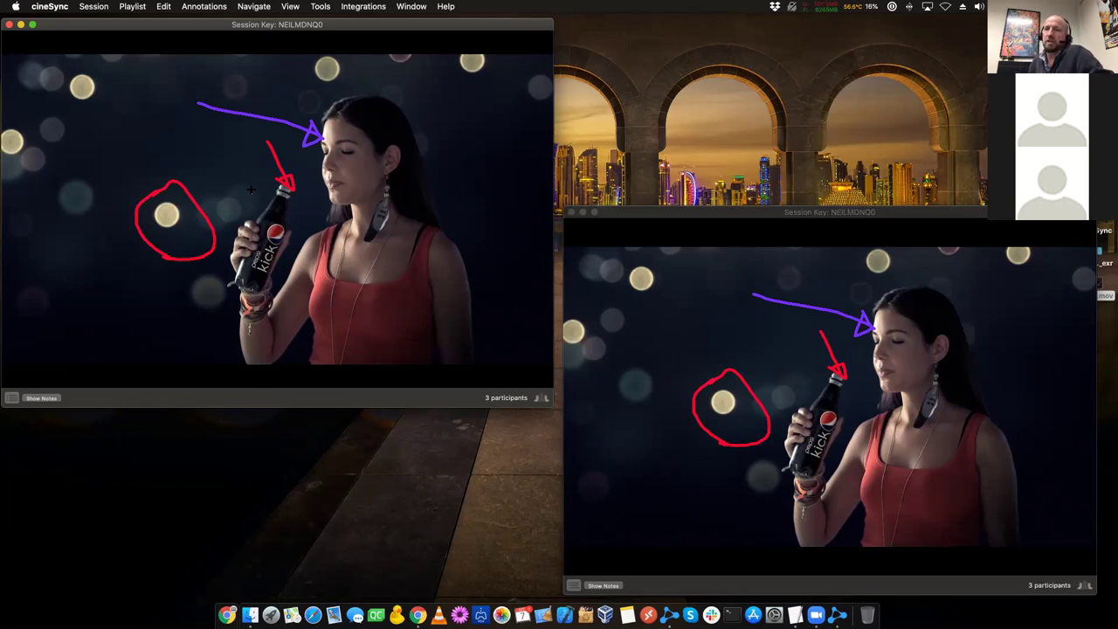
mouse_move(172, 405)
key("Left")
key("Left")
key("Left")
key("Left")
key("Left")
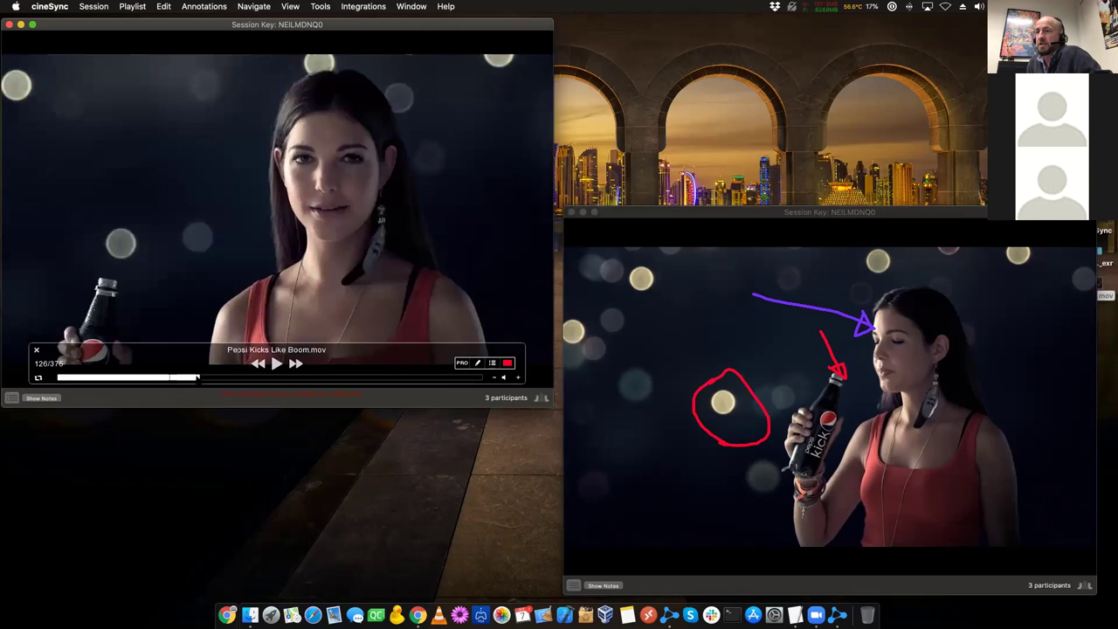
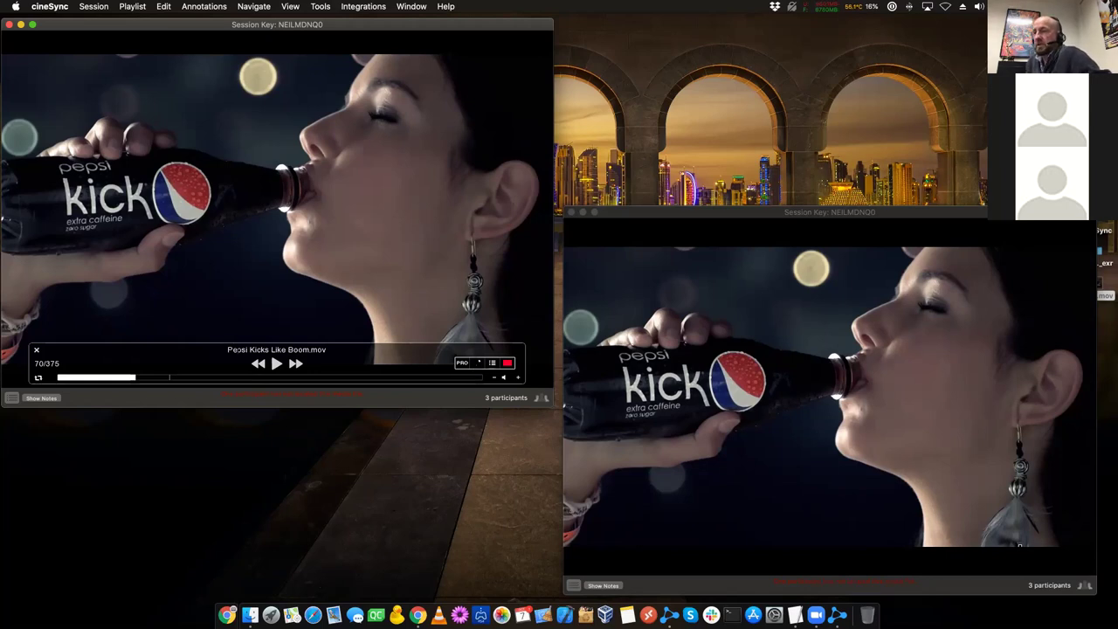
Add the note 'I like this' to annotated frame 100 in the Frames notes list
left_click(257, 378)
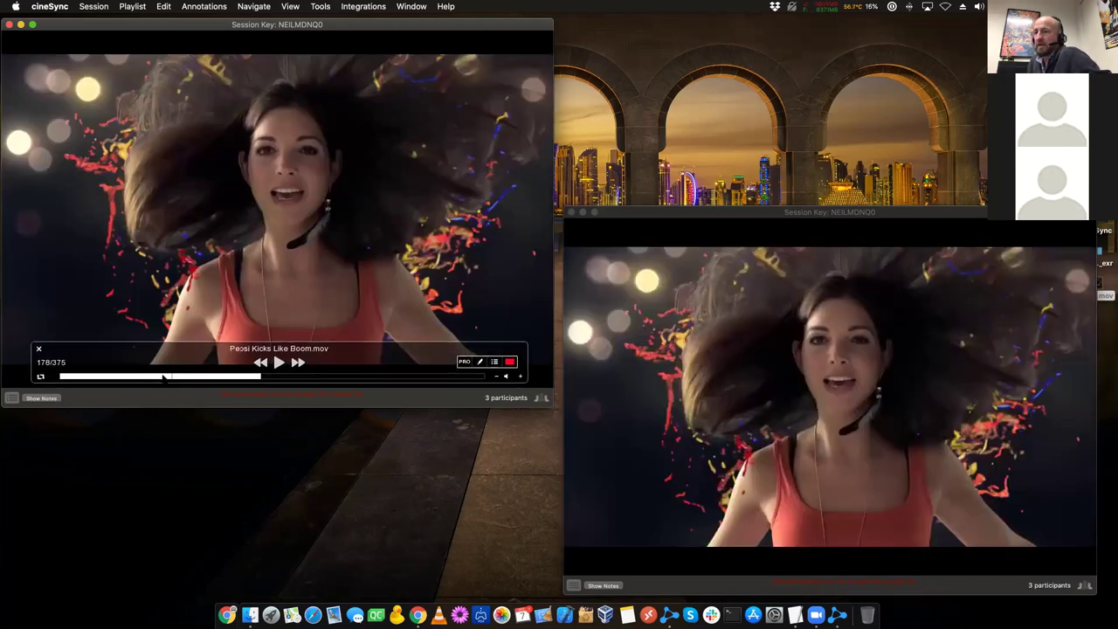
left_click(166, 378)
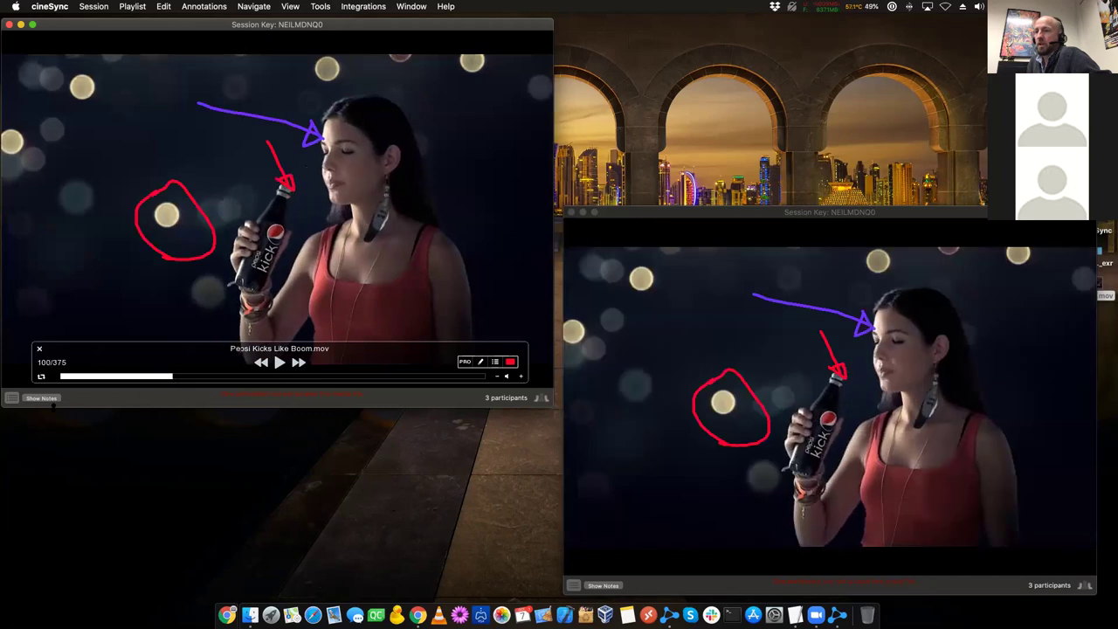
left_click(42, 399)
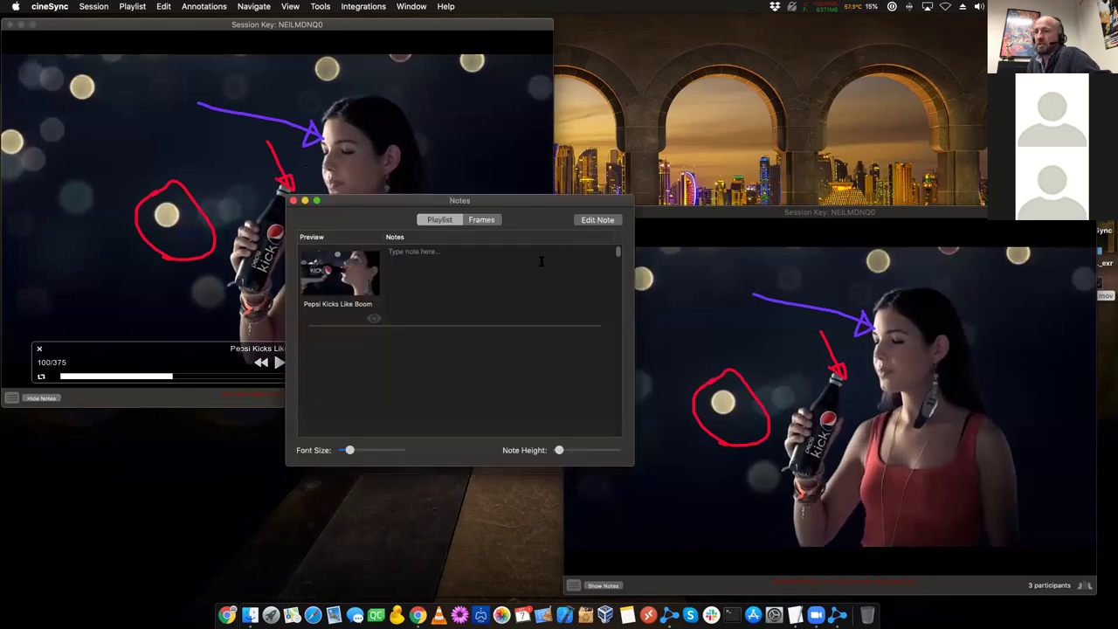
left_click(482, 220)
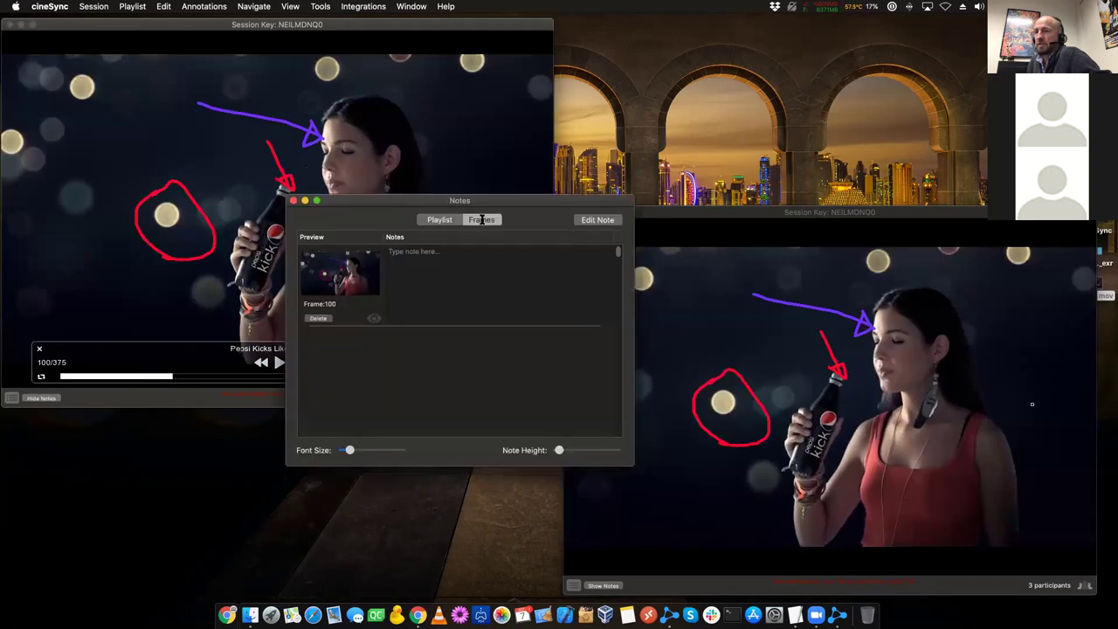
left_click(467, 291)
type("I like this ..")
left_click(294, 201)
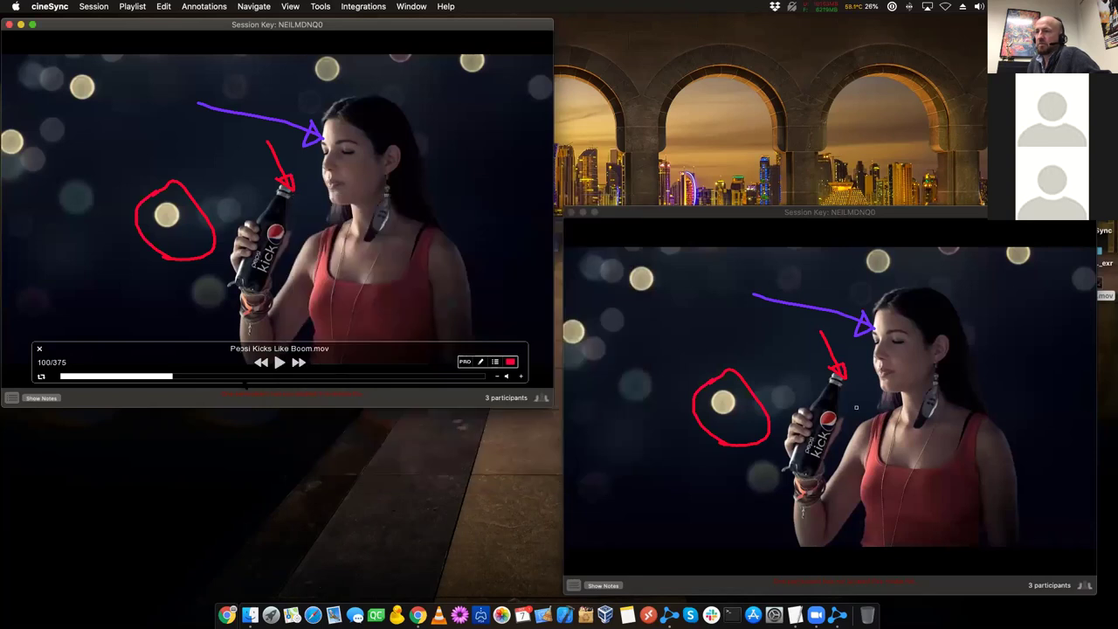
Draw a red arrow at the woman's face on frame 162 and export notes and annotations to PDF
left_click(242, 375)
mouse_move(173, 254)
left_mouse_down()
mouse_move(251, 173)
mouse_move(234, 175)
mouse_move(278, 169)
left_mouse_up()
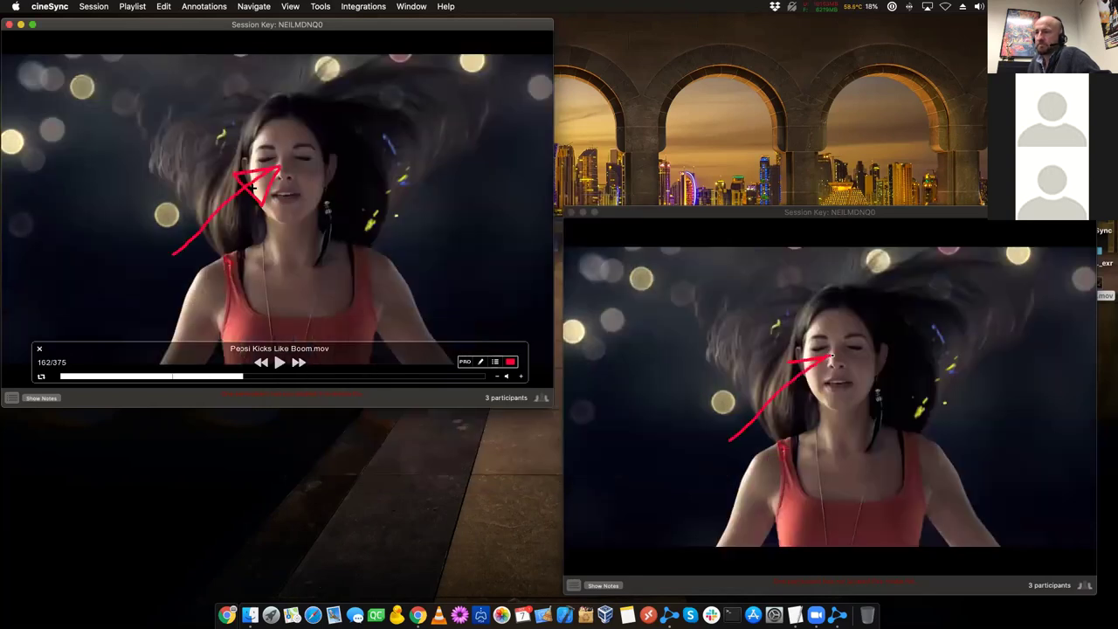
left_click(204, 7)
mouse_move(210, 21)
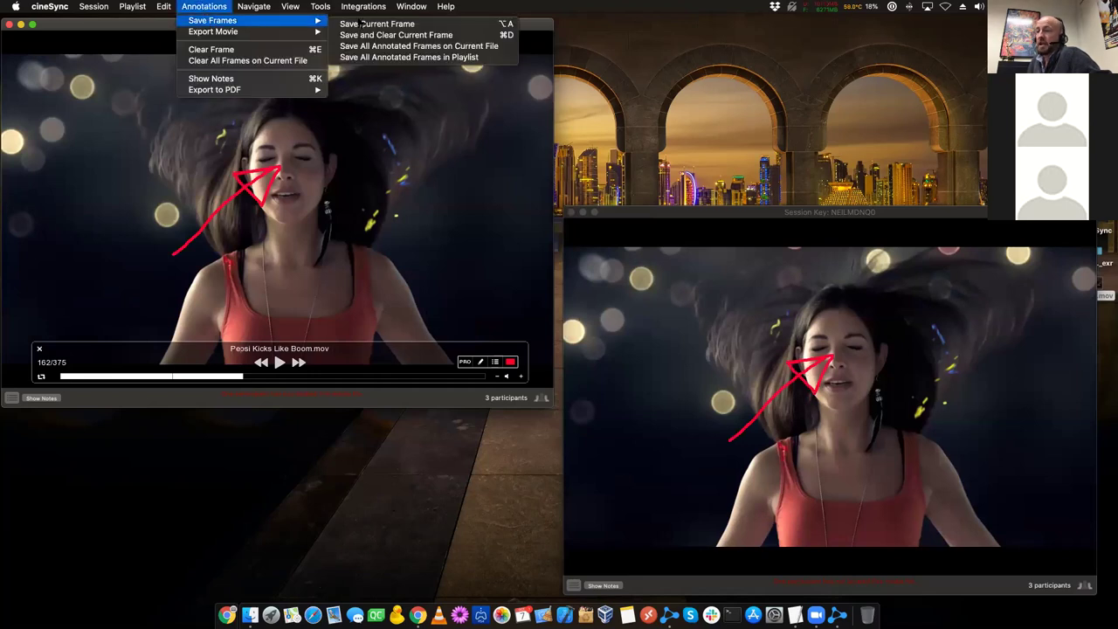
mouse_move(252, 90)
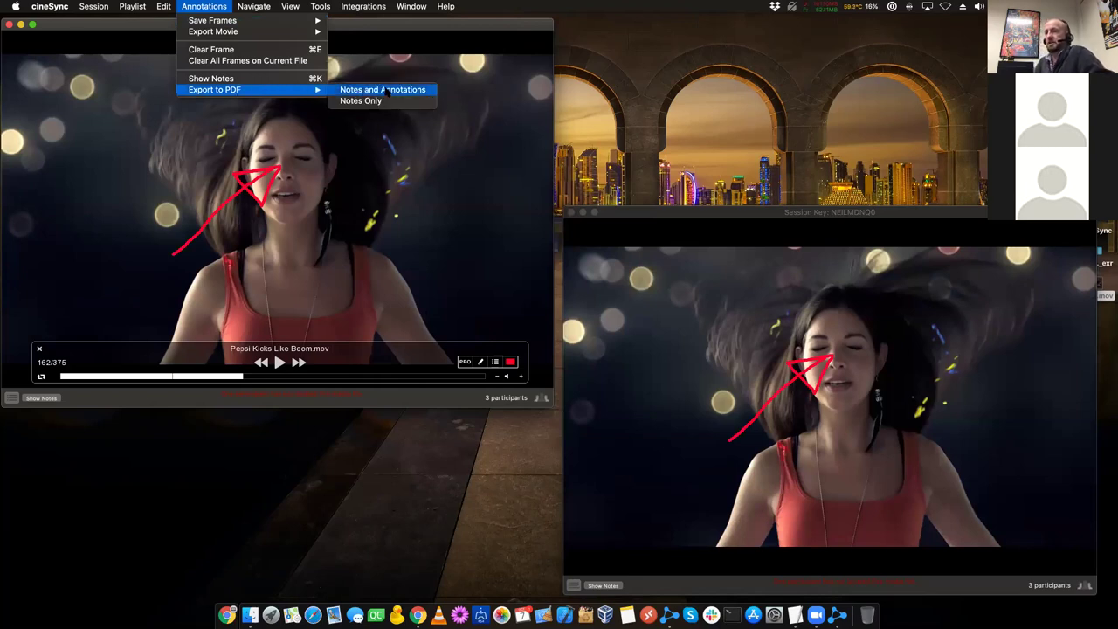
left_click(387, 90)
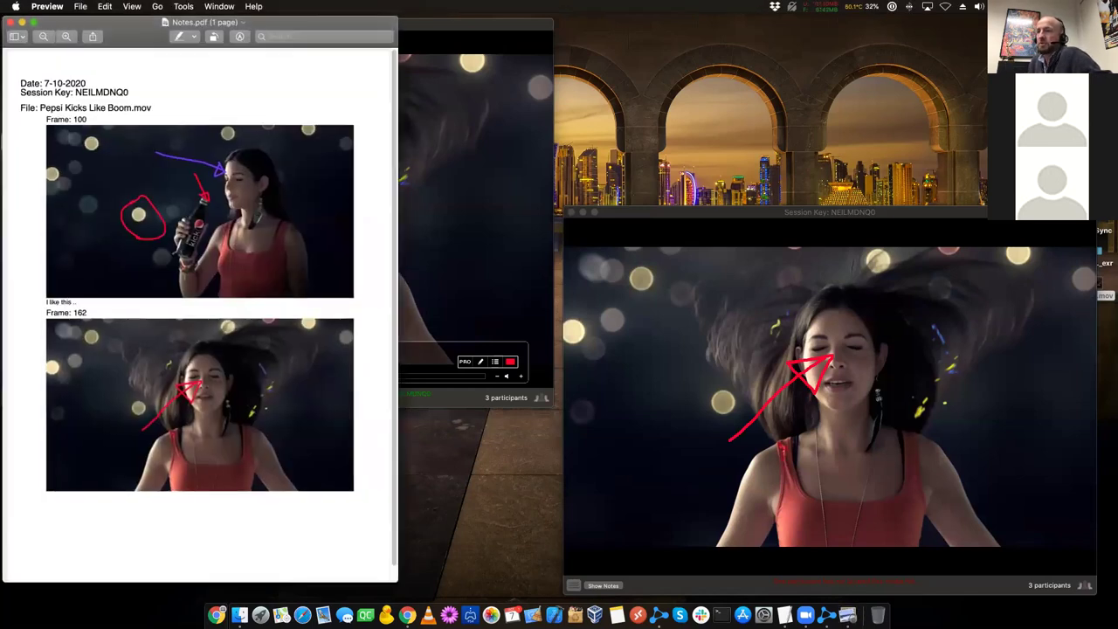
Review the exported Notes.pdf in Preview, close it, and return to cineSync
mouse_move(139, 30)
left_mouse_down()
mouse_move(352, 31)
mouse_move(255, 21)
mouse_move(121, 29)
left_mouse_up()
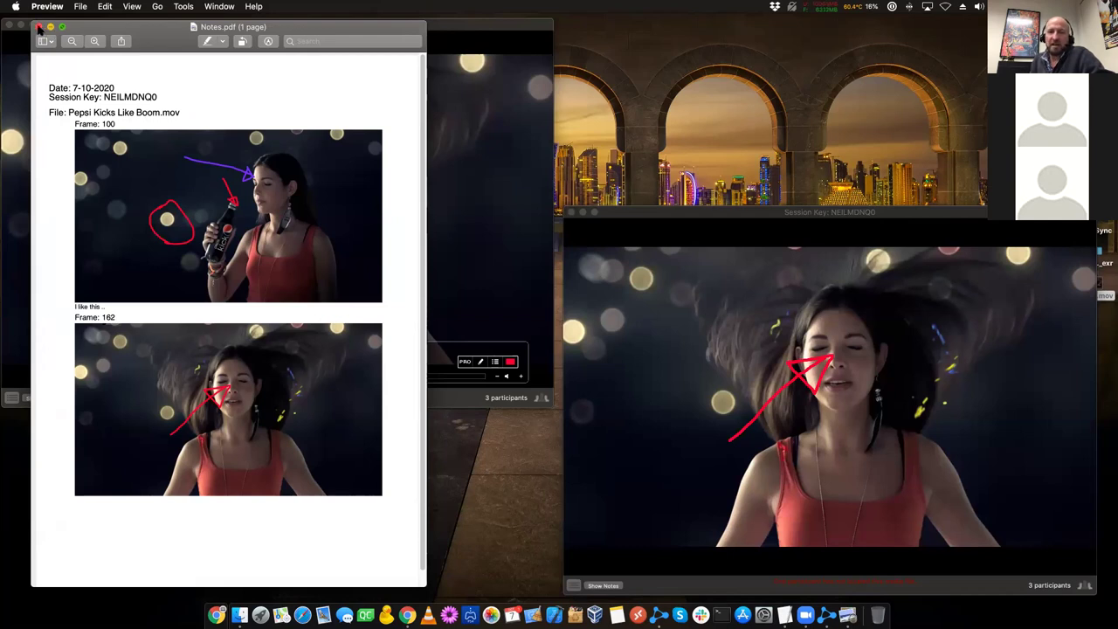
left_click(38, 27)
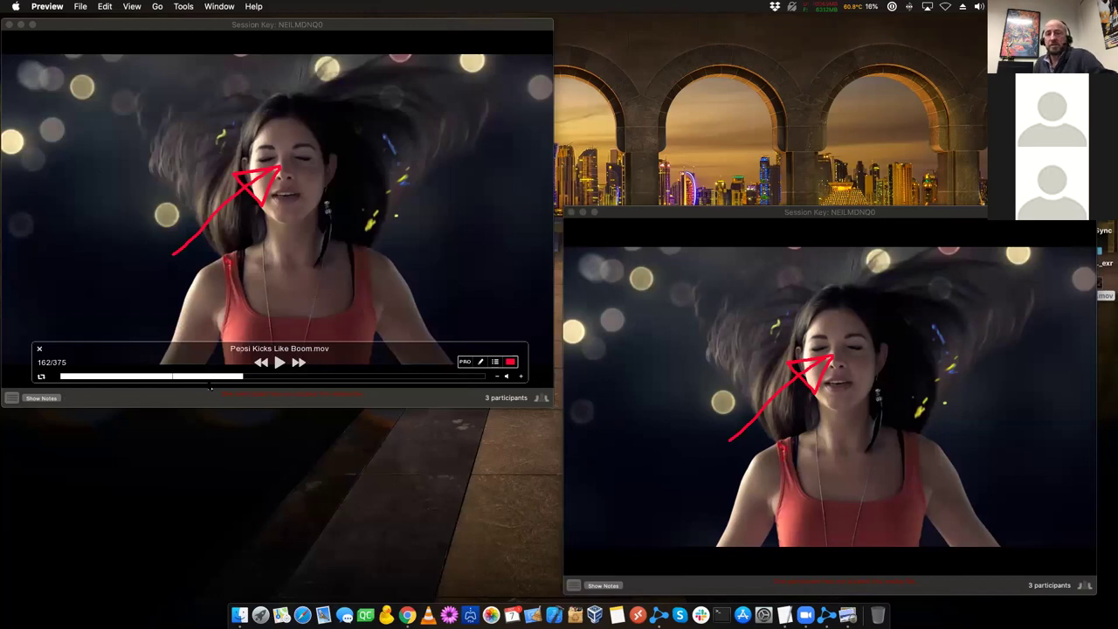
left_click(99, 26)
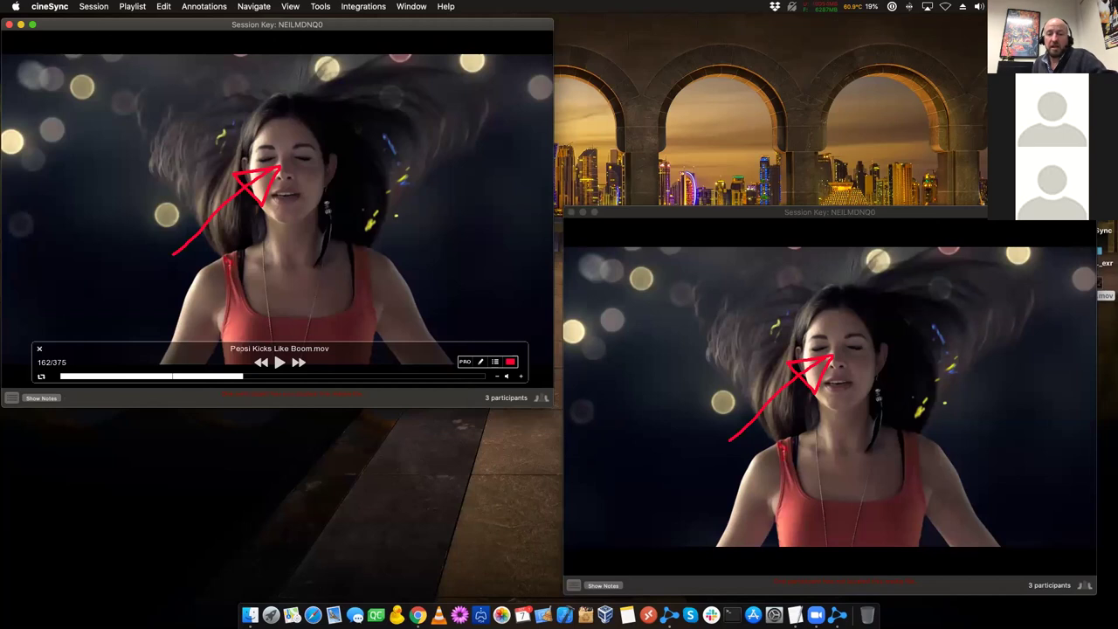
Turn off Guests Can Control in the Session menu and jump the clip to frame 258
left_click(95, 7)
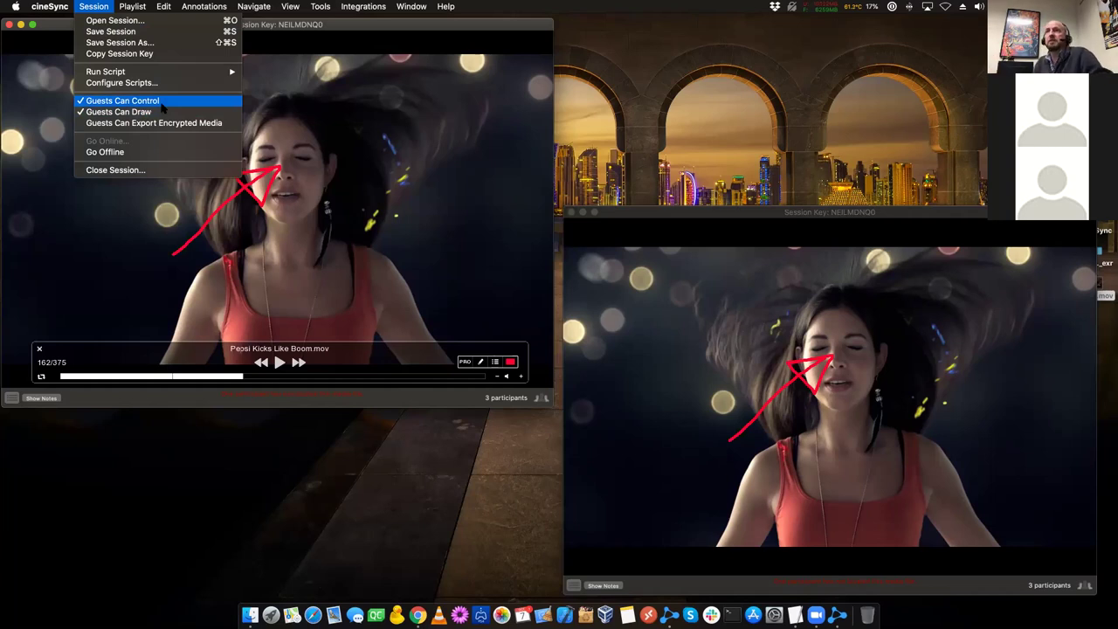
left_click(162, 103)
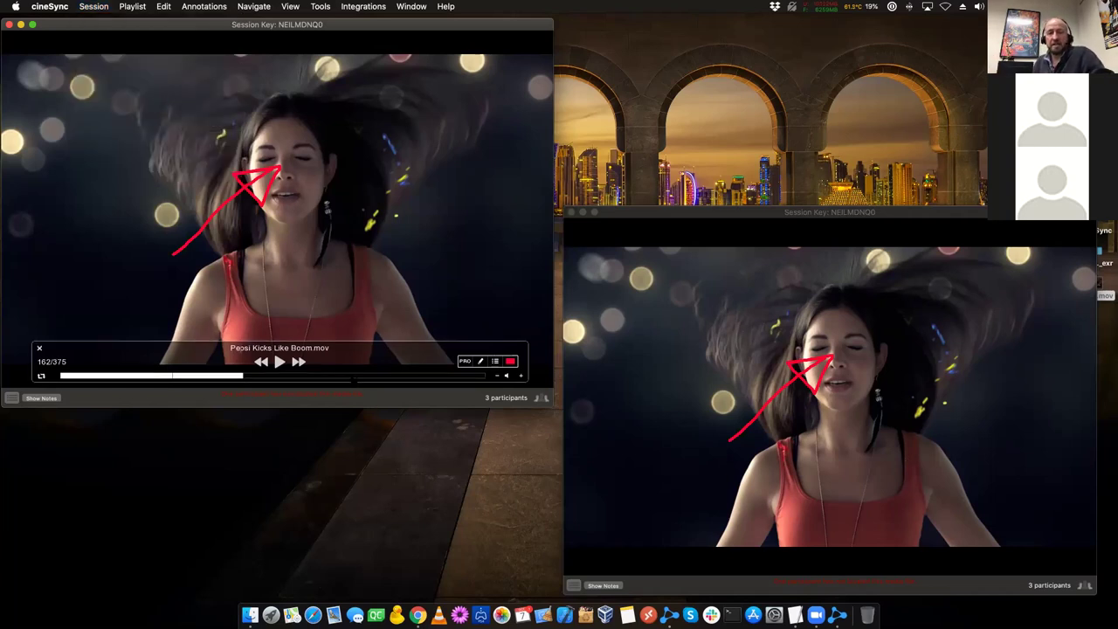
left_click(352, 376)
Move the guest viewer's playback overlay higher and rewind both viewers to frame 59
left_click(739, 583)
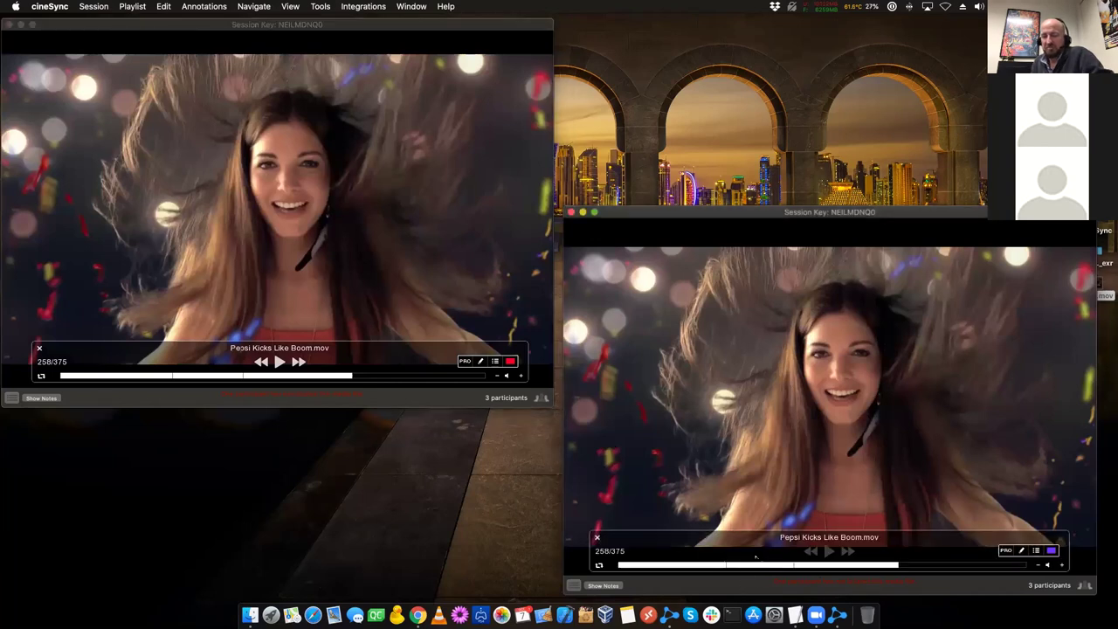
left_click_drag(774, 537, 778, 382)
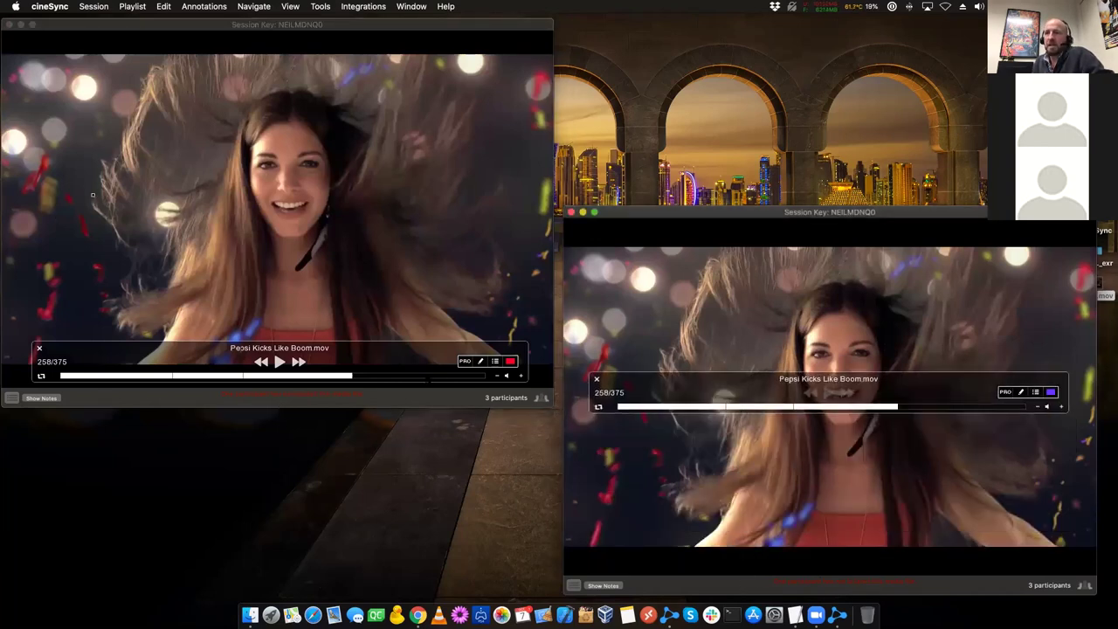
mouse_move(137, 373)
left_mouse_down()
mouse_move(96, 374)
mouse_move(125, 375)
left_mouse_up()
left_click(834, 406)
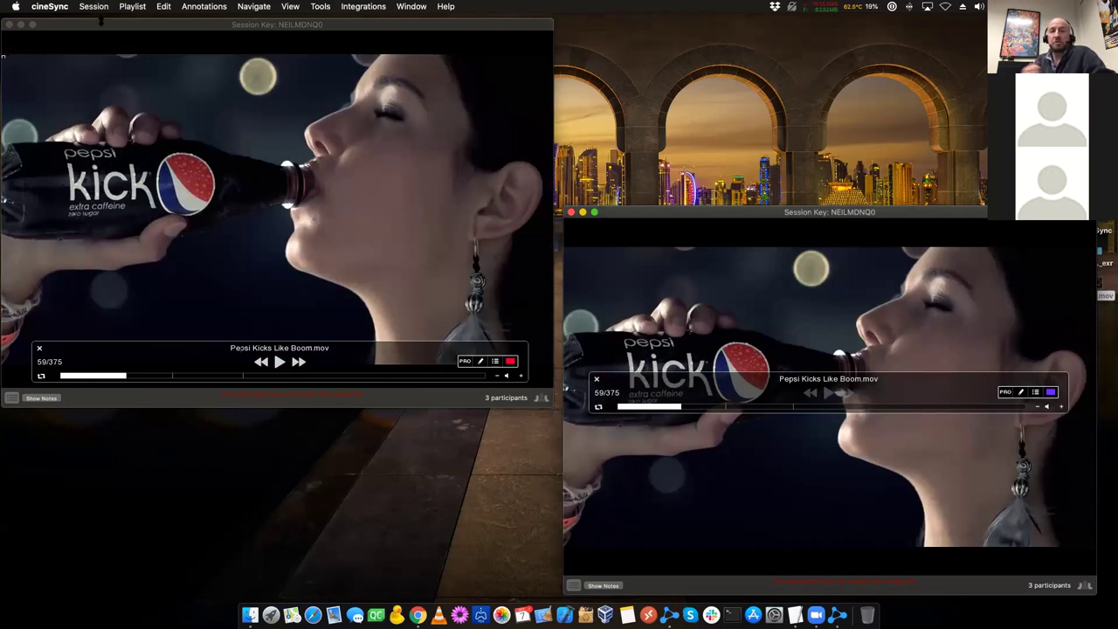
left_click(95, 7)
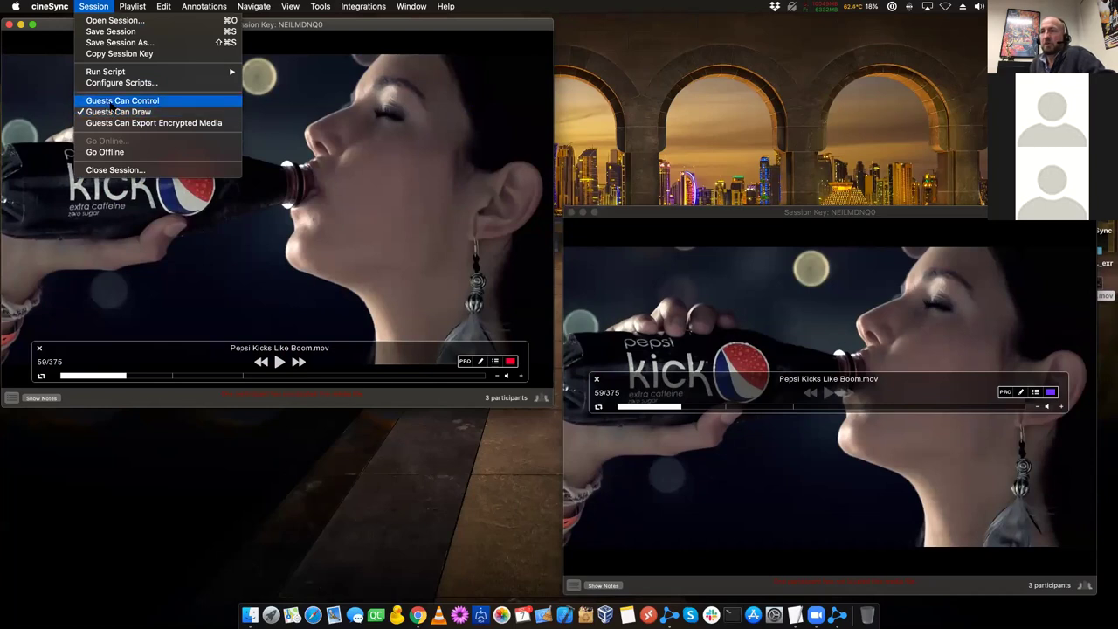
Re-enable Guests Can Control, disable guest drawing, and advance both players to frame 208
left_click(112, 102)
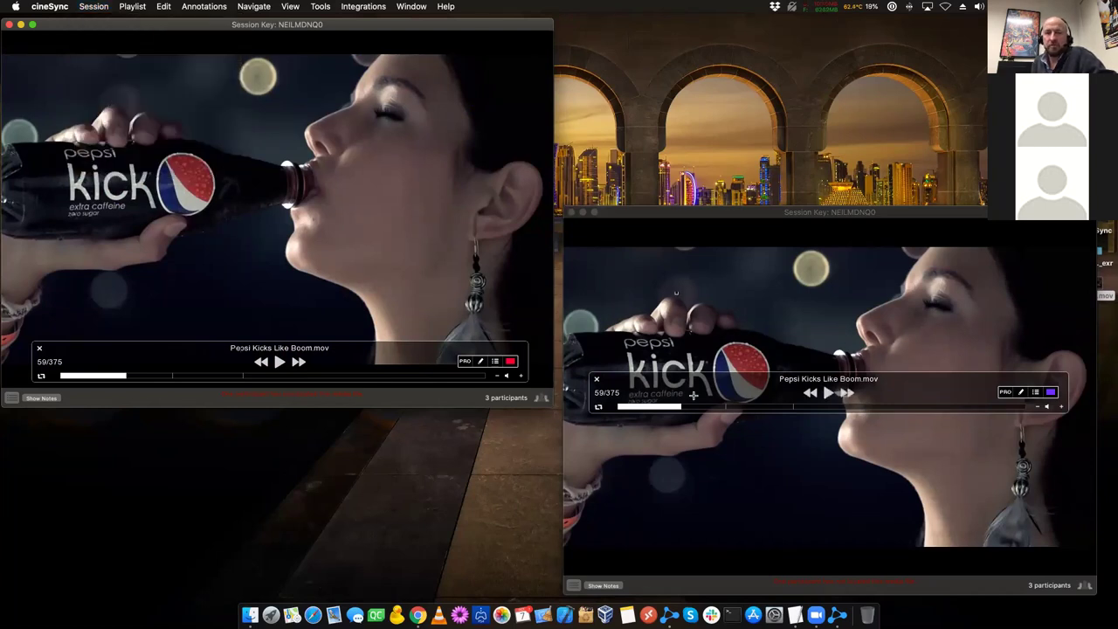
left_click(96, 6)
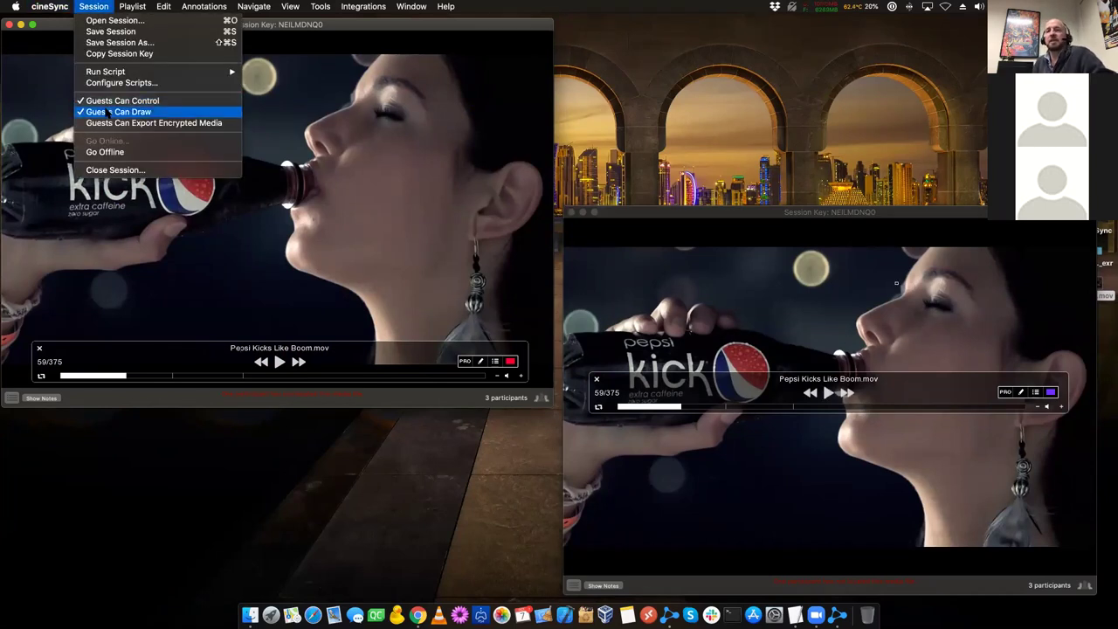
left_click(104, 112)
left_click(742, 316)
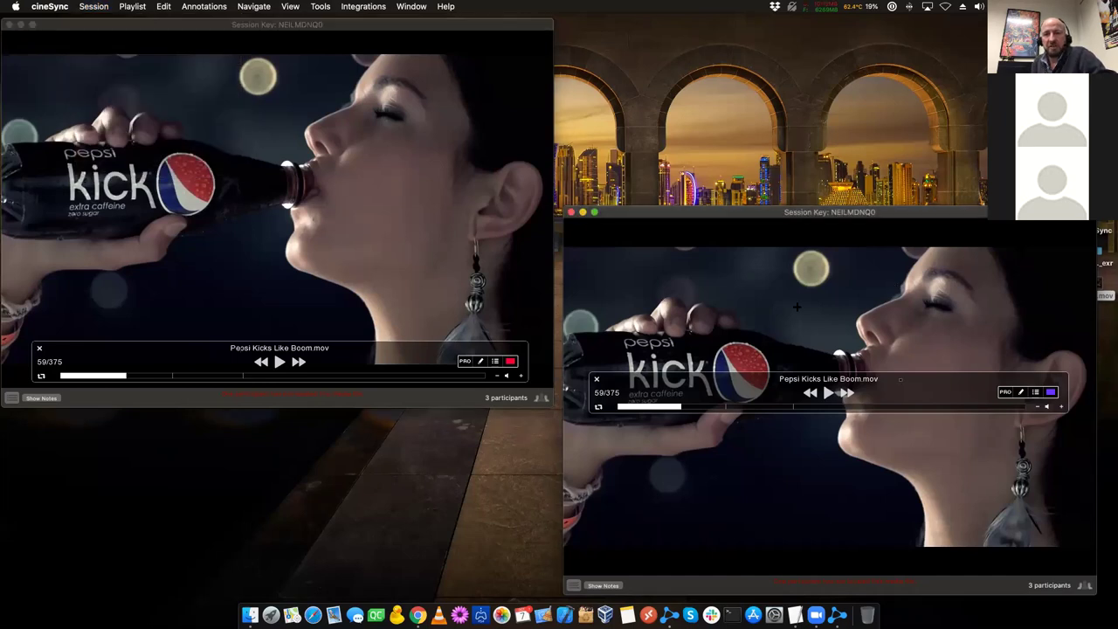
left_click_drag(681, 407, 843, 407)
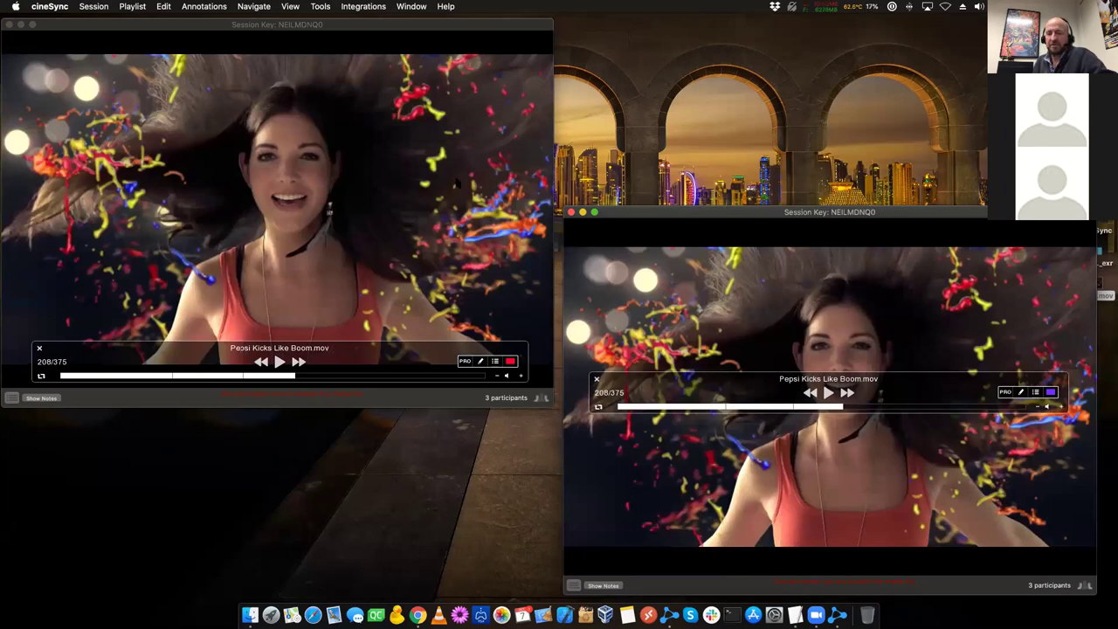
Re-enable Guests Can Draw, draw a purple stroke from the guest viewer, then jump to frame 67
left_click(161, 26)
left_click(103, 7)
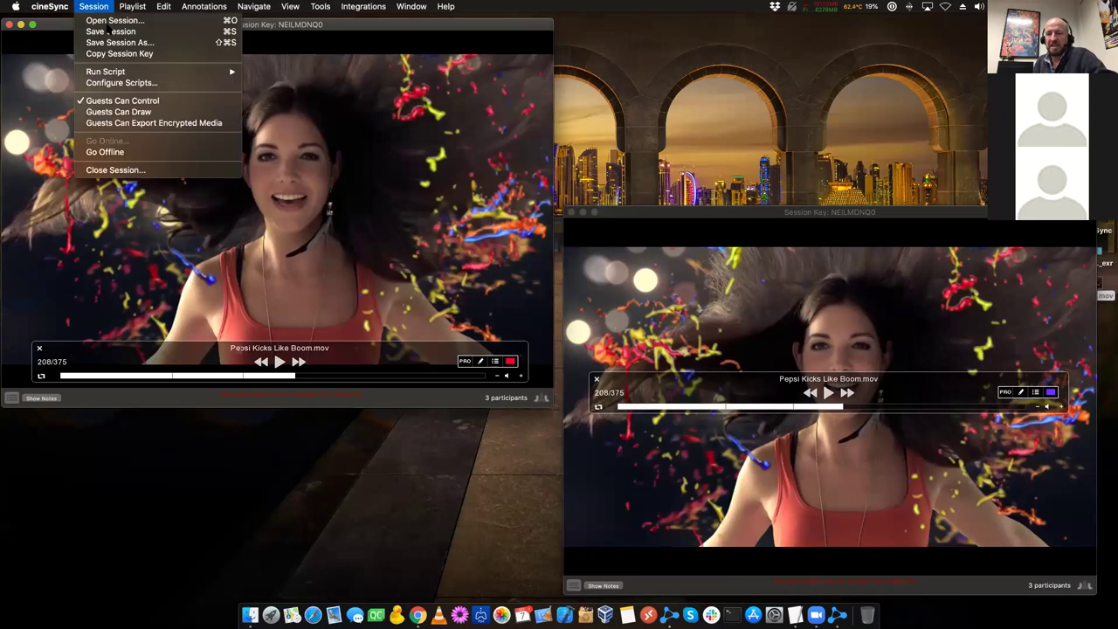
left_click(138, 114)
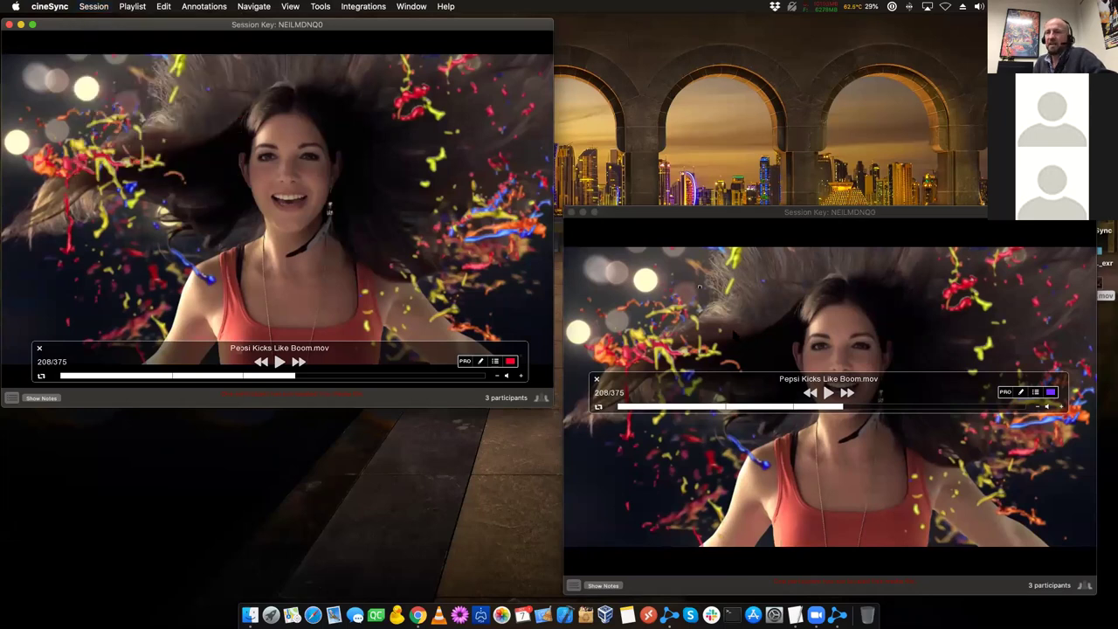
left_click_drag(617, 277, 722, 298)
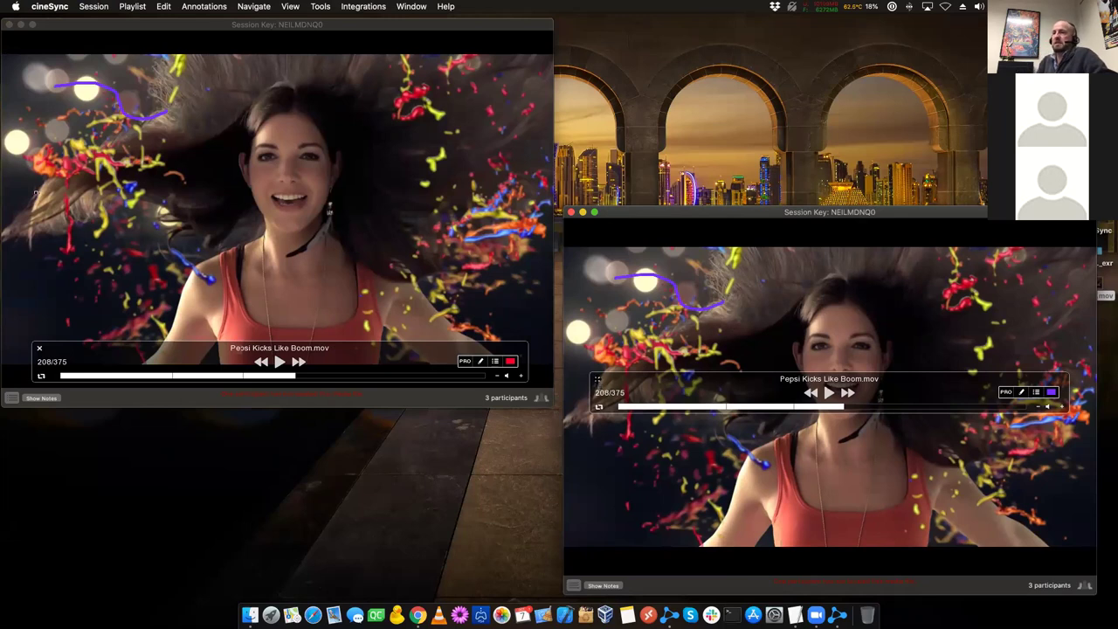
left_click(598, 380)
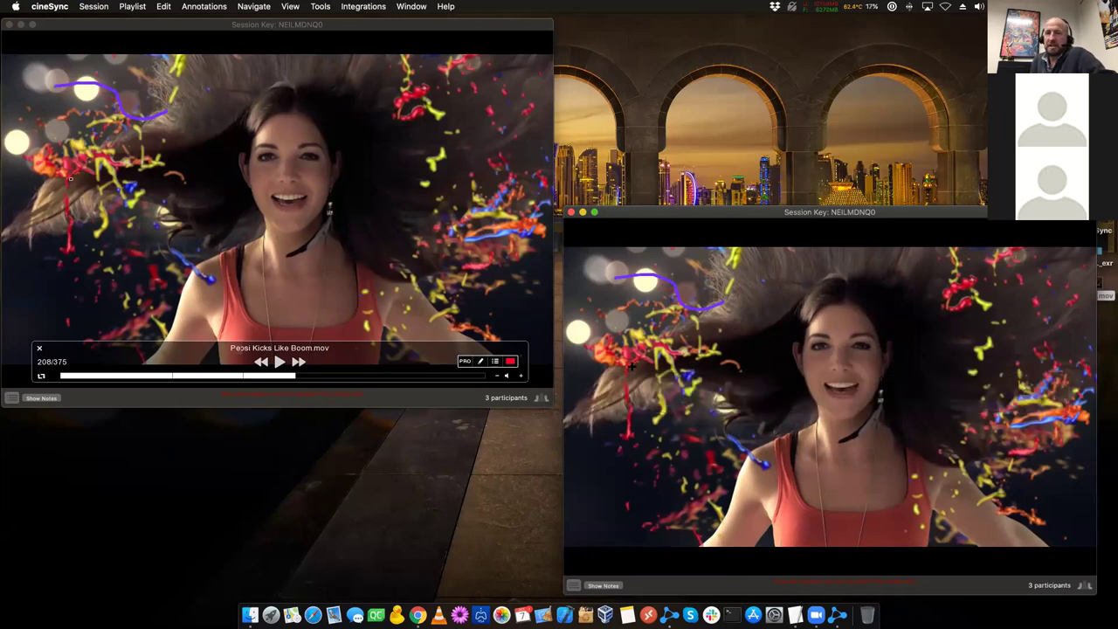
left_click(141, 376)
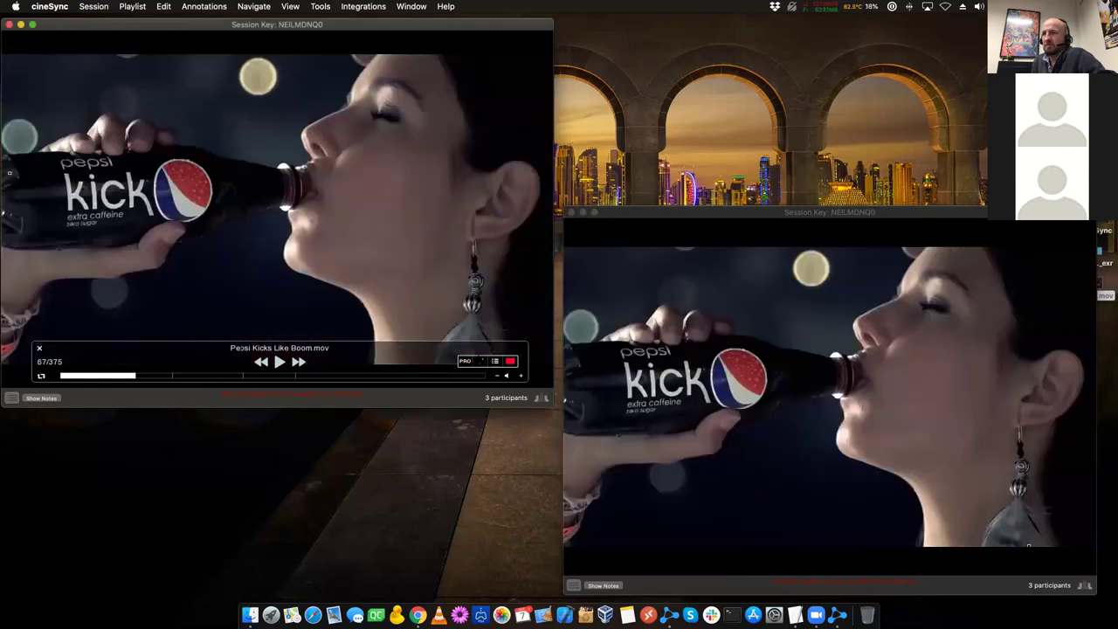
On frame 67, draw a red pencil squiggle above the nose and a red arrow from bottle to eye
left_click(320, 6)
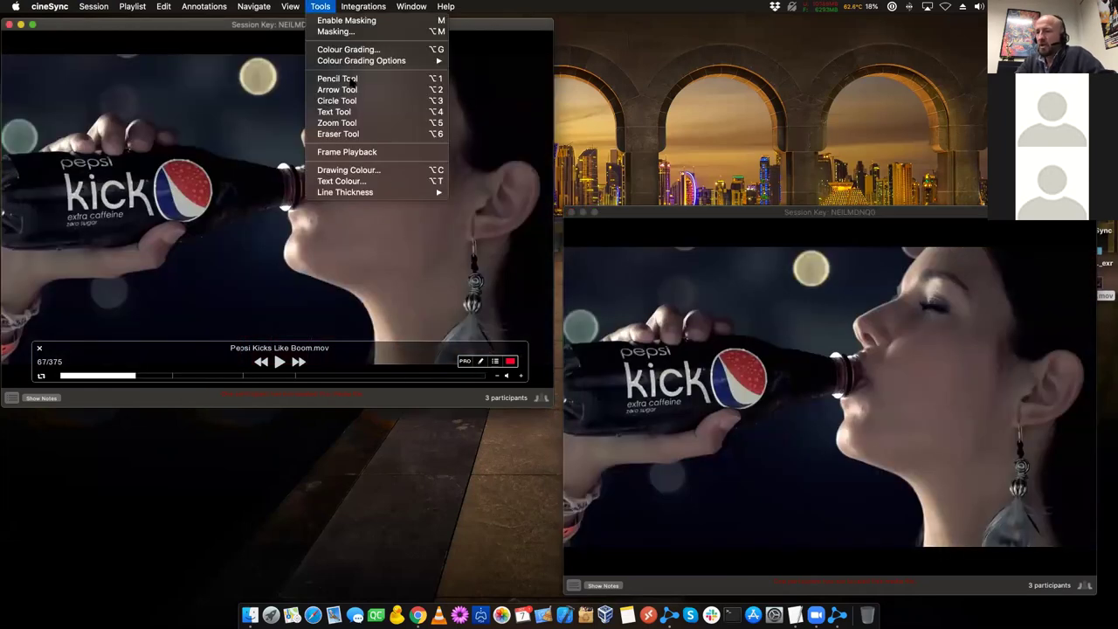
left_click(337, 78)
left_click_drag(124, 102, 304, 117)
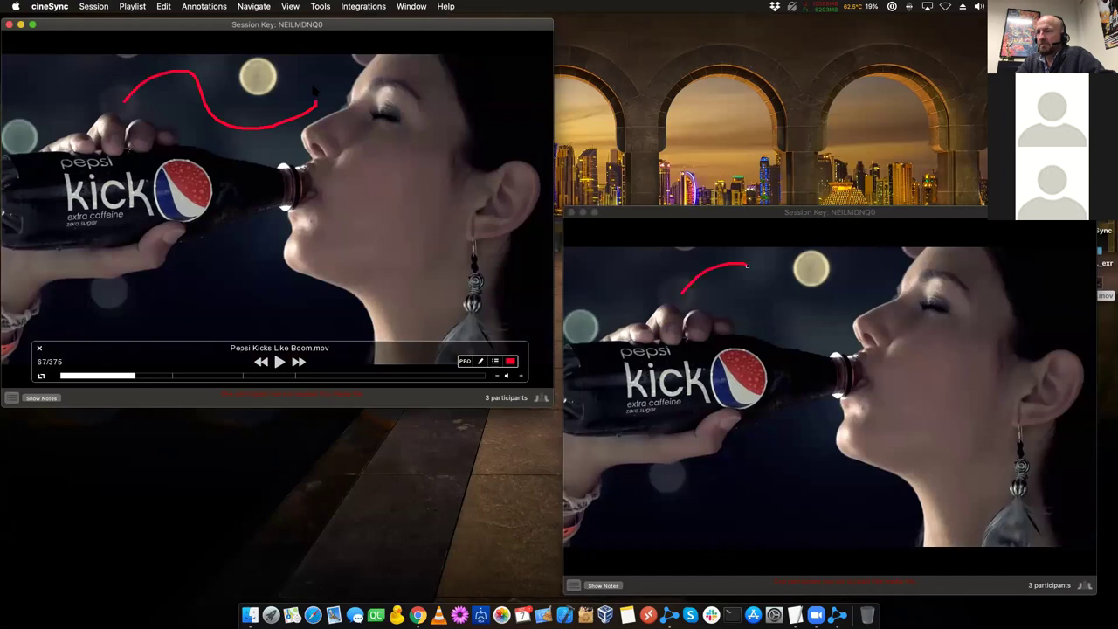
left_click(319, 6)
left_click(337, 89)
mouse_move(78, 215)
left_mouse_down()
mouse_move(458, 175)
mouse_move(505, 322)
mouse_move(514, 266)
mouse_move(393, 106)
left_mouse_up()
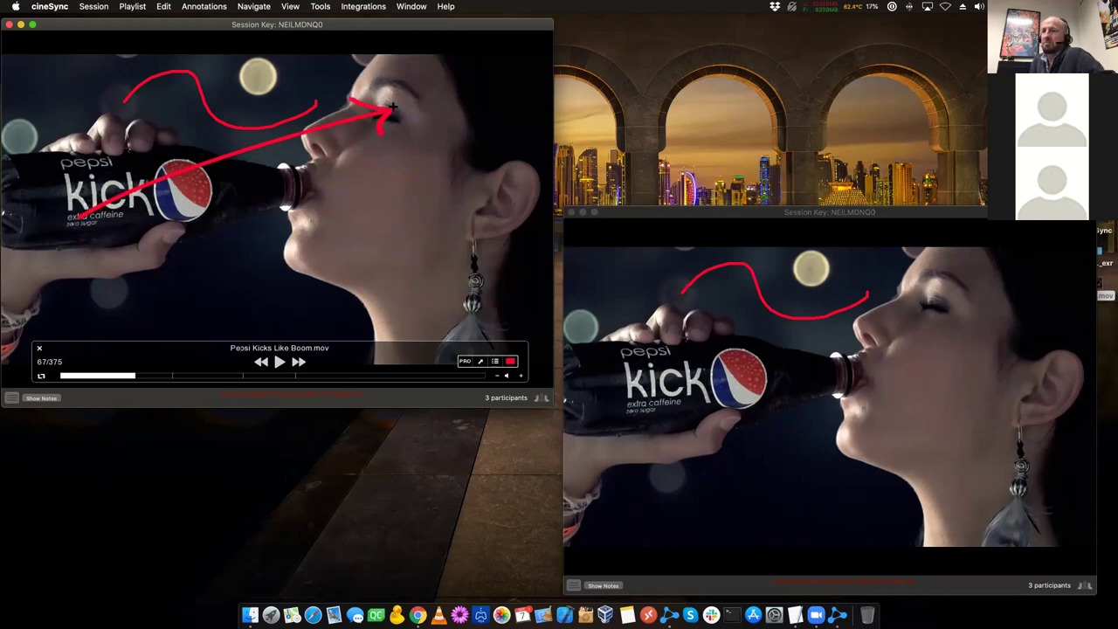
Circle the woman's mouth and chin in red and place a text note over the bottle
left_click(480, 361)
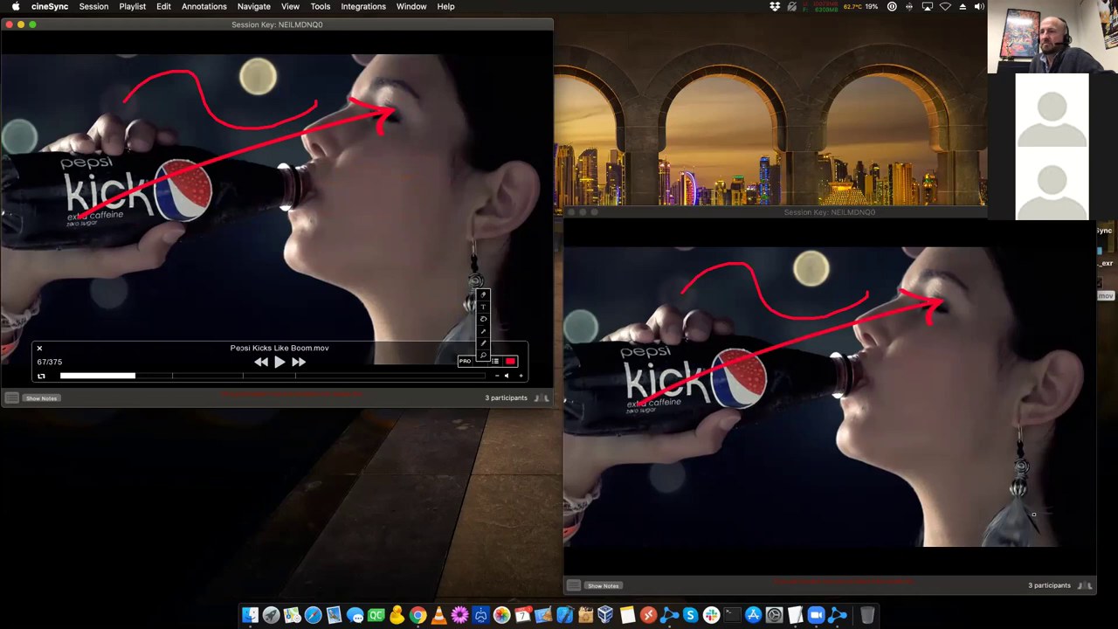
left_click_drag(428, 164, 362, 175)
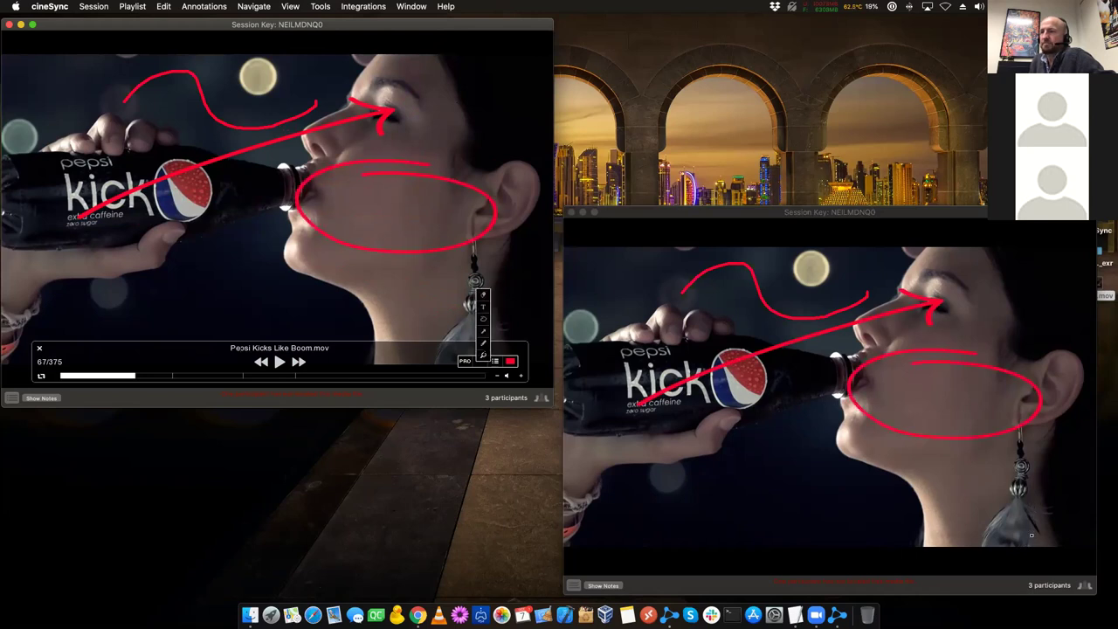
left_click(484, 307)
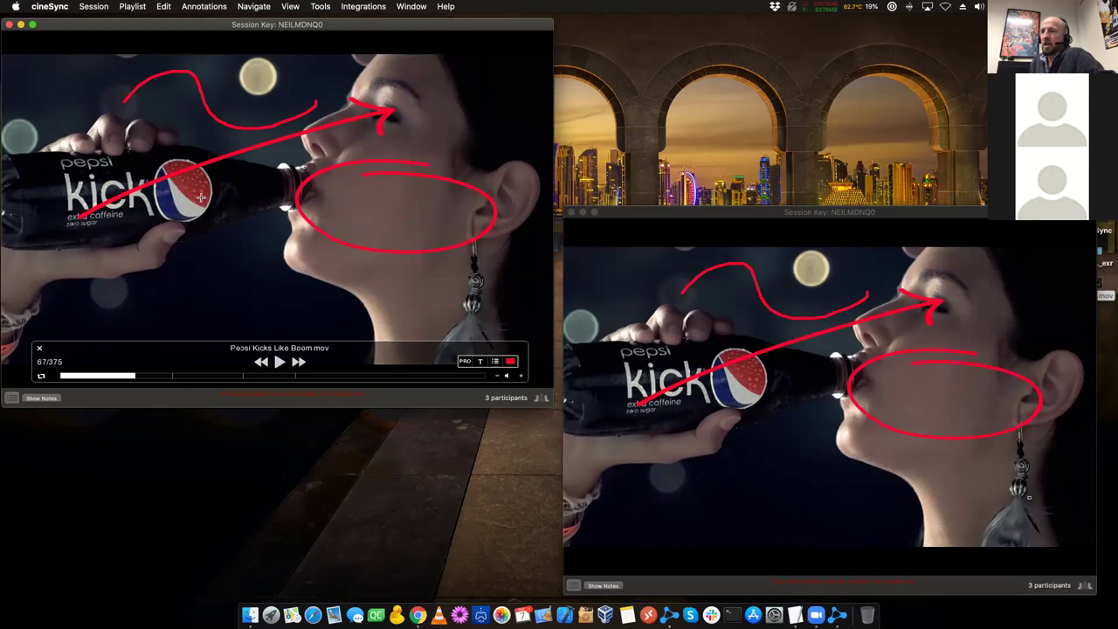
left_click(158, 198)
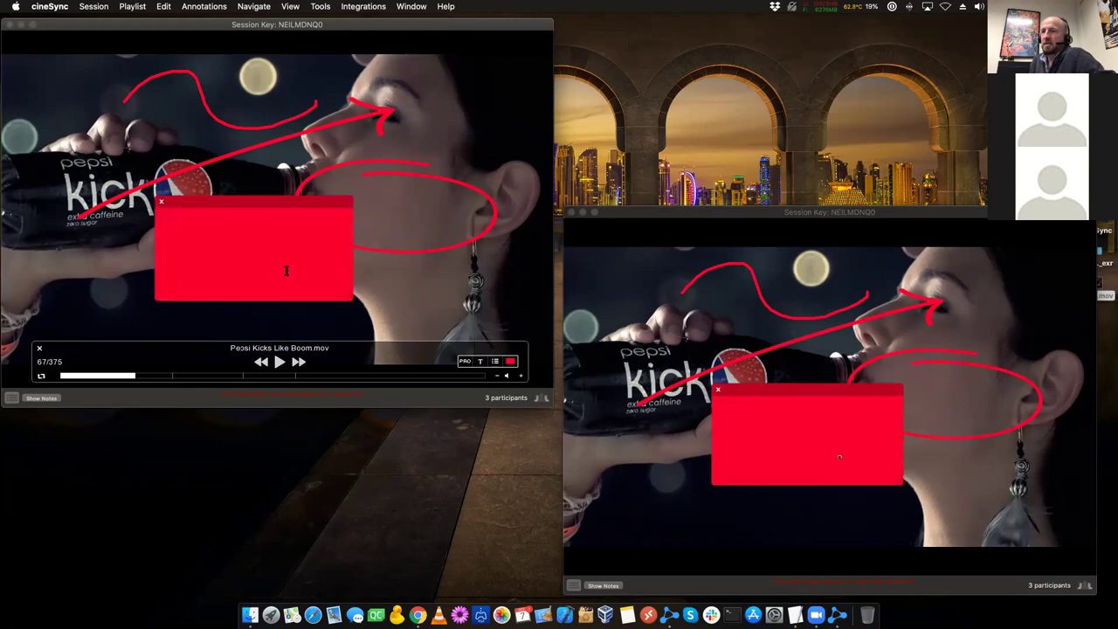
Write 'soem text' in the note at top-left, draw an arrow to the earring, and advance to frame 68
type("soem text")
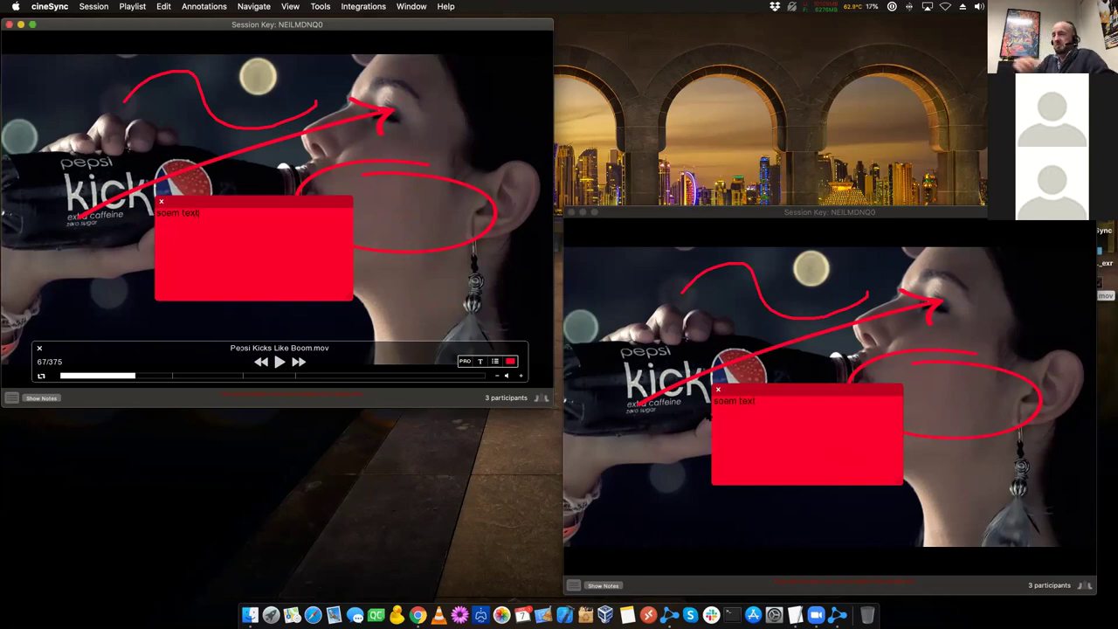
left_click_drag(780, 388, 660, 274)
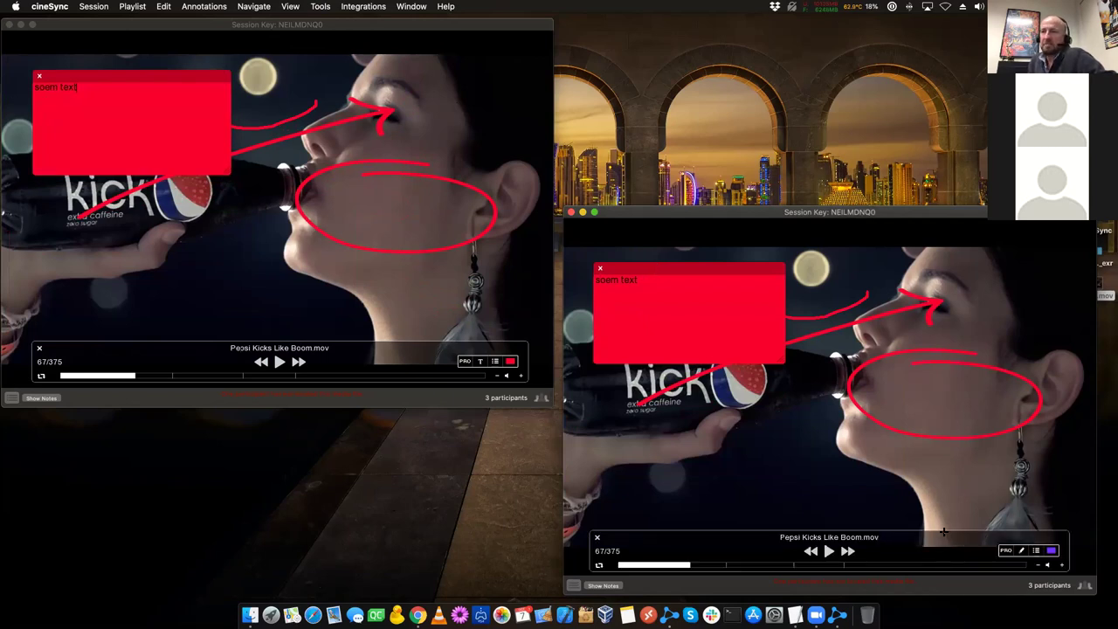
left_click(481, 361)
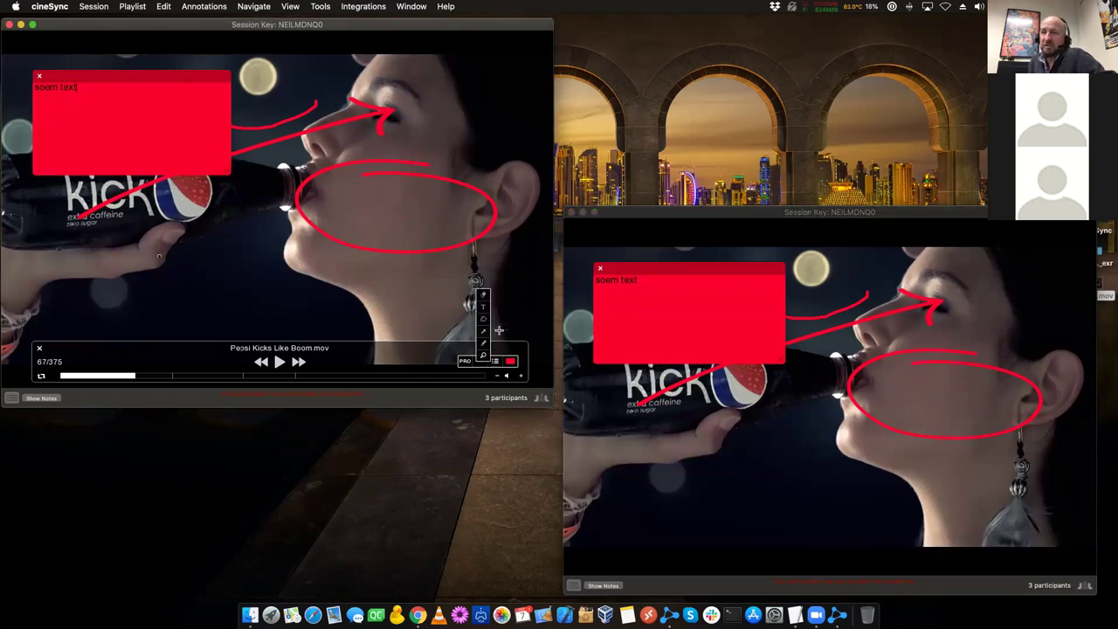
left_click(483, 342)
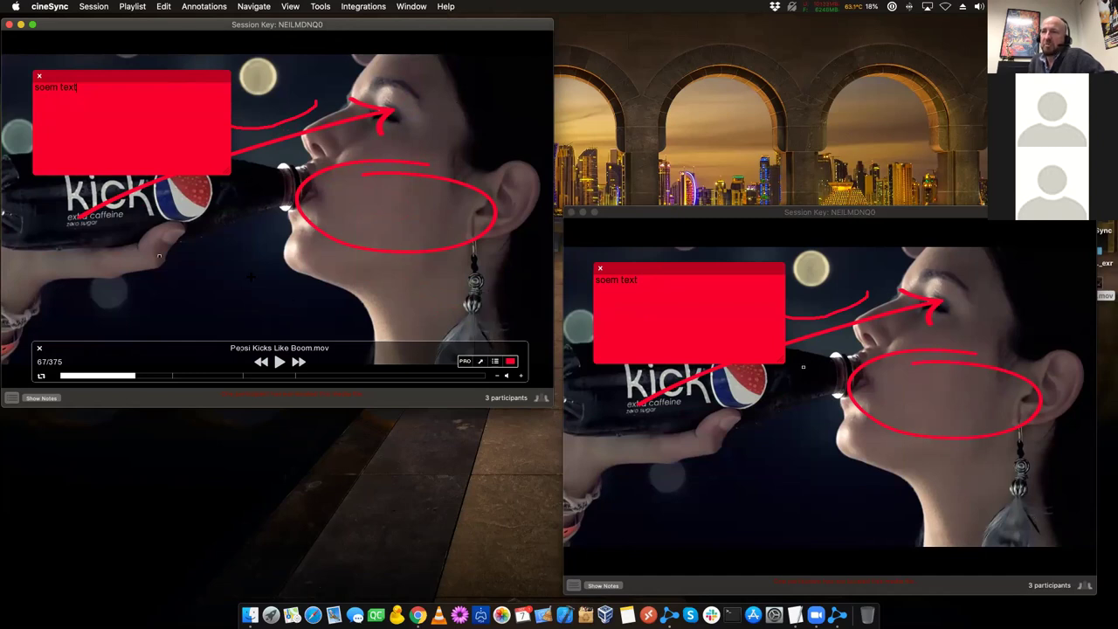
mouse_move(231, 159)
left_mouse_down()
mouse_move(276, 248)
mouse_move(470, 302)
left_mouse_up()
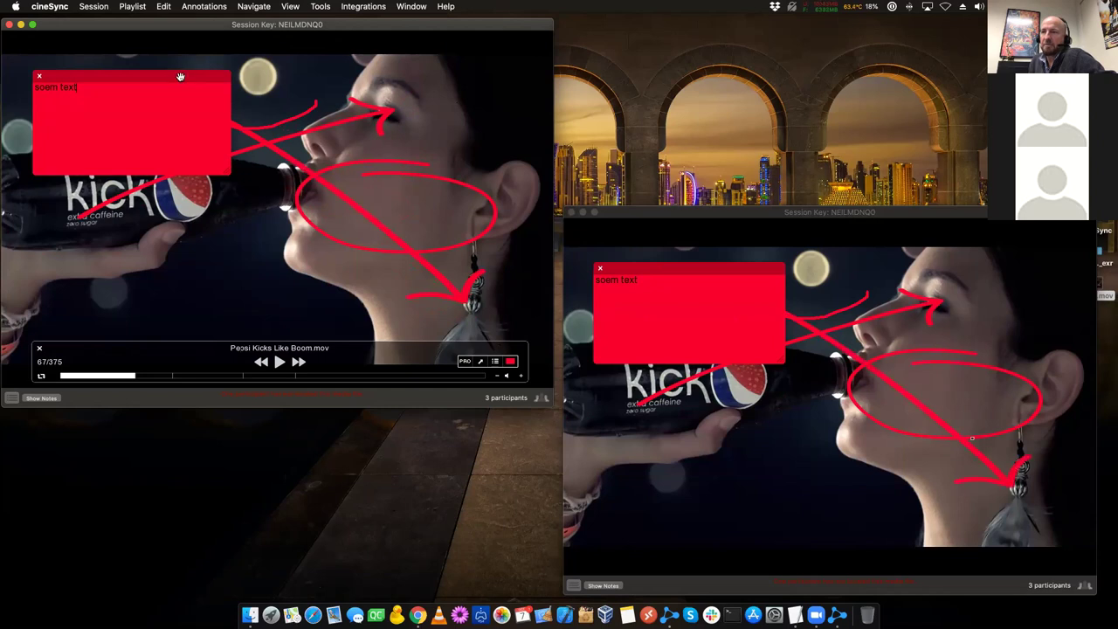
mouse_move(180, 77)
left_mouse_down()
mouse_move(145, 135)
mouse_move(235, 229)
mouse_move(433, 96)
mouse_move(453, 117)
mouse_move(460, 102)
mouse_move(207, 273)
mouse_move(96, 315)
mouse_move(166, 297)
mouse_move(200, 267)
mouse_move(182, 262)
mouse_move(347, 193)
mouse_move(242, 93)
mouse_move(172, 63)
left_mouse_up()
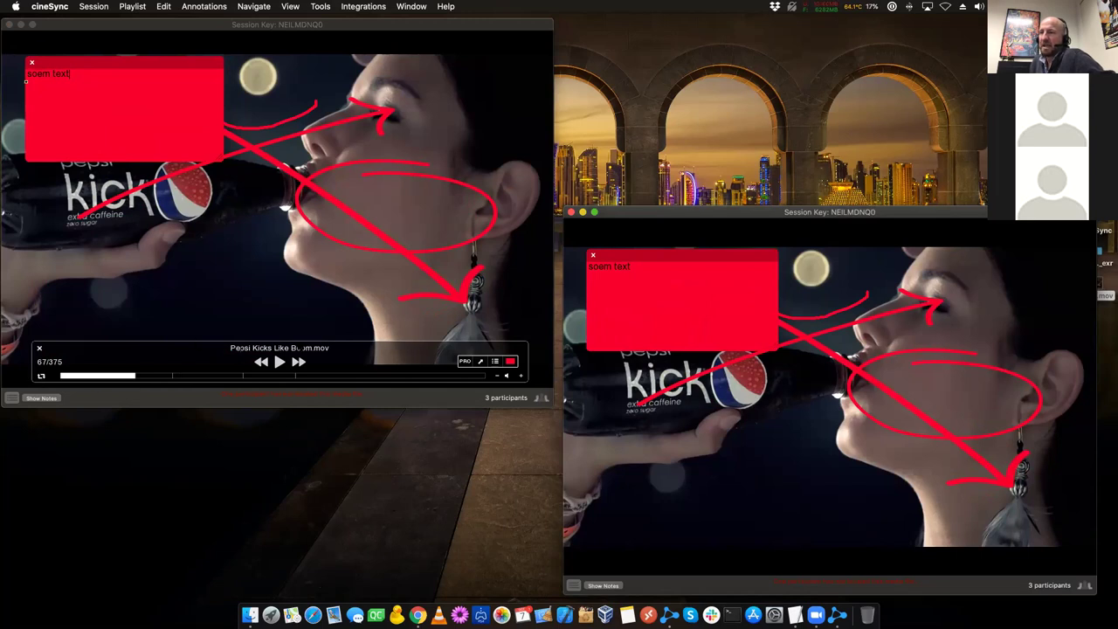
key("Right")
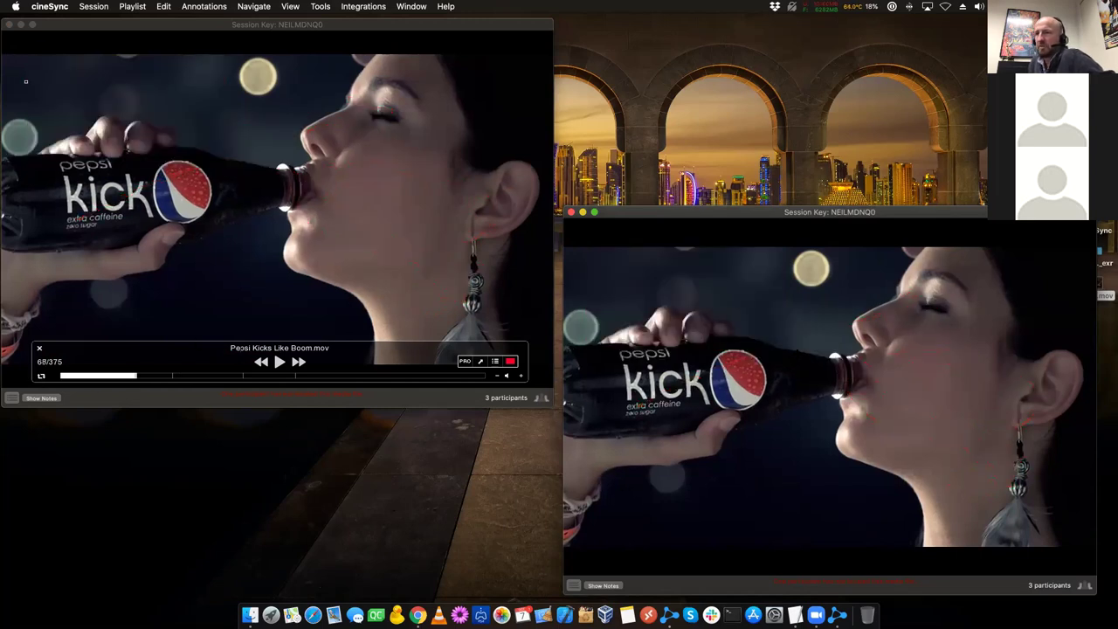
Draw two red arrows on frame 68, from bottle toward eye and from hand toward ear
mouse_move(454, 121)
left_mouse_down()
mouse_move(367, 170)
mouse_move(119, 244)
mouse_move(113, 236)
left_mouse_up()
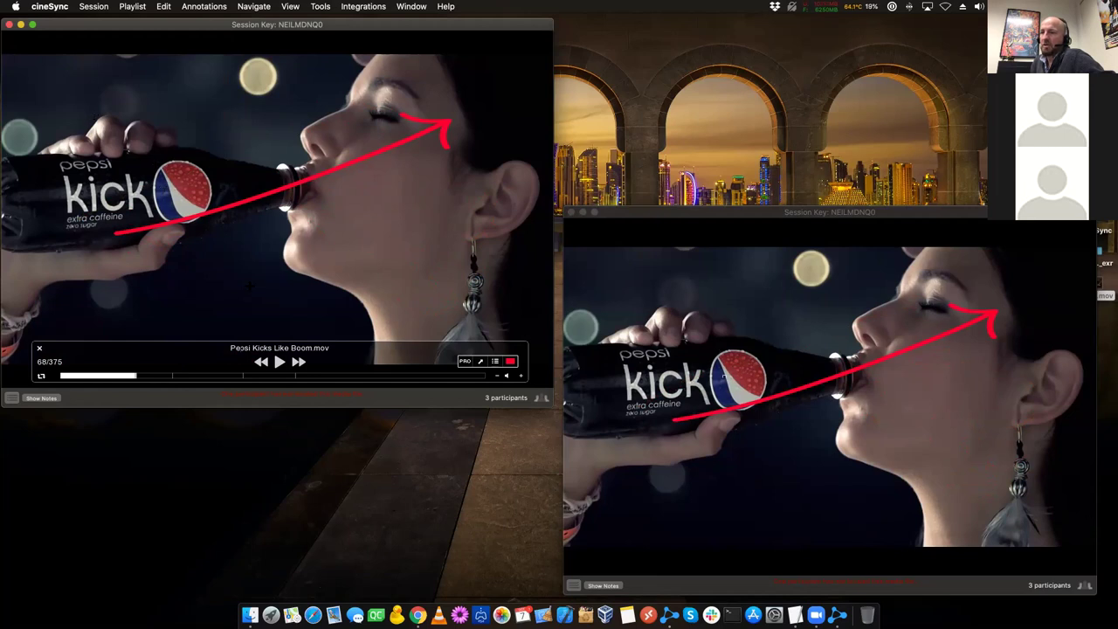
left_click_drag(135, 297, 146, 298)
mouse_move(229, 285)
left_mouse_down()
mouse_move(279, 280)
mouse_move(429, 216)
left_mouse_up()
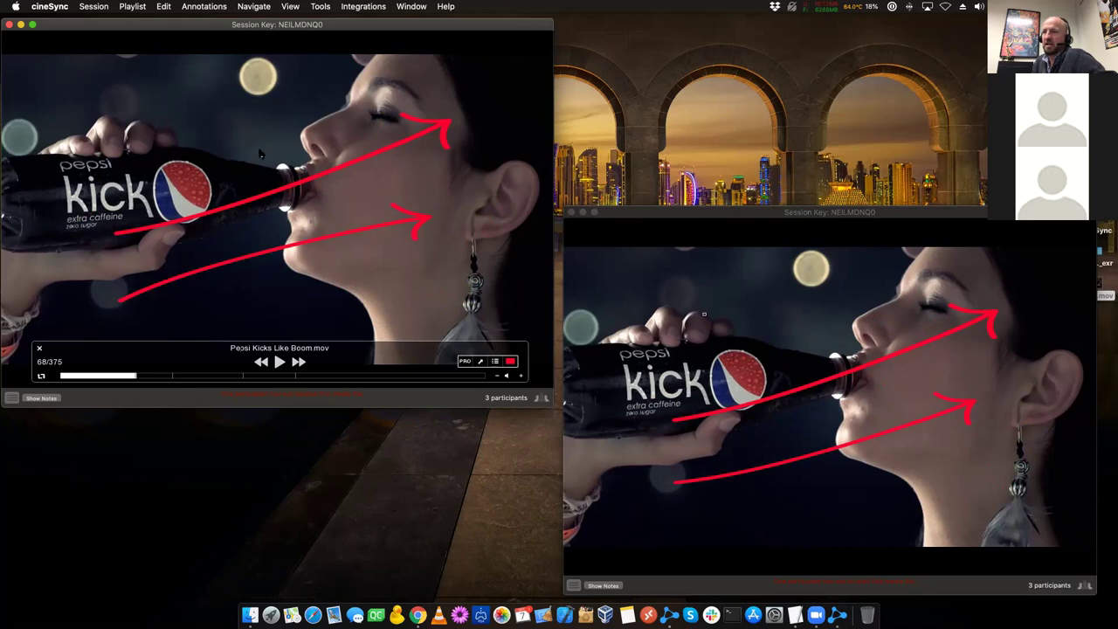
Jump to frame 243, draw red arrows through the hair, and step on to frame 244
left_click(337, 376)
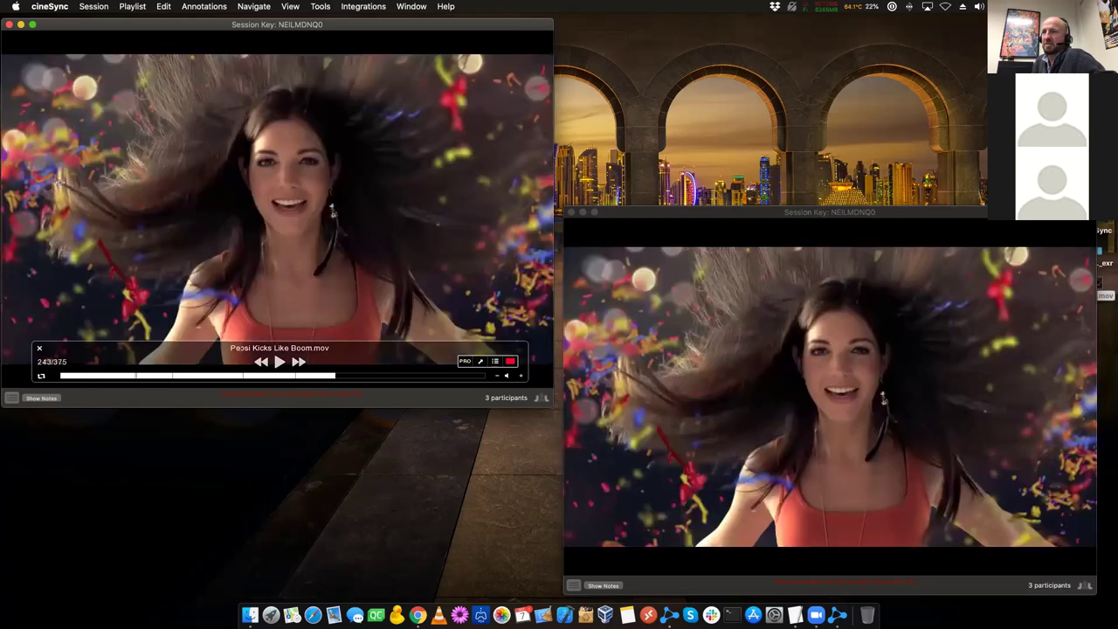
mouse_move(201, 175)
left_mouse_down()
mouse_move(361, 174)
mouse_move(533, 147)
mouse_move(505, 142)
left_mouse_up()
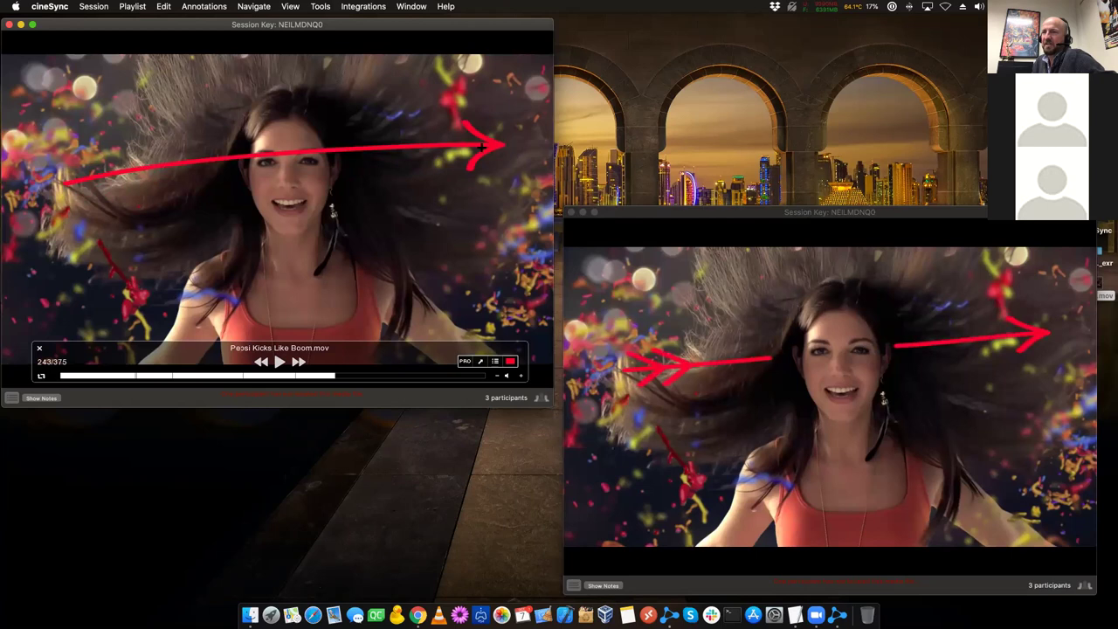
left_click_drag(422, 108, 429, 88)
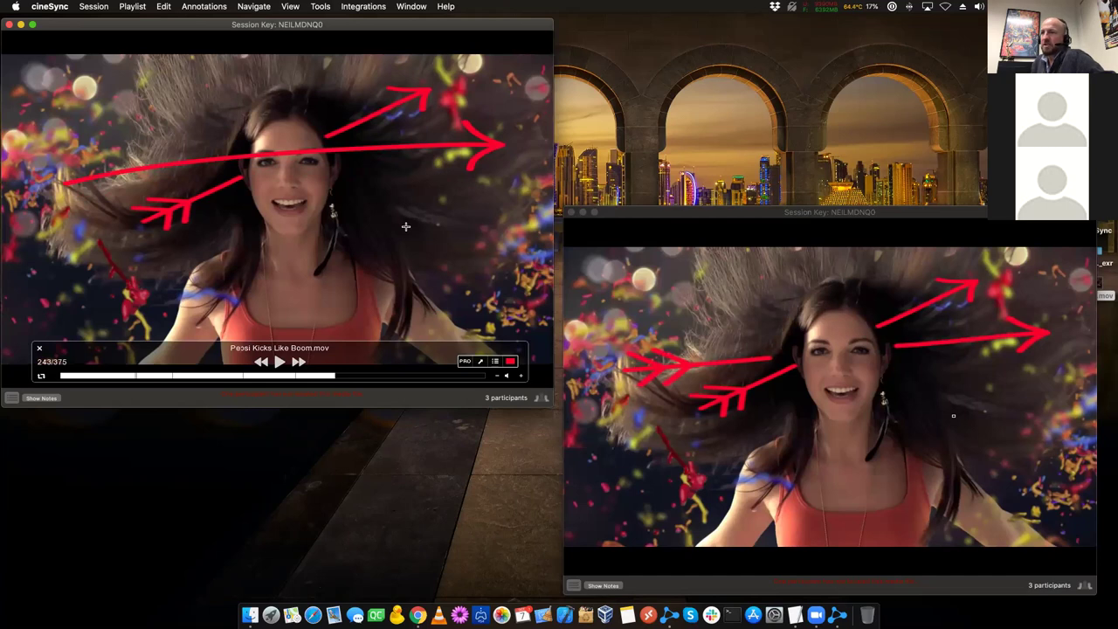
key("Right")
key("Left")
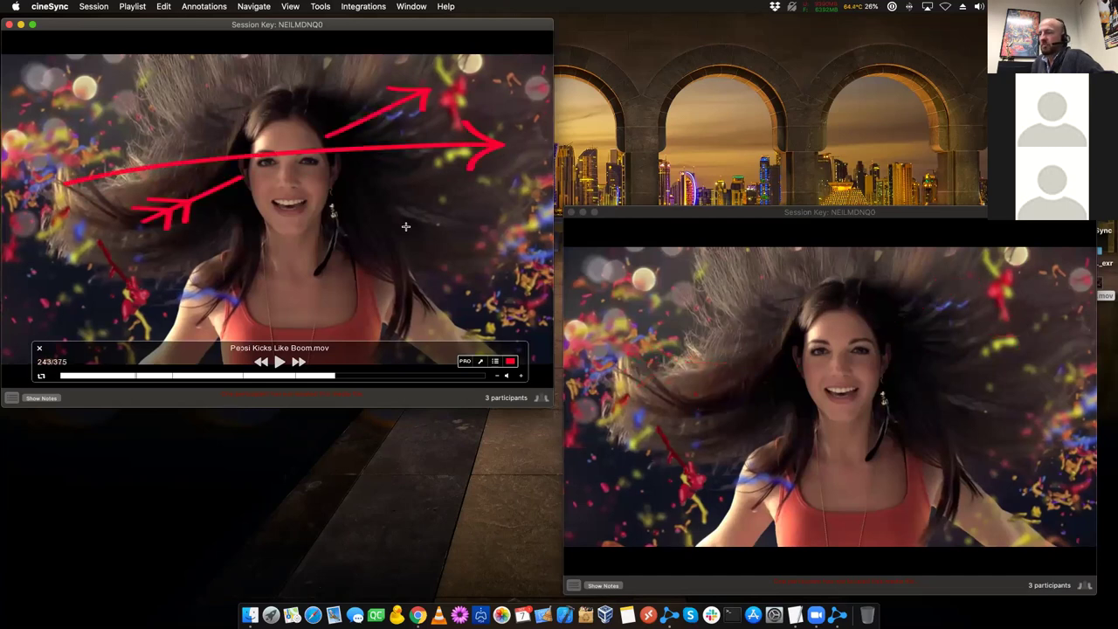
key("Right")
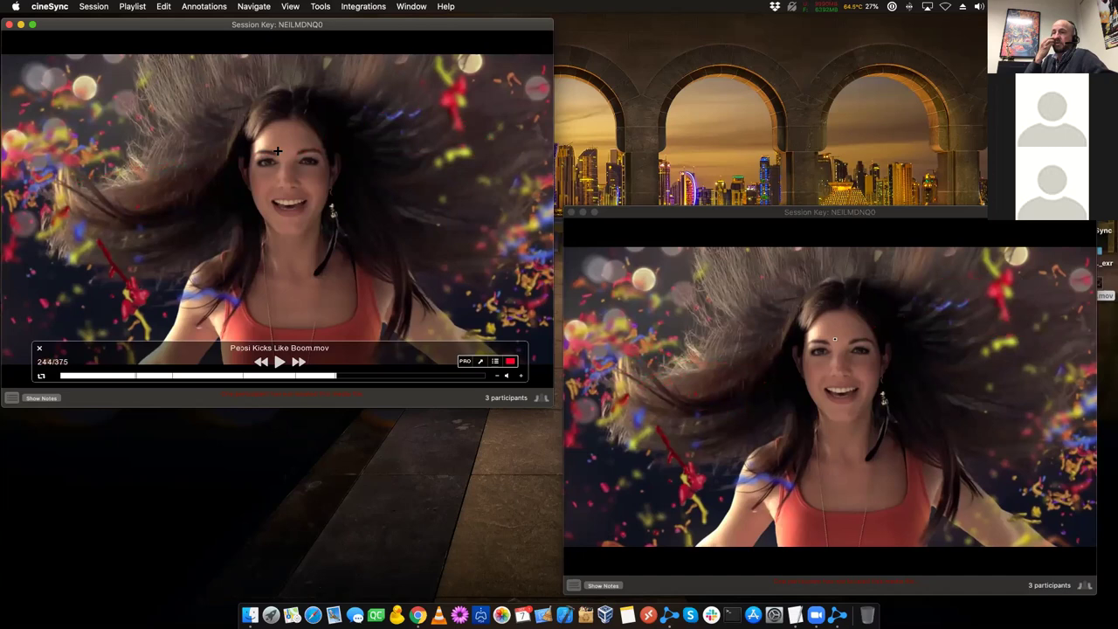
left_click(480, 361)
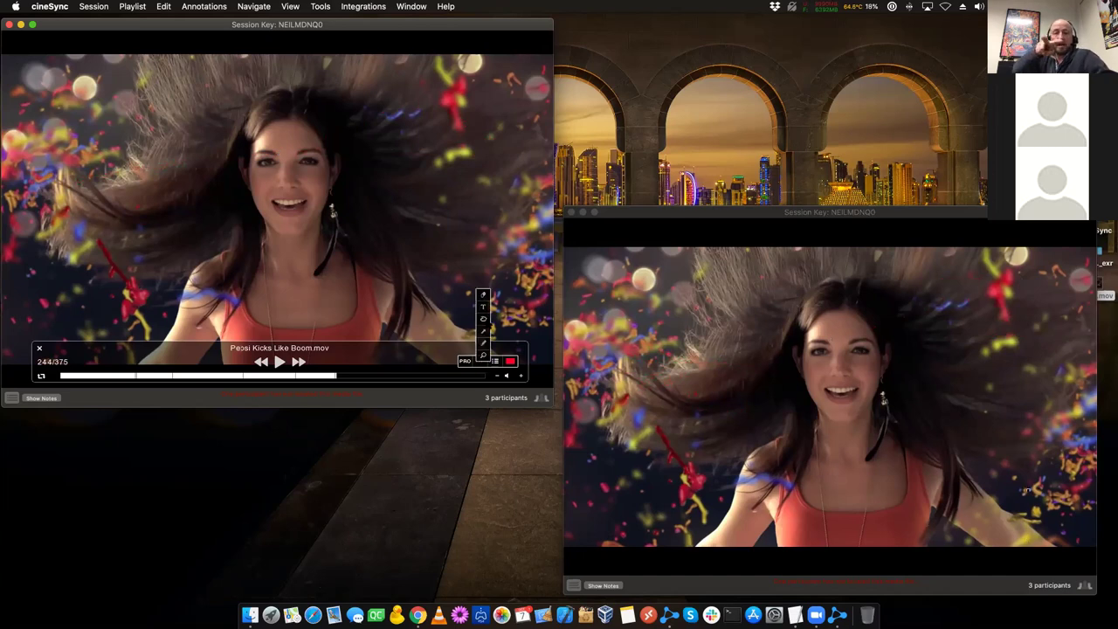
Paint thick red bars over the eyes and below the mouth on frame 244, then advance to 245
left_click(483, 342)
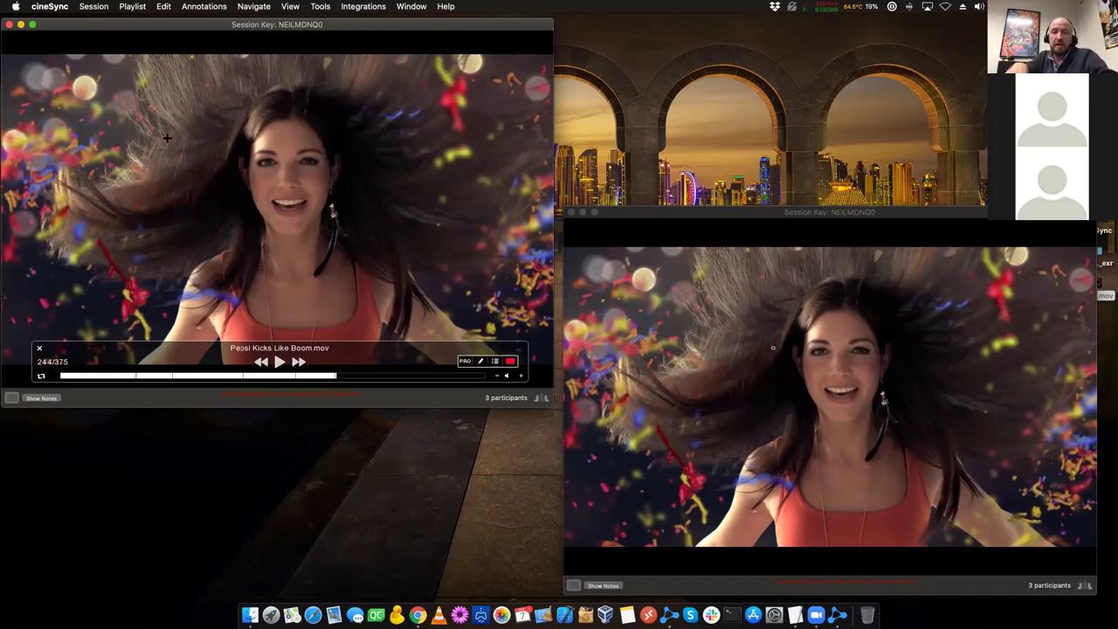
left_click_drag(112, 136, 463, 131)
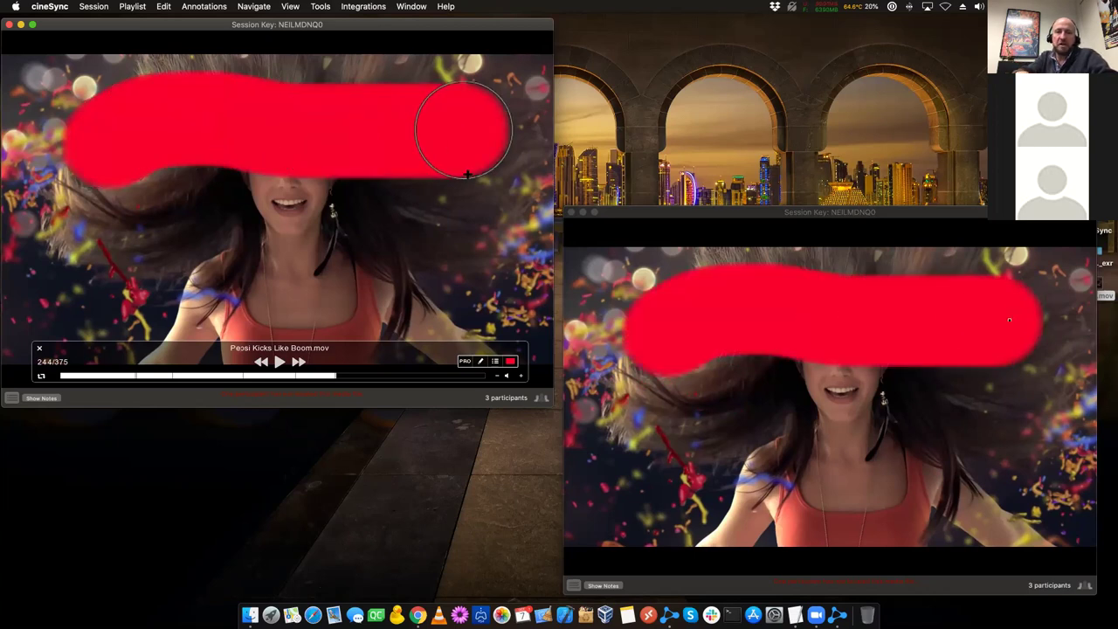
mouse_move(483, 199)
left_mouse_down()
mouse_move(419, 212)
mouse_move(148, 207)
left_mouse_up()
mouse_move(137, 253)
left_mouse_down()
mouse_move(305, 264)
mouse_move(351, 250)
mouse_move(464, 259)
left_mouse_up()
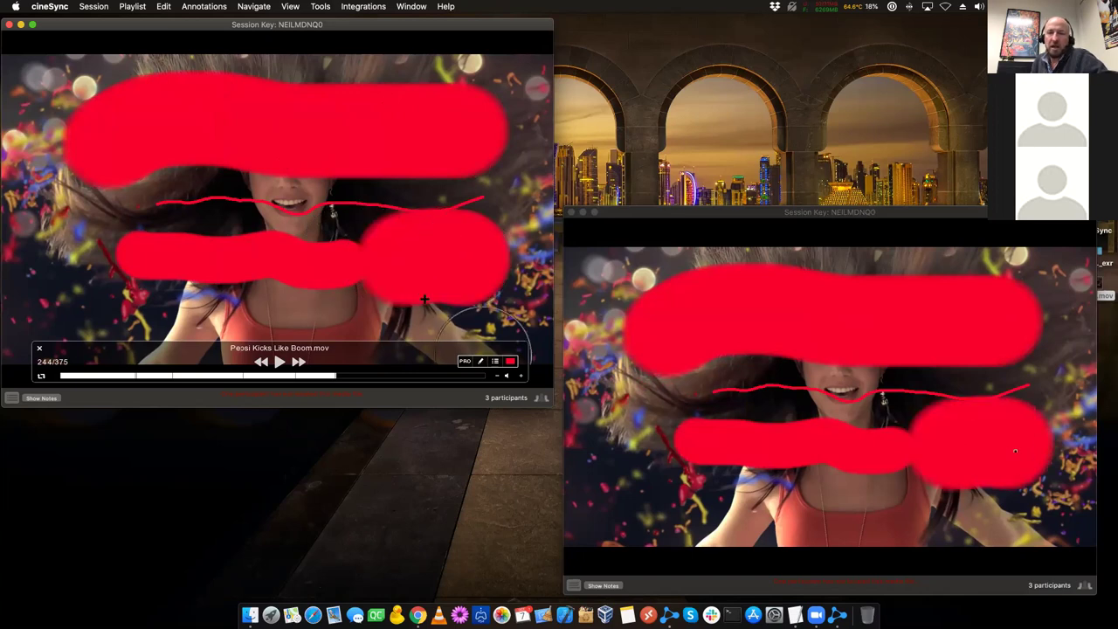
left_click(479, 361)
key("Right")
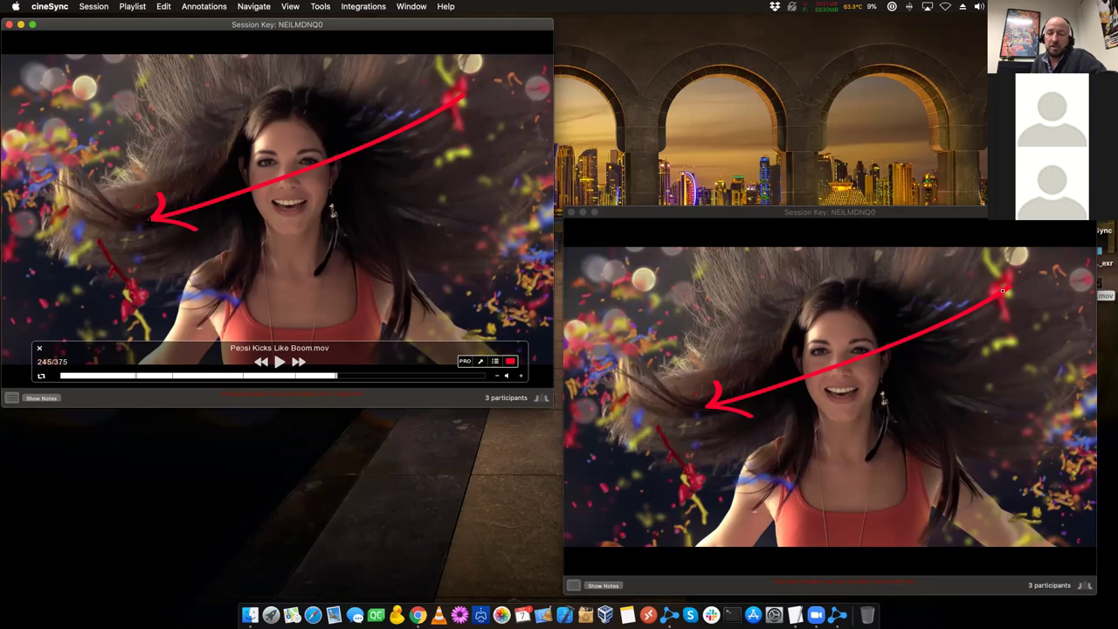
Jump between annotated frames 162, 67, 244 and 208 with Shift+arrow keys, ending on frame 100
key("Left")
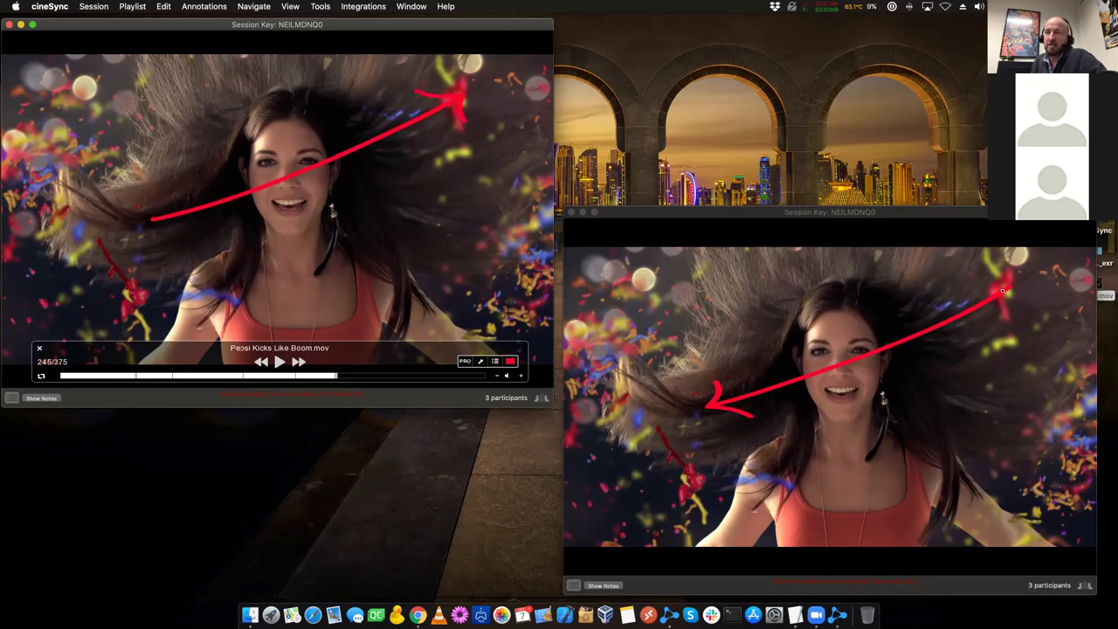
key("Left")
key("Left")
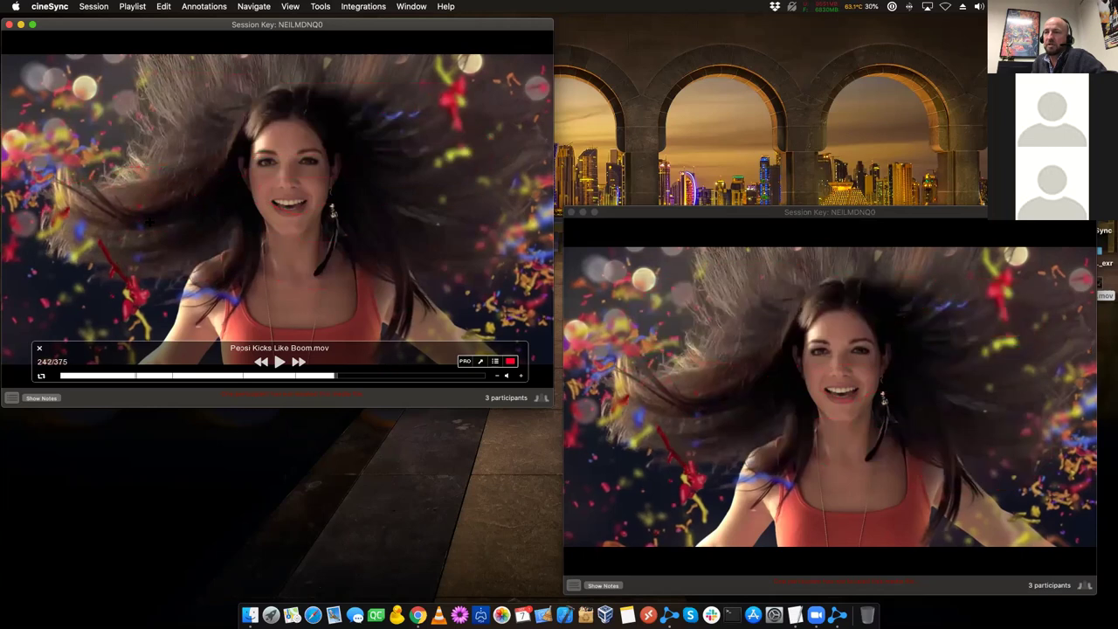
key("shift+Left")
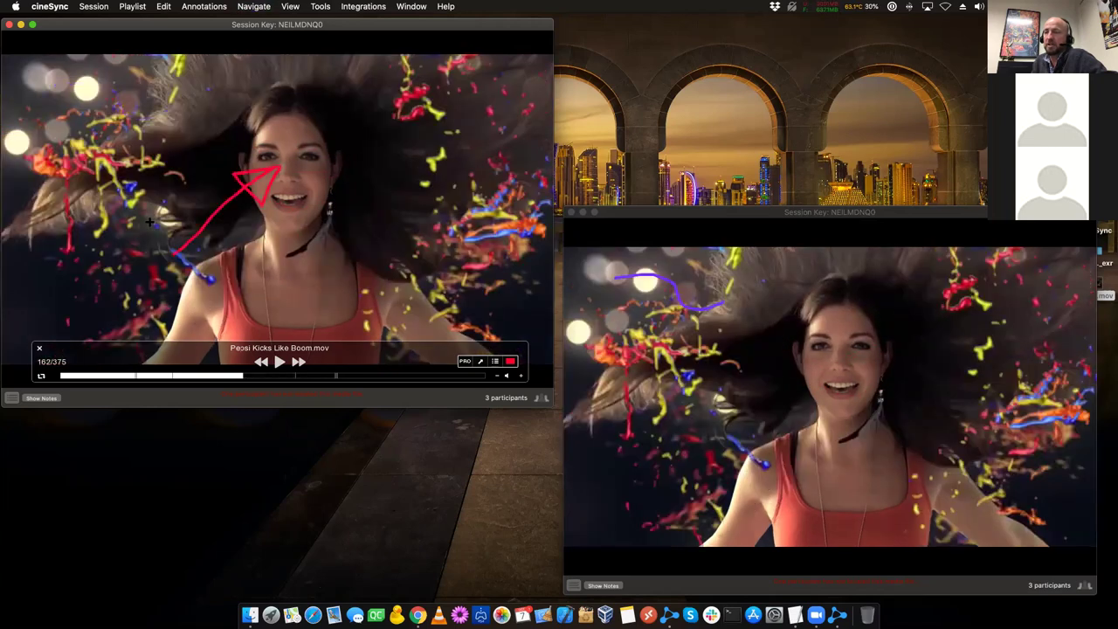
key("shift+Left")
key("shift+Left")
key("shift+Left")
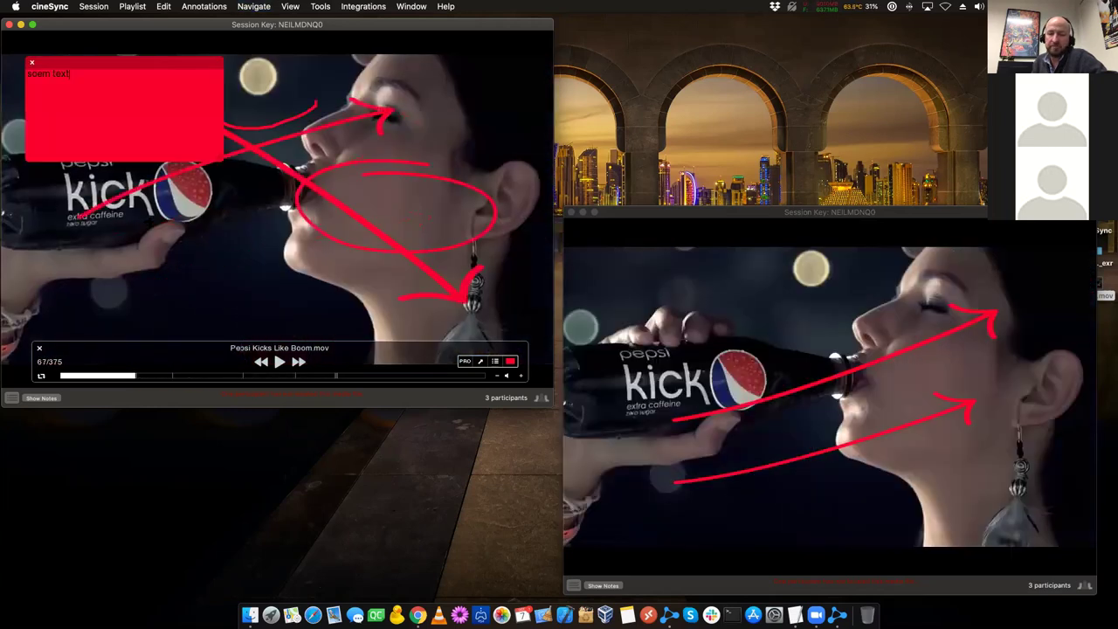
key("shift+Right")
key("shift+Right")
key("shift+Right")
key("shift+Right")
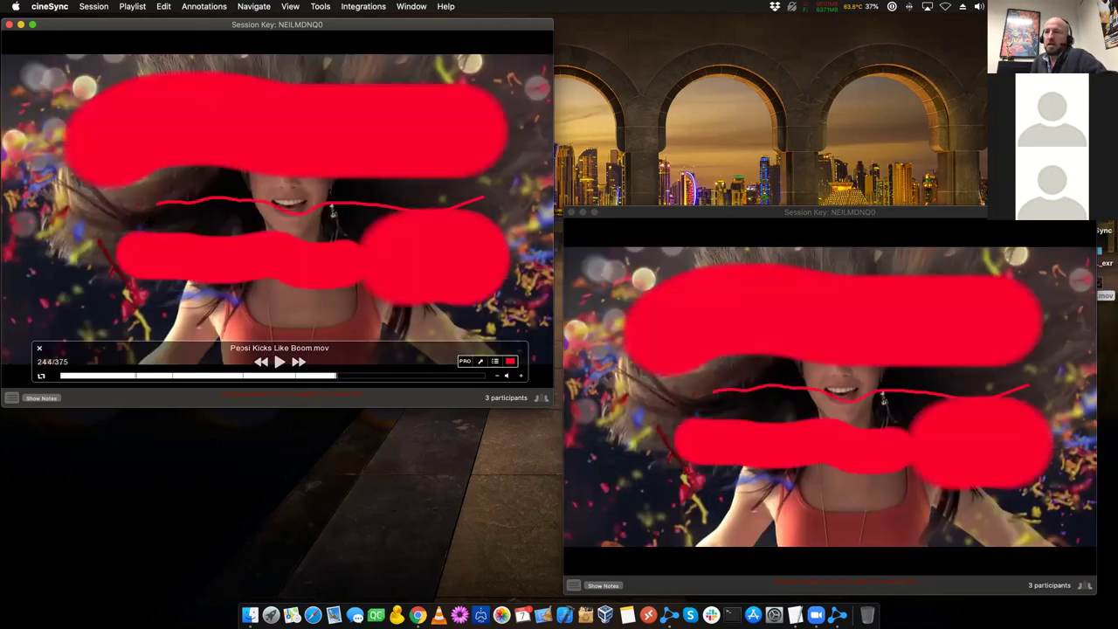
key("shift+Left")
key("shift+Right")
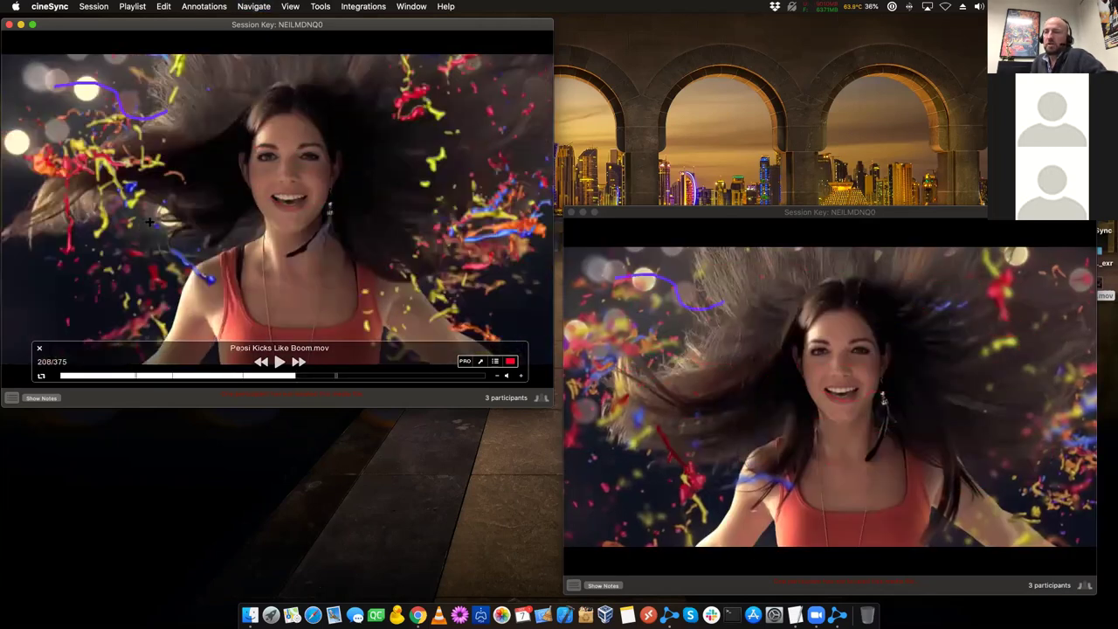
key("shift+Left")
key("shift+Left")
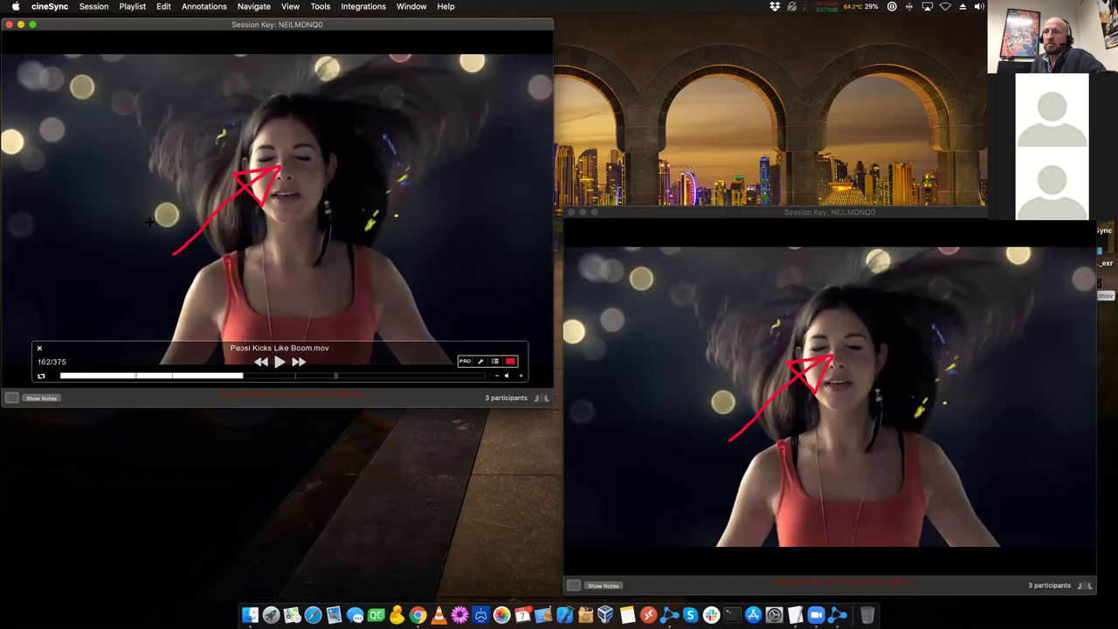
key("shift+Left")
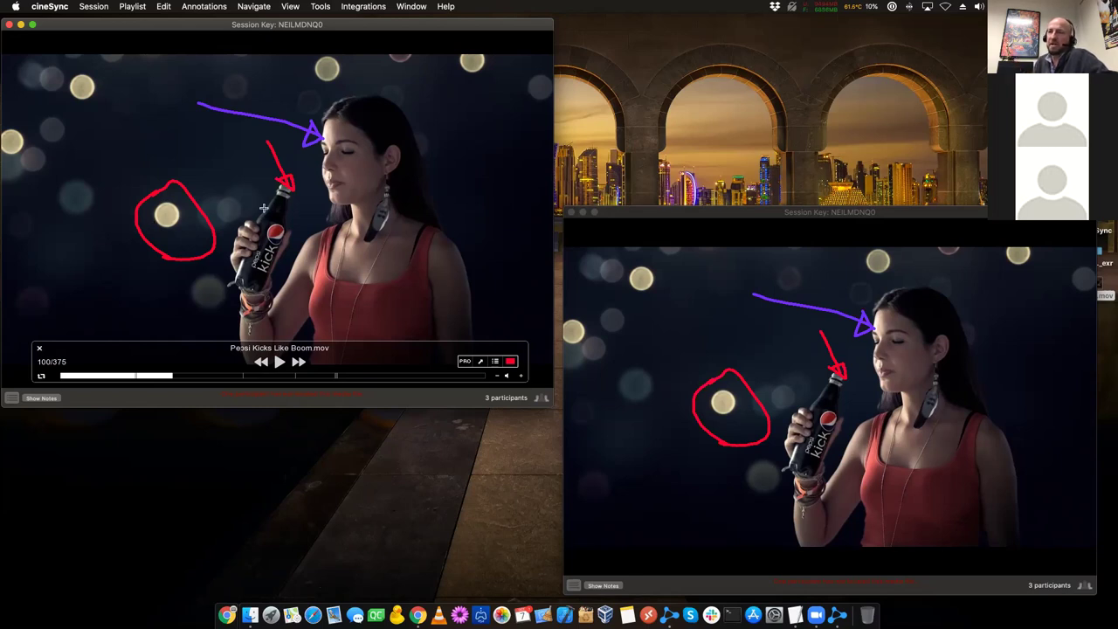
left_click(1066, 528)
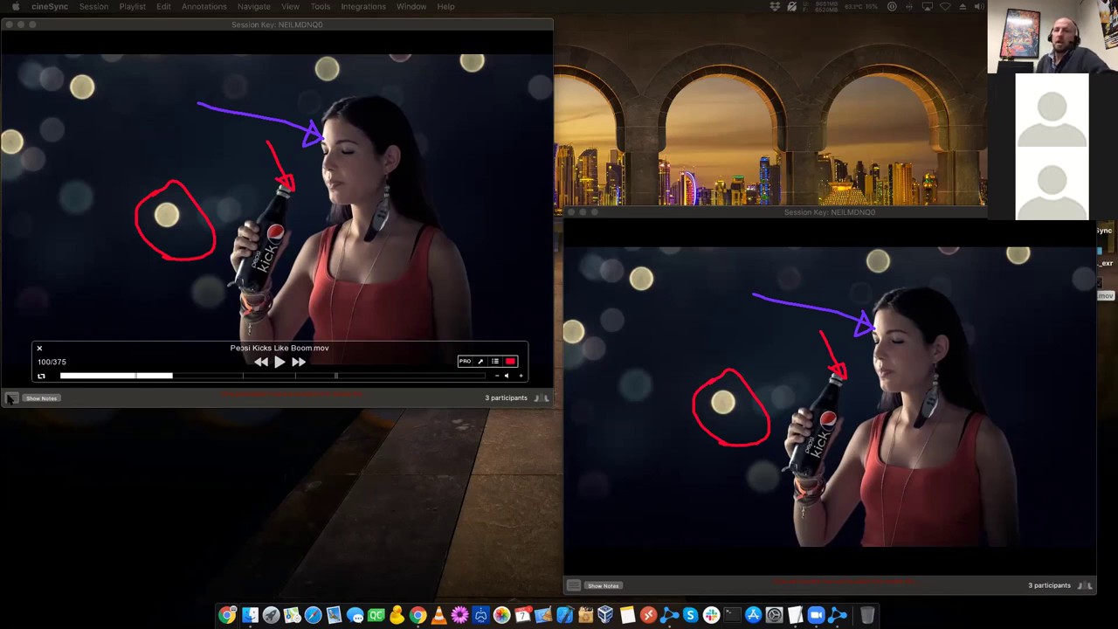
Remove the Pepsi Kicks Like Boom.mov clip from the session without saving drawings, then close the Playlist
left_click(11, 398)
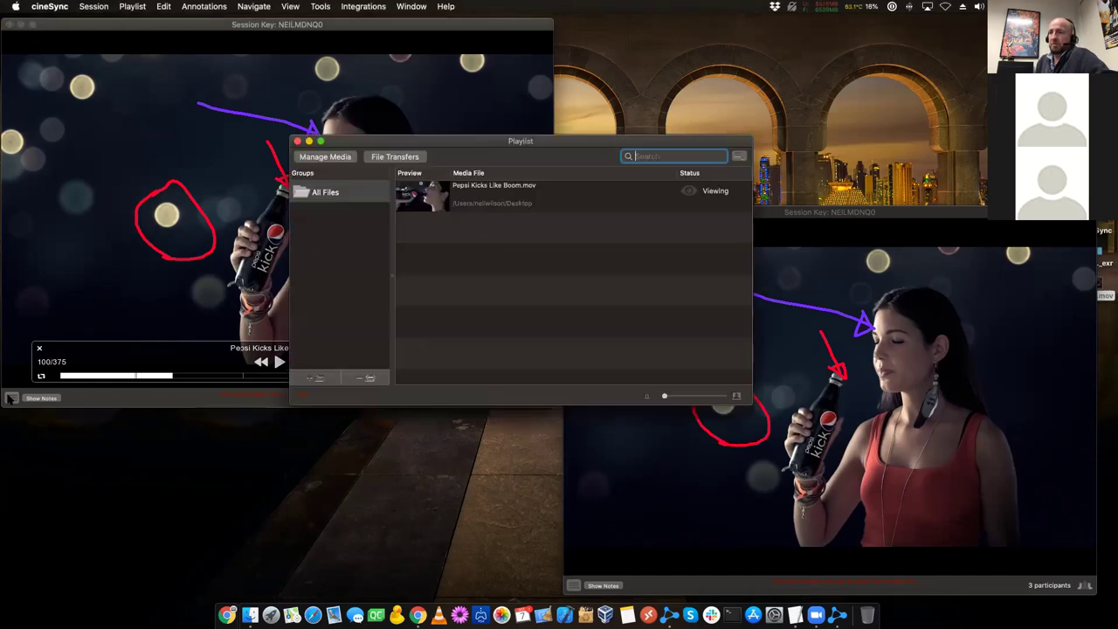
left_click(511, 207)
left_click(511, 203)
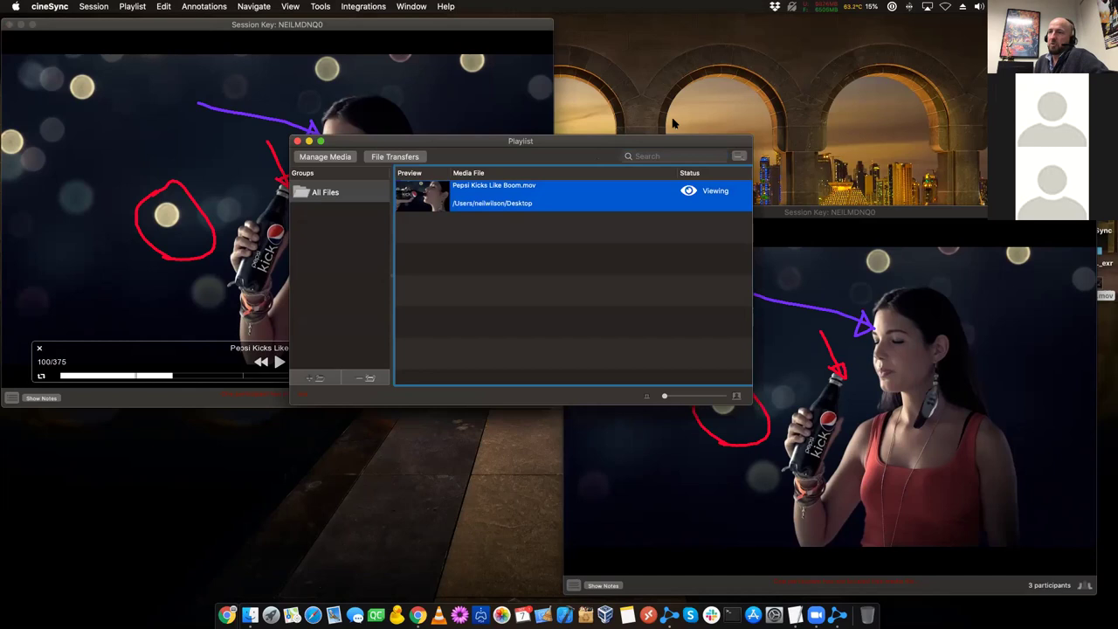
left_click_drag(620, 140, 294, 417)
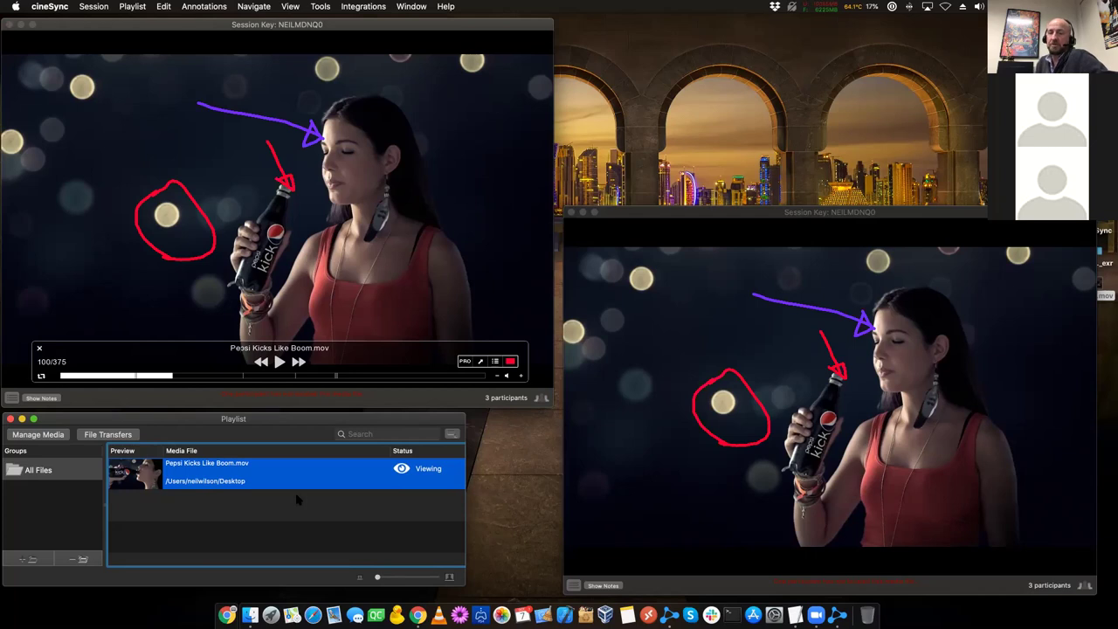
key("Delete")
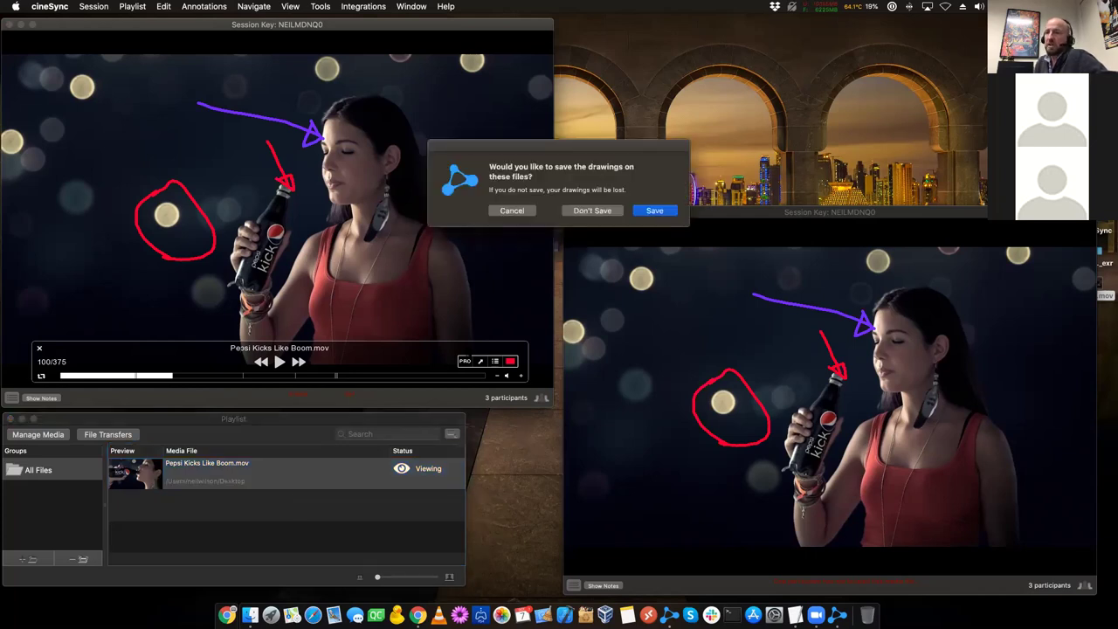
left_click(594, 210)
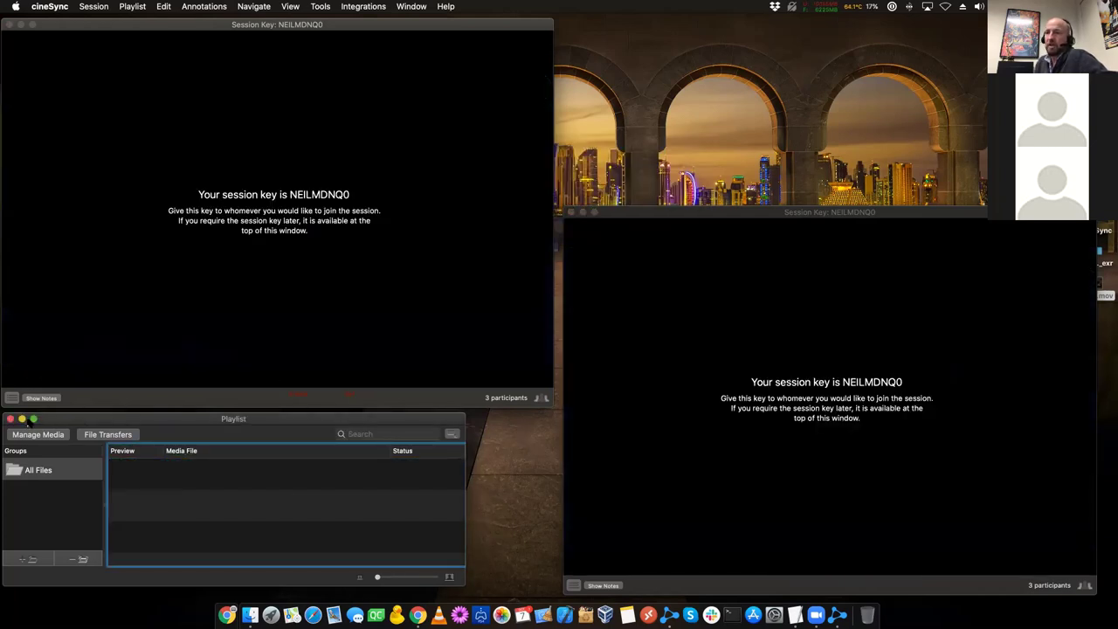
left_click(10, 420)
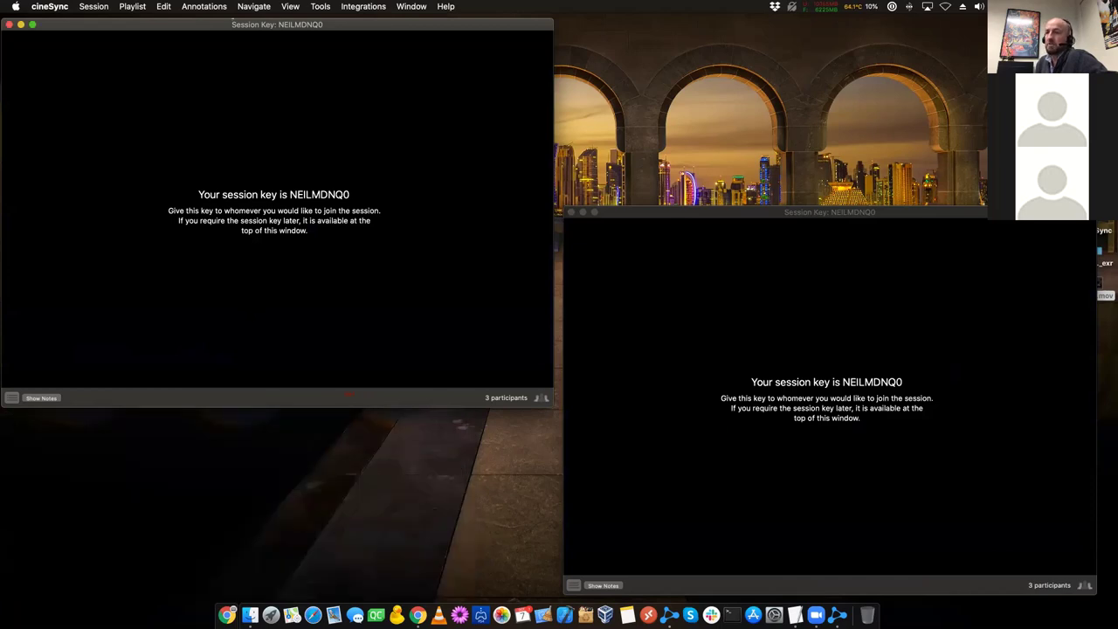
left_click(369, 8)
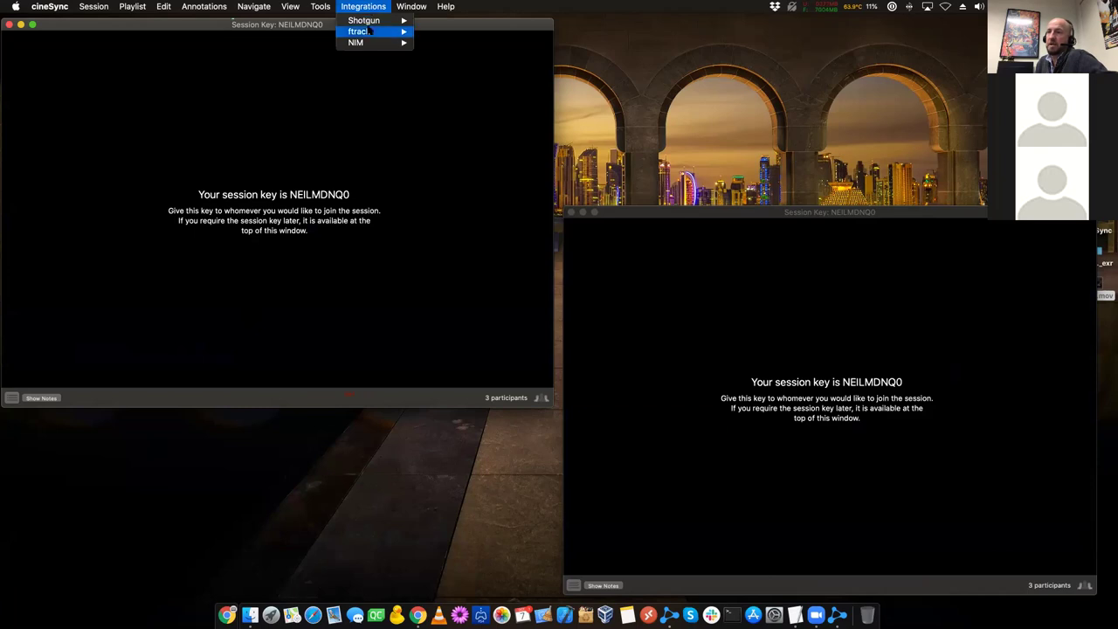
mouse_move(374, 35)
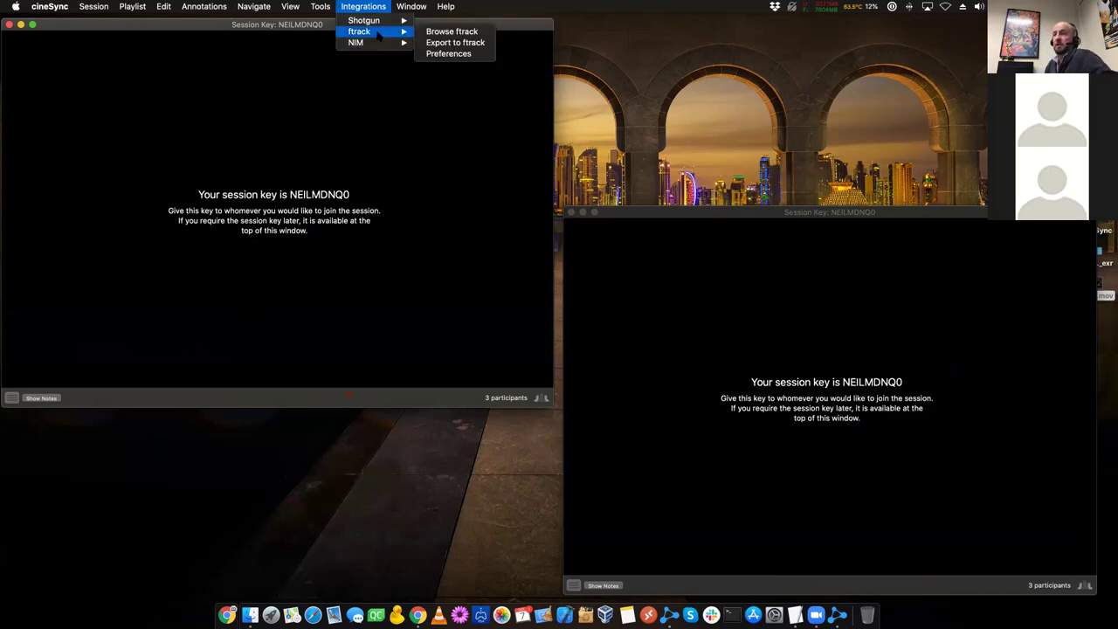
left_click(433, 33)
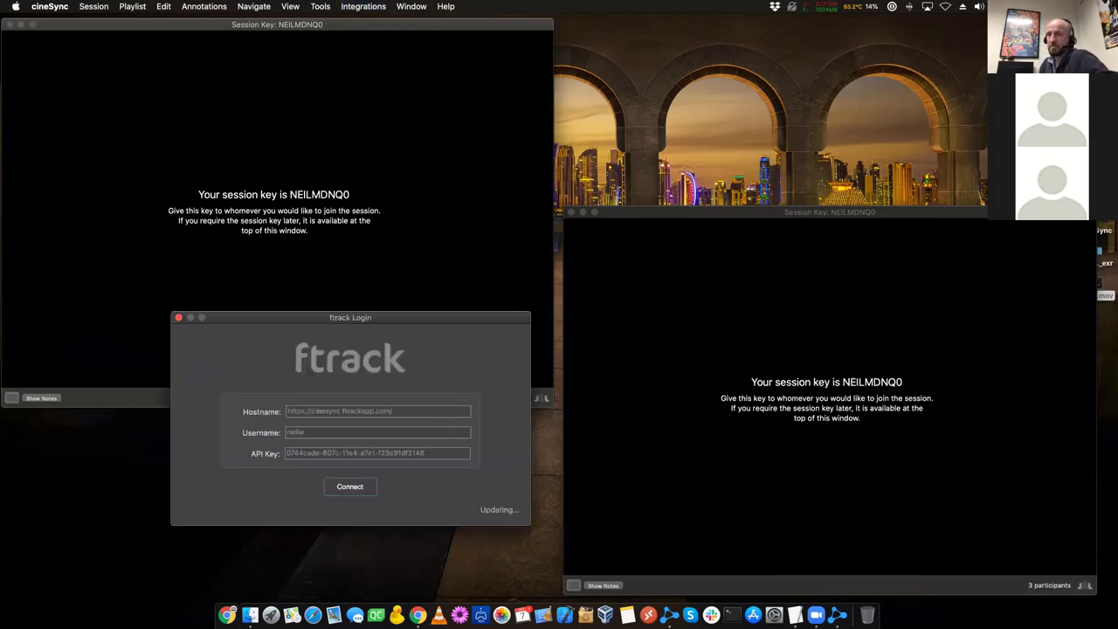
left_click_drag(375, 317, 747, 222)
left_click_drag(827, 57, 780, 42)
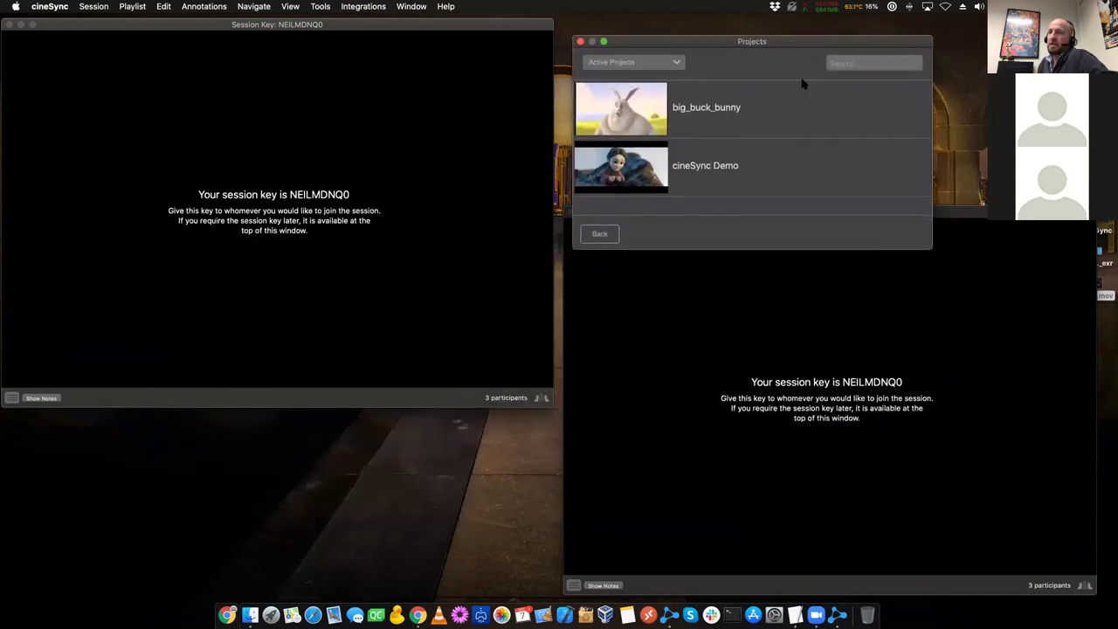
left_click_drag(927, 247, 922, 299)
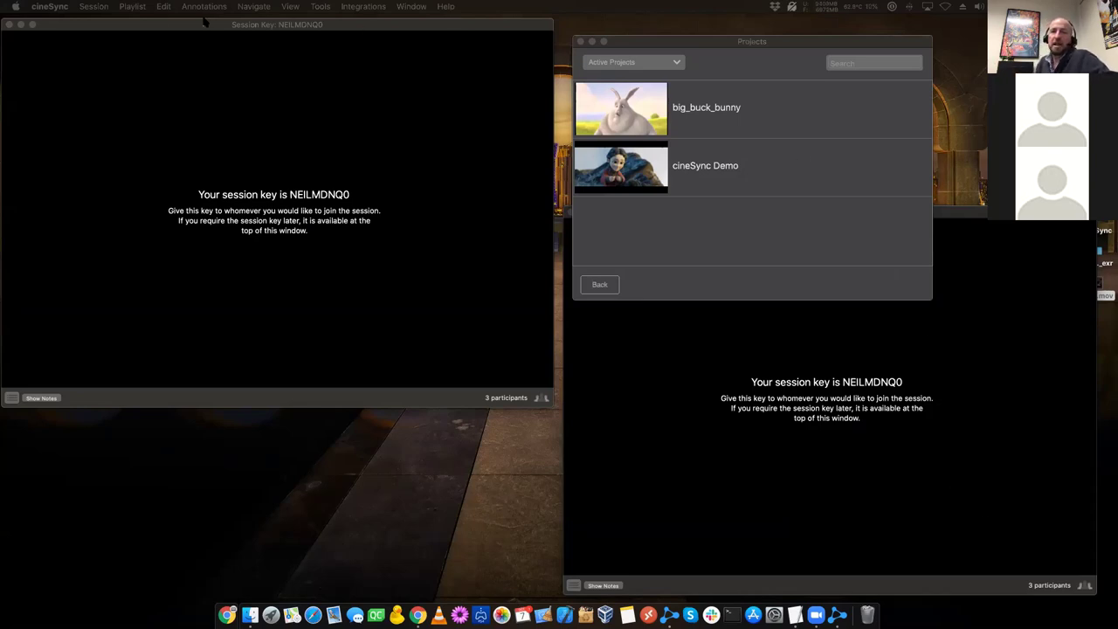
left_click(744, 59)
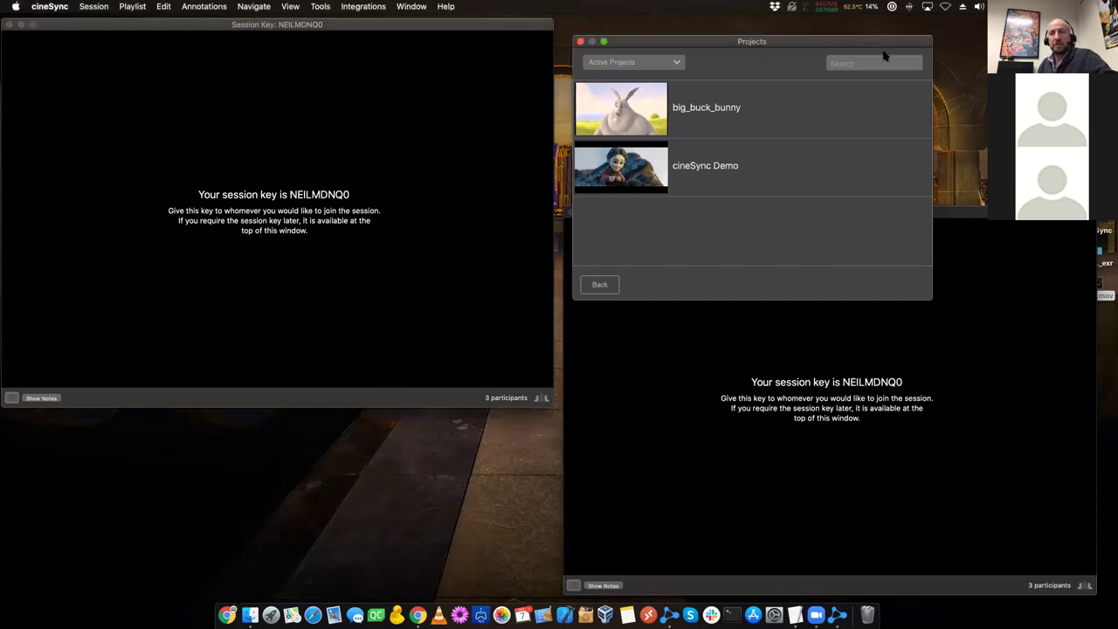
key("Escape")
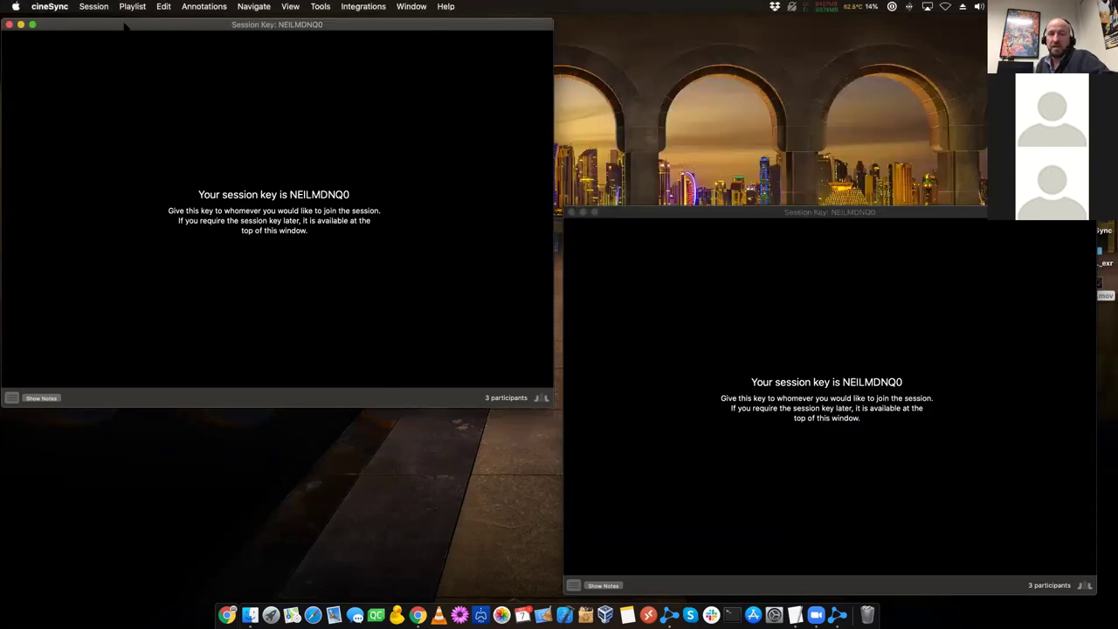
Browse ftrack to the cineSync Demo versions list and review the notes for 01_035_a_comp v1
left_click(355, 6)
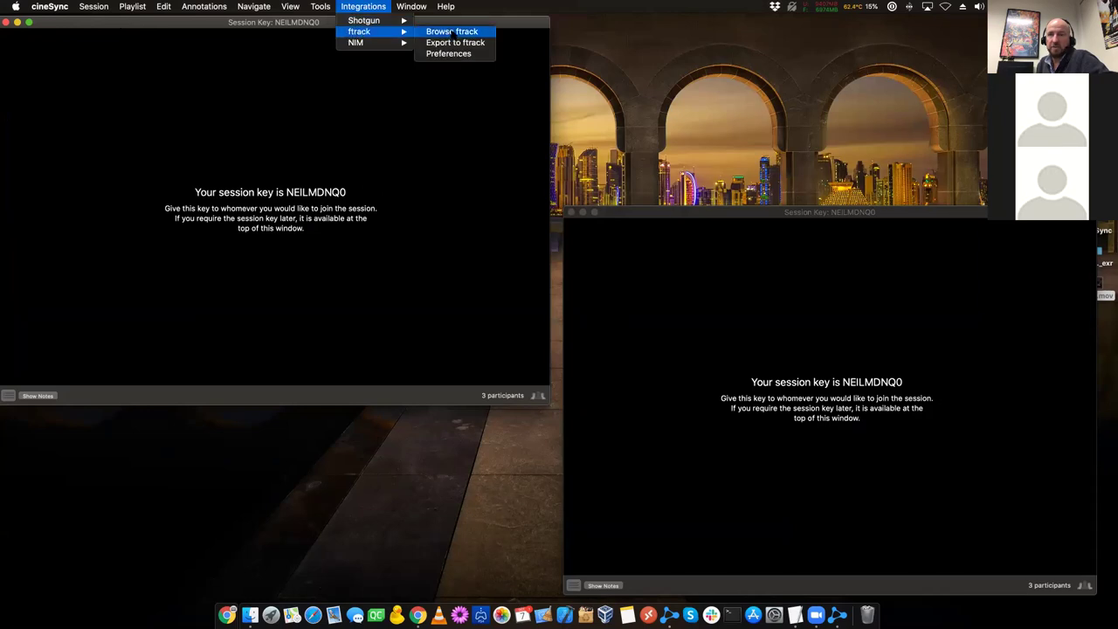
left_click(452, 31)
left_click_drag(670, 59, 686, 36)
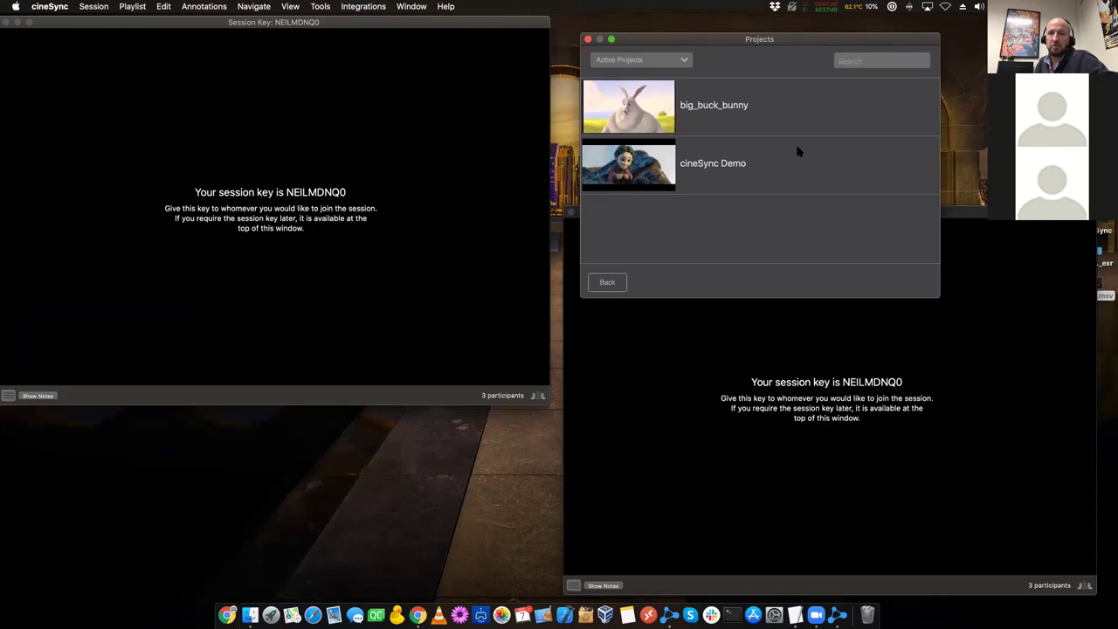
left_click(740, 174)
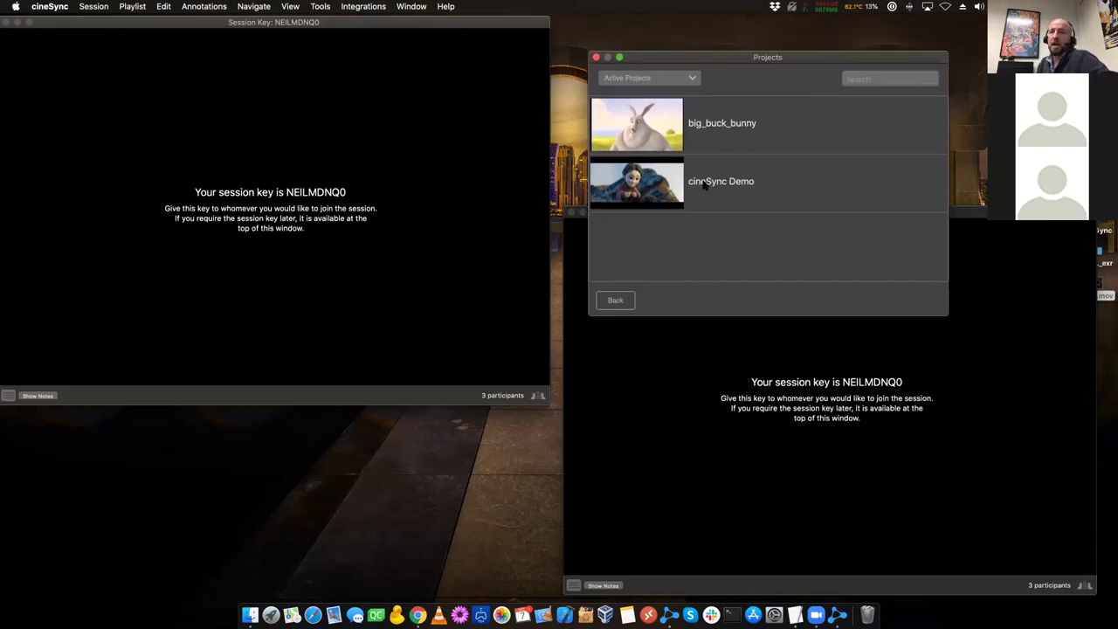
left_click_drag(832, 57, 838, 48)
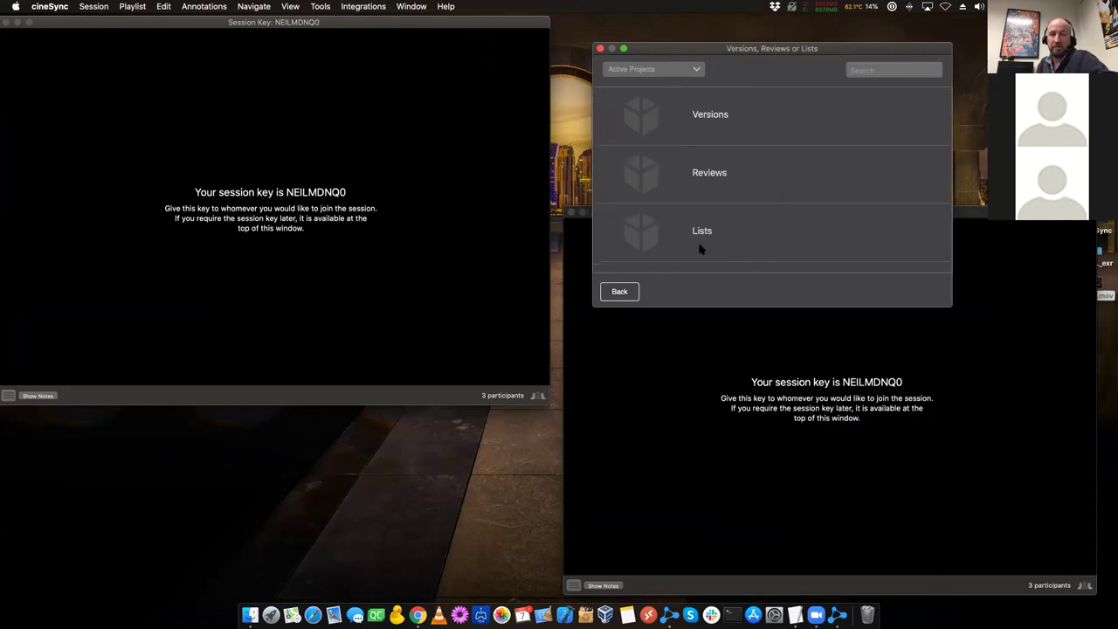
left_click_drag(952, 304, 977, 388)
left_click(704, 127)
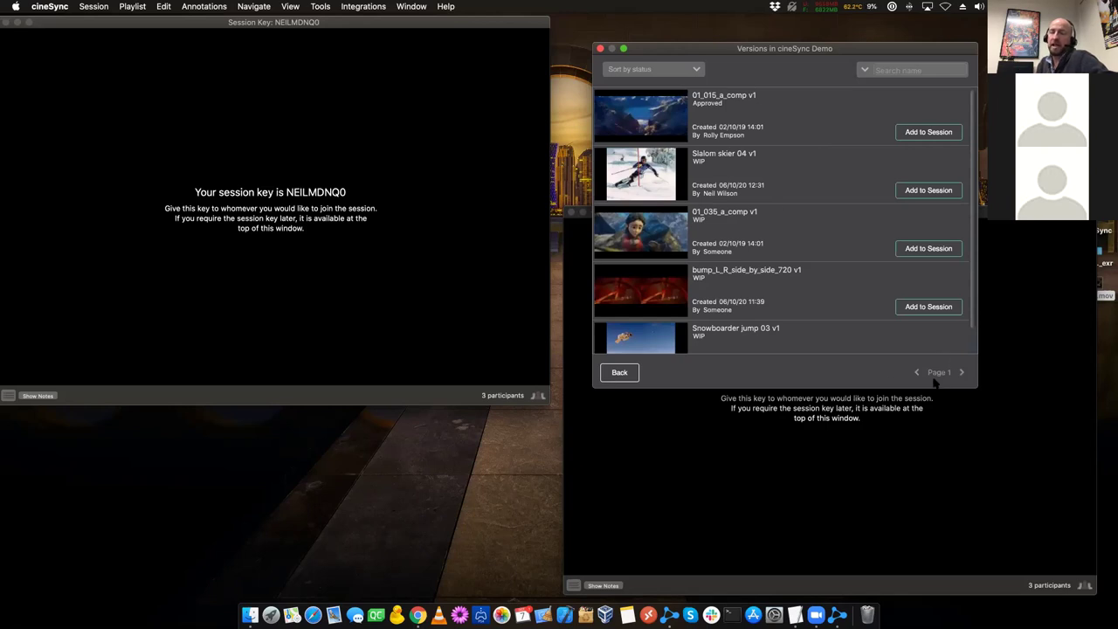
left_click(716, 226)
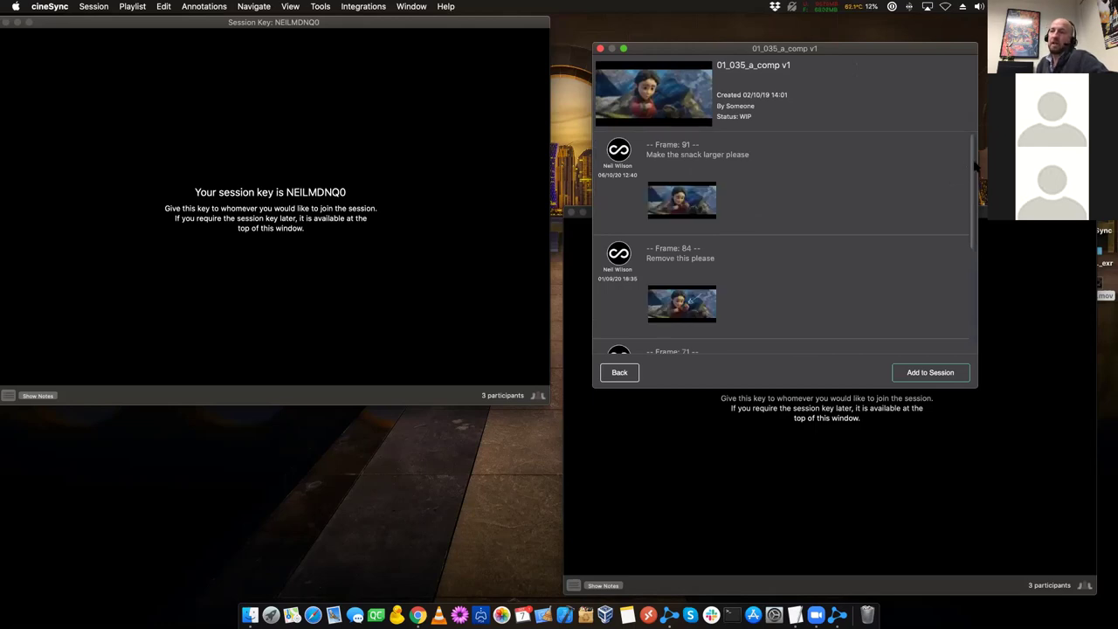
left_click_drag(973, 166, 958, 149)
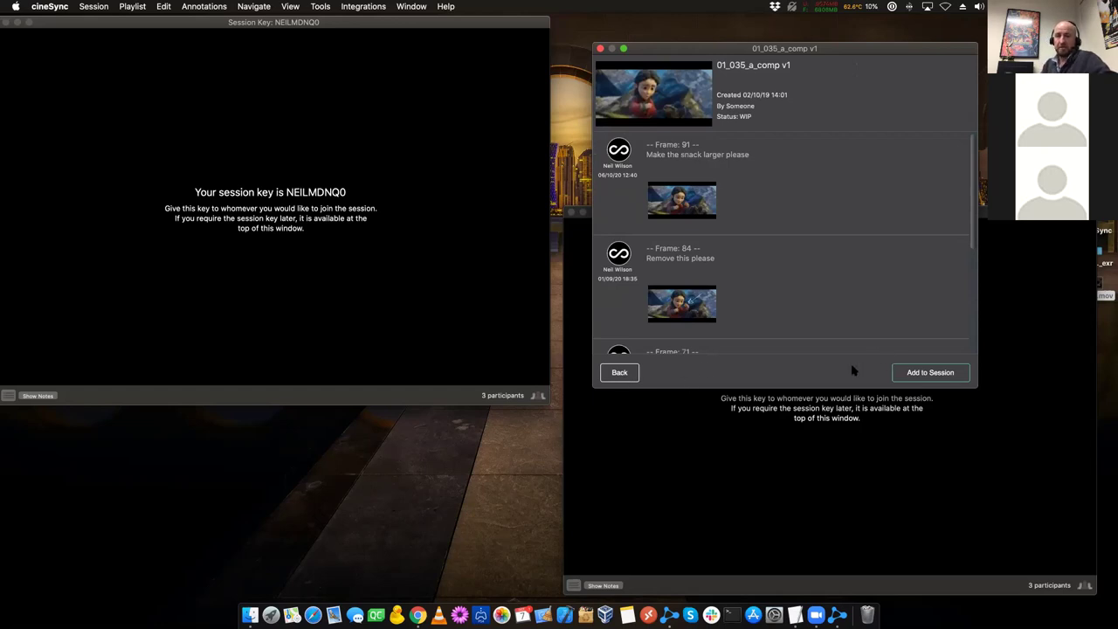
left_click(619, 373)
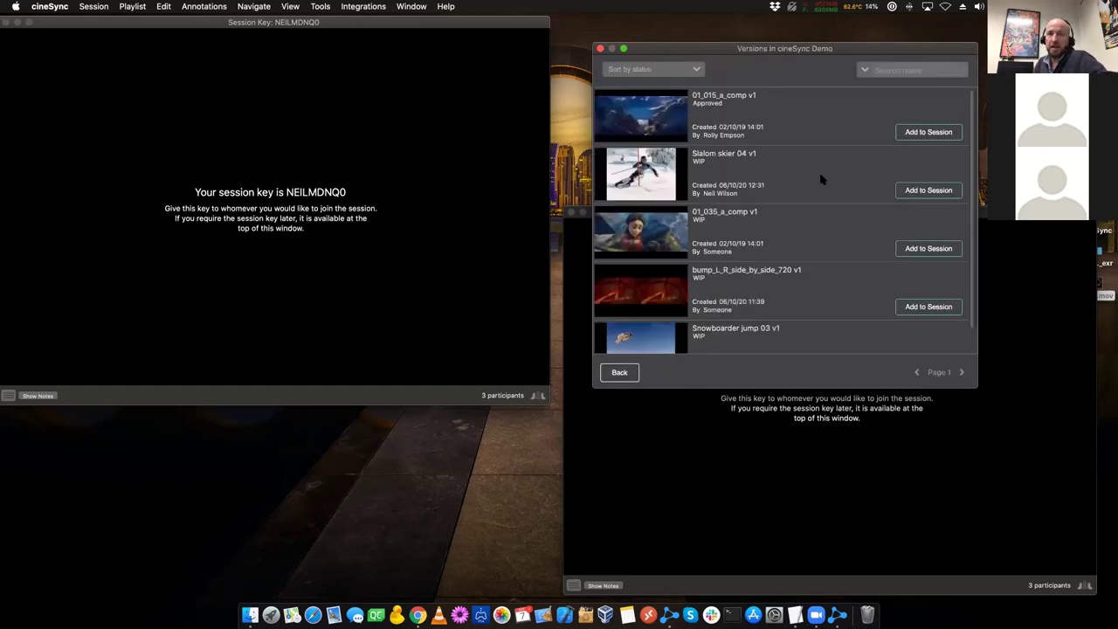
Add 01_015_a_comp, Slalom skier 04, 01_035_a_comp, bump_L_R_side_by_side_720 and Snowboarder jump 03 to the session
left_click(926, 132)
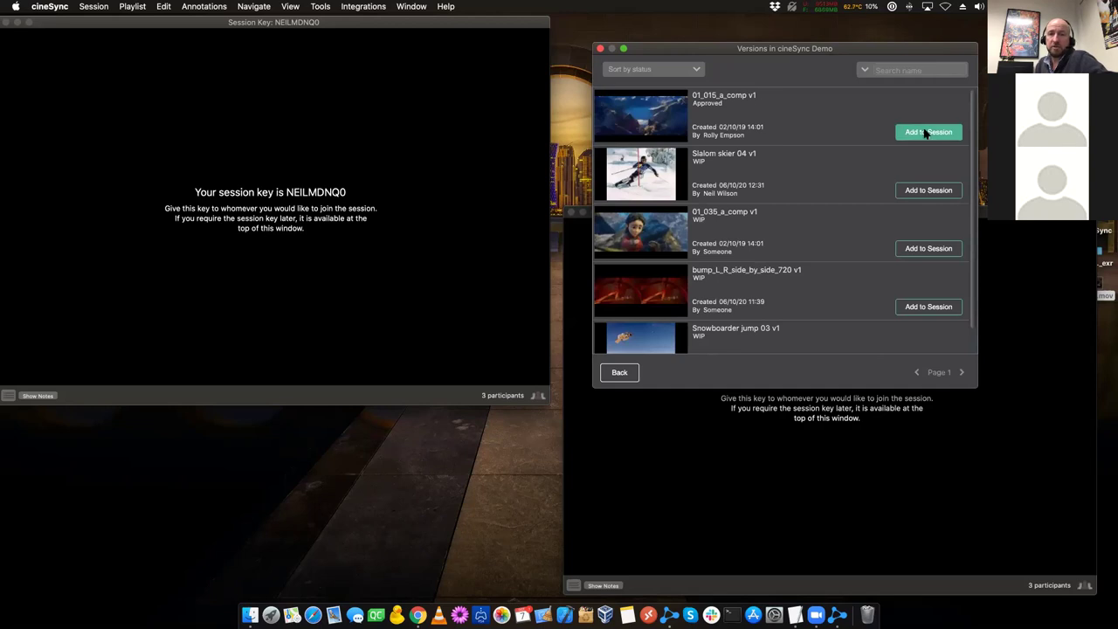
left_click(922, 192)
left_click(928, 248)
left_click(931, 308)
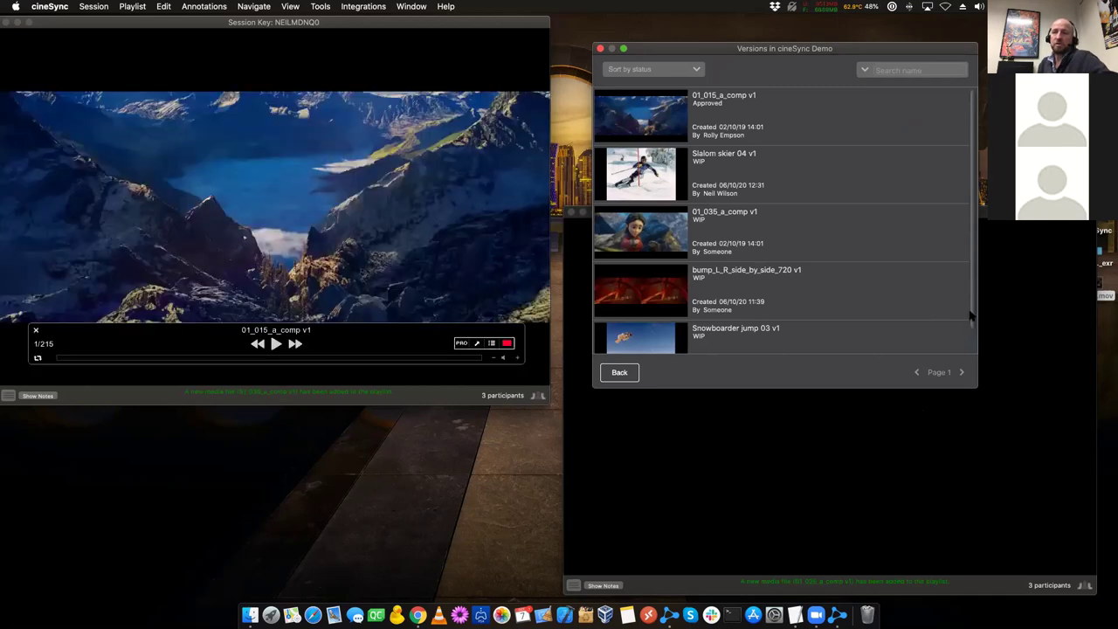
scroll(974, 315, "down", 1)
left_click(928, 344)
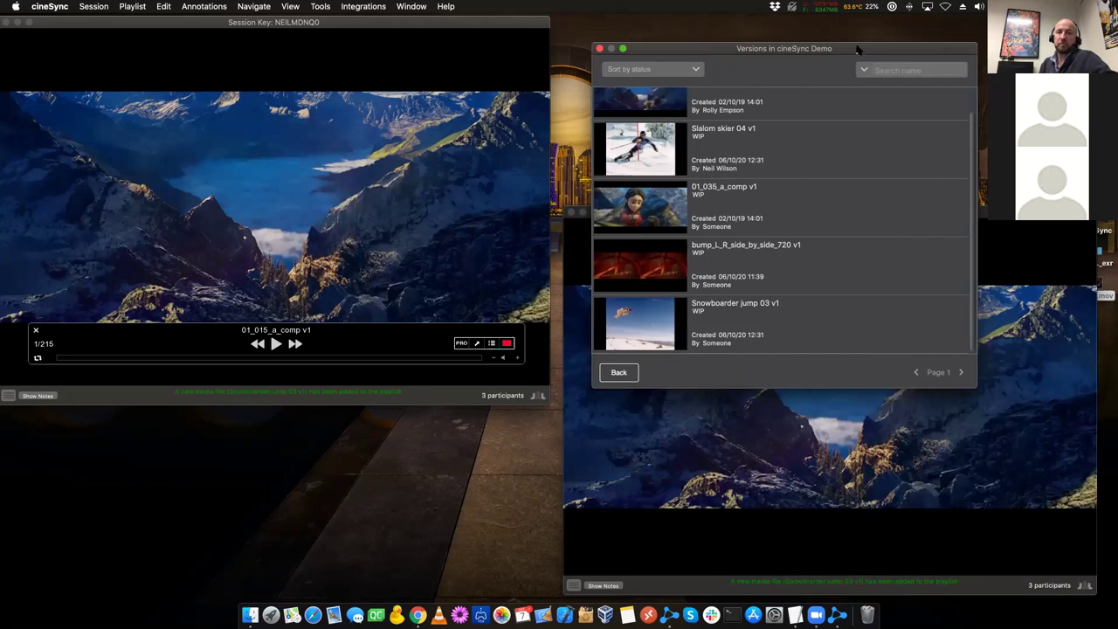
left_click_drag(681, 58, 701, 95)
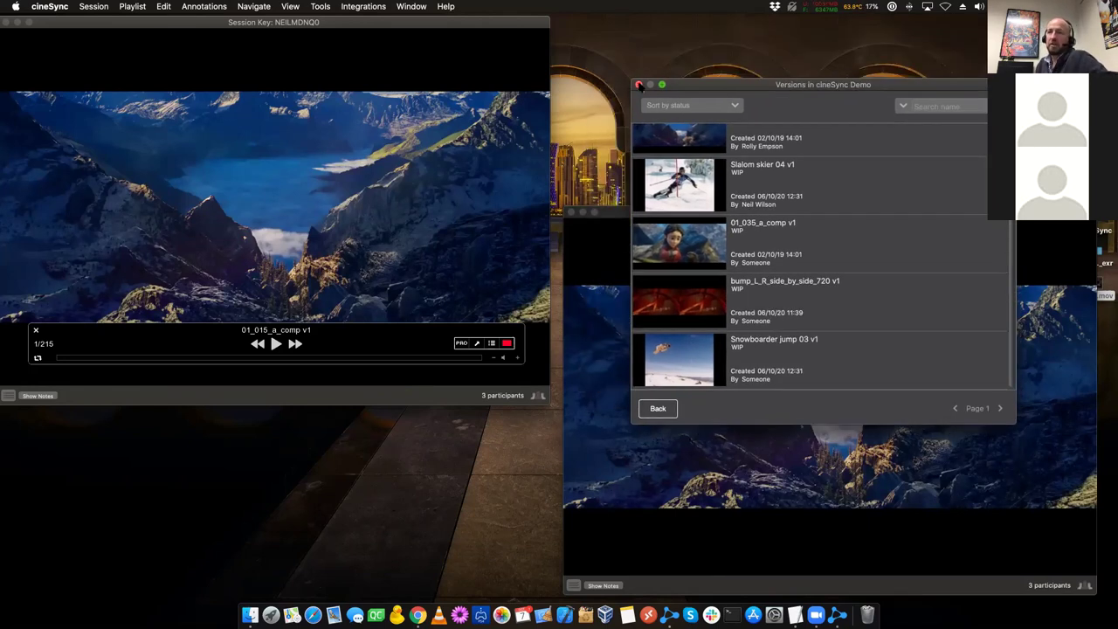
left_click(639, 85)
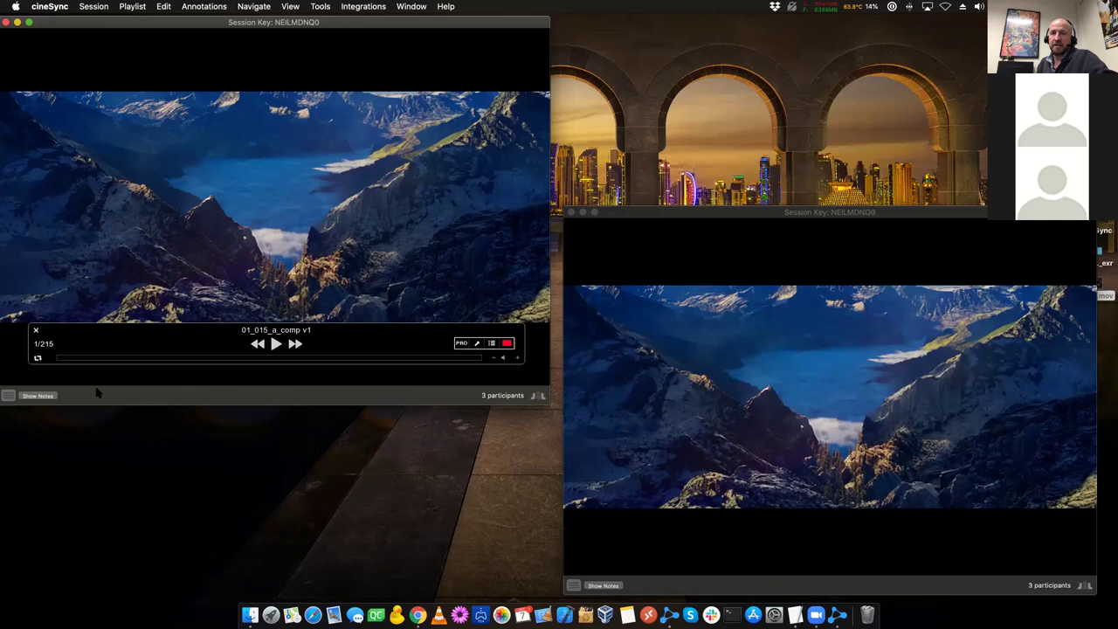
left_click(9, 395)
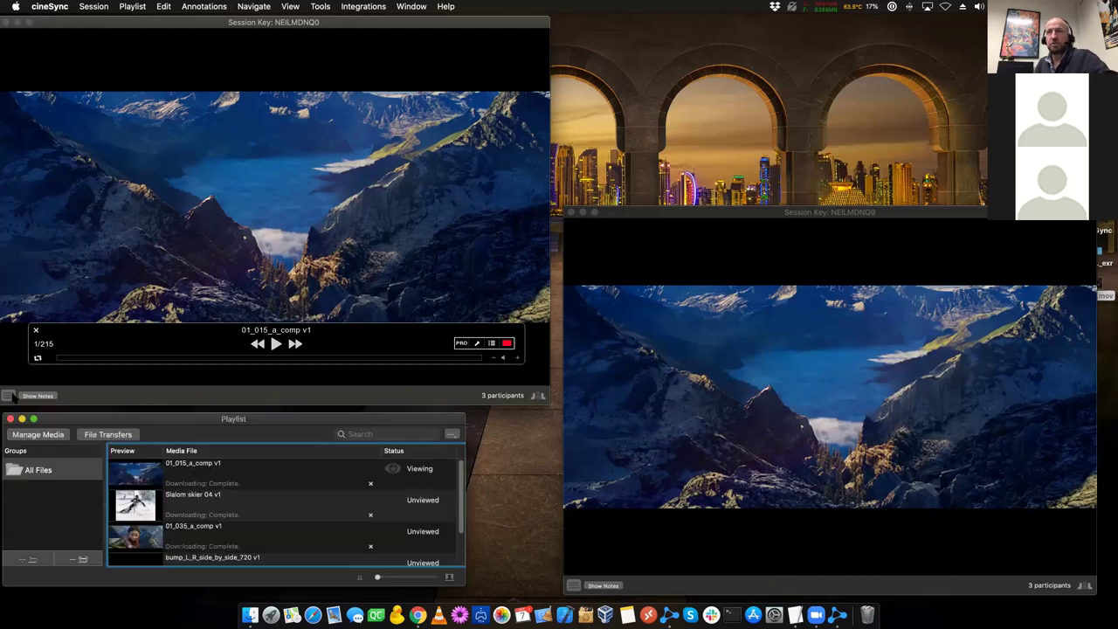
double_click(201, 530)
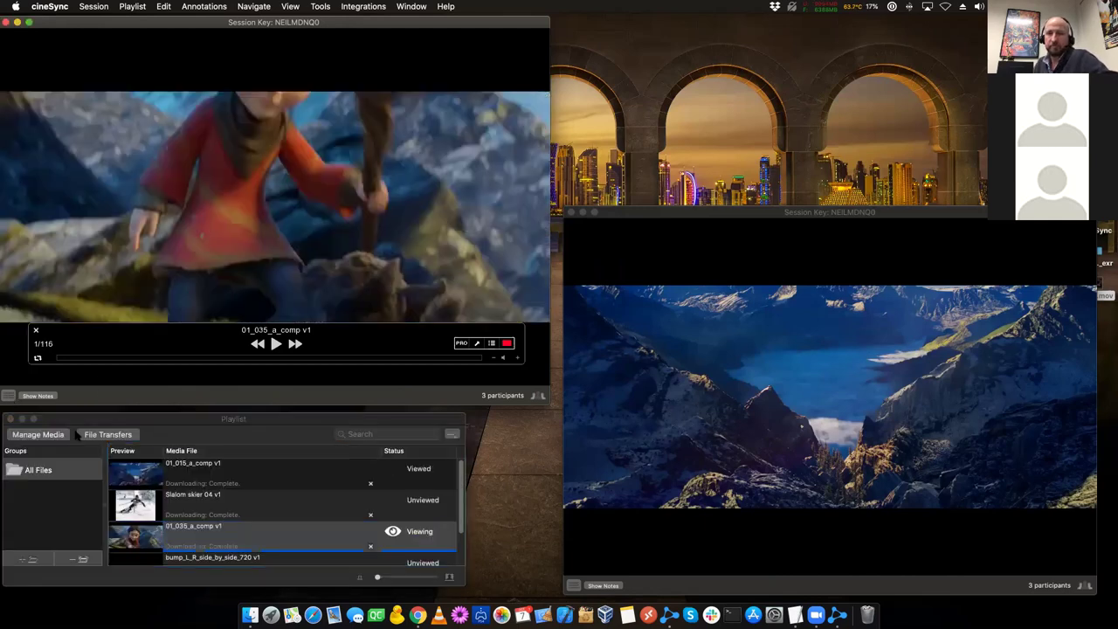
left_click(11, 419)
left_click(280, 347)
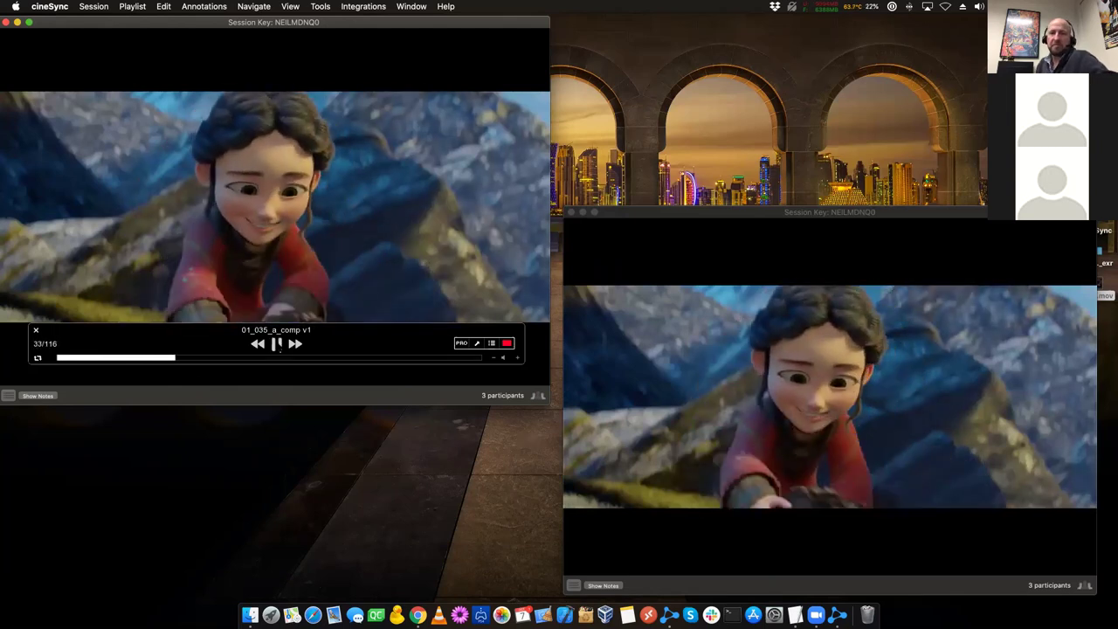
left_click(279, 347)
left_click(279, 346)
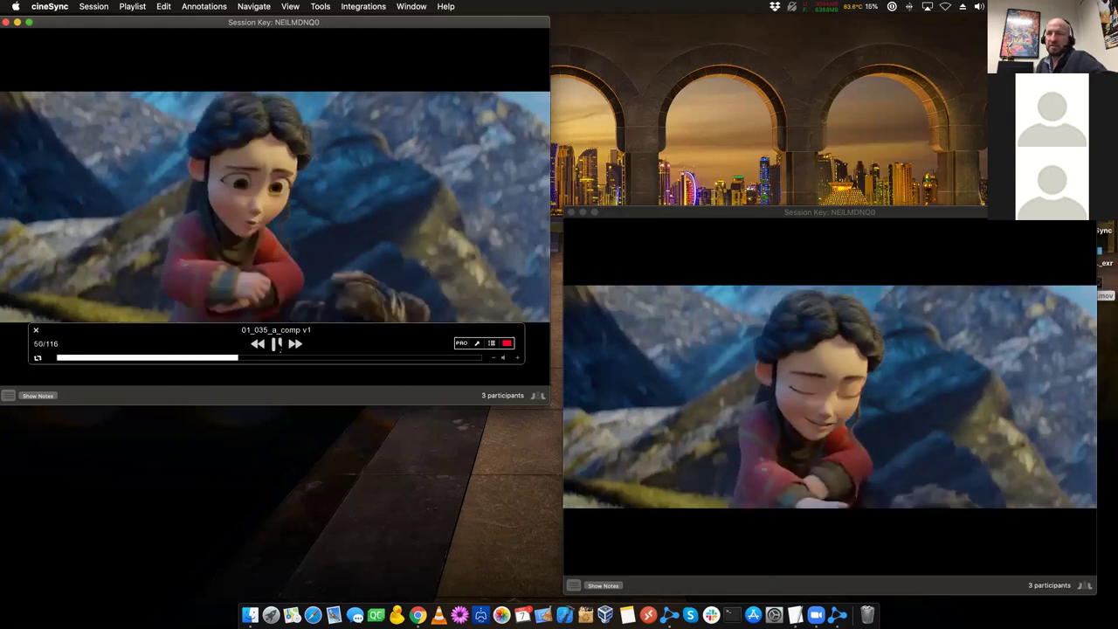
left_click(279, 347)
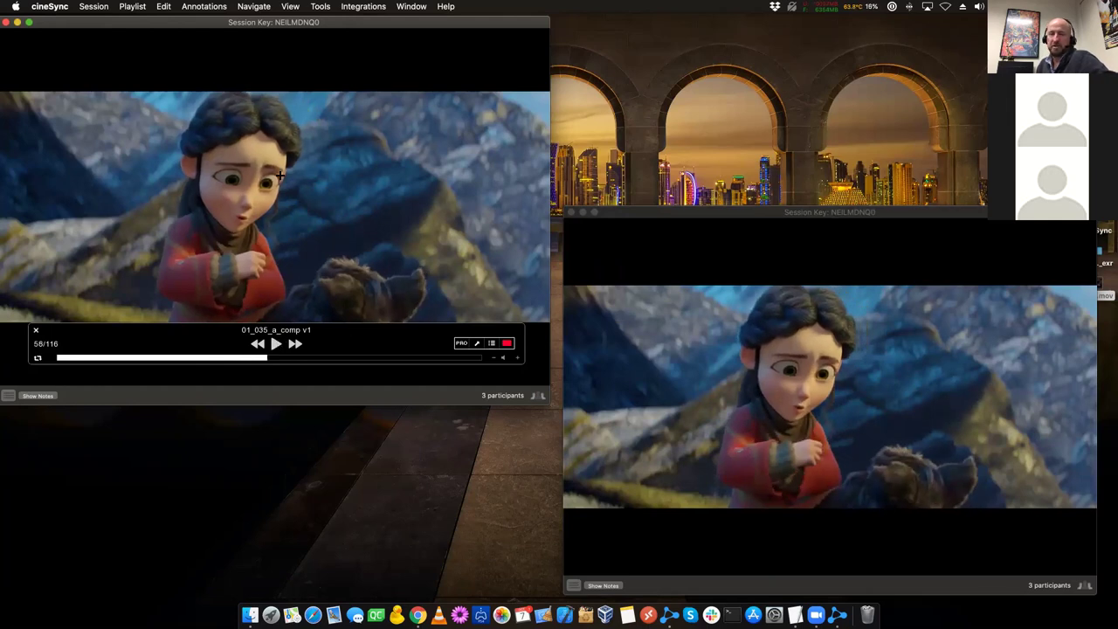
left_click_drag(269, 205, 331, 264)
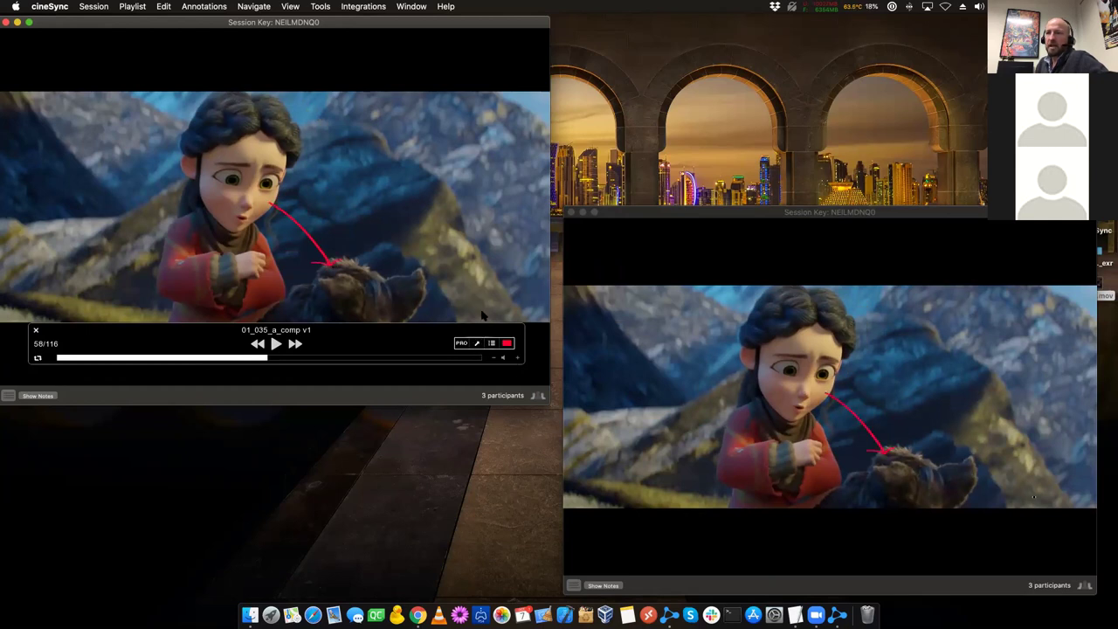
left_click(478, 342)
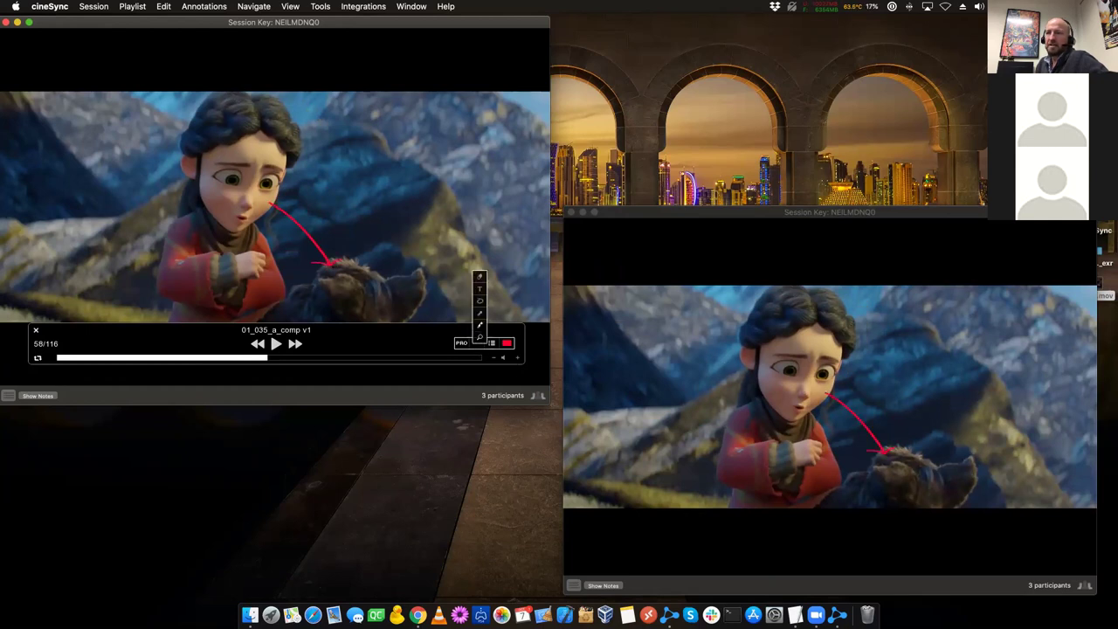
left_click(480, 324)
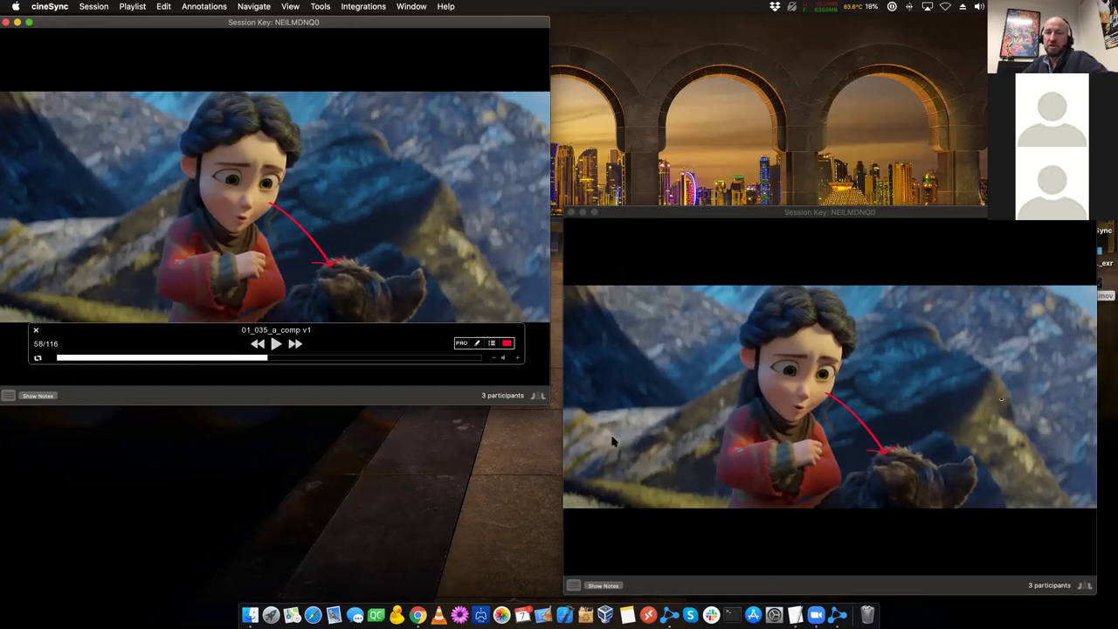
mouse_move(346, 24)
left_mouse_down()
mouse_move(359, 26)
mouse_move(335, 22)
left_mouse_up()
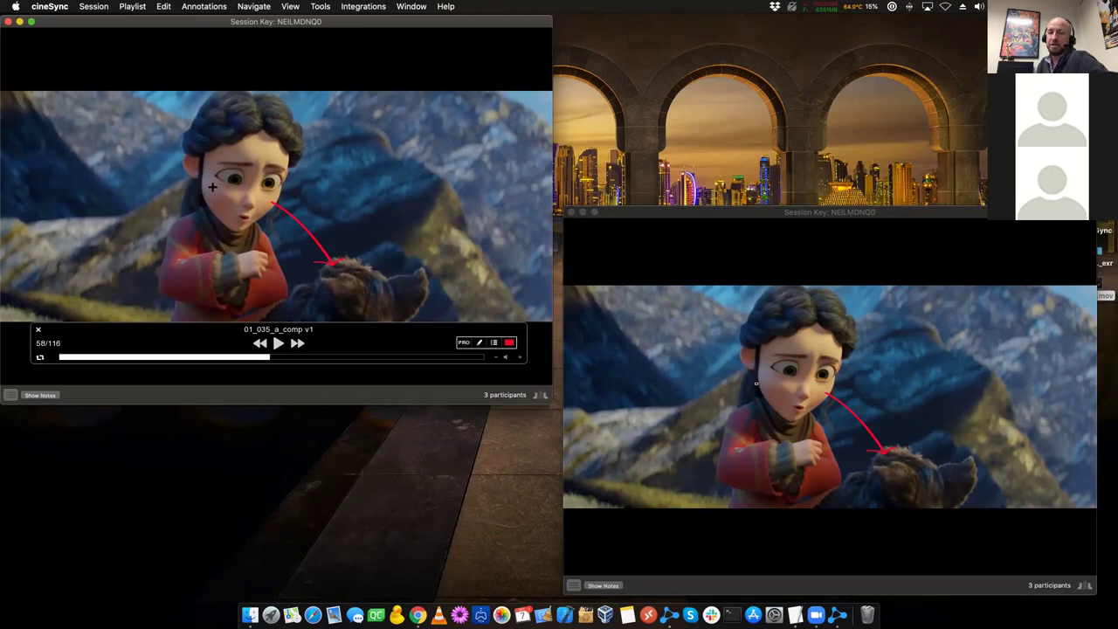
Write the frame note 'Change the eye line...' on frame 58, then hide the notes
left_click(55, 396)
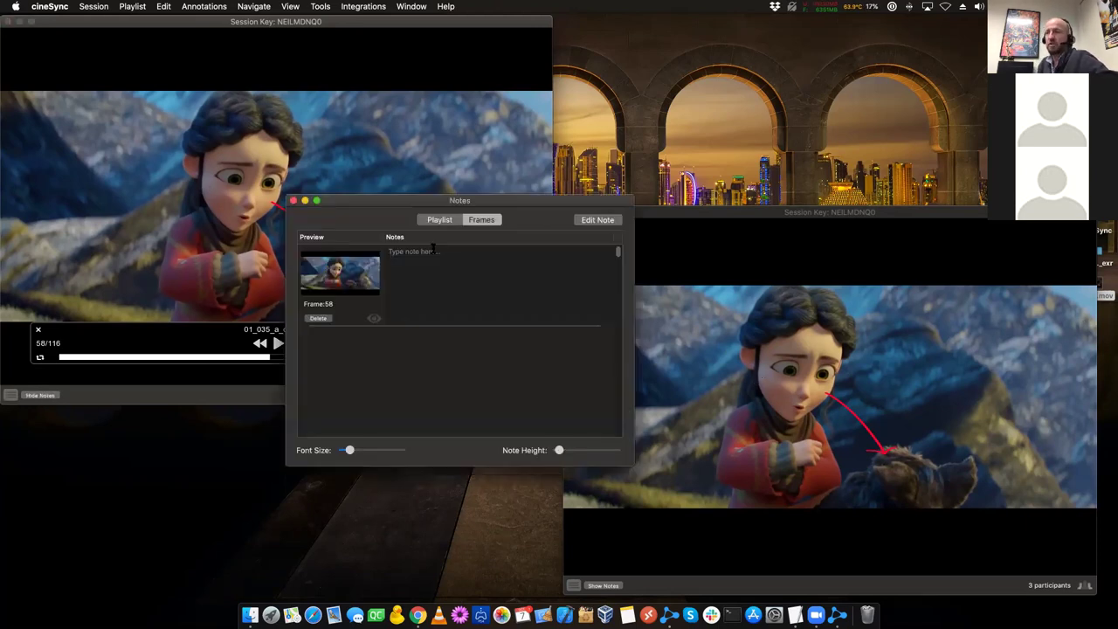
left_click(481, 220)
left_click(437, 251)
type("Chane")
key("BackSpace")
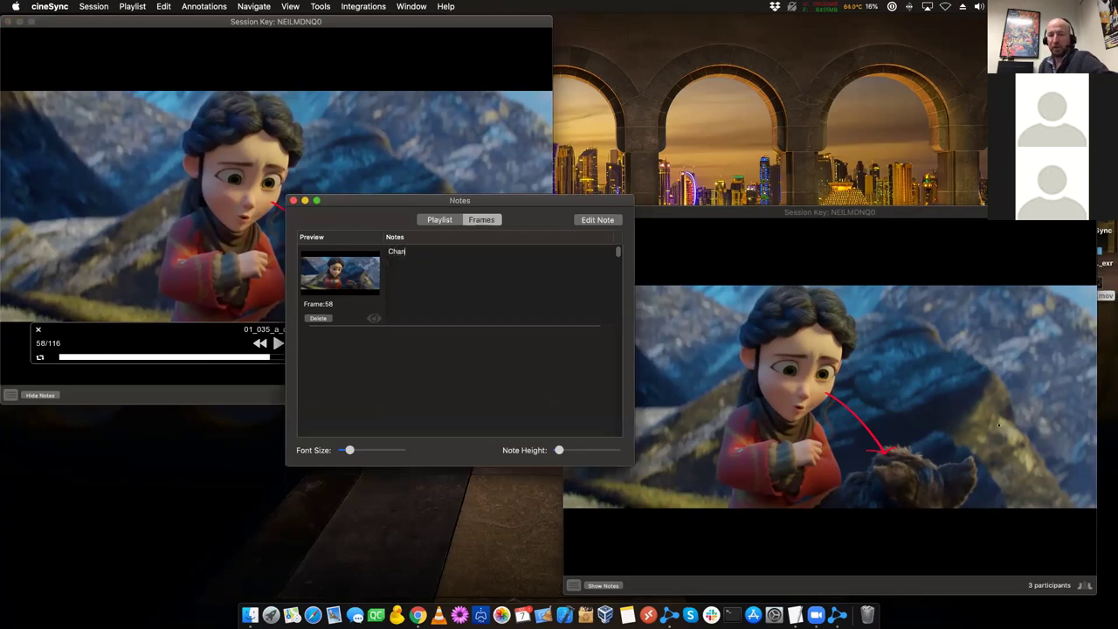
type("ge the eye line...")
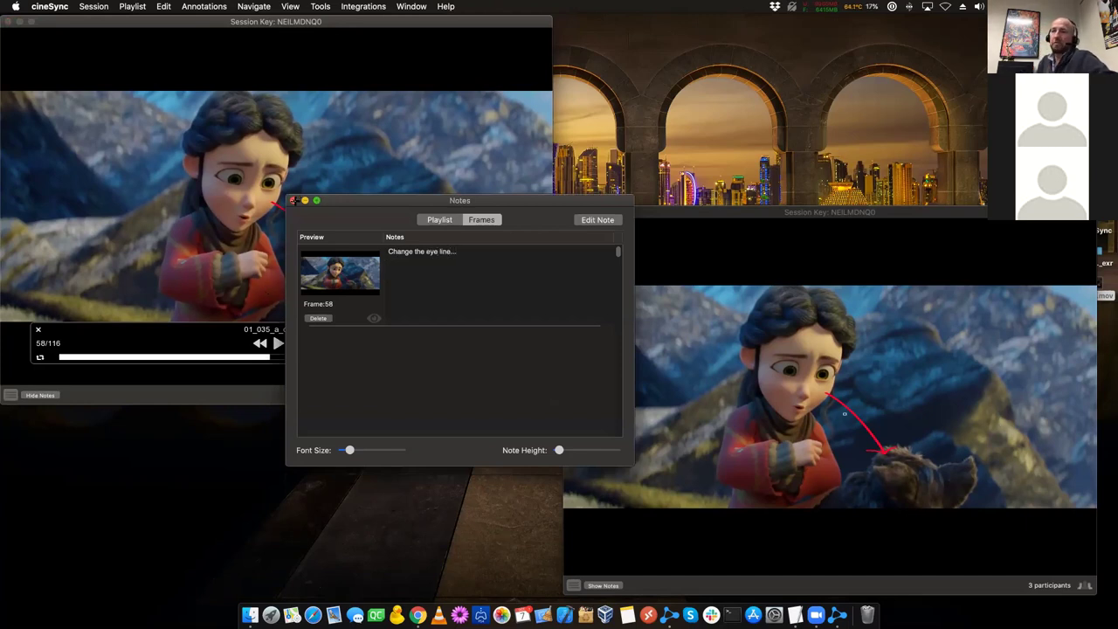
left_click(293, 200)
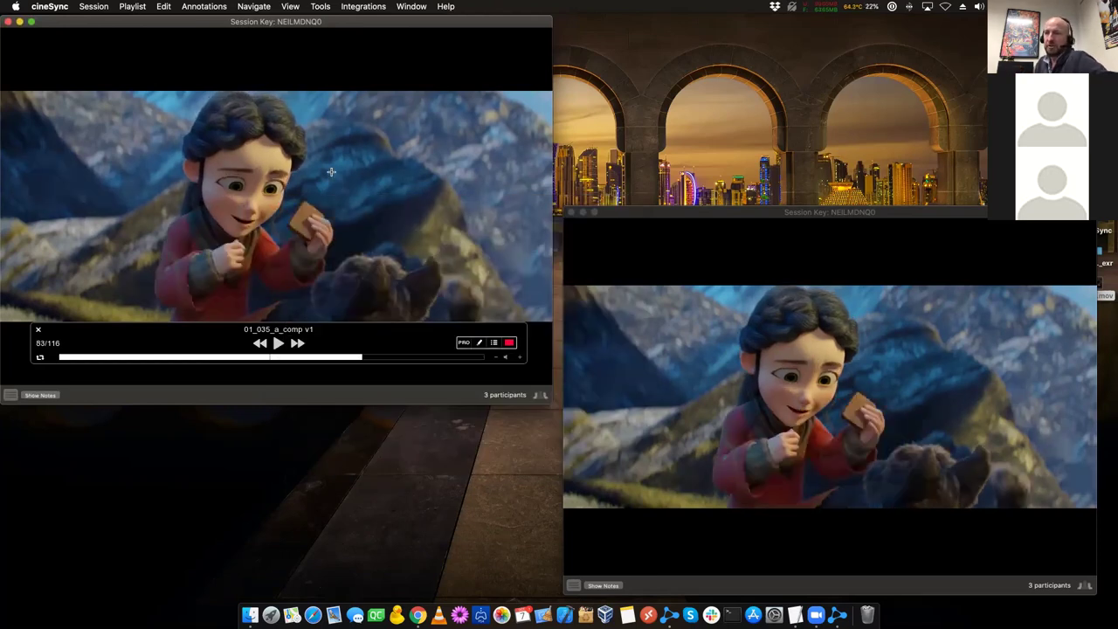
Draw a red freehand circle around the cookie the girl holds at frame 83
mouse_move(341, 184)
left_mouse_down()
mouse_move(350, 210)
mouse_move(348, 183)
left_mouse_up()
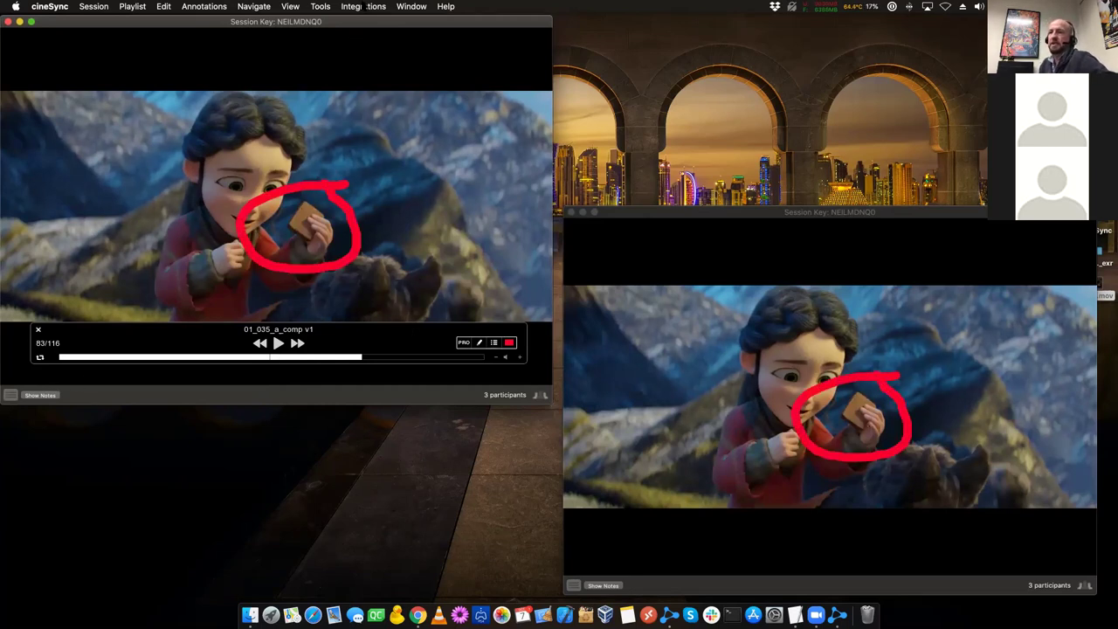
left_click(364, 6)
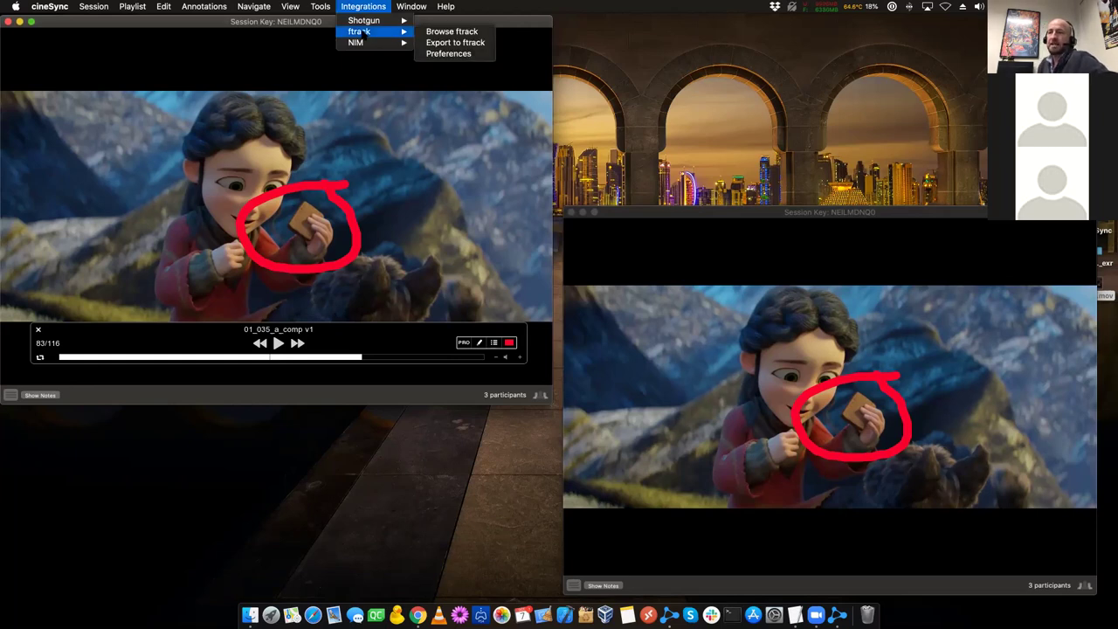
key("Escape")
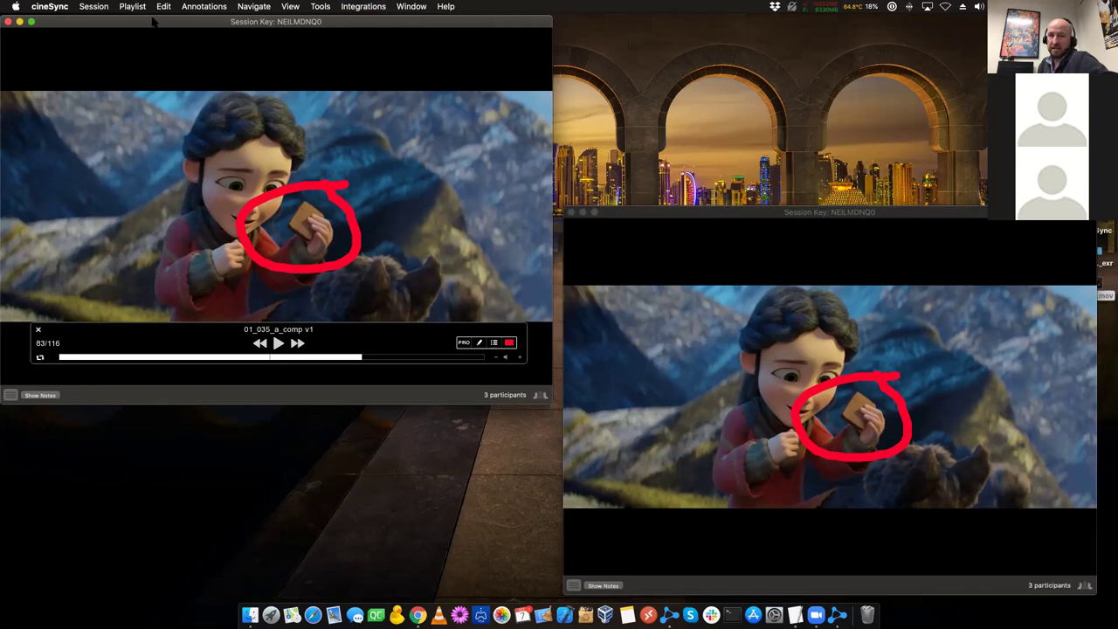
Open the ftrack Export Notes dialog from the Integrations menu
left_click_drag(153, 23, 160, 23)
left_click(363, 6)
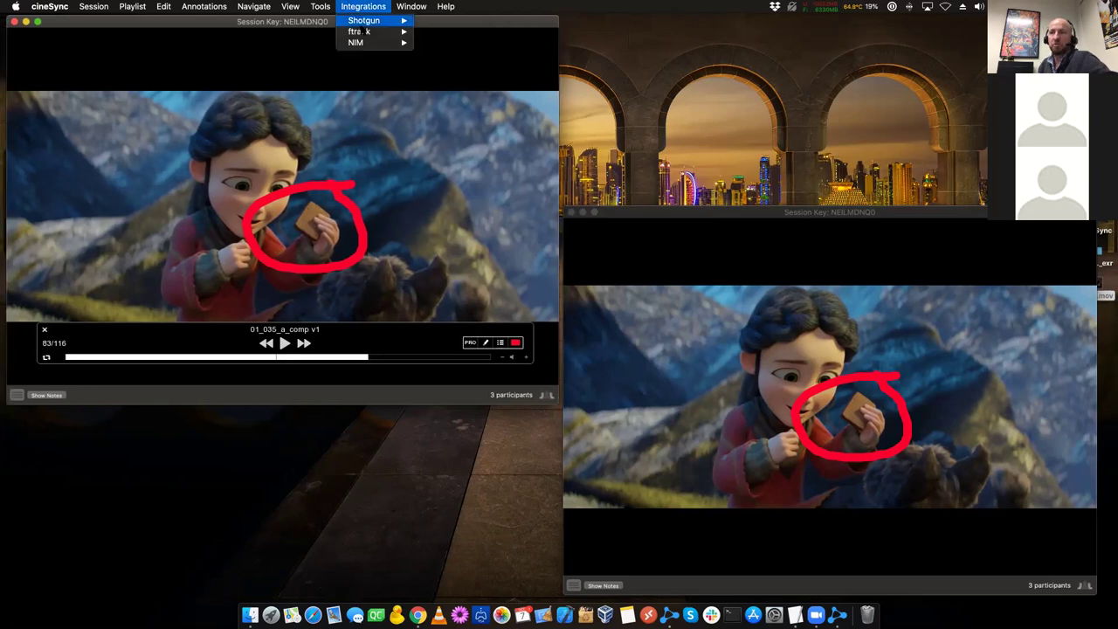
mouse_move(376, 31)
left_click(446, 42)
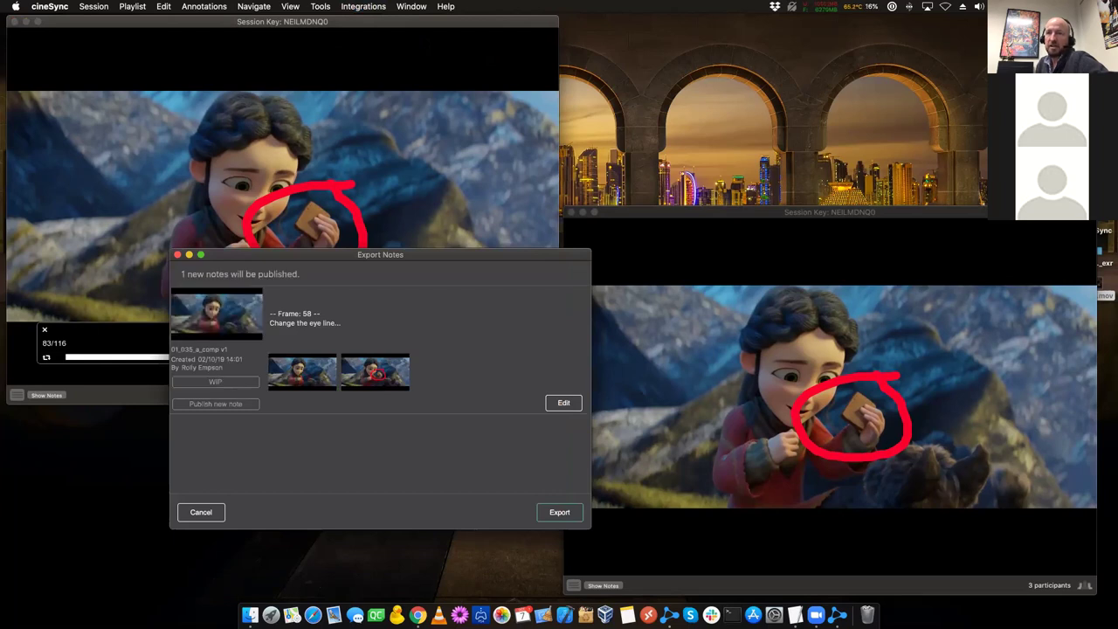
Edit the frame 58 note to add the line 'A like this a lot' and save it
left_click_drag(427, 254, 375, 175)
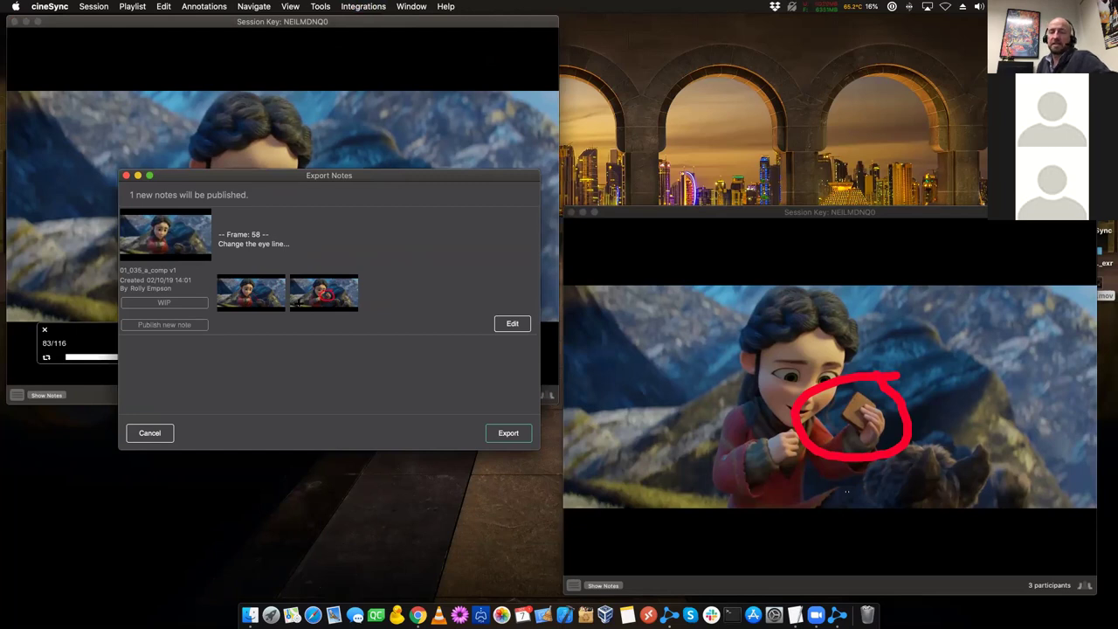
left_click(512, 324)
left_click(133, 363)
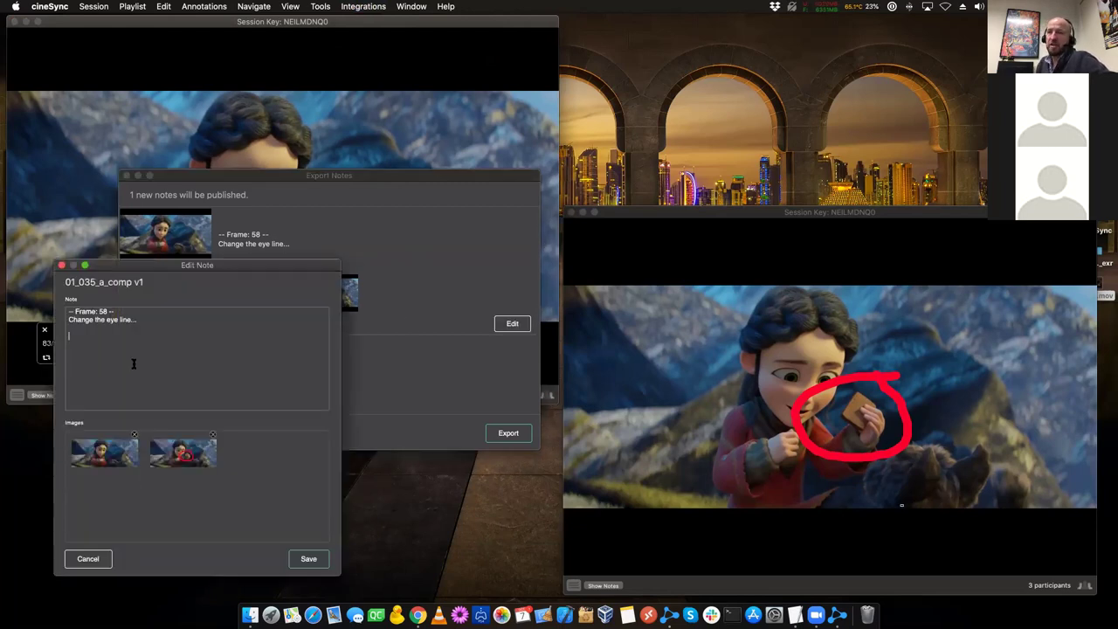
type("A")
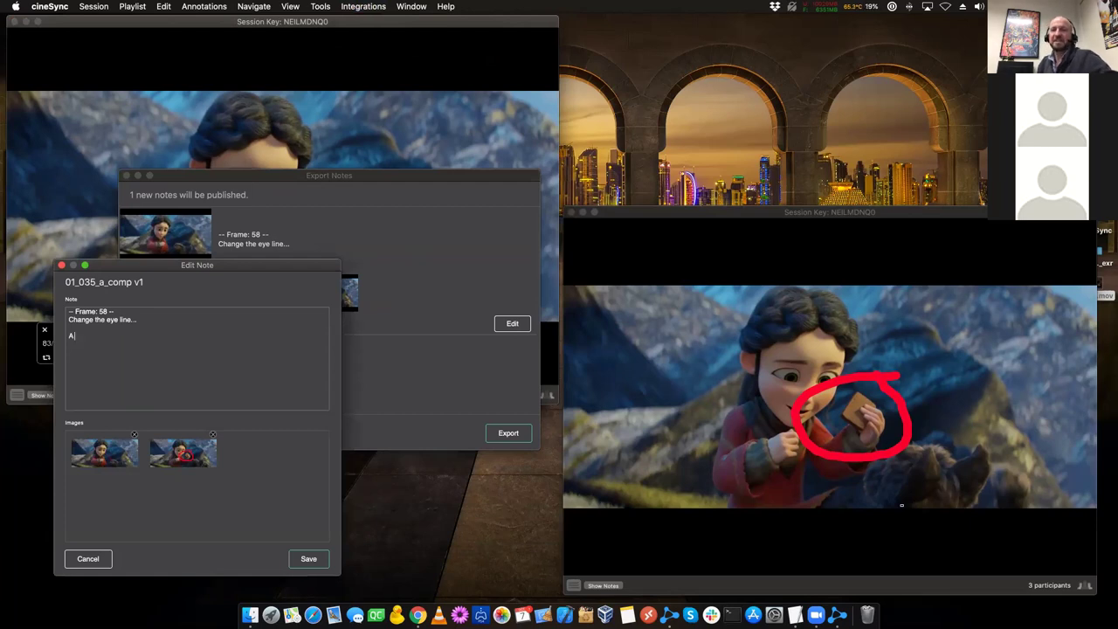
type(" like this a lot")
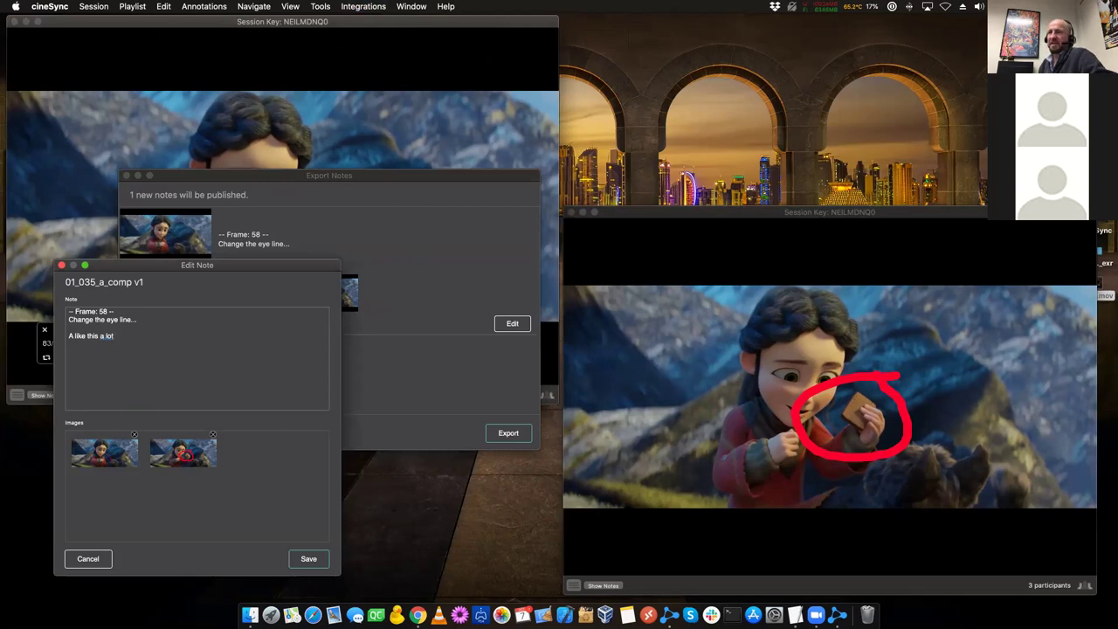
left_click(310, 559)
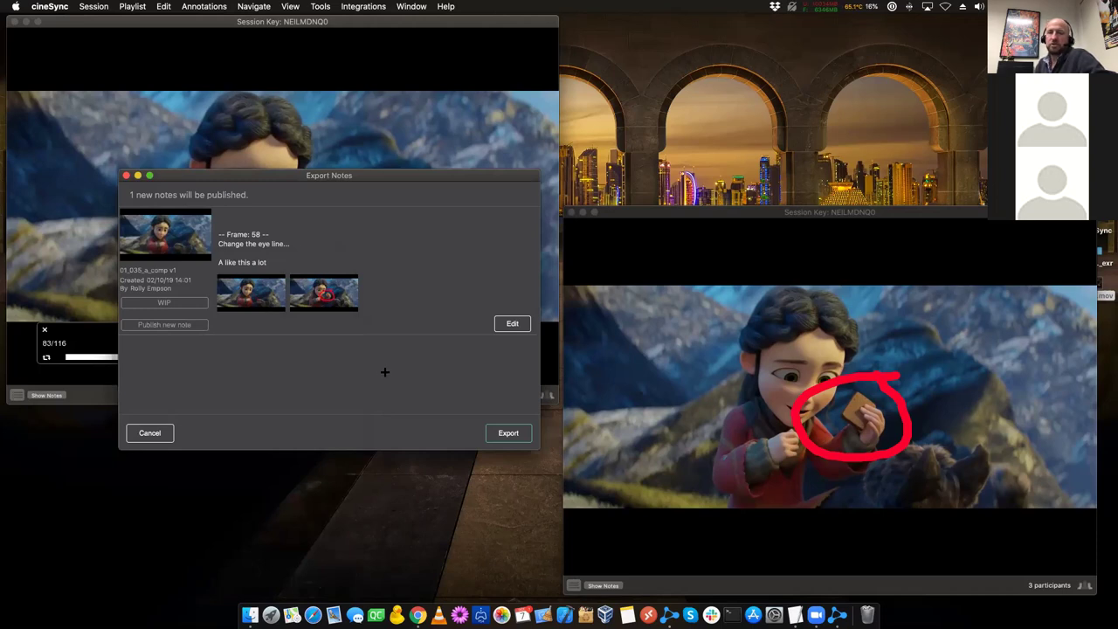
Try merging into the 01/09/20 and 19/08/20 notes, then settle on publishing as a new note
left_click(192, 325)
mouse_move(193, 335)
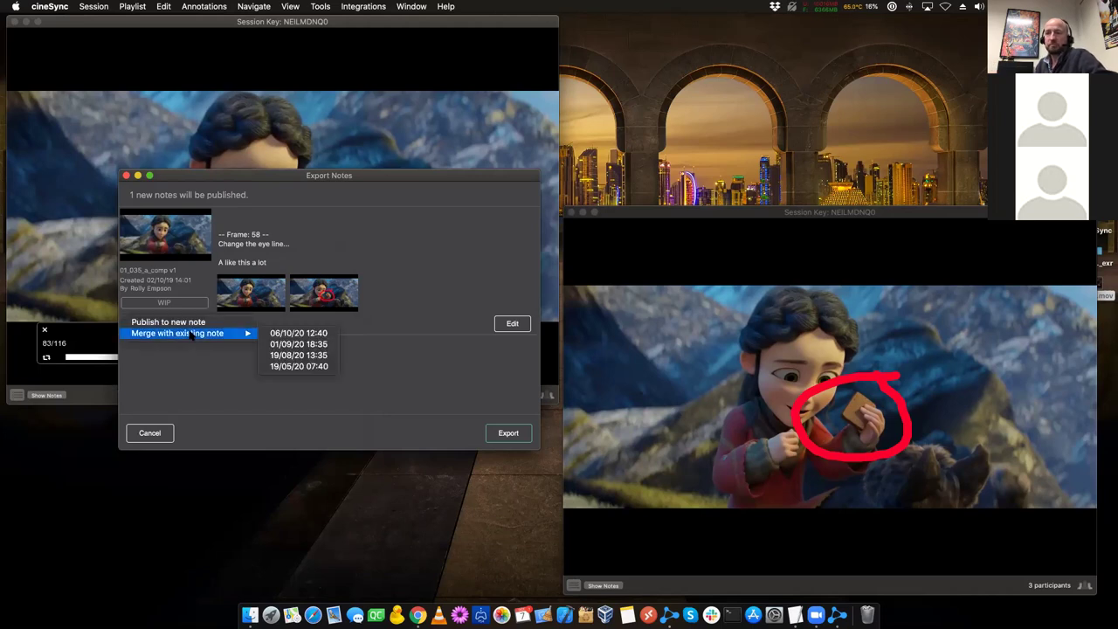
left_click(286, 344)
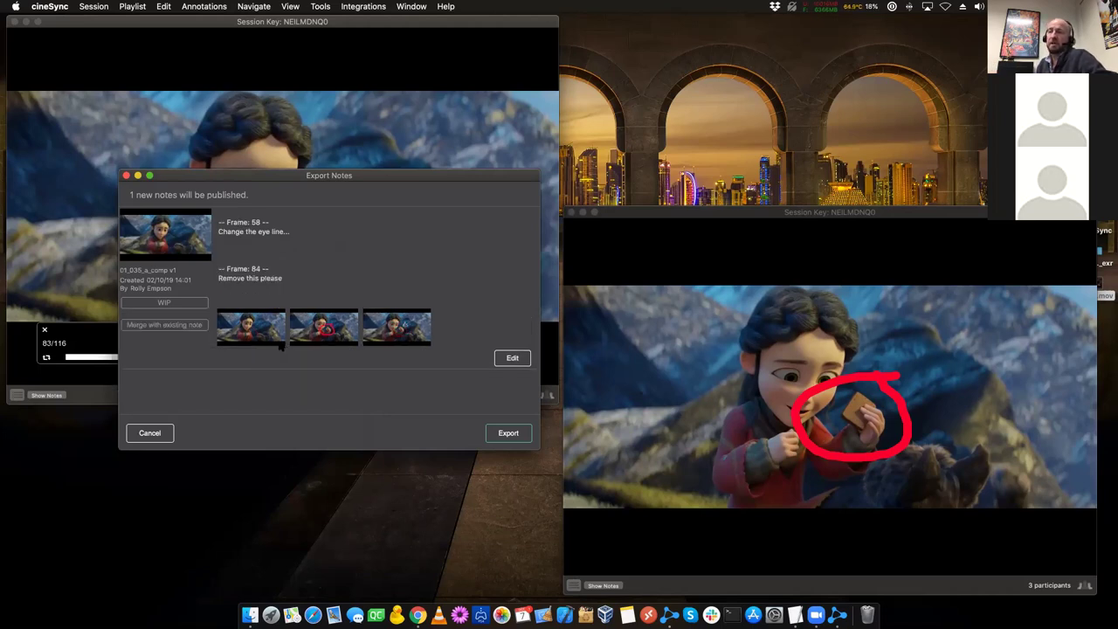
left_click(191, 329)
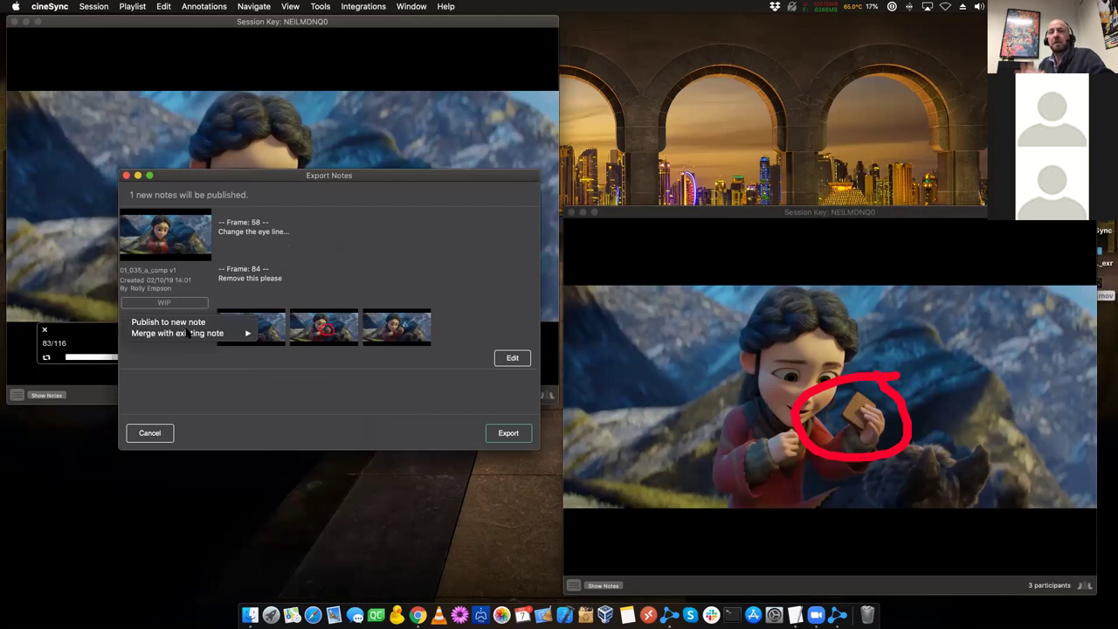
mouse_move(191, 334)
left_click(289, 355)
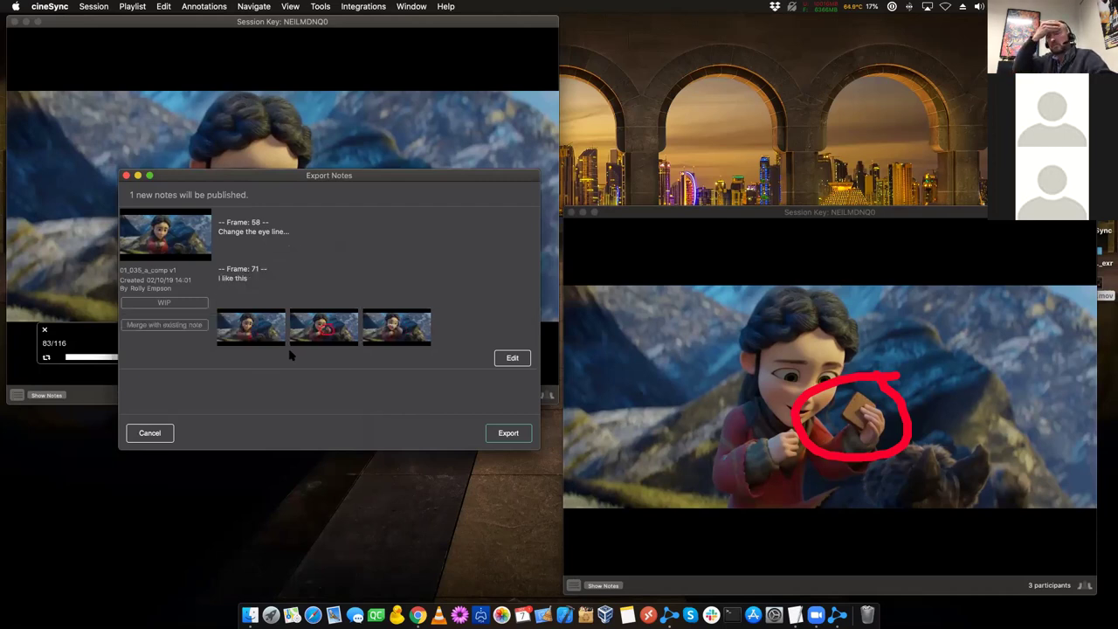
left_click(173, 328)
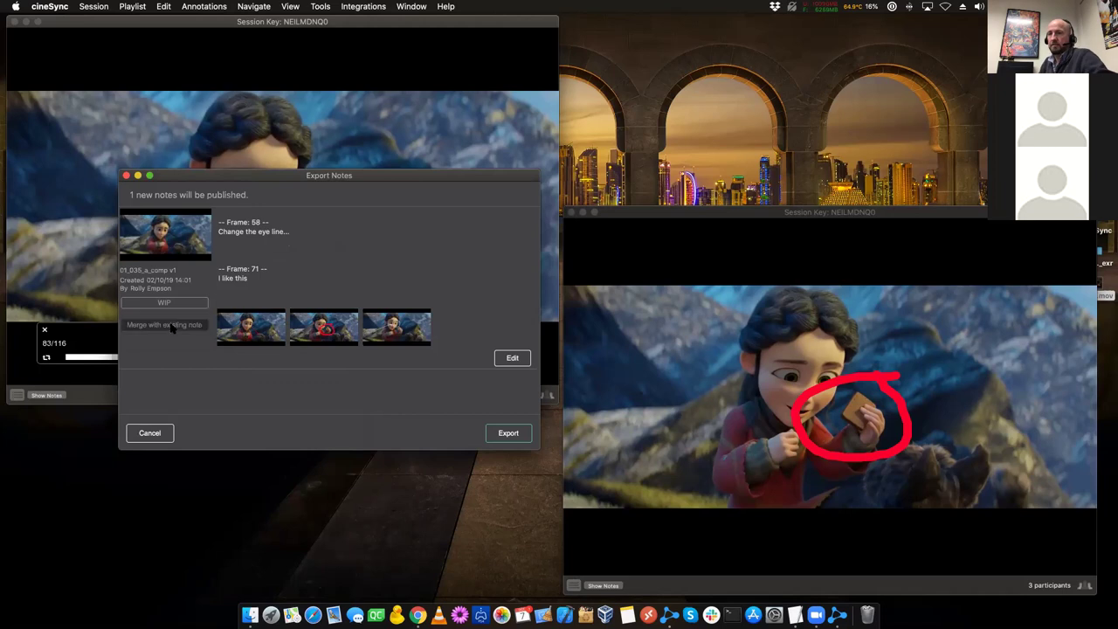
mouse_move(174, 332)
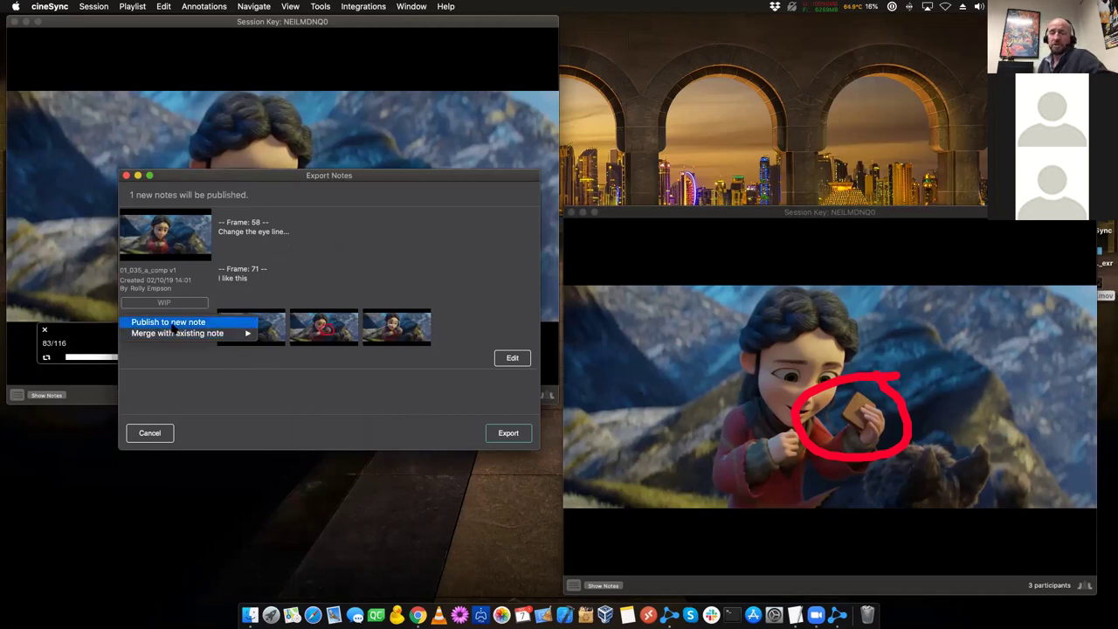
left_click(173, 323)
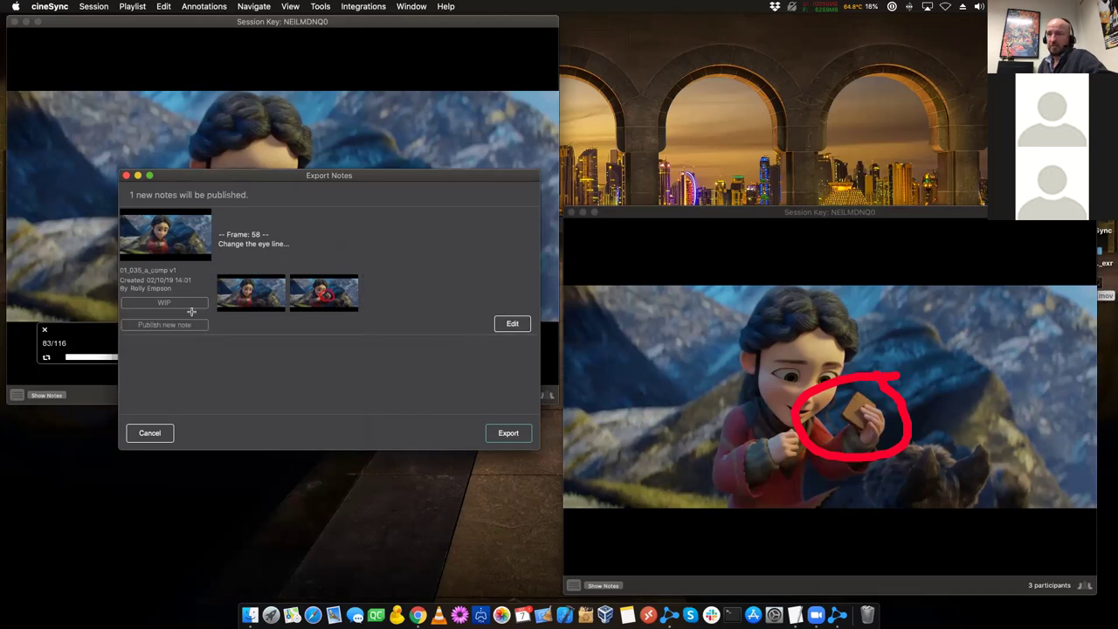
Keep the version status at WIP and export the note to ftrack
left_click(193, 303)
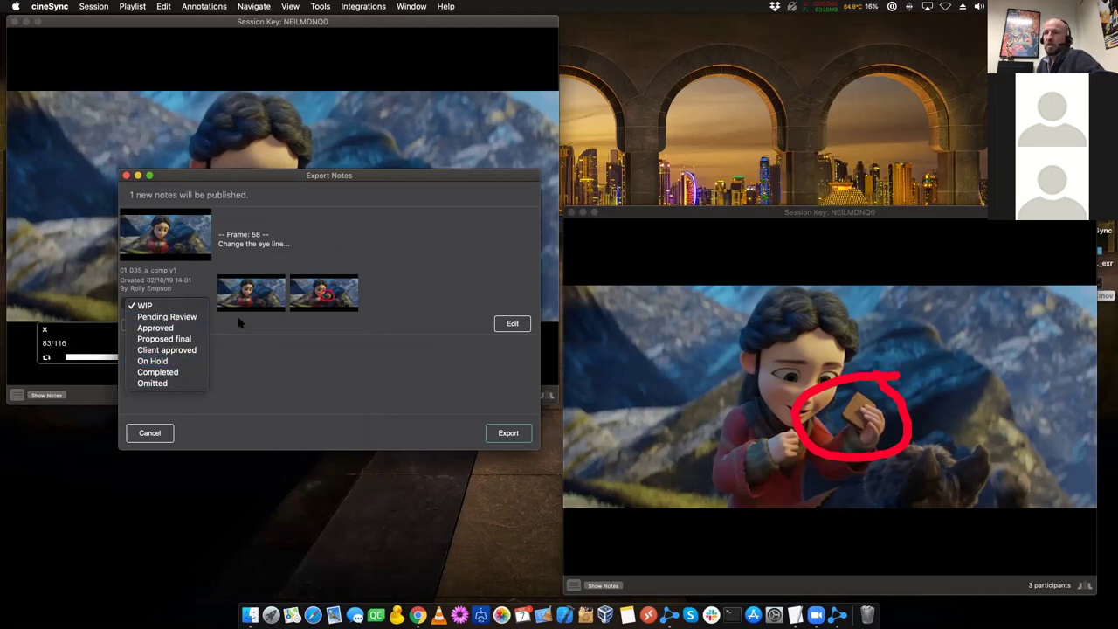
left_click(305, 336)
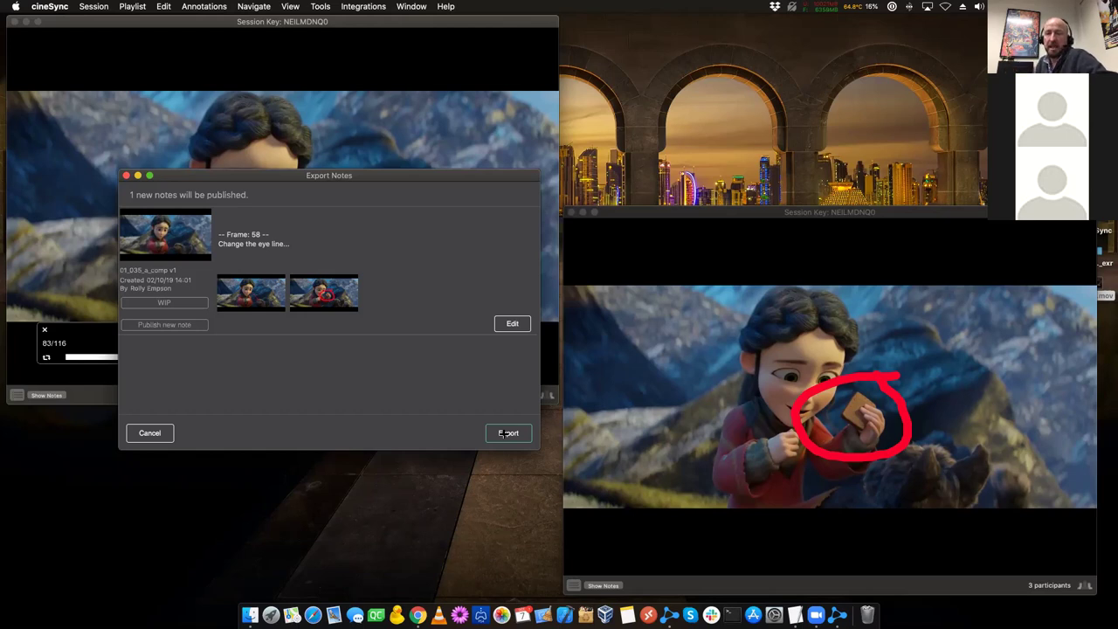
left_click(504, 433)
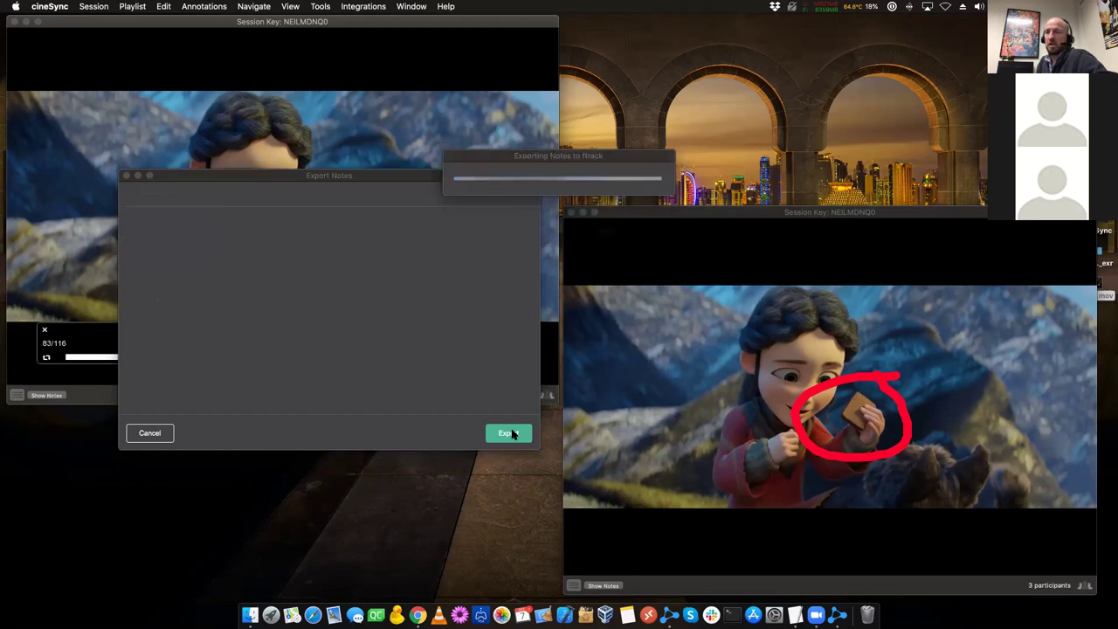
left_click(689, 259)
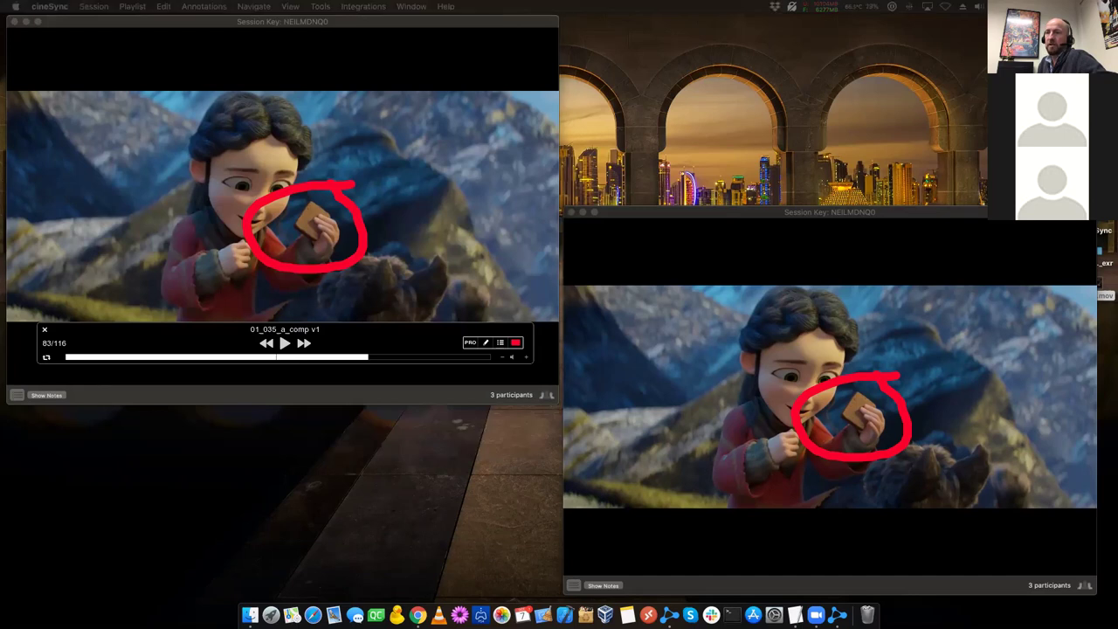
In ftrack, enlarge both frame images attached to the new note, including the red-circled one
left_click(1106, 262)
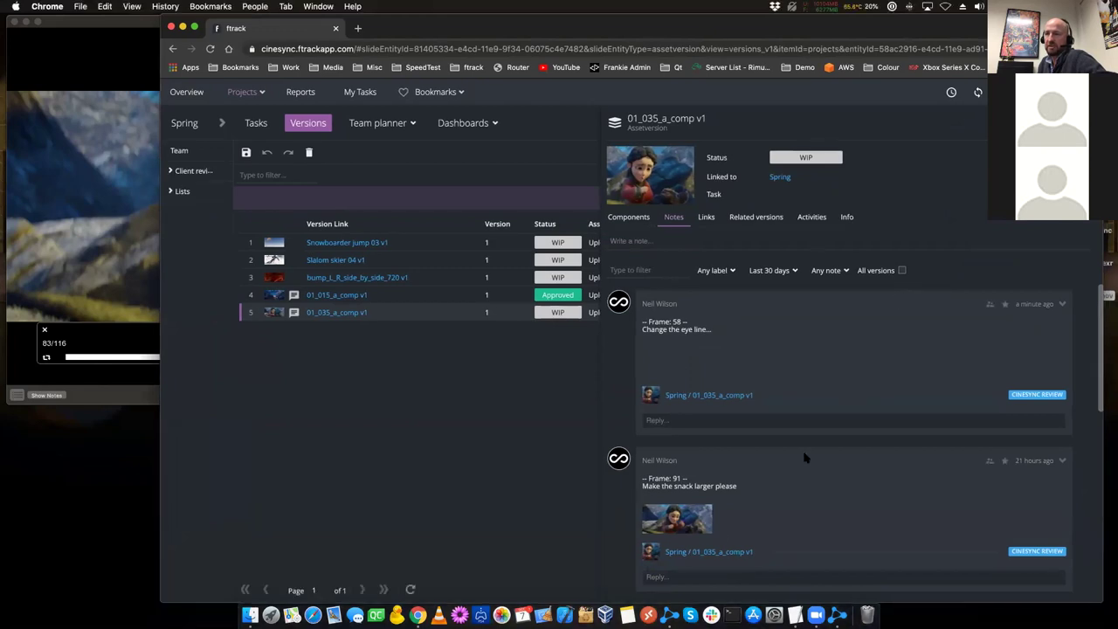
left_click(680, 519)
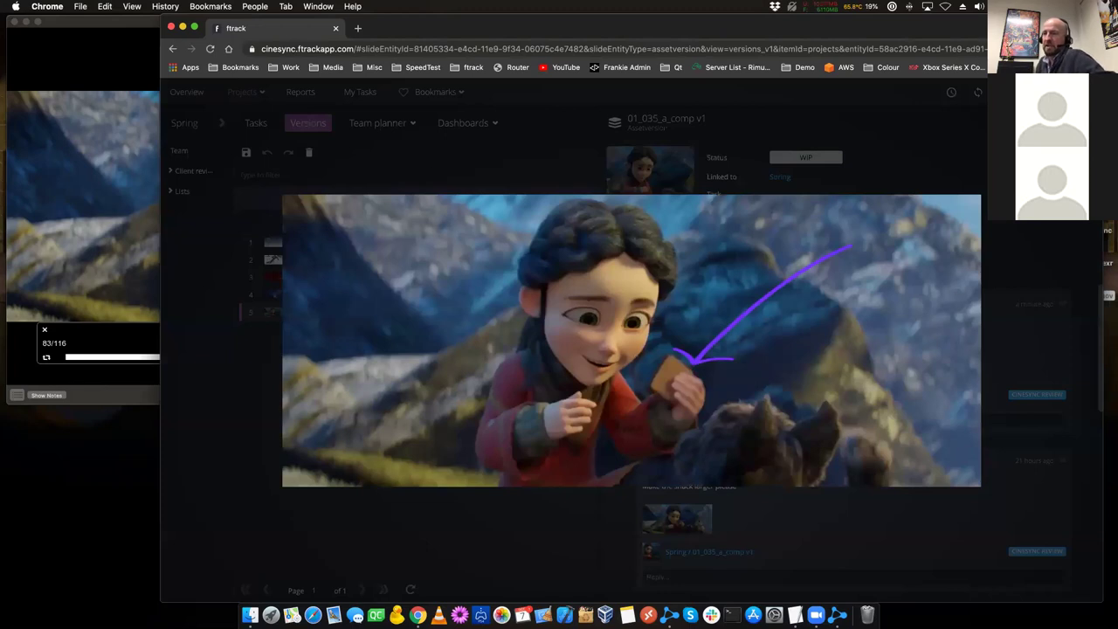
left_click(797, 362)
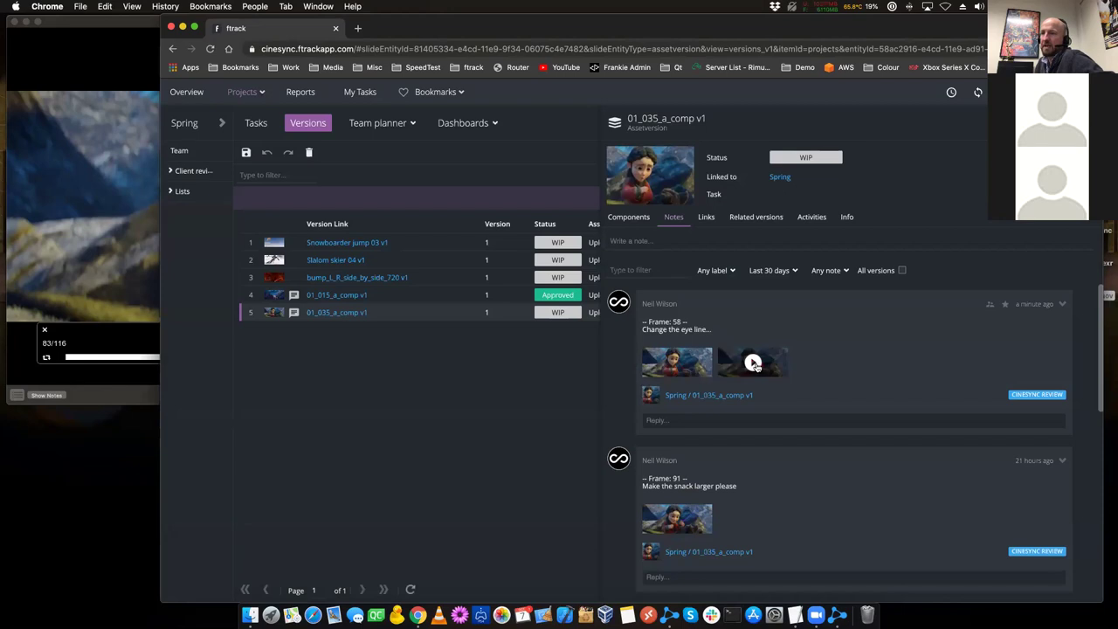
left_click(759, 367)
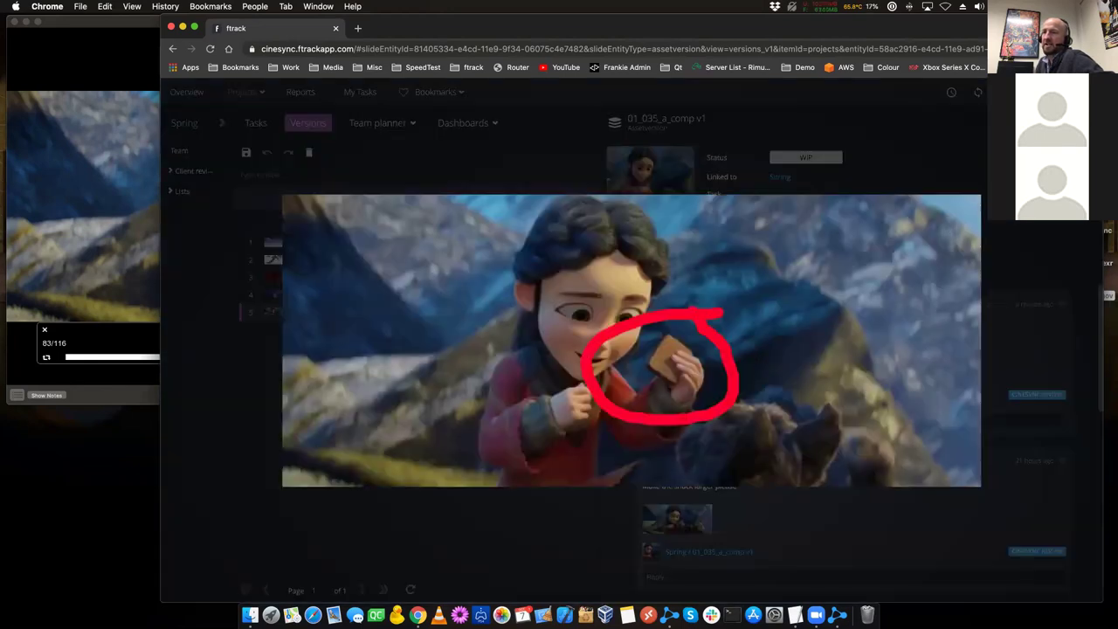
left_click(795, 301)
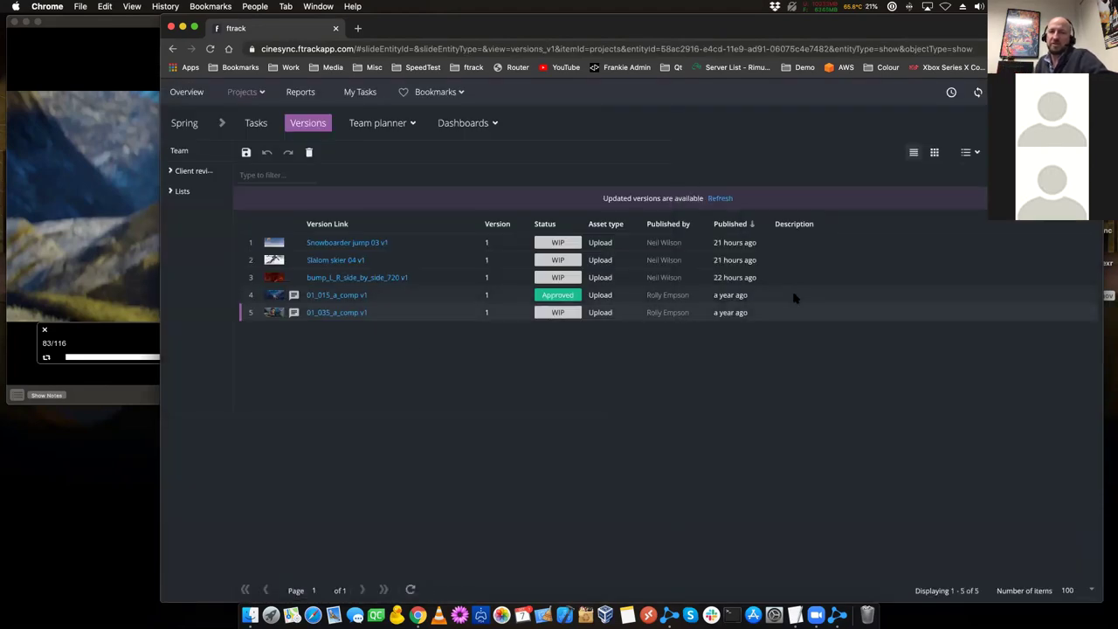
Open the 01_035_a_comp v1 version details and view its annotated review frame
left_click(329, 314)
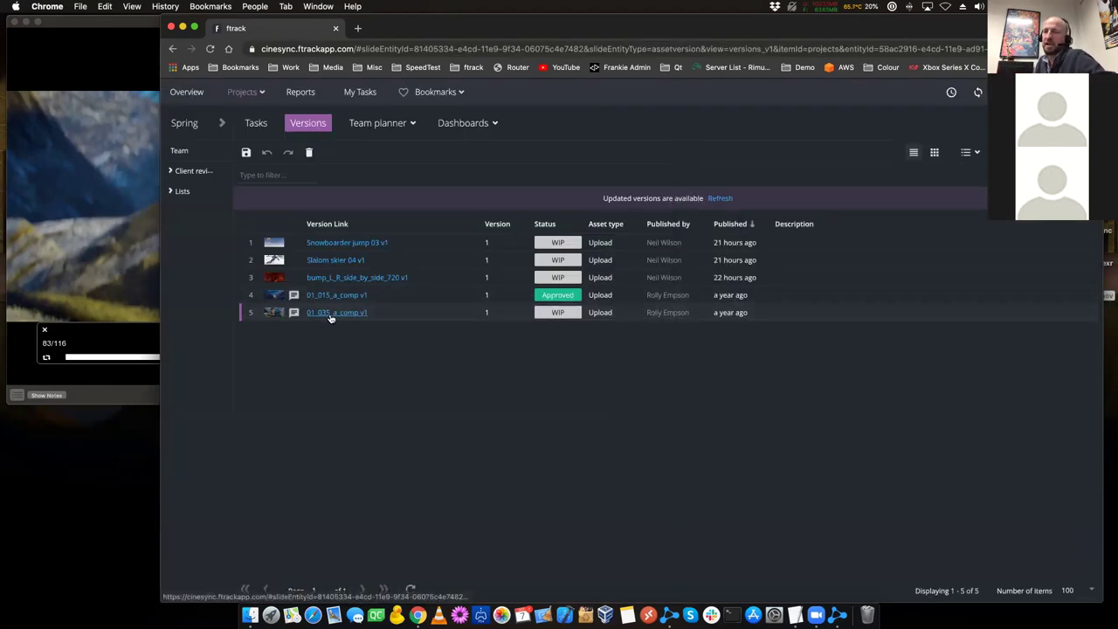
left_click(676, 363)
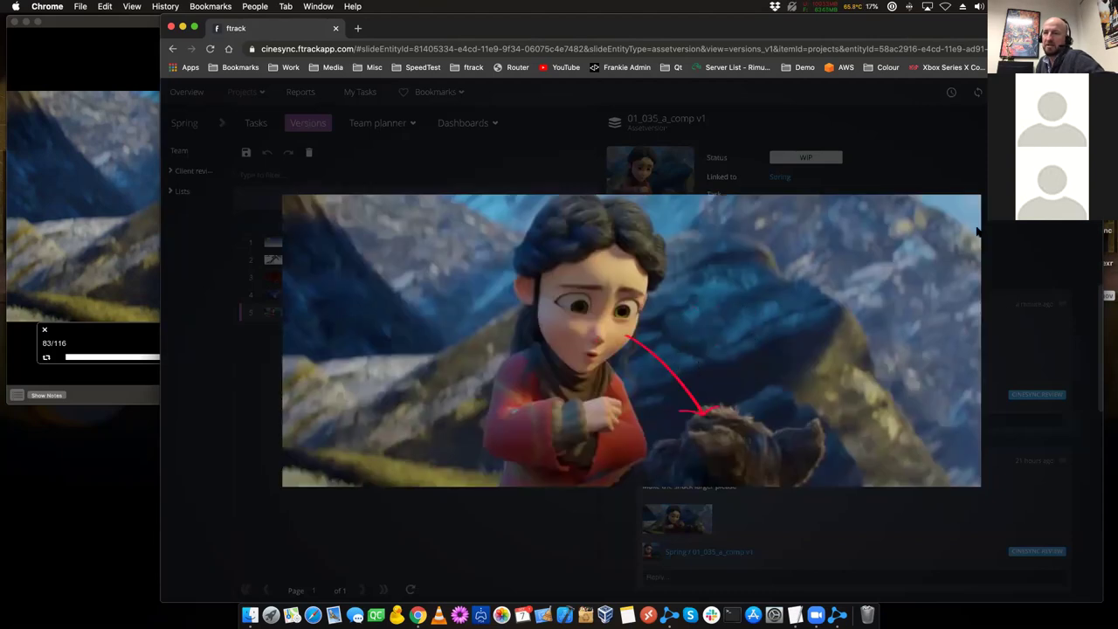
left_click_drag(710, 26, 1117, 35)
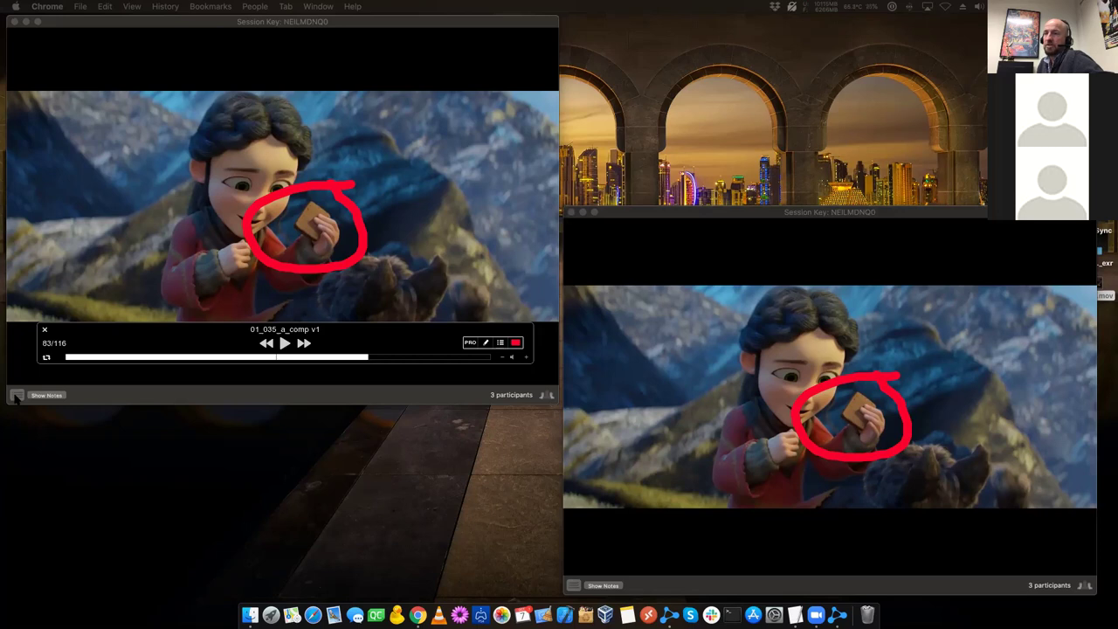
Open the Playlist in the upper right, enlarged to show all five media files
left_click(17, 395)
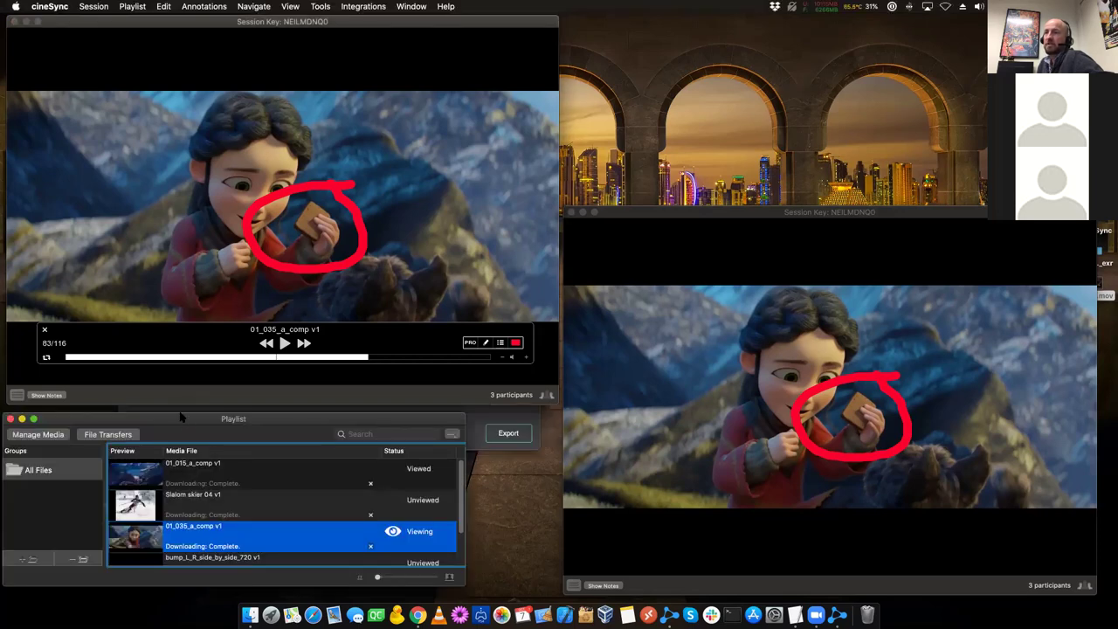
left_click_drag(175, 421, 725, 61)
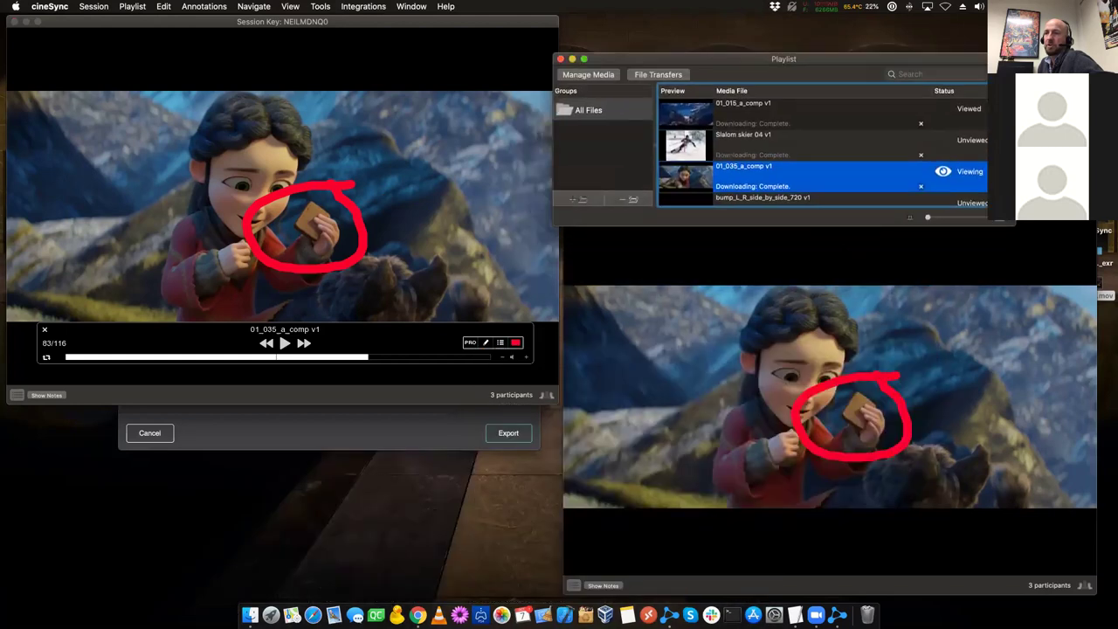
left_click_drag(1014, 225, 1013, 485)
Open File Transfers > Configure Accounts to bring up the transfer account settings
left_click(677, 76)
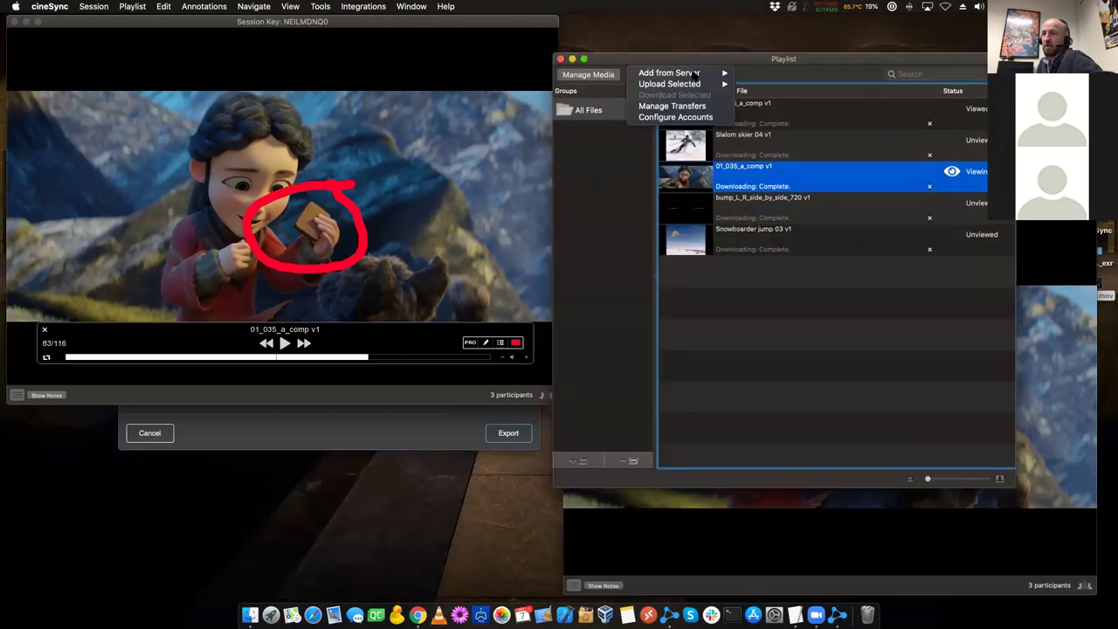
mouse_move(704, 76)
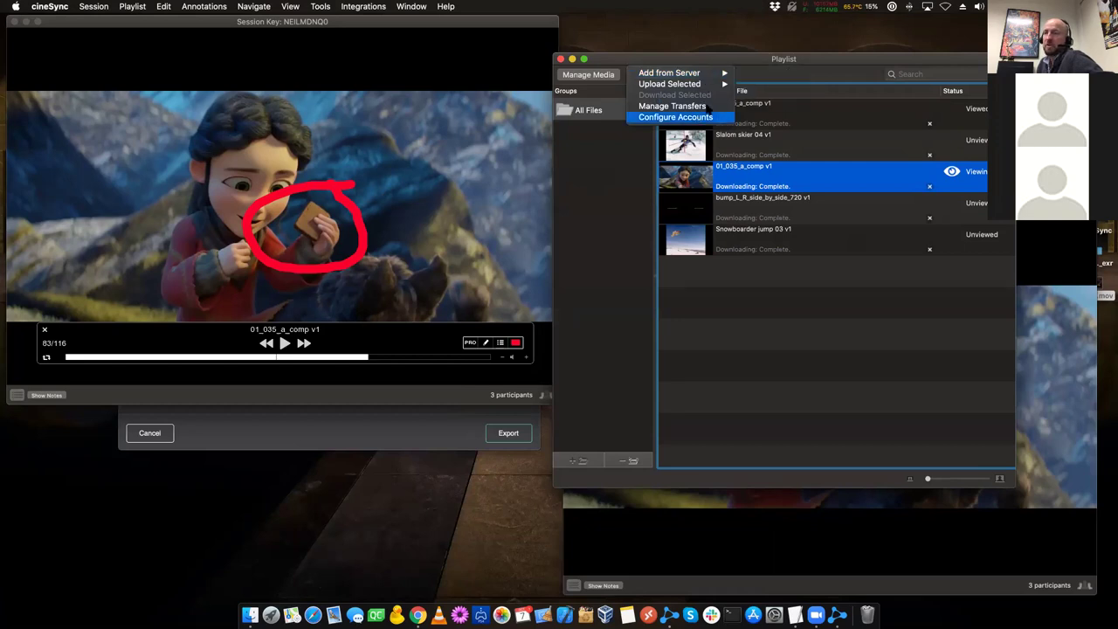
left_click(764, 174)
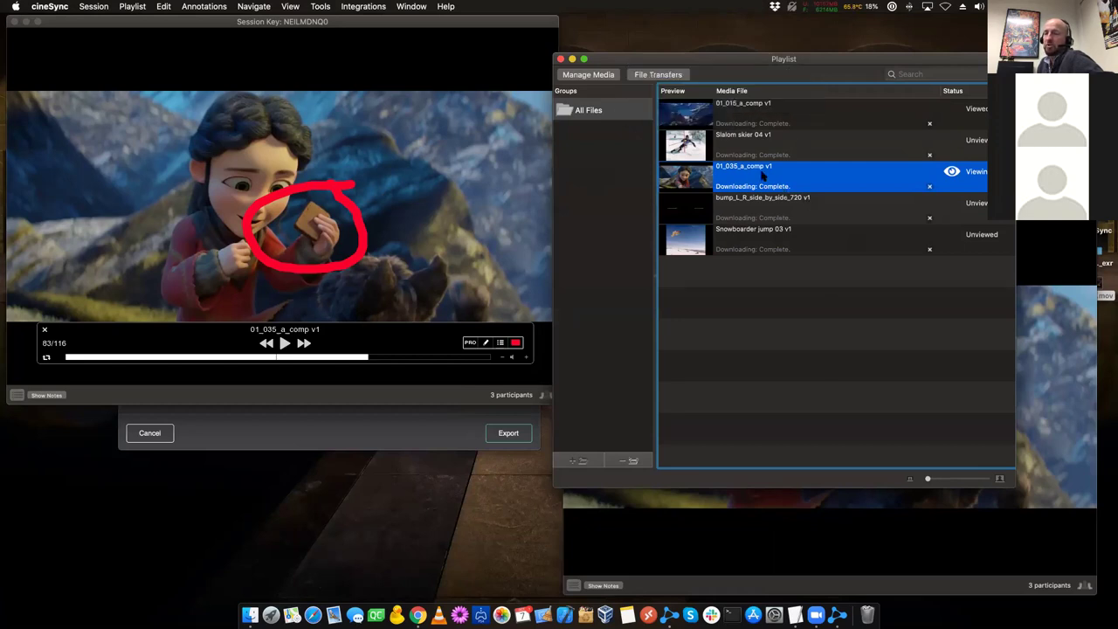
right_click(764, 173)
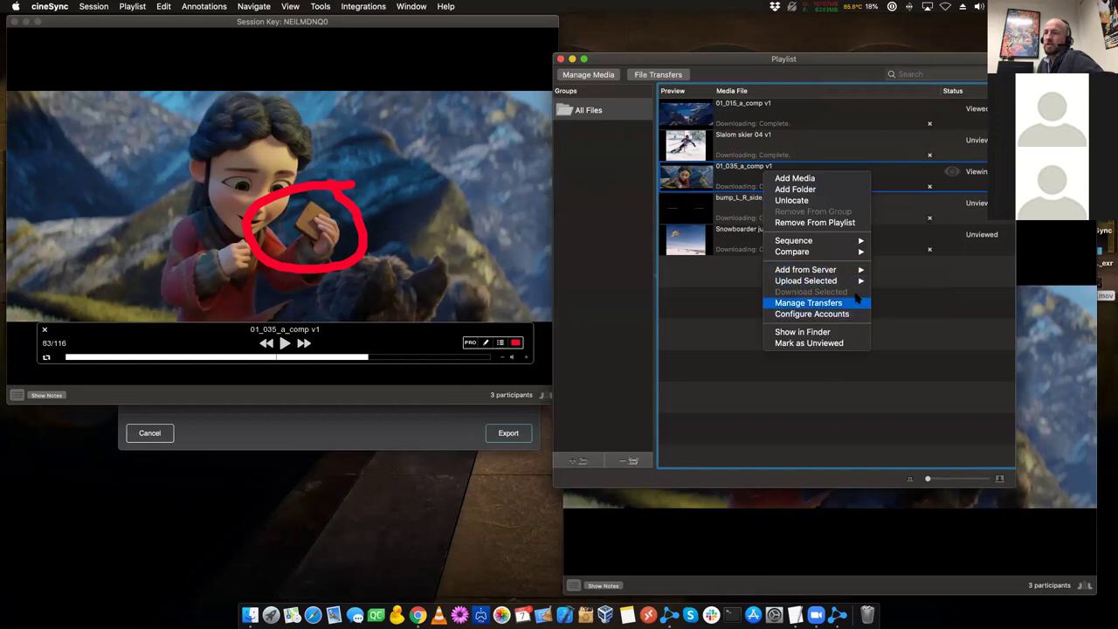
left_click(737, 317)
left_click(679, 76)
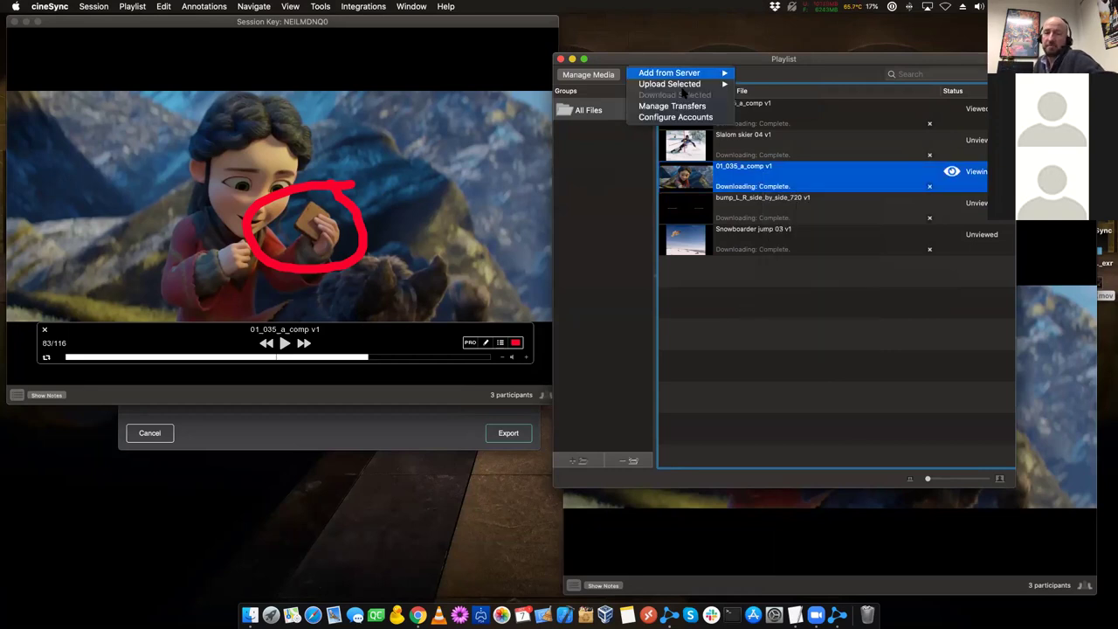
left_click(710, 117)
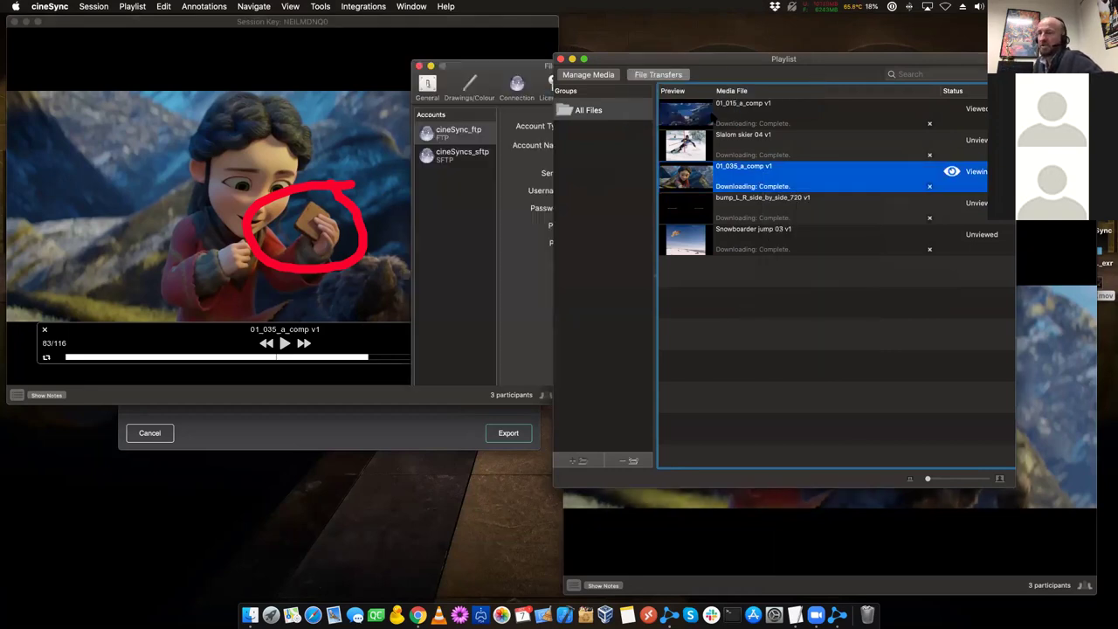
Inspect the cineSyncs_sftp account (SFTP, ftptest.cospective.com, port 22), then close the account settings
left_click_drag(734, 85, 784, 83)
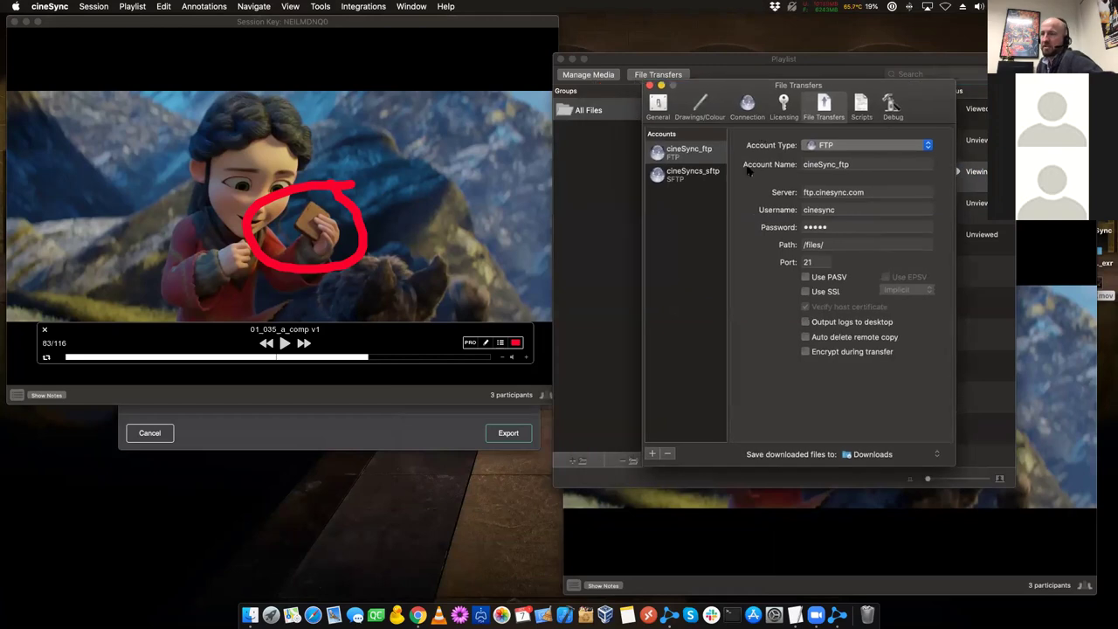
left_click(704, 175)
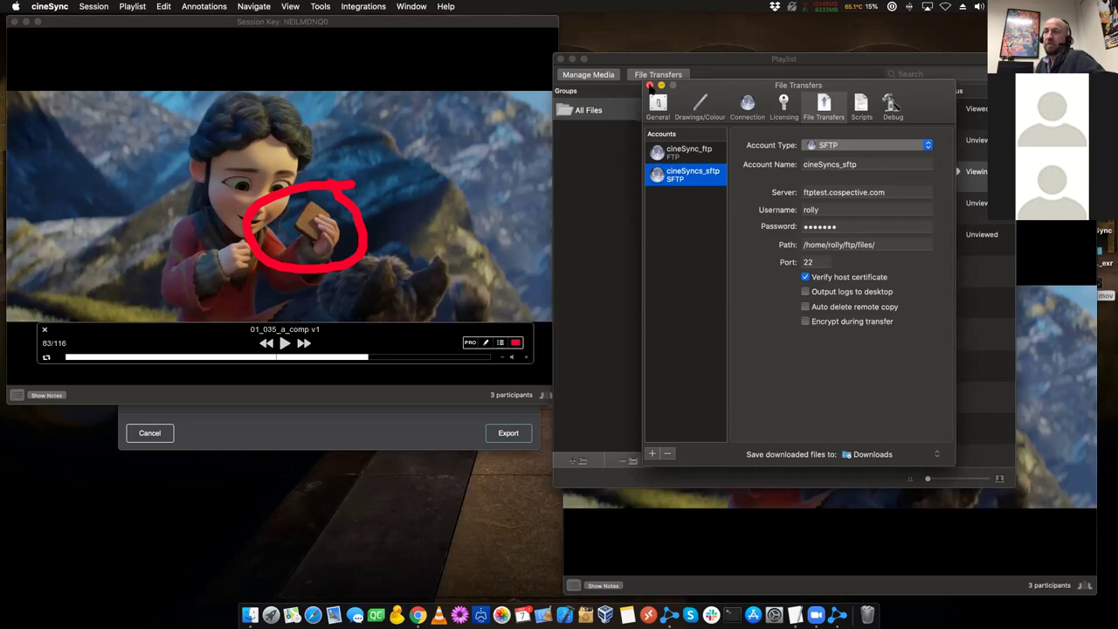
left_click(650, 85)
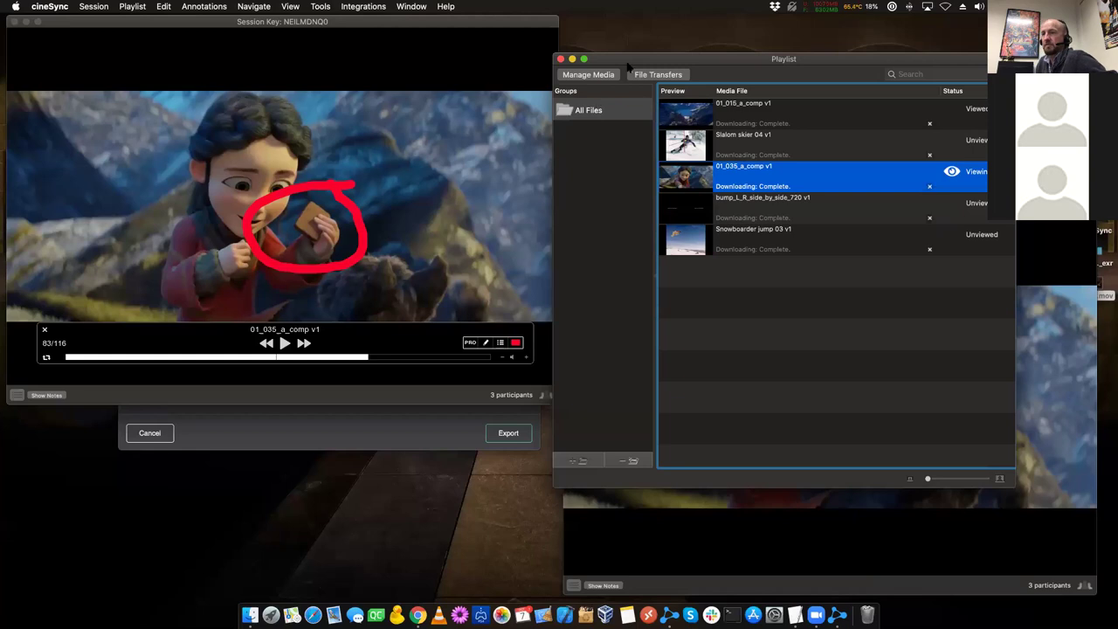
Open the Colour Grading controls beside the player and close the Playlist window
left_click_drag(637, 58, 670, 44)
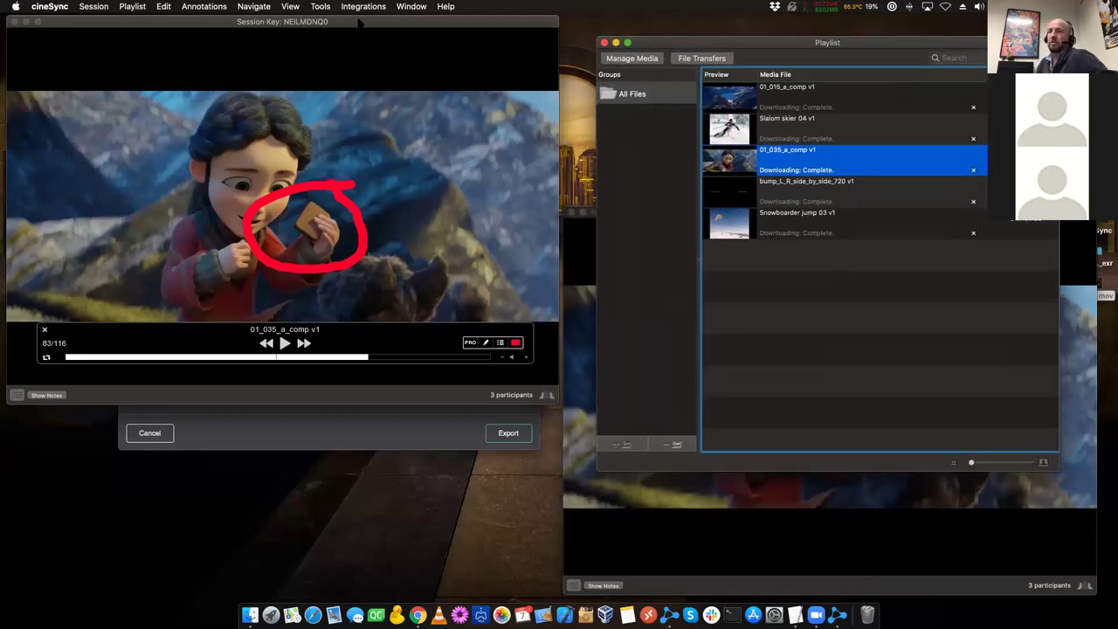
left_click_drag(535, 20, 551, 35)
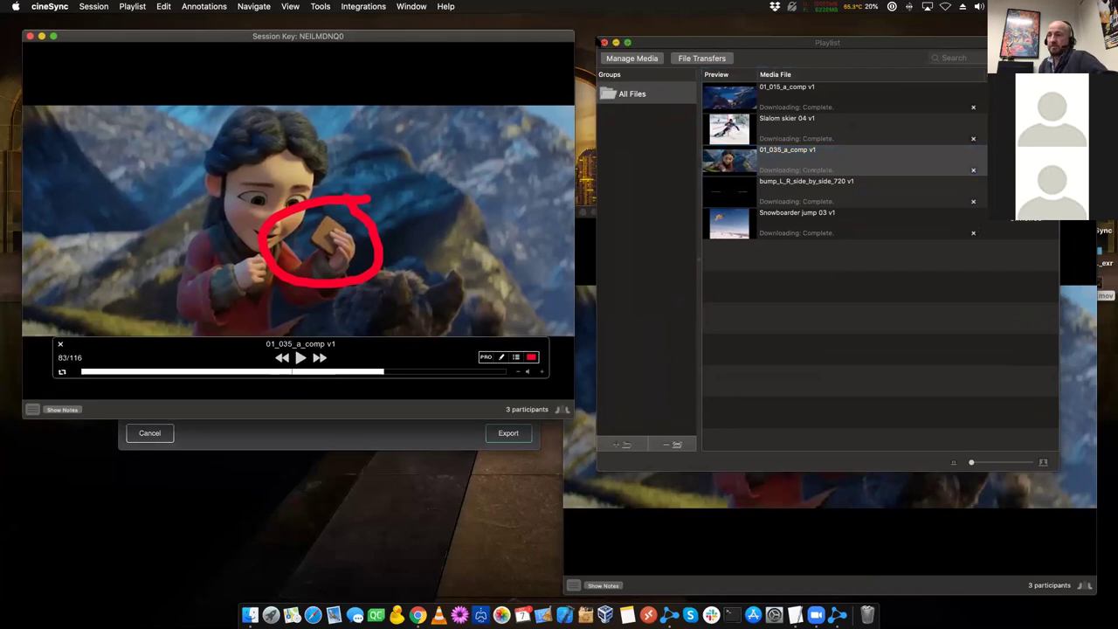
left_click(327, 6)
left_click(326, 7)
left_click(326, 6)
left_click(324, 50)
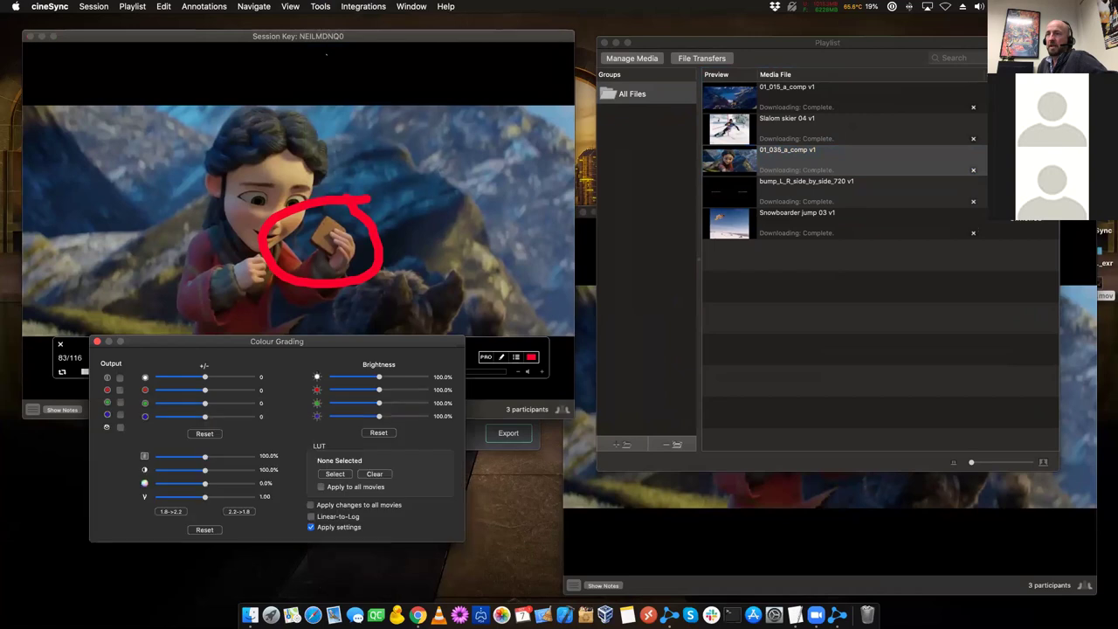
left_click_drag(328, 343, 462, 374)
left_click(602, 49)
key("super+w")
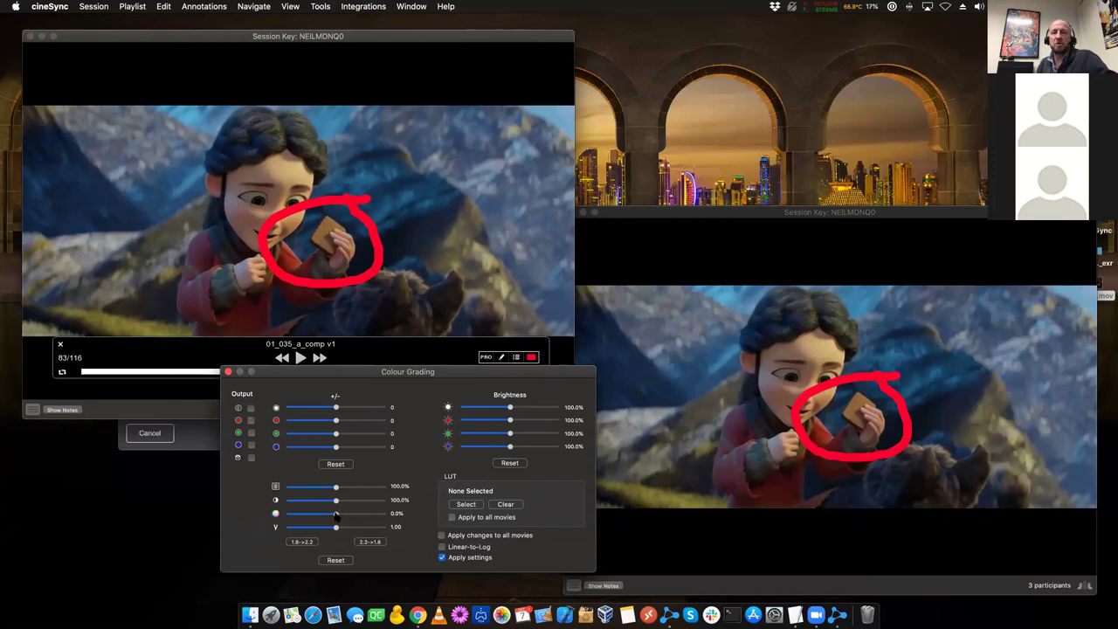
Experiment with hue, red offset and saturation (about 76%), then reset all grading to defaults
mouse_move(336, 518)
left_mouse_down()
mouse_move(373, 518)
mouse_move(336, 522)
left_mouse_up()
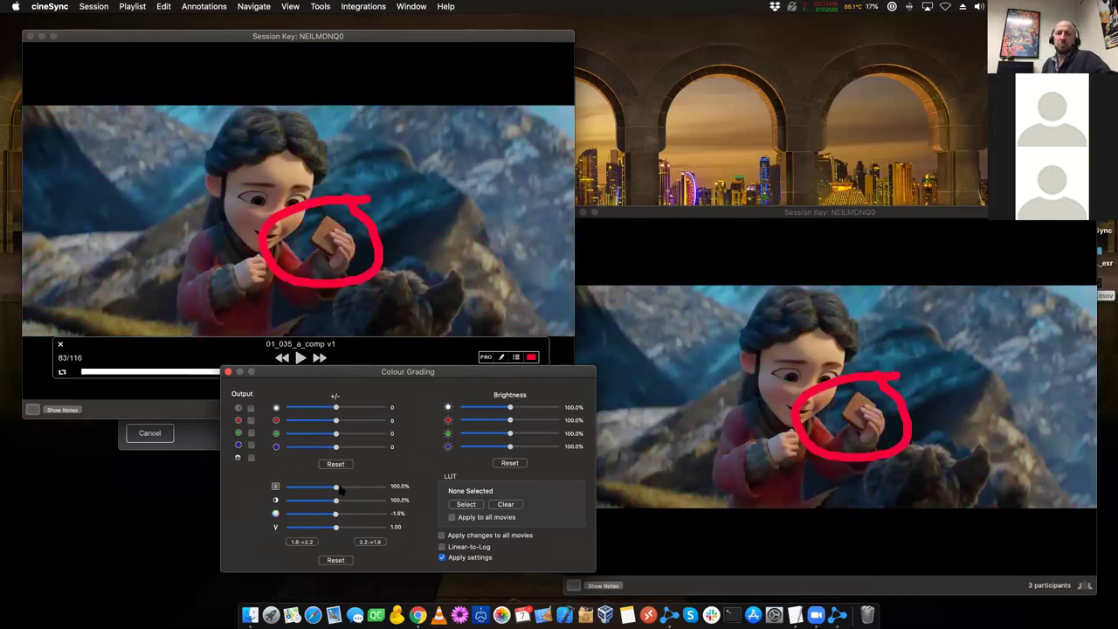
left_click_drag(336, 422, 358, 425)
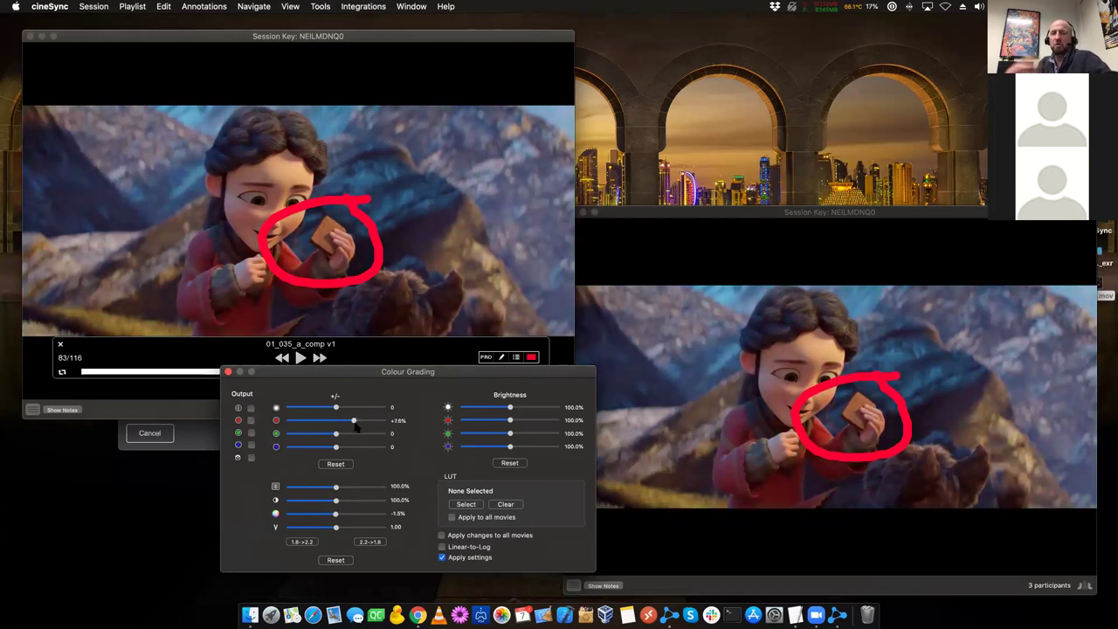
left_click_drag(354, 427, 303, 425)
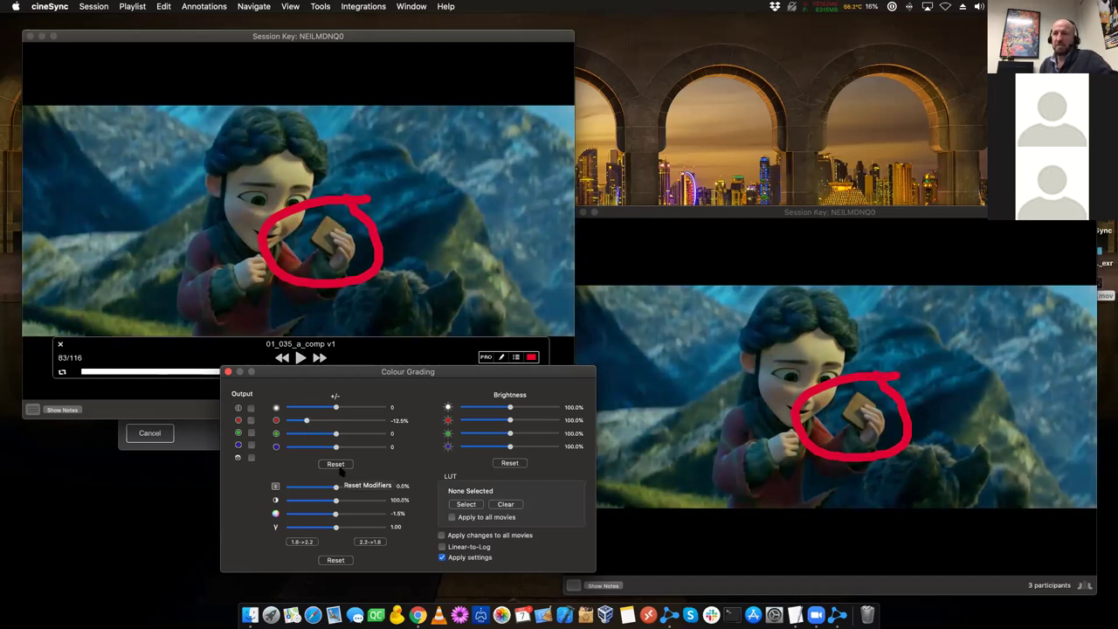
left_click(337, 465)
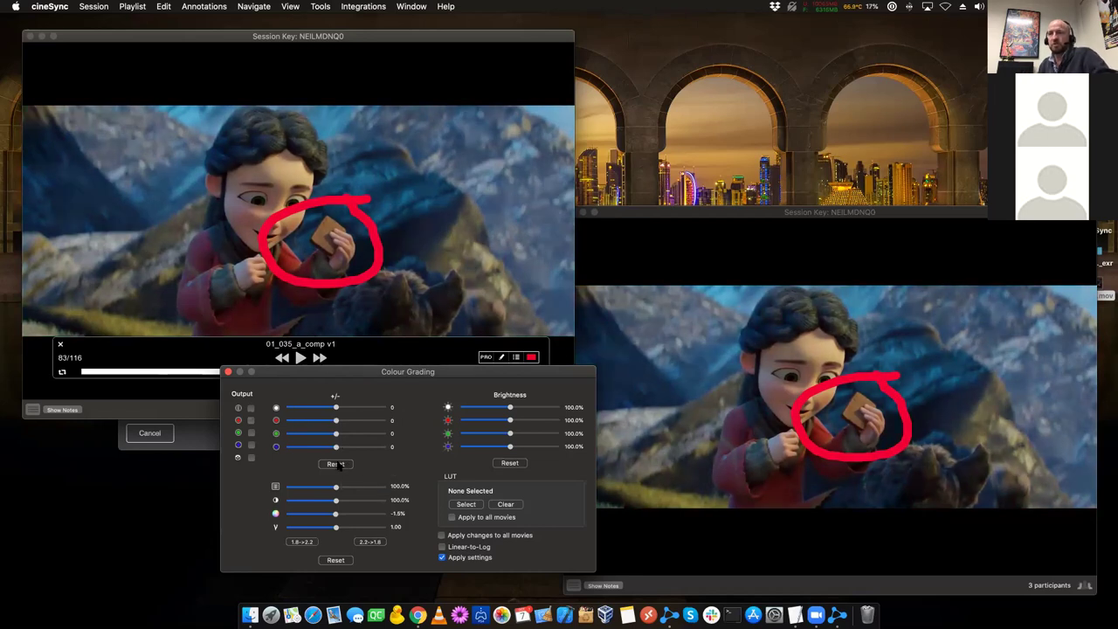
mouse_move(337, 490)
left_mouse_down()
mouse_move(324, 490)
mouse_move(335, 489)
left_mouse_up()
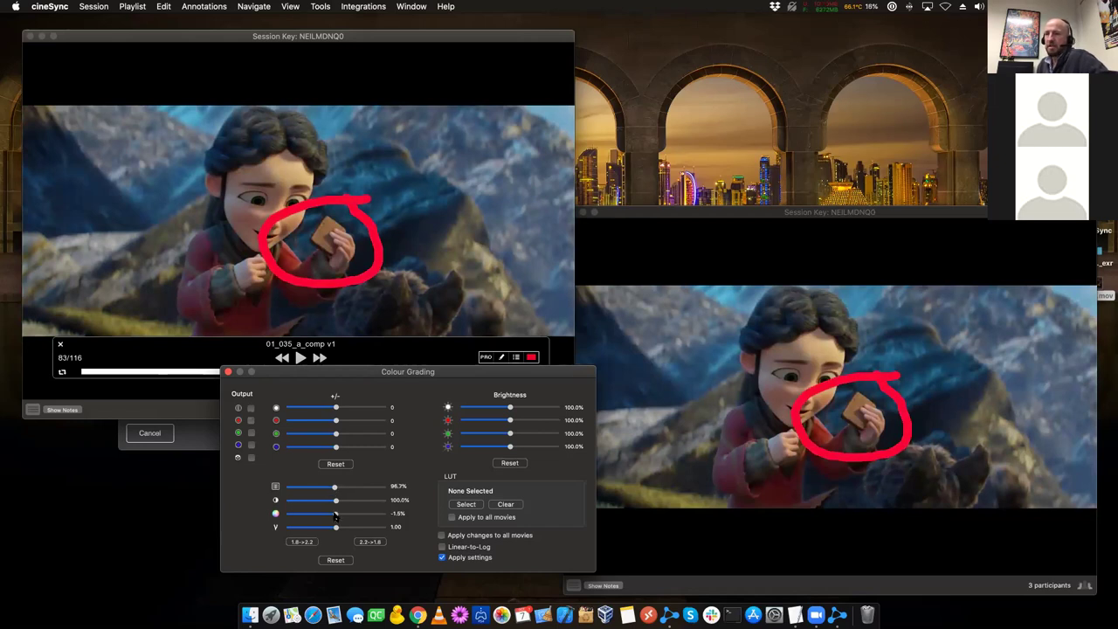
mouse_move(336, 516)
left_mouse_down()
mouse_move(376, 517)
mouse_move(296, 517)
mouse_move(381, 514)
mouse_move(338, 514)
left_mouse_up()
left_click(335, 560)
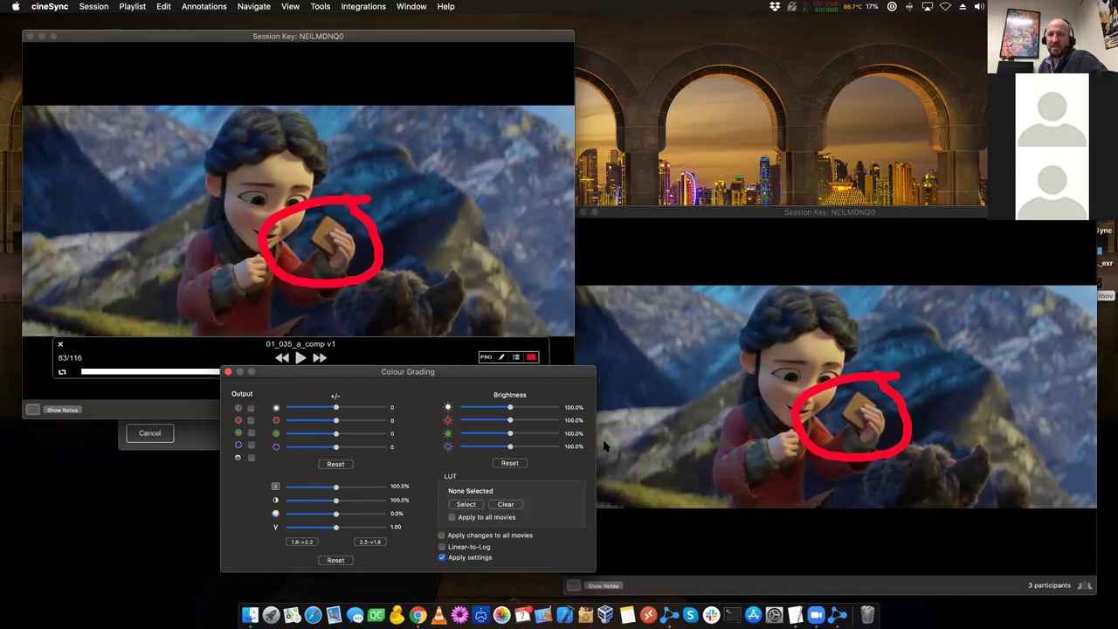
Trial a grade: red brightness to about 131%, blue to 63%, and hue to 31%
left_click_drag(511, 422, 525, 423)
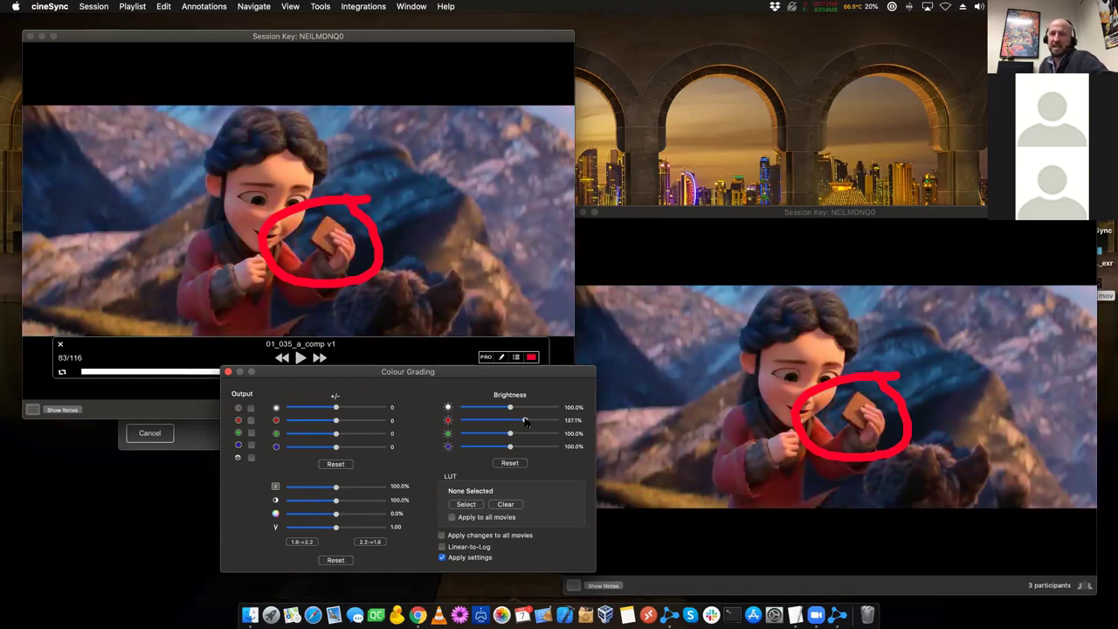
left_click_drag(510, 448, 489, 450)
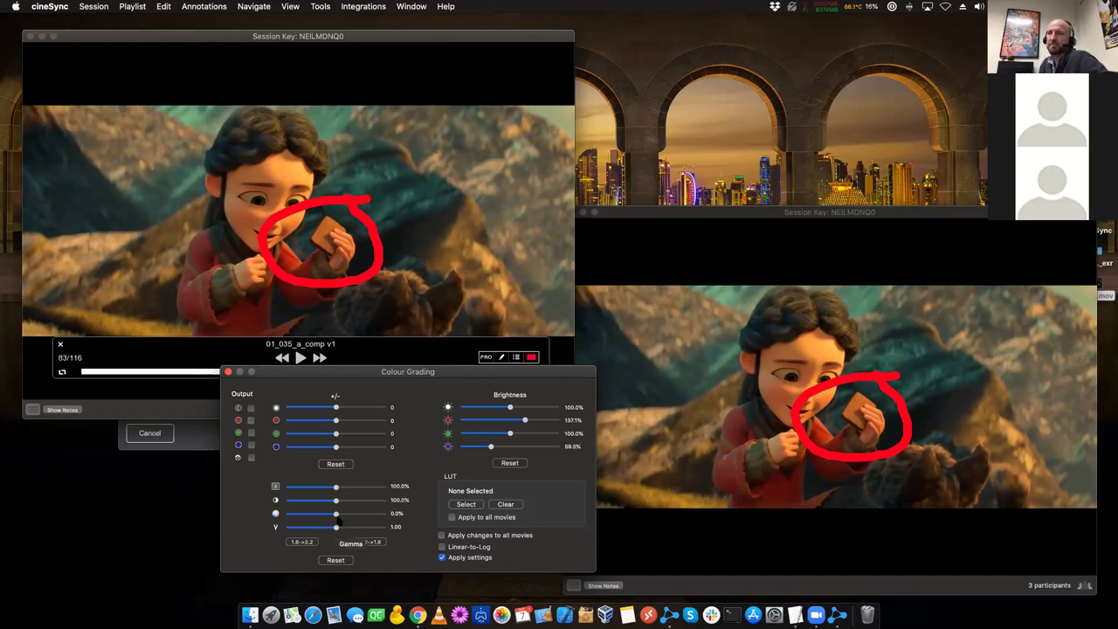
left_click_drag(336, 516, 367, 514)
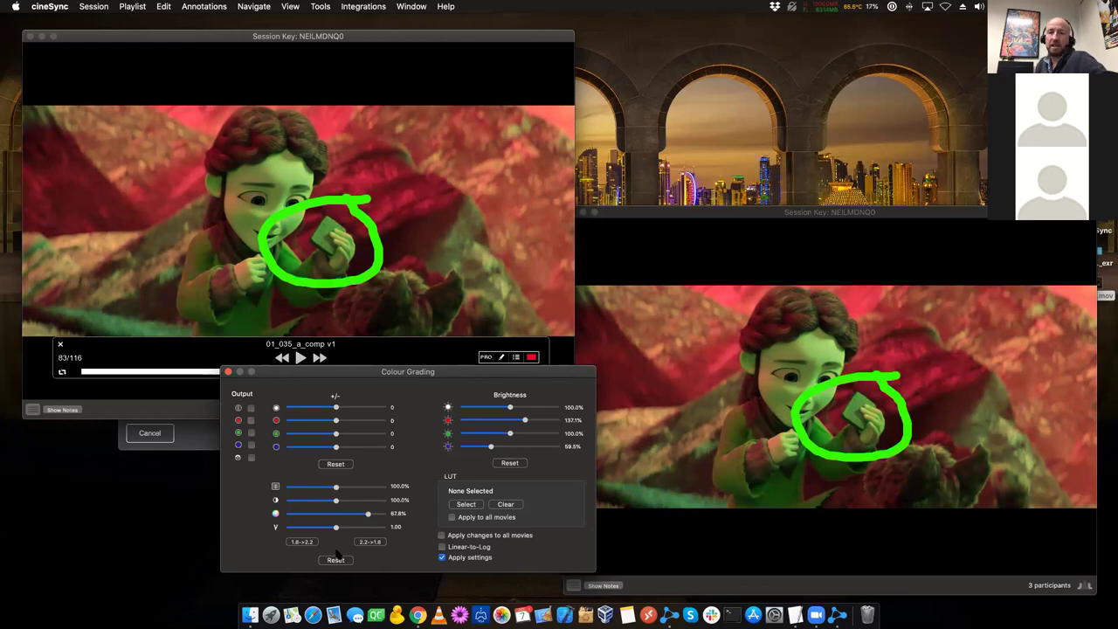
Reset the hue and brightness adjustments and close the Colour Grading window
left_click(335, 560)
left_click(509, 464)
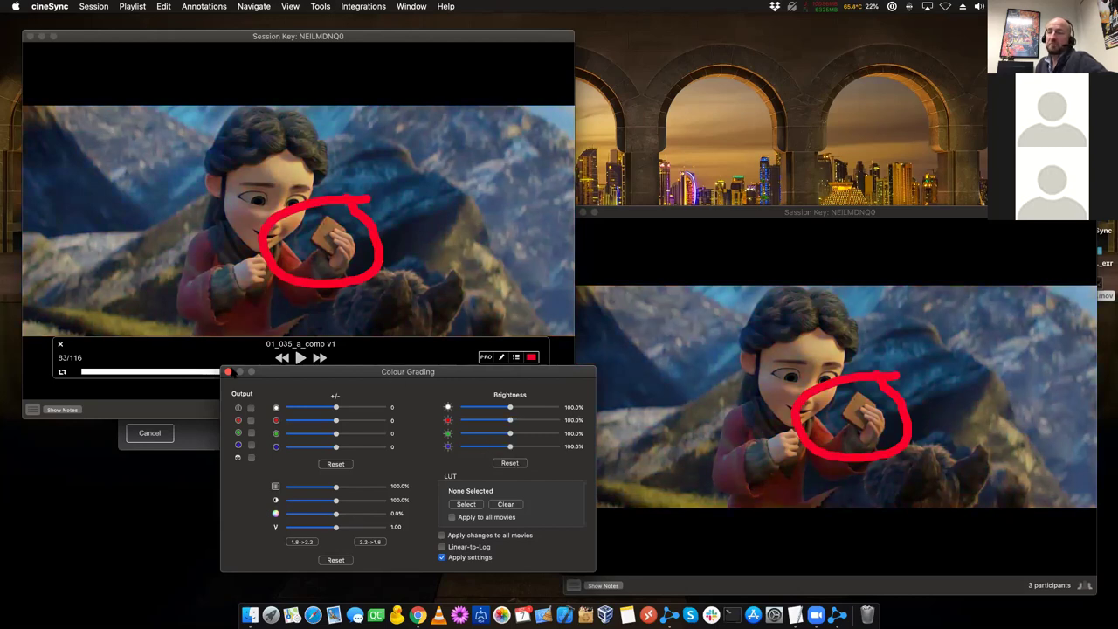
left_click(228, 371)
left_click(314, 6)
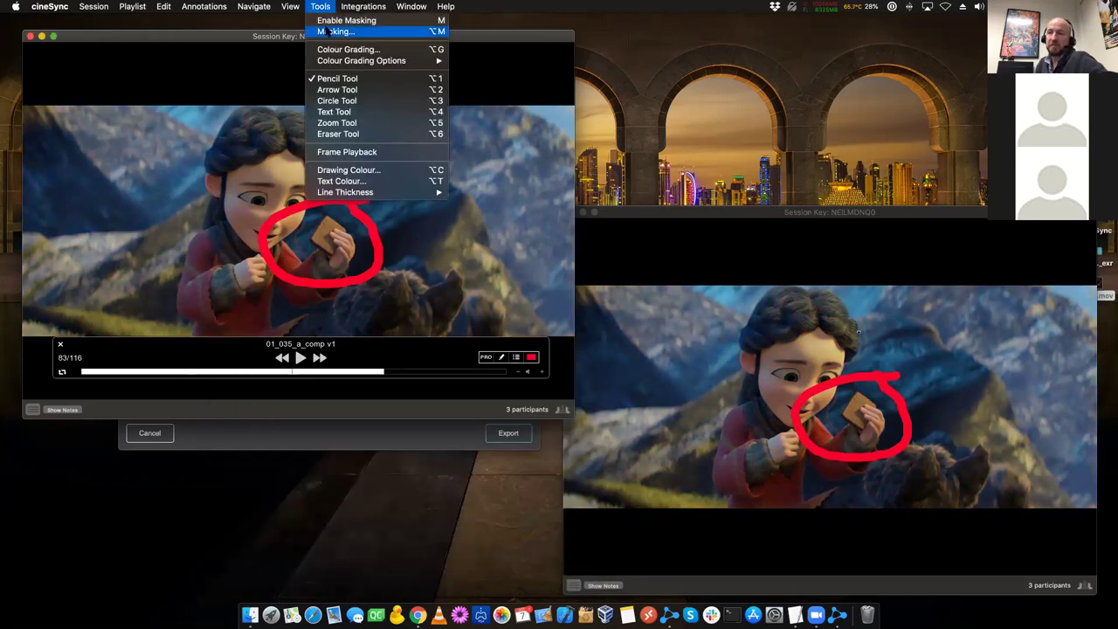
Apply a 16:9 mask in the Mask settings and lower its opacity to about 86%
left_click(325, 30)
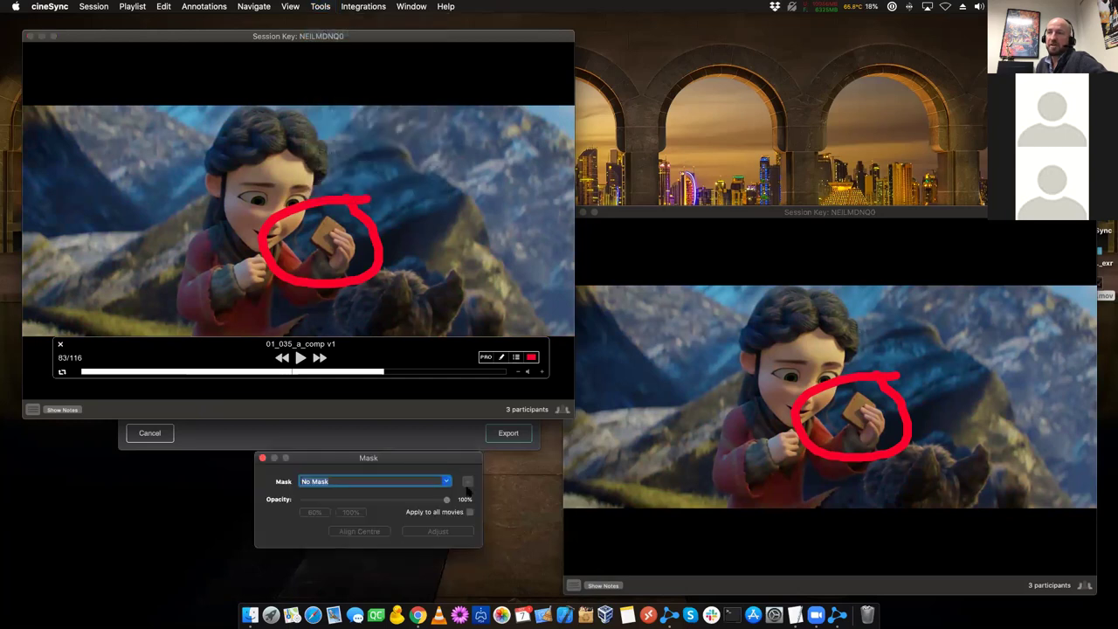
left_click(448, 483)
left_click(413, 505)
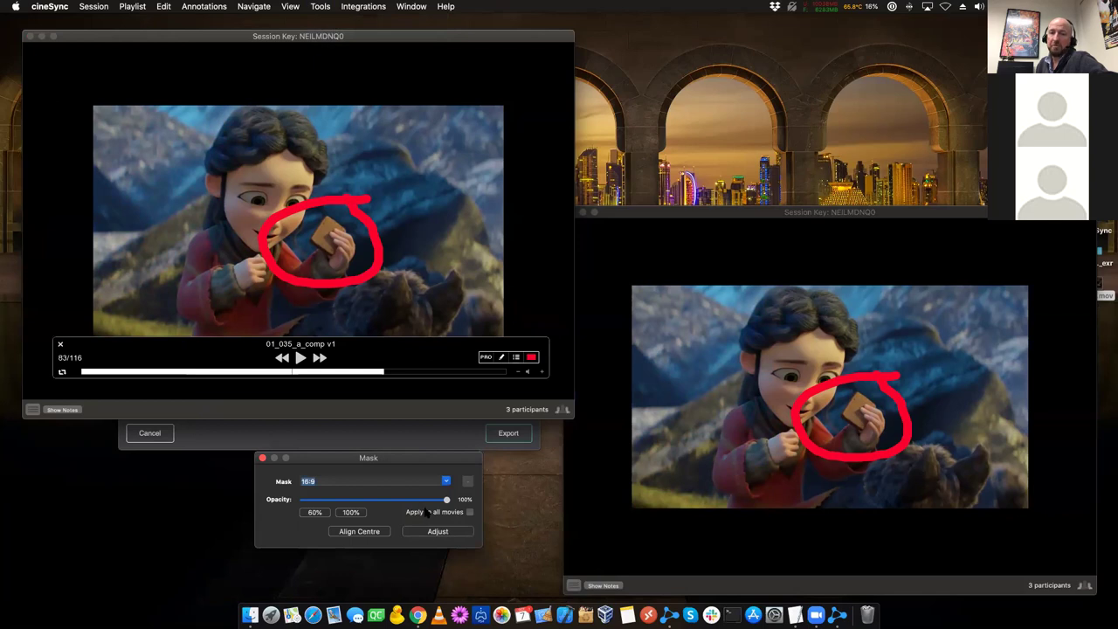
mouse_move(446, 500)
left_mouse_down()
mouse_move(422, 500)
mouse_move(437, 501)
left_mouse_up()
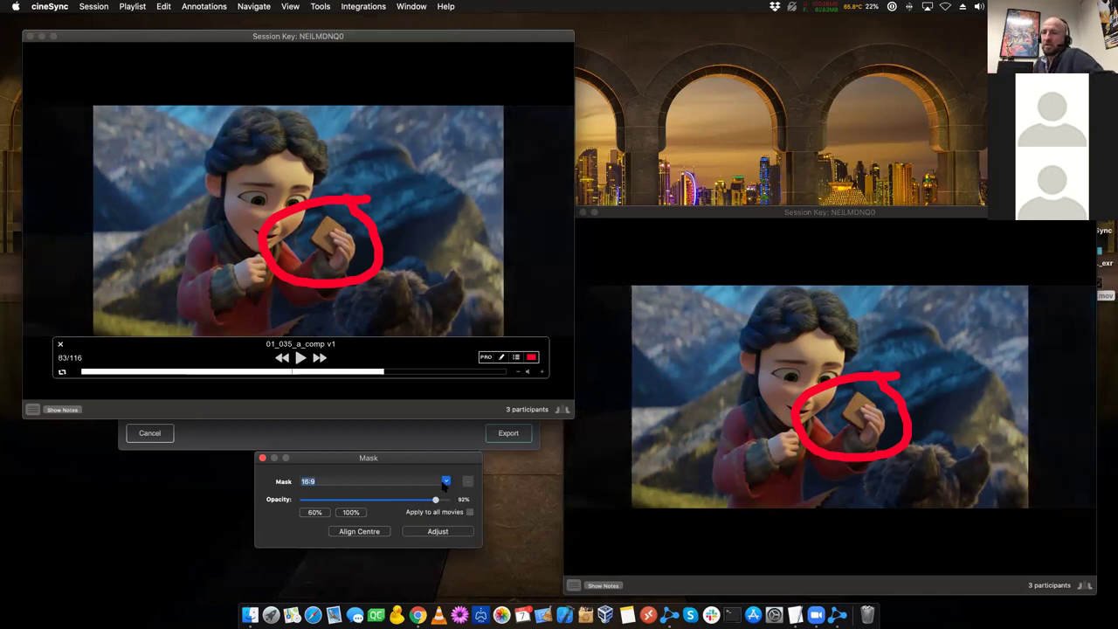
Switch to a 4:3 mask at 65% opacity and reposition it over the image
left_click(446, 481)
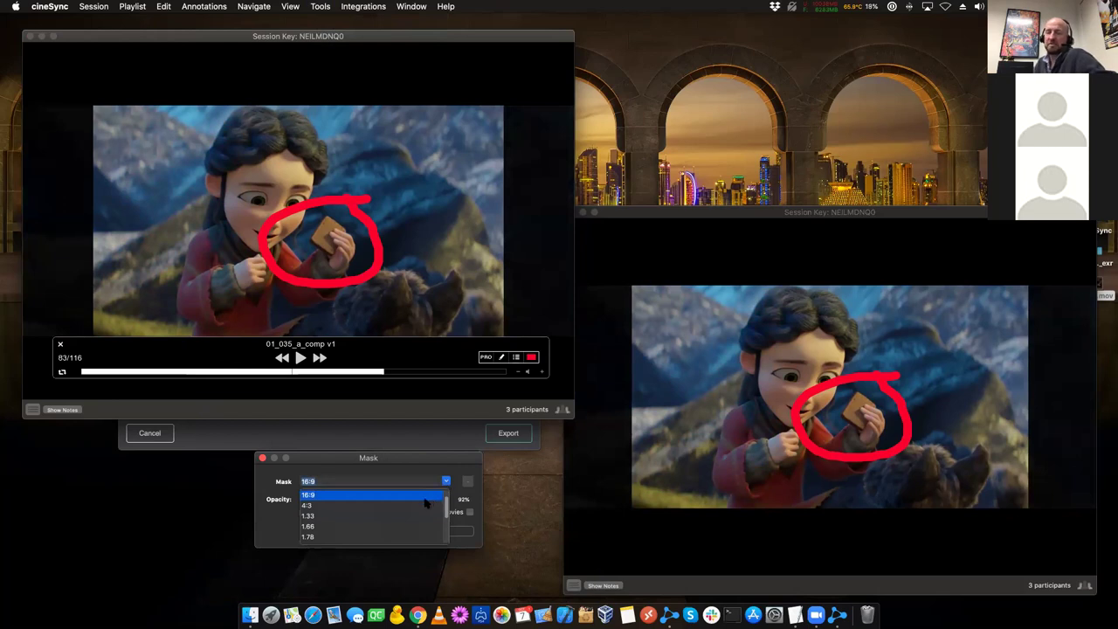
left_click(425, 501)
left_click(447, 481)
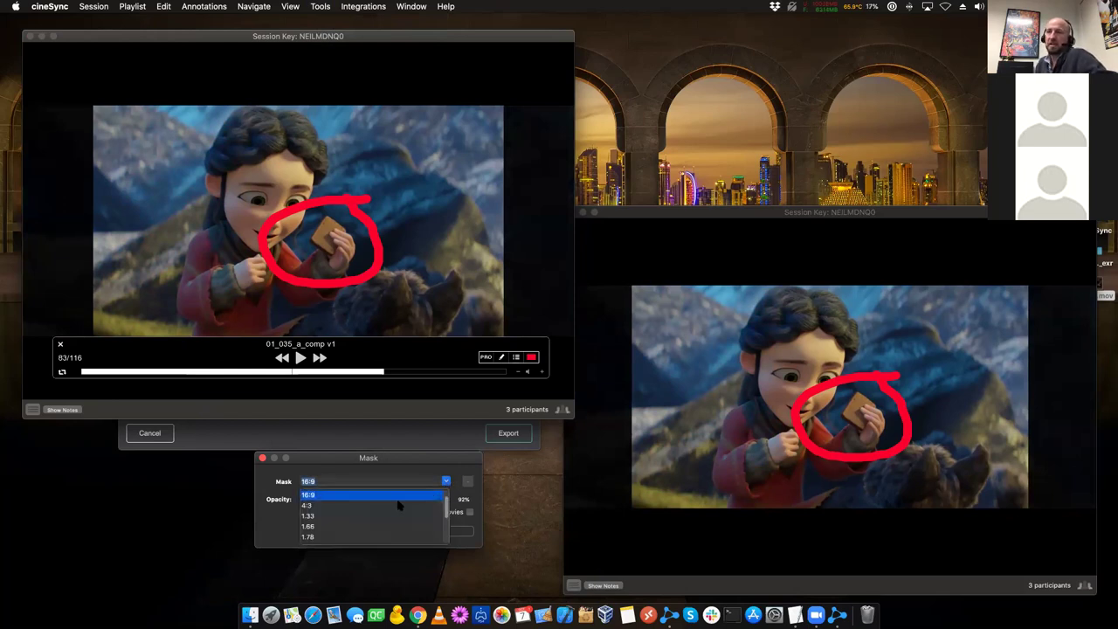
left_click(398, 504)
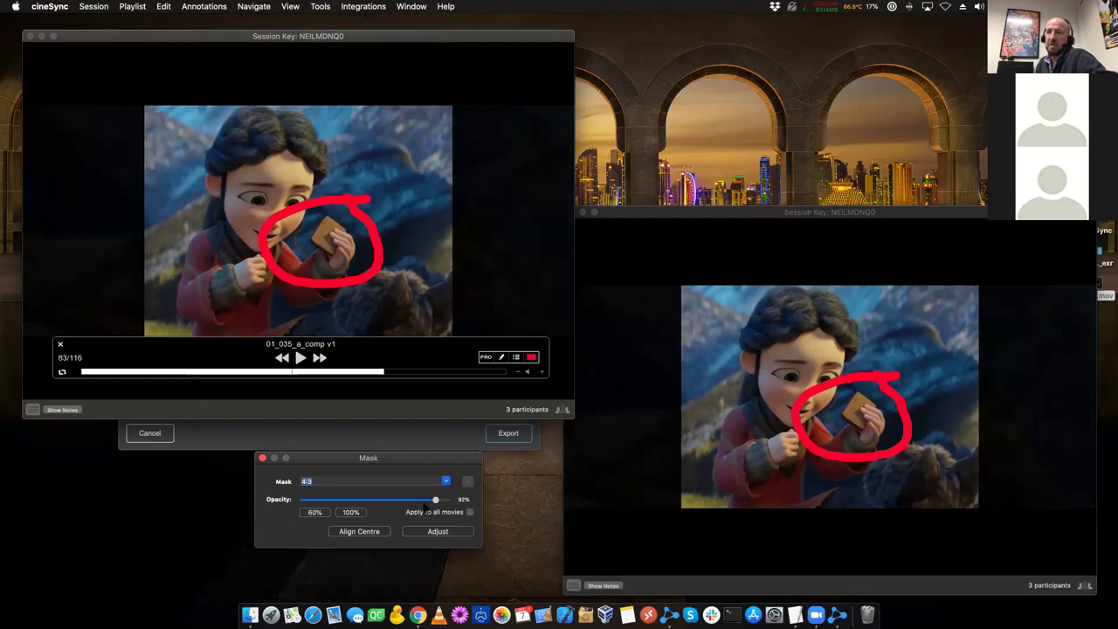
left_click_drag(435, 500, 398, 500)
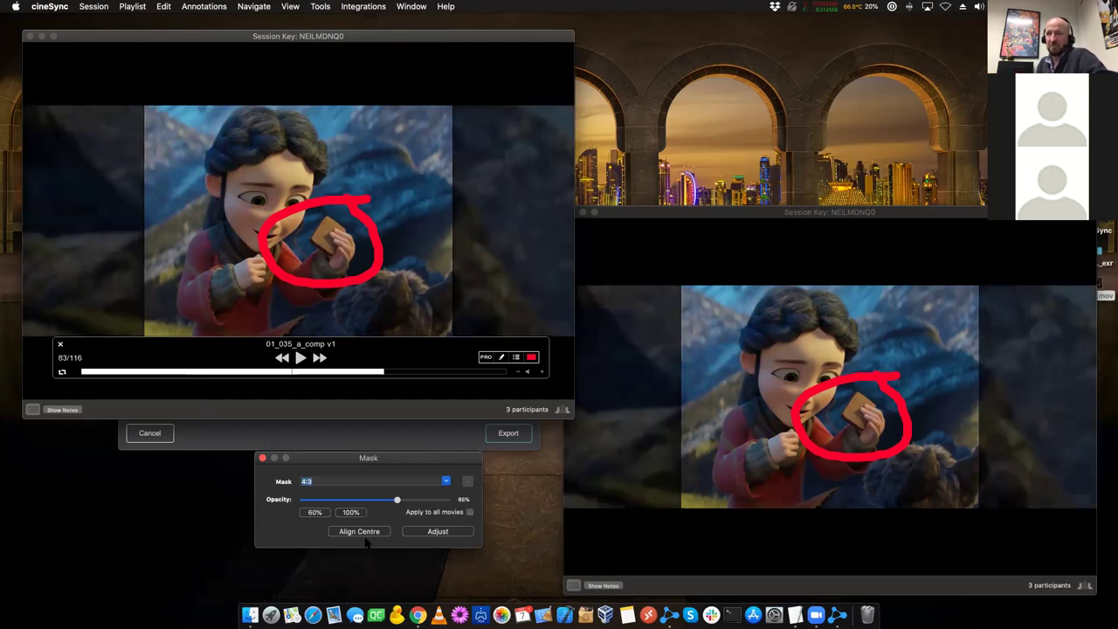
left_click(368, 532)
left_click(436, 531)
left_click_drag(298, 223, 303, 164)
Set the mask to No Mask and close the mask settings panel
left_click(445, 482)
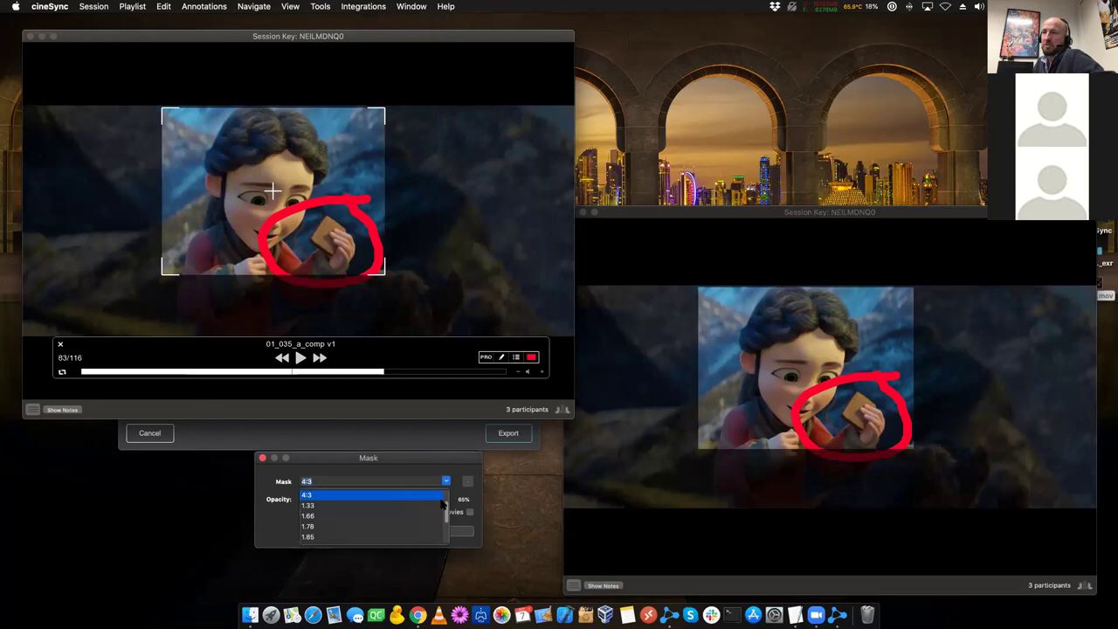
scroll(443, 504, "up", 2)
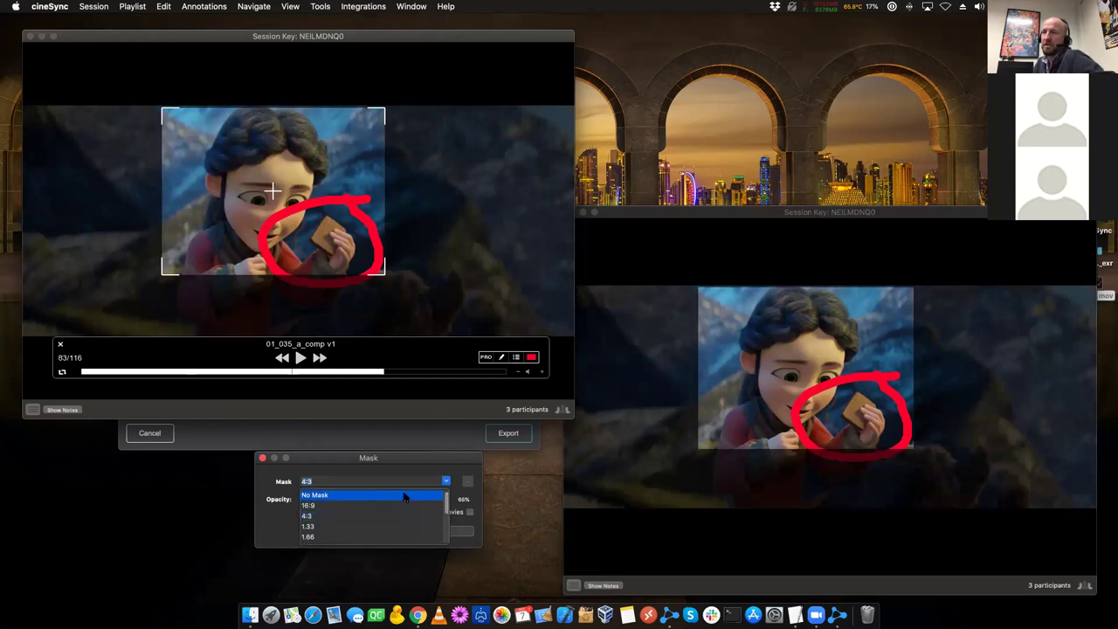
left_click(404, 495)
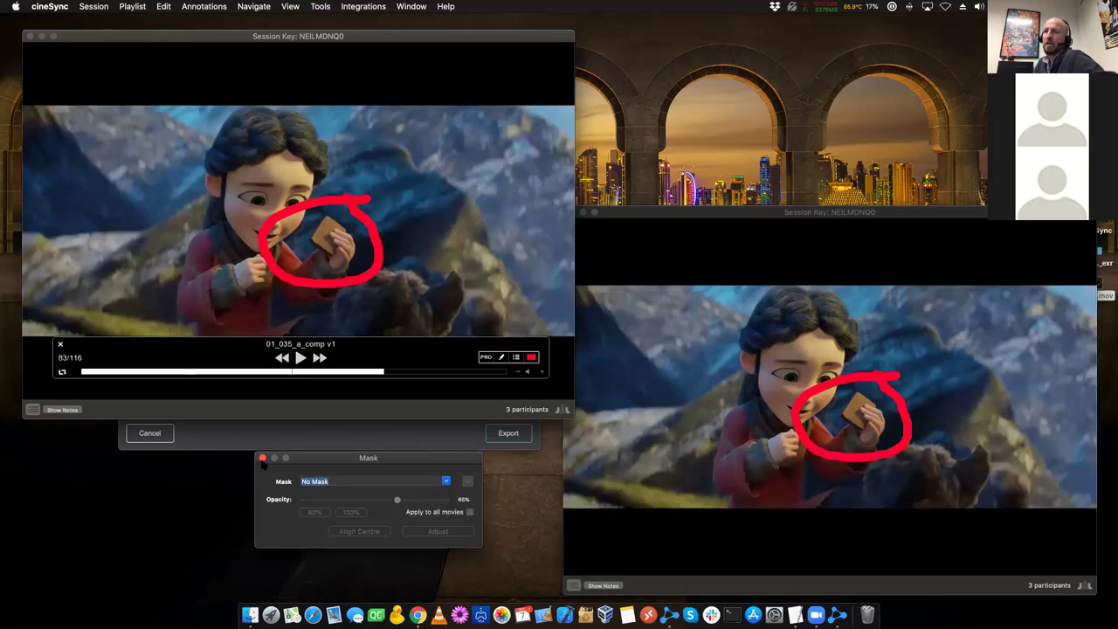
left_click(262, 458)
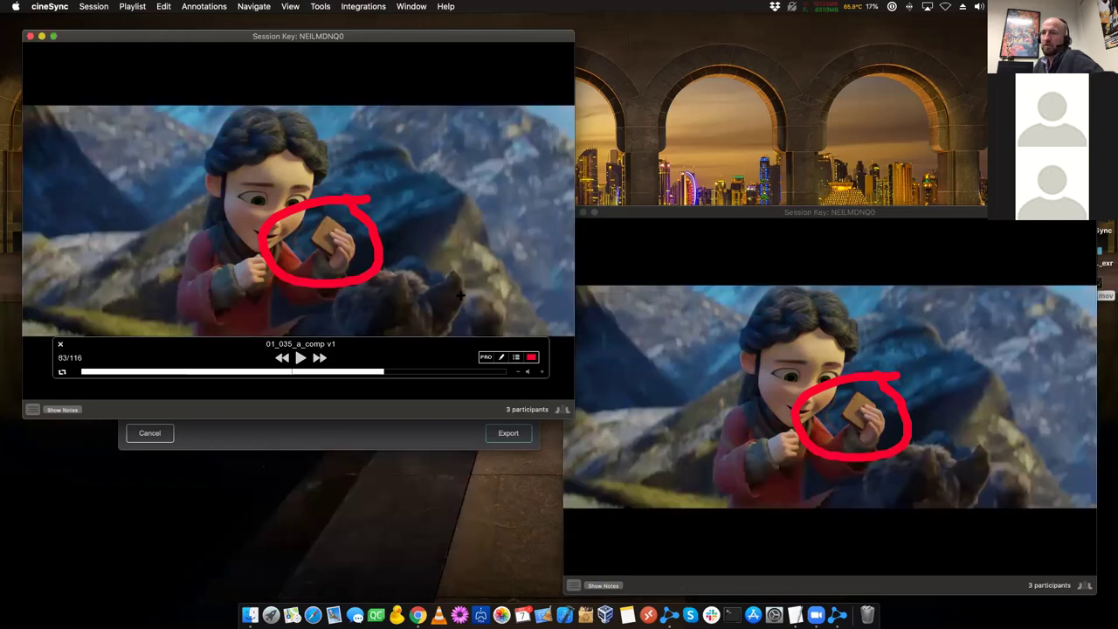
Zoom in on the girl's hair, trace its top edge with a red stroke, and zoom out
scroll(335, 223, "up", 10)
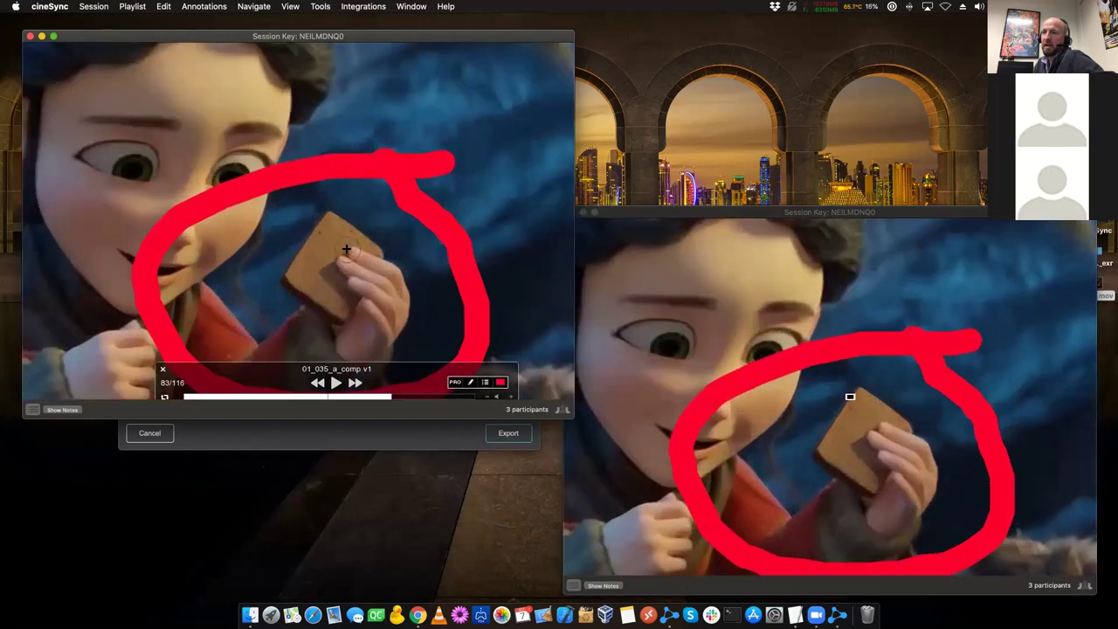
scroll(346, 249, "right", 10)
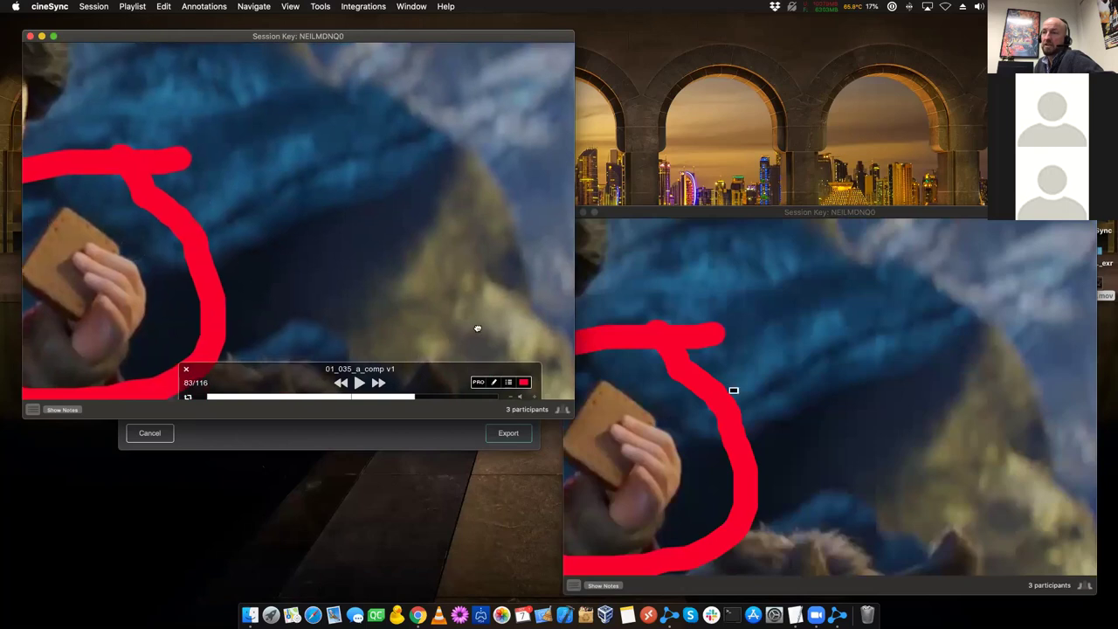
scroll(231, 158, "left", 10)
scroll(231, 158, "up", 5)
scroll(232, 158, "up", 5)
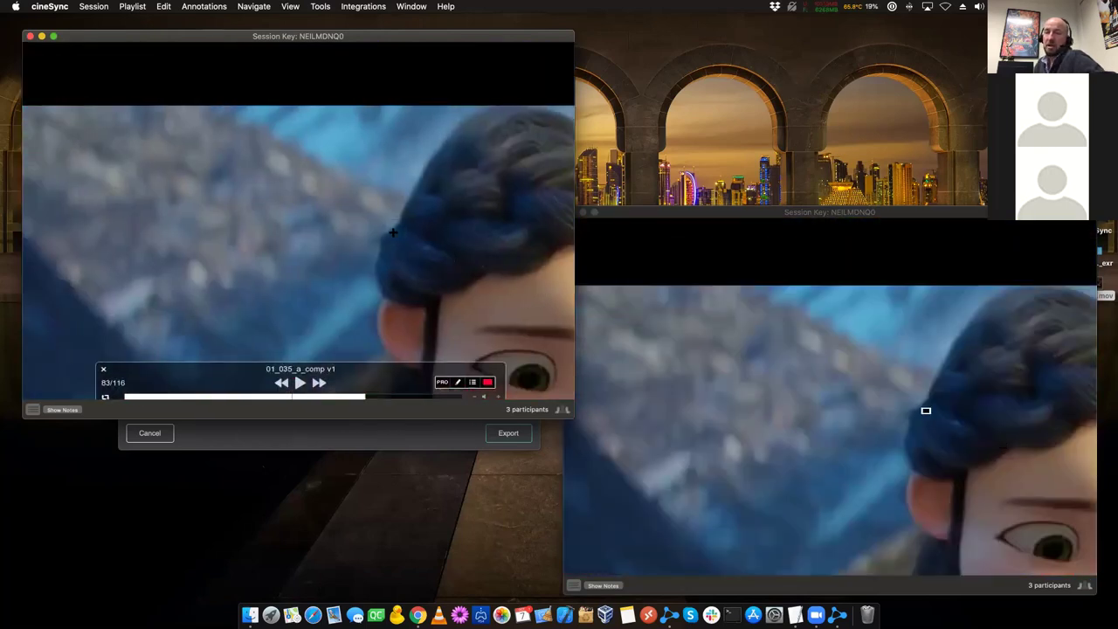
scroll(461, 148, "up", 1)
left_click_drag(449, 129, 405, 212)
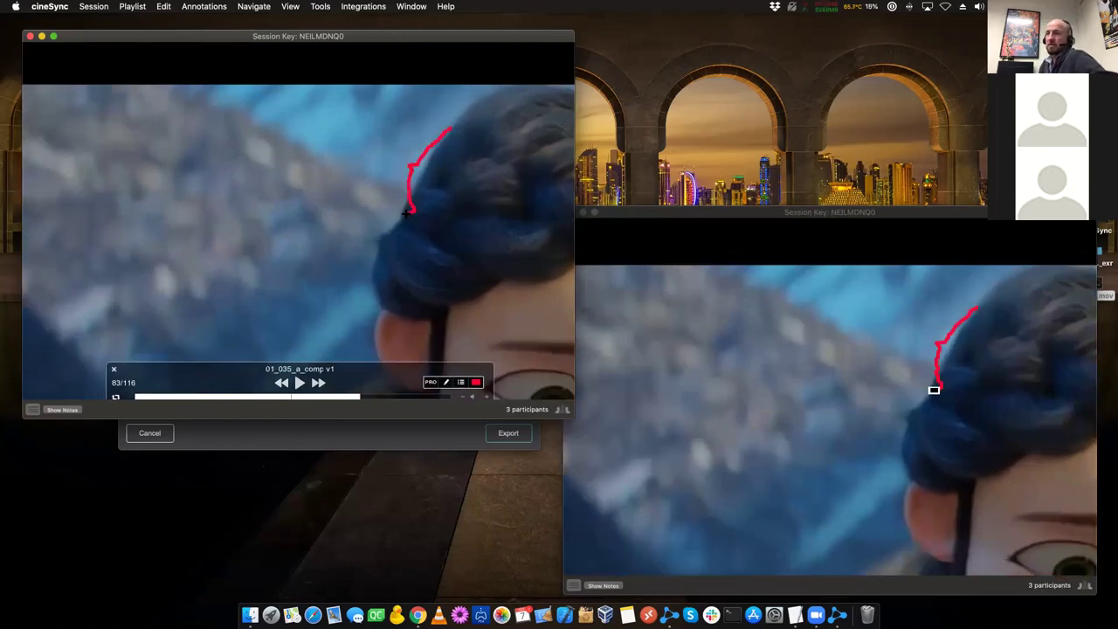
scroll(405, 212, "down", 2)
scroll(405, 211, "down", 4)
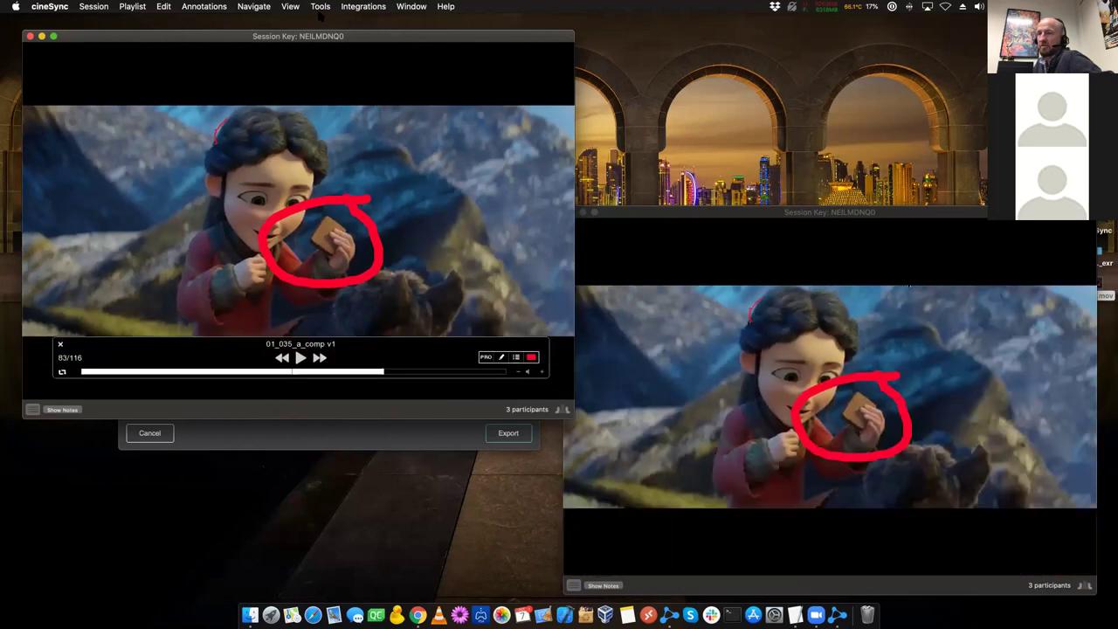
Create a comparison of 01_015_a_comp v1 with 01_035_a_comp v1 and load it
left_click(33, 410)
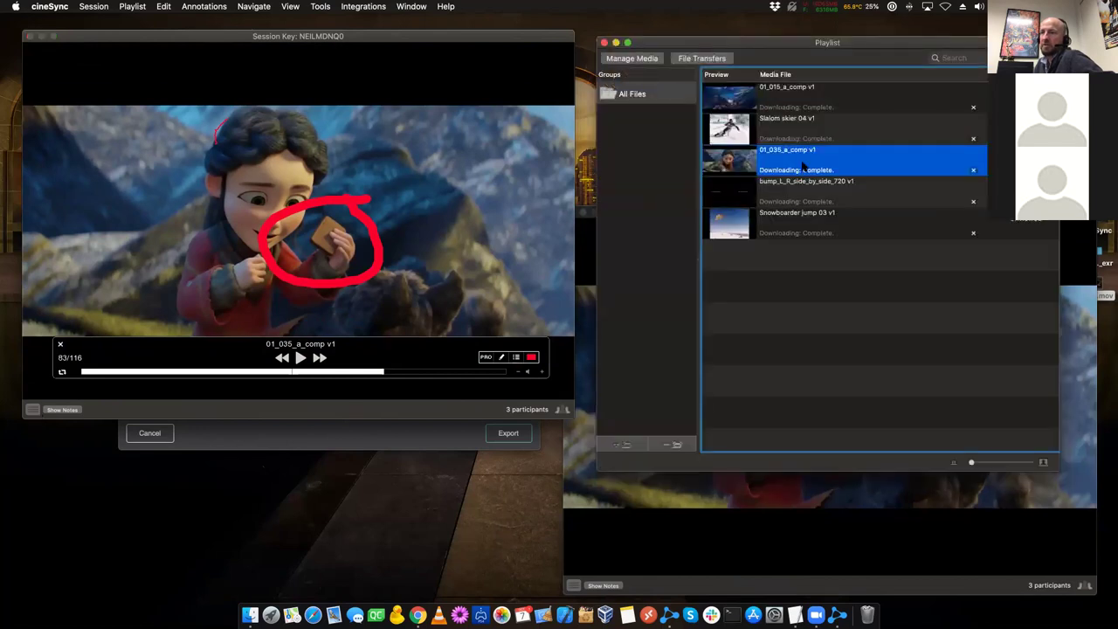
left_click(822, 104)
right_click(810, 99)
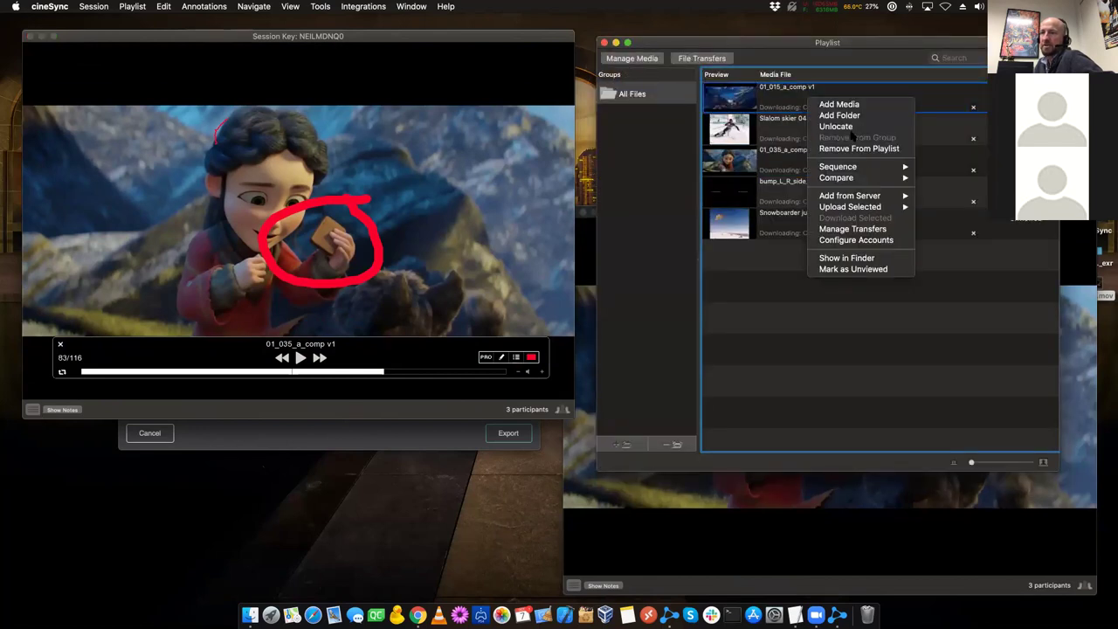
mouse_move(838, 177)
left_click(830, 138)
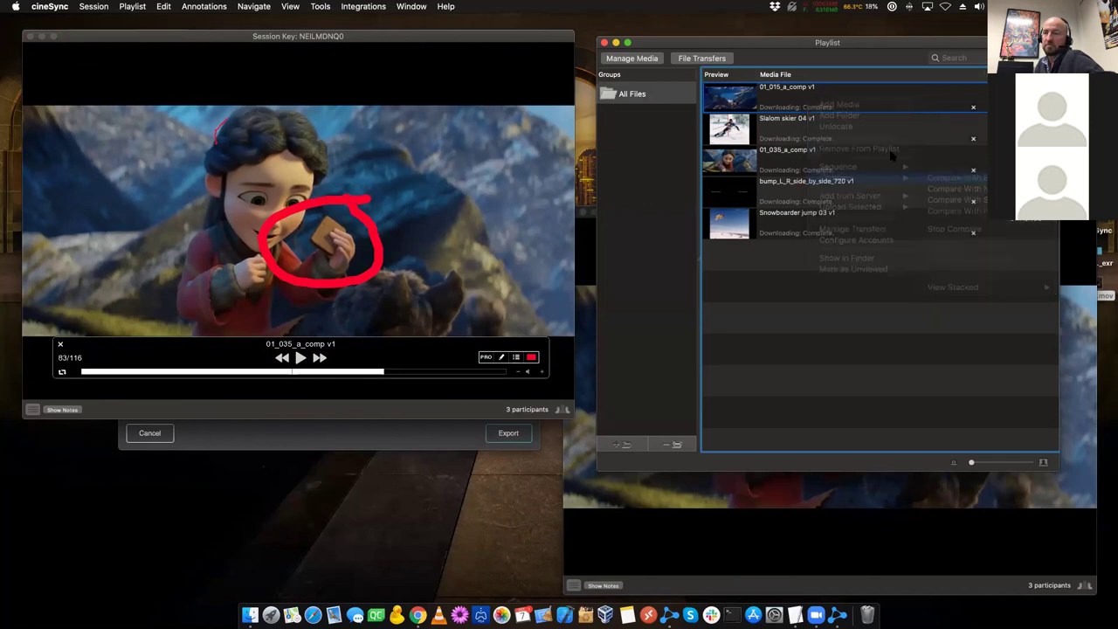
left_click_drag(830, 138, 830, 136)
left_click(826, 122)
left_click(914, 242)
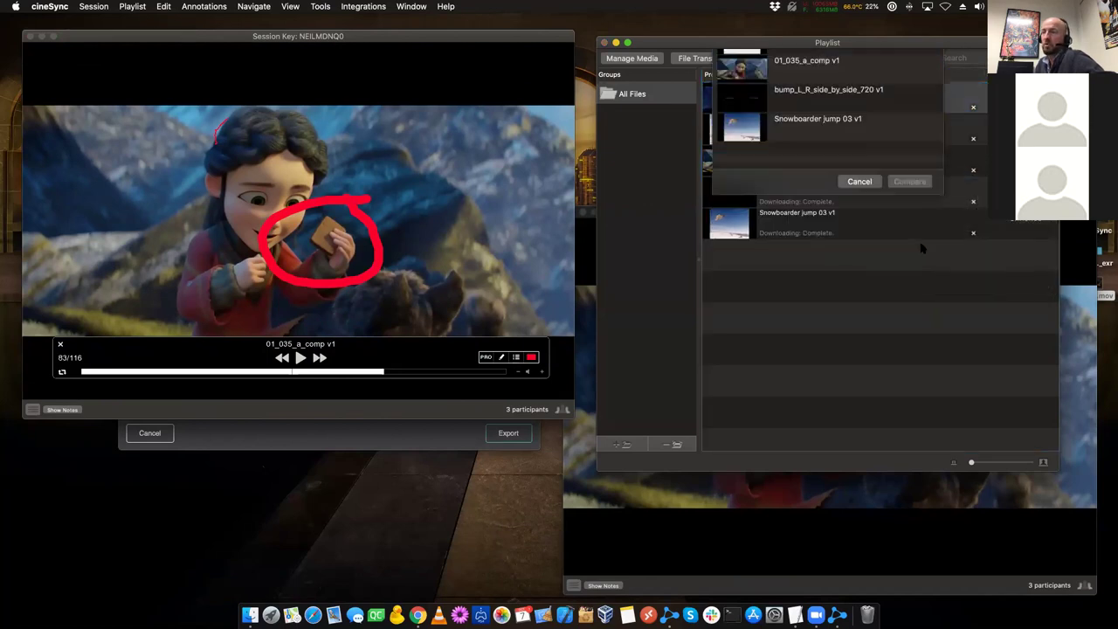
double_click(816, 100)
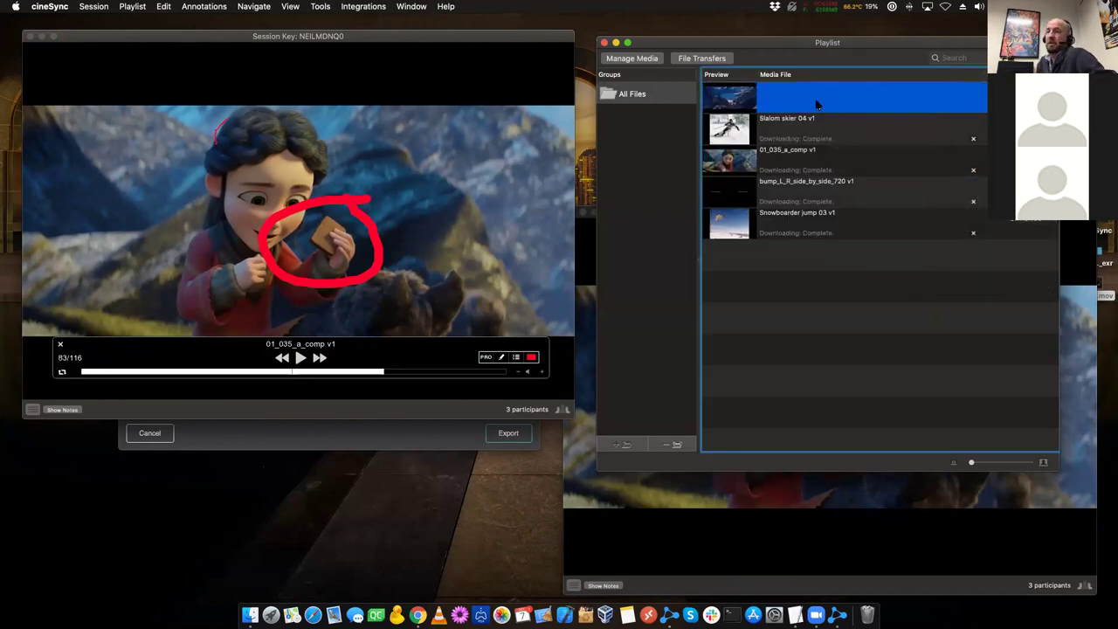
Close the Playlist and play the side-by-side comparison to around frame 72
left_click(603, 42)
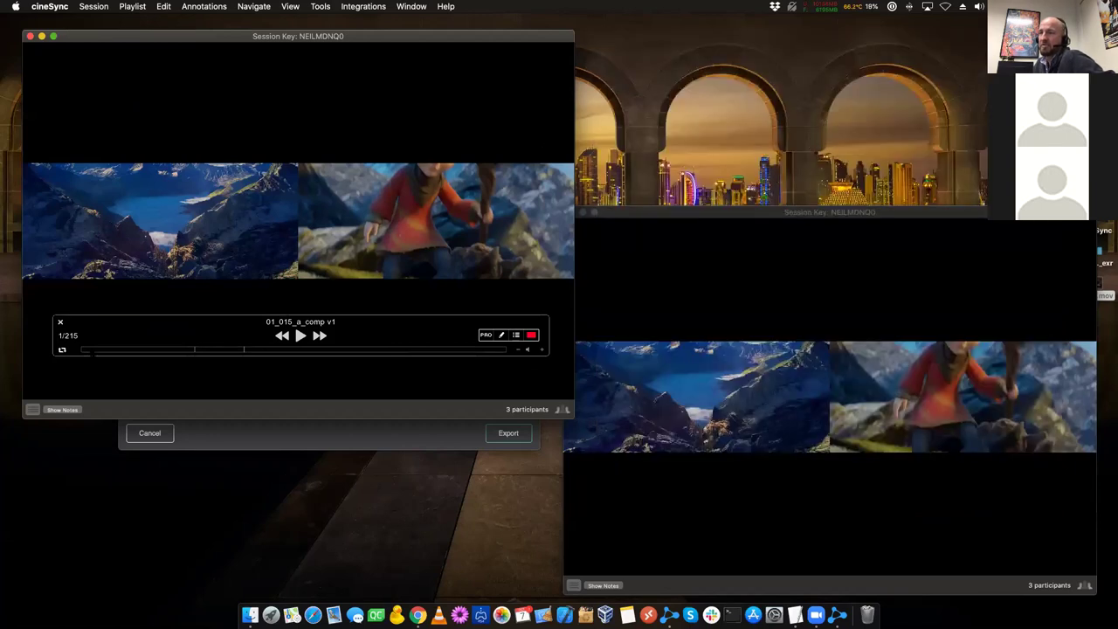
key("Right")
key("Right")
key("Right")
key("Right")
key("space")
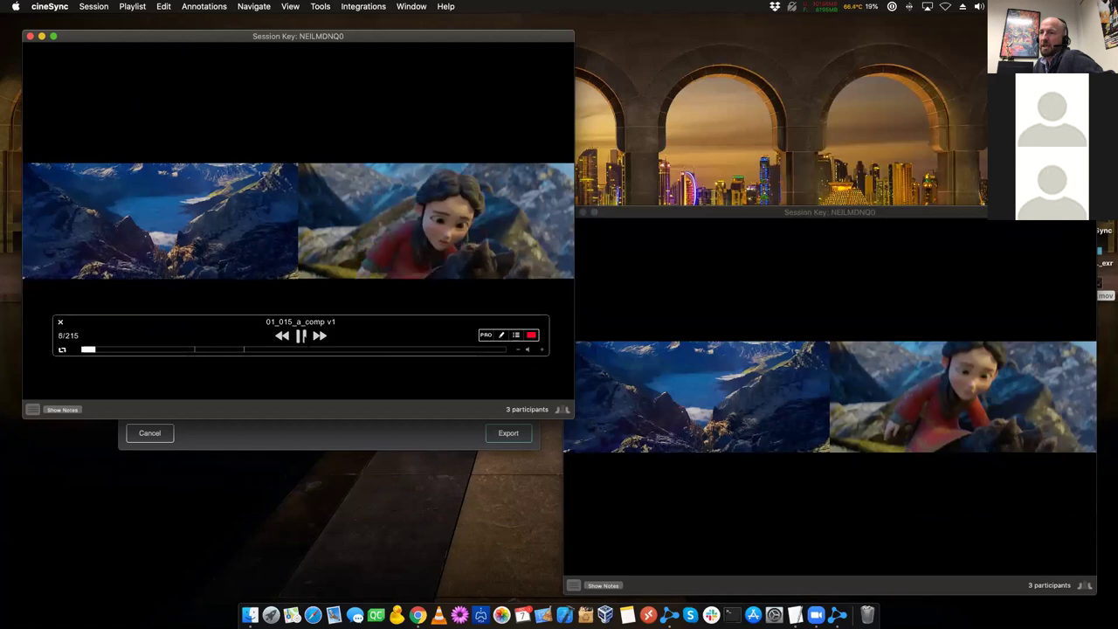
key("space")
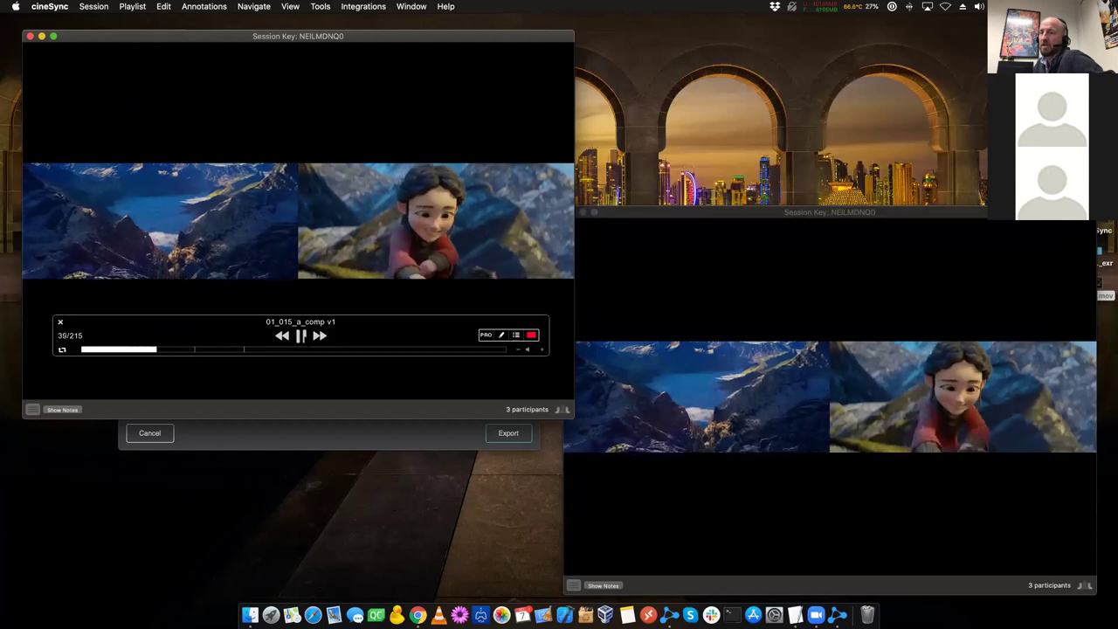
key("space")
key("space")
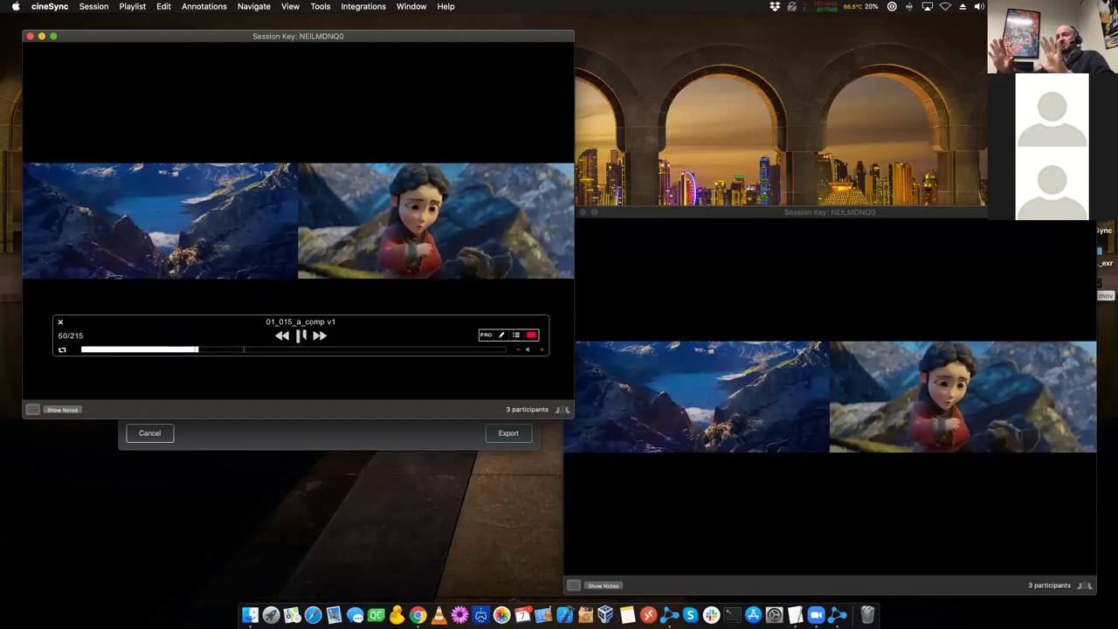
key("space")
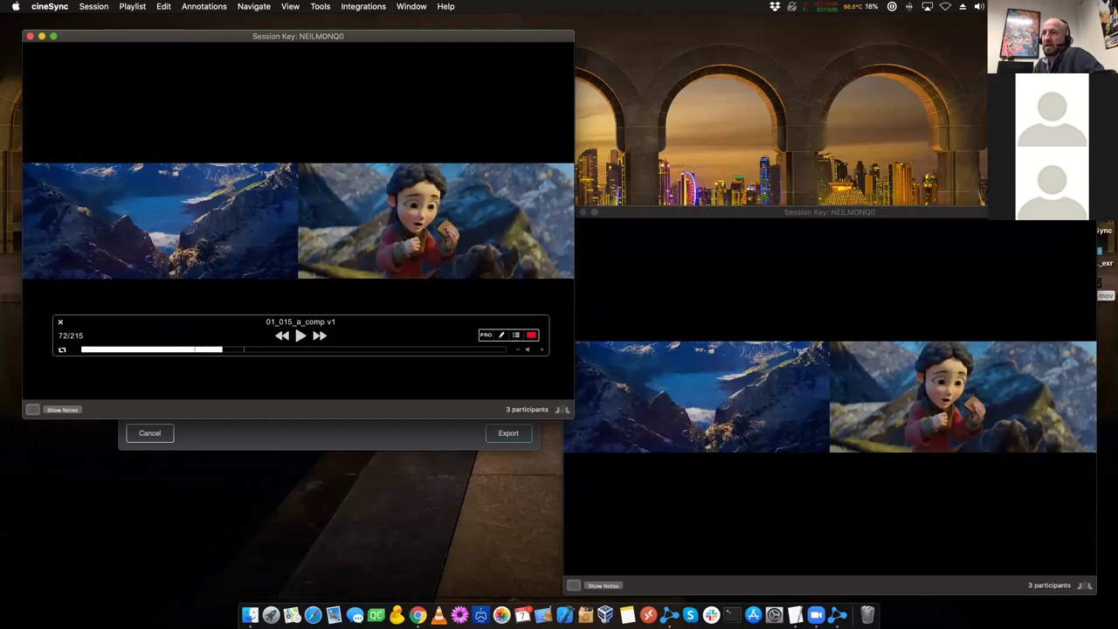
right_click(174, 121)
Stack the compared clips as a 50% opacity blend and replay it from an earlier frame
mouse_move(206, 203)
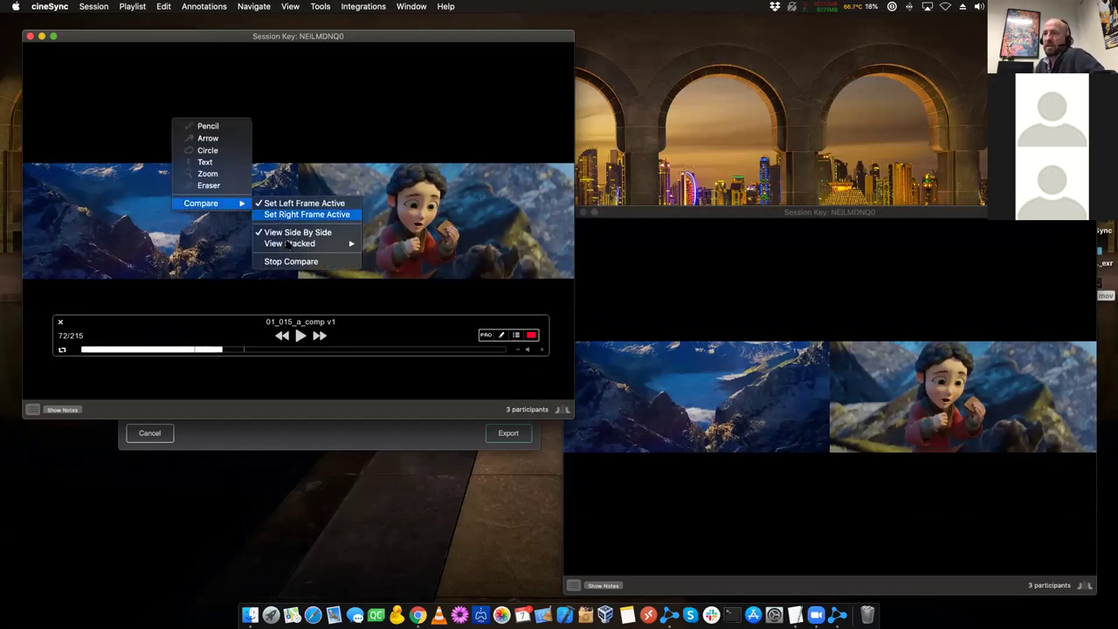
mouse_move(293, 244)
left_click(411, 255)
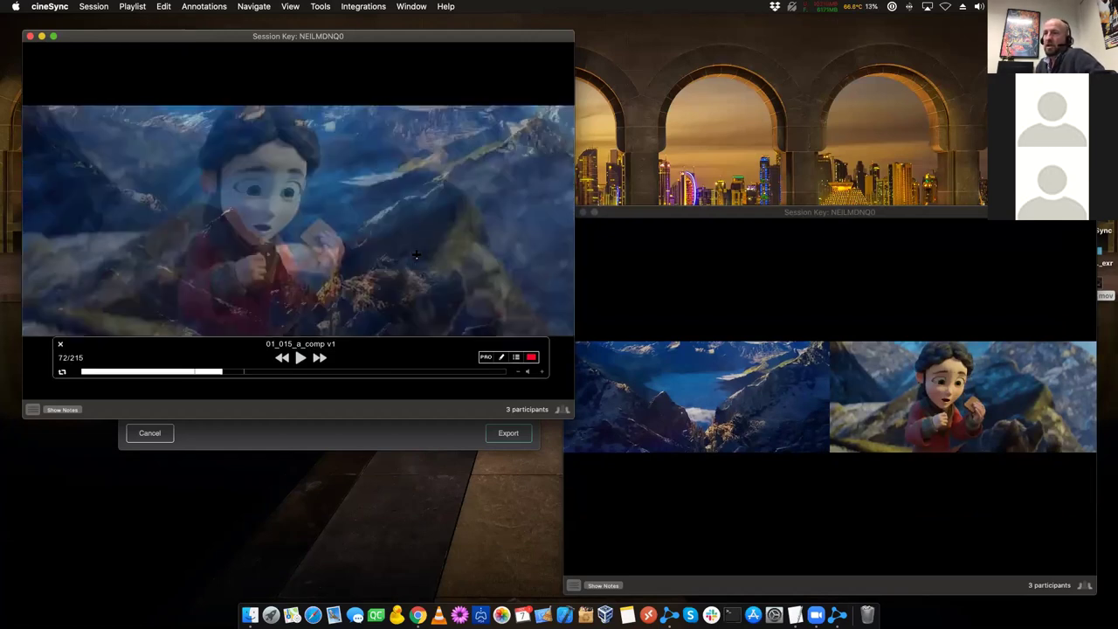
left_click(121, 373)
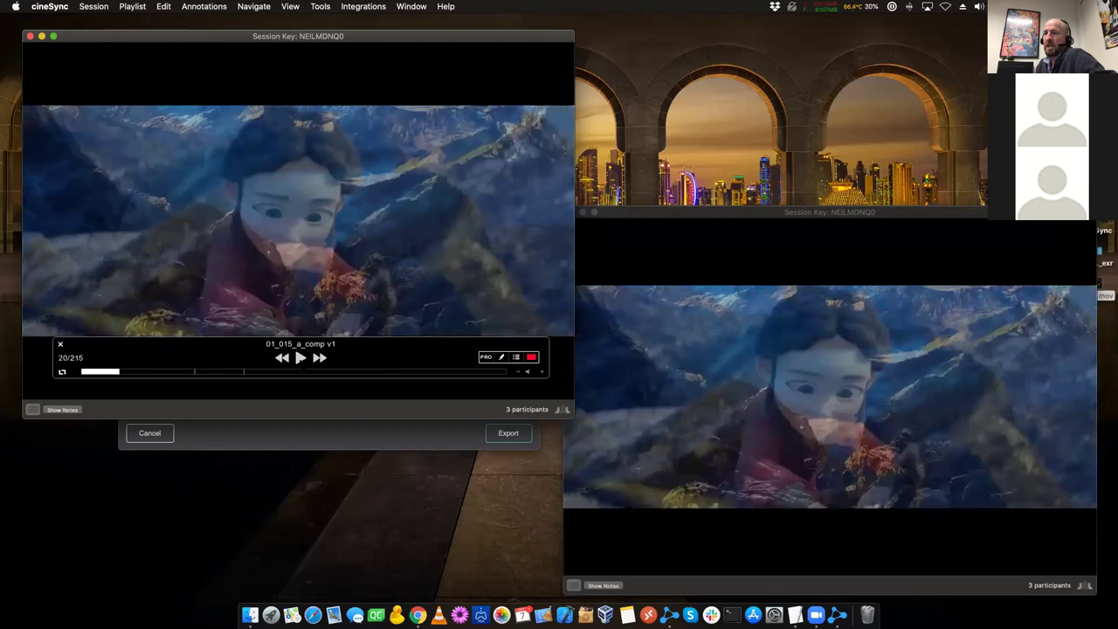
key("space")
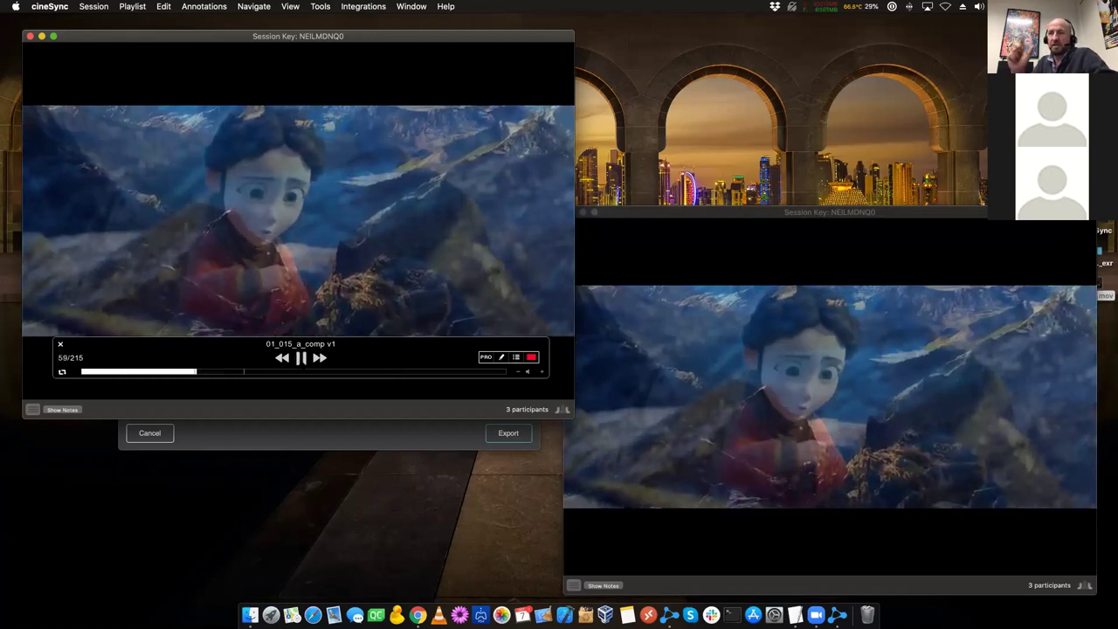
key("space")
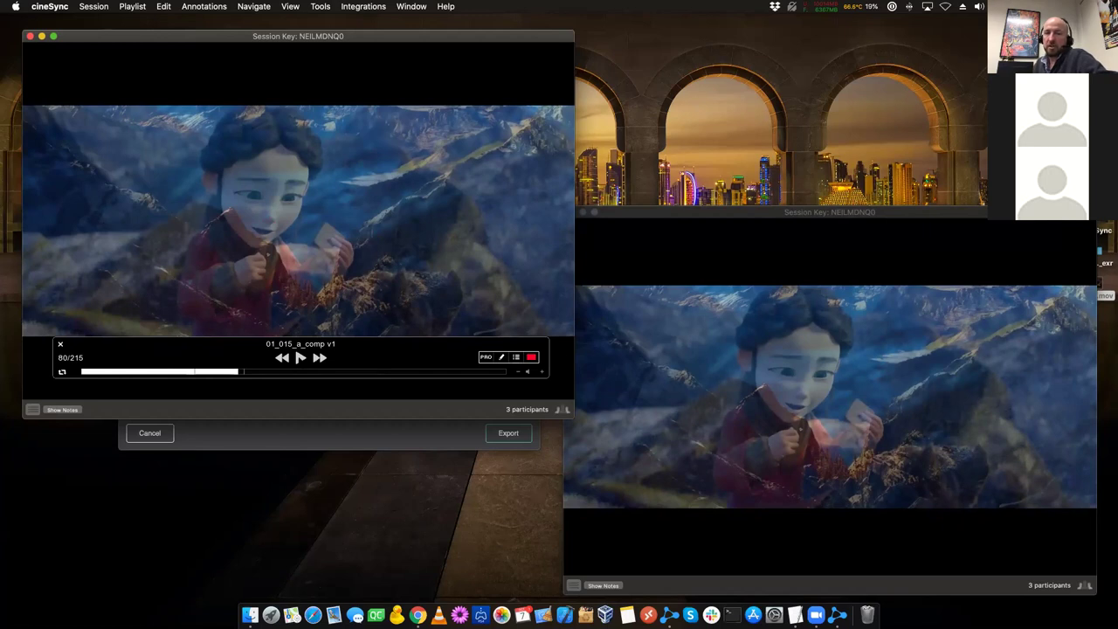
left_click(300, 358)
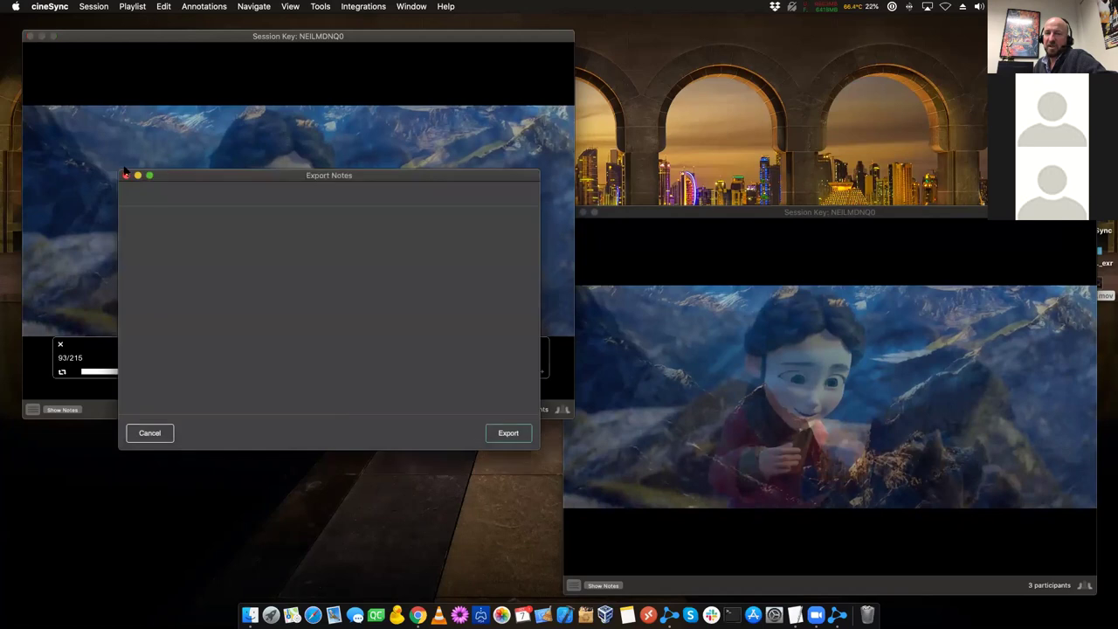
Load bump_L_R_side_by_side_720 v1 from the Playlist and close the media list
left_click(149, 433)
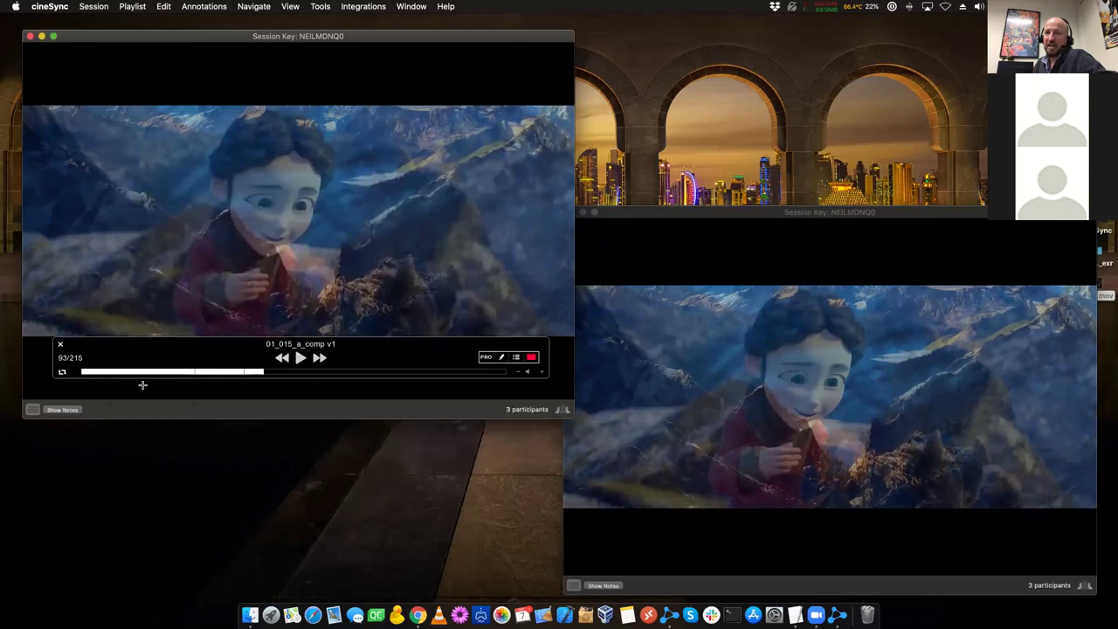
left_click(32, 411)
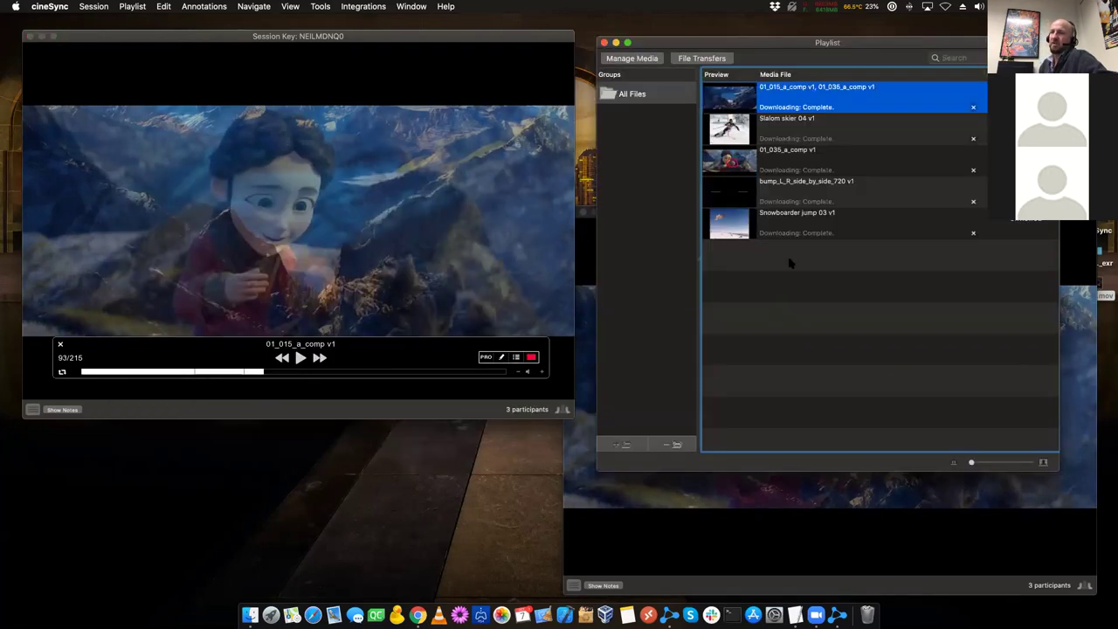
left_click(817, 163)
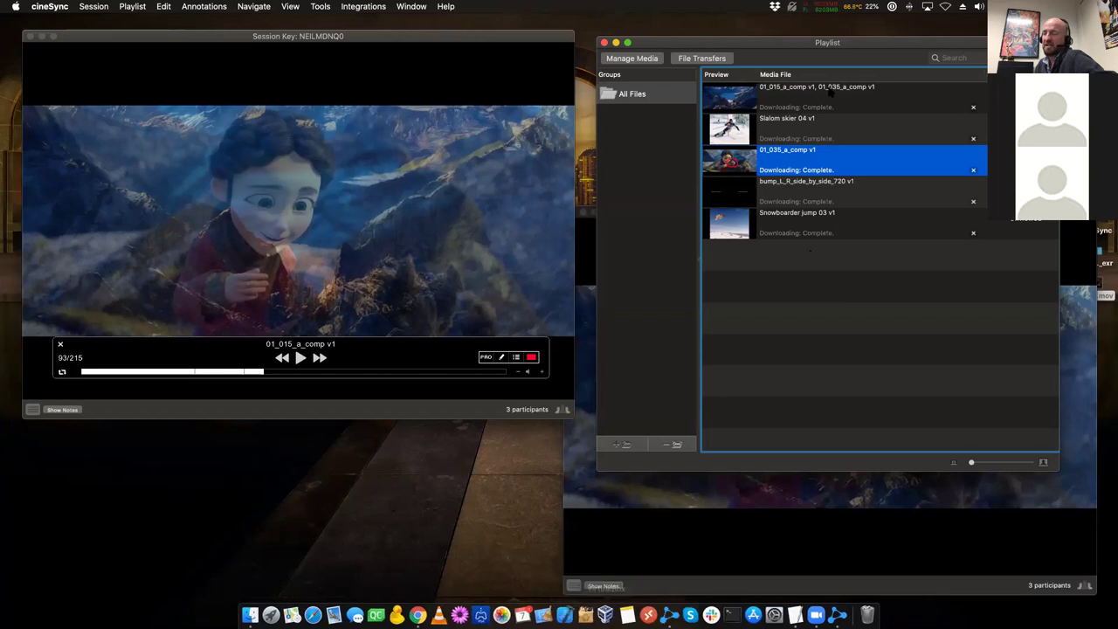
left_click(803, 187)
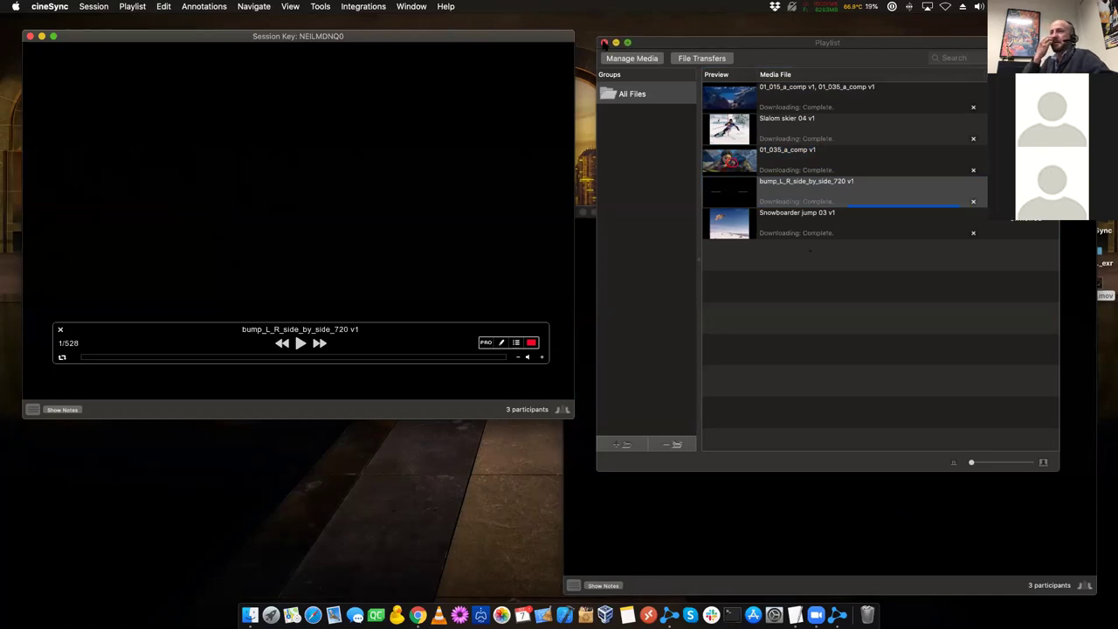
left_click(604, 42)
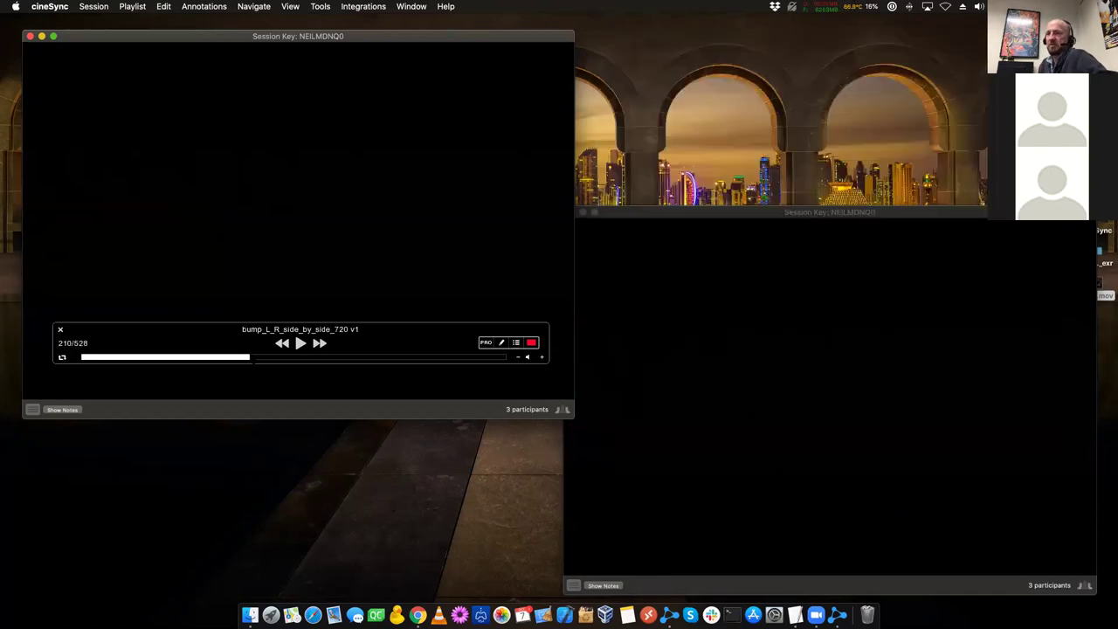
Open the 3D Stereo Settings, enable stereo, and play the clip to frame 283
left_click(322, 6)
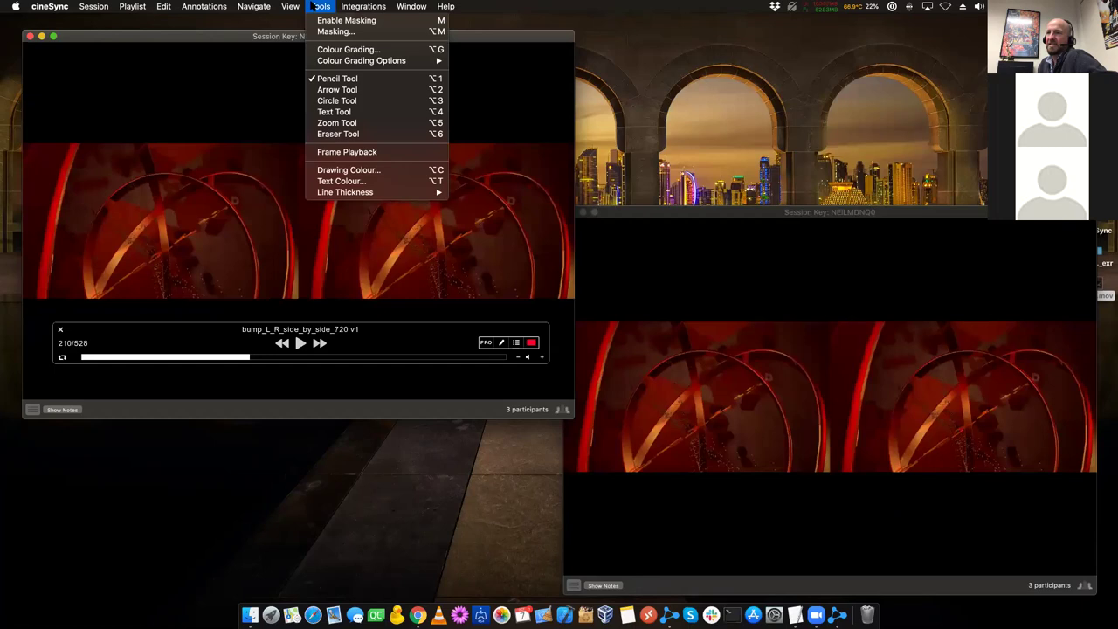
mouse_move(290, 6)
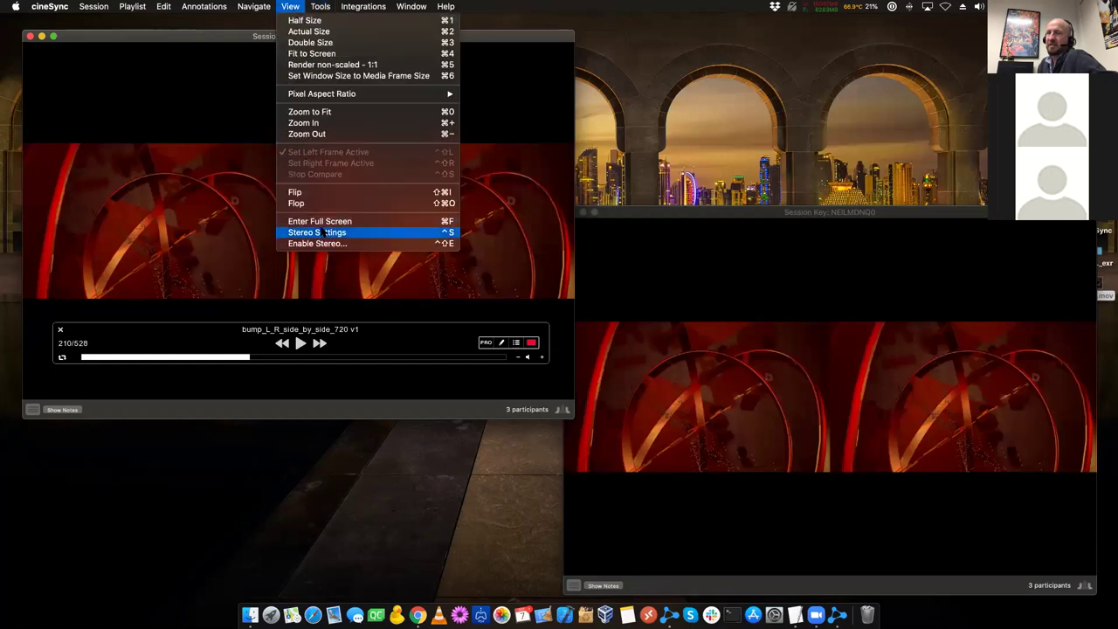
left_click(325, 229)
left_click_drag(245, 385, 682, 33)
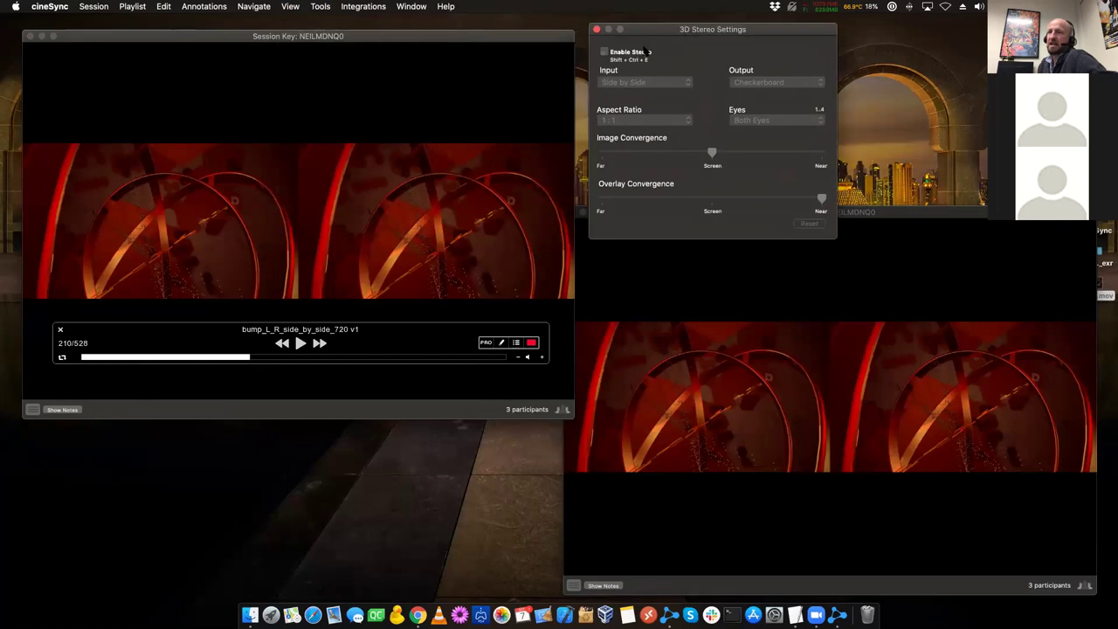
left_click(644, 51)
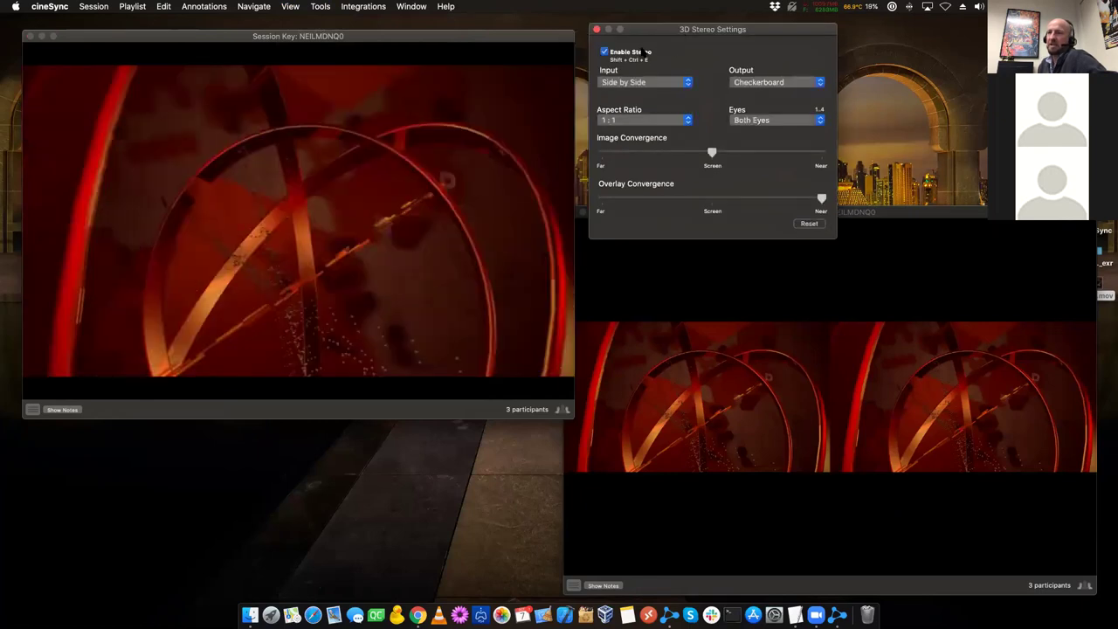
left_click(297, 375)
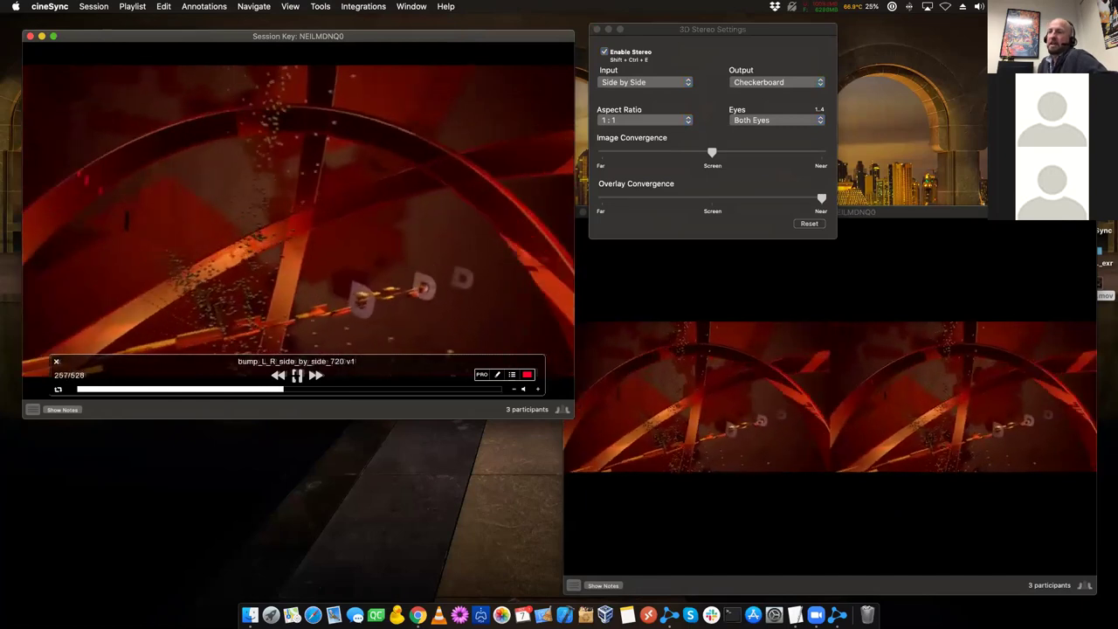
left_click(297, 375)
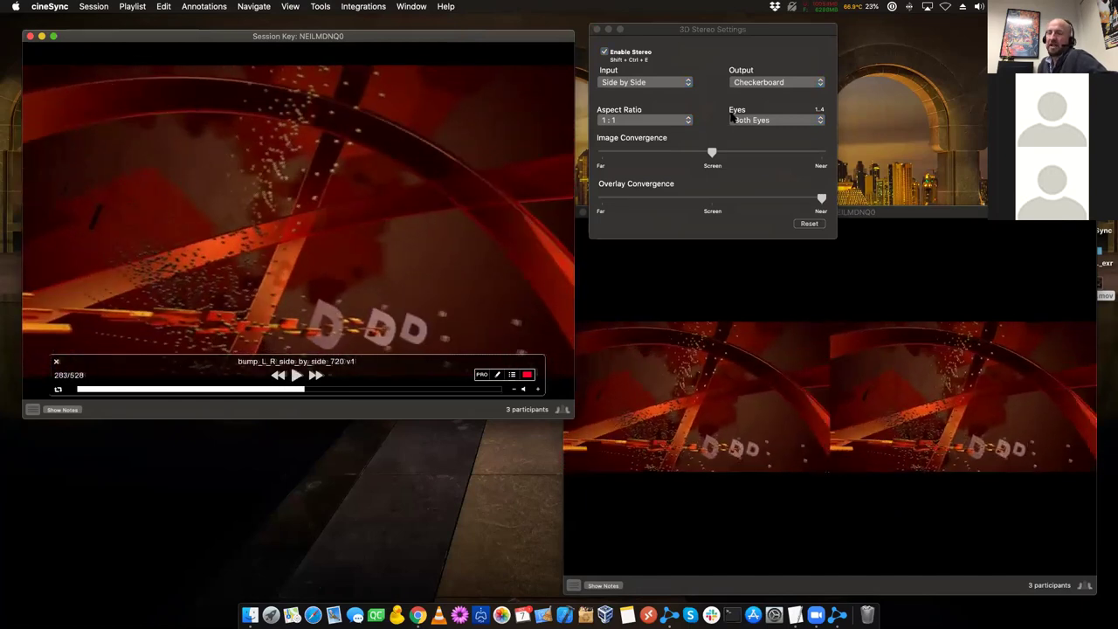
Try Interlaced and Anaglyph stereo outputs, then set the output back to Side by Side
left_click(766, 82)
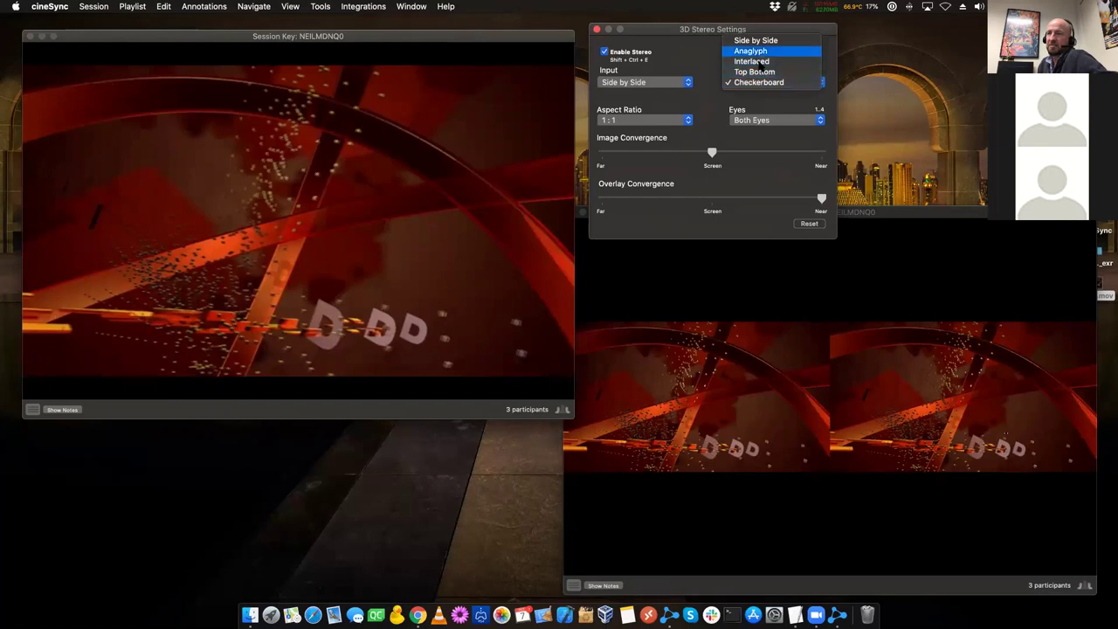
left_click(751, 61)
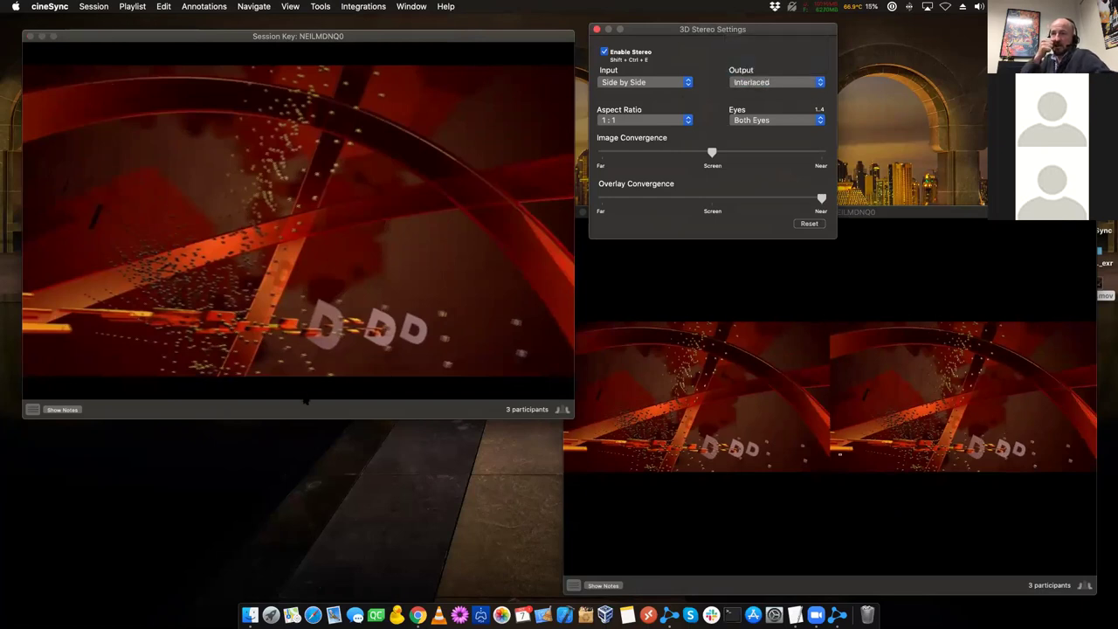
left_click(297, 374)
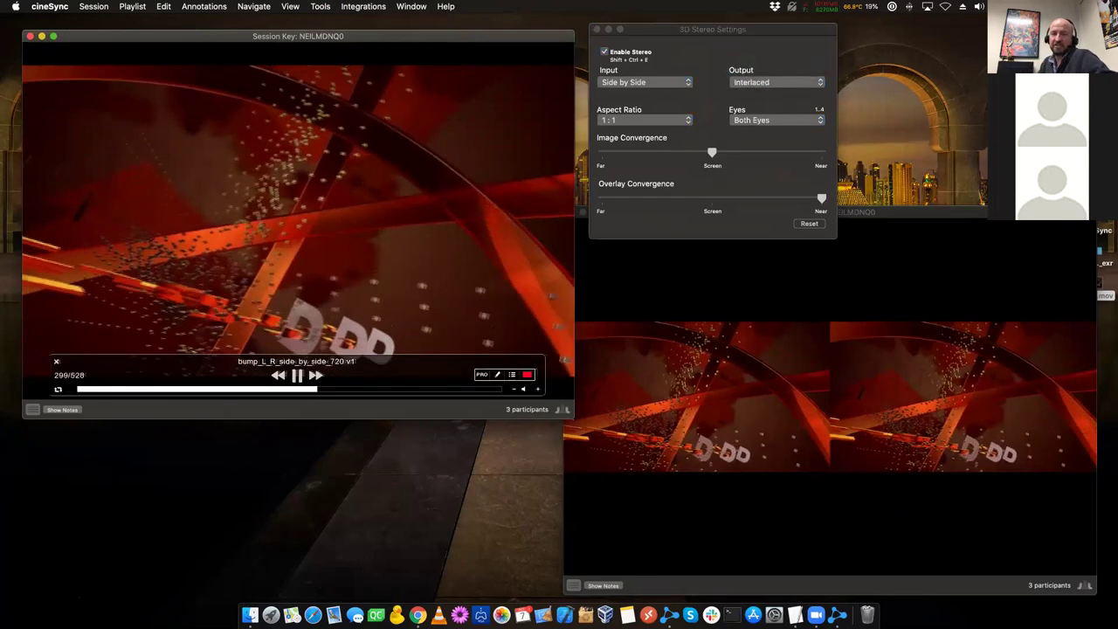
left_click(745, 82)
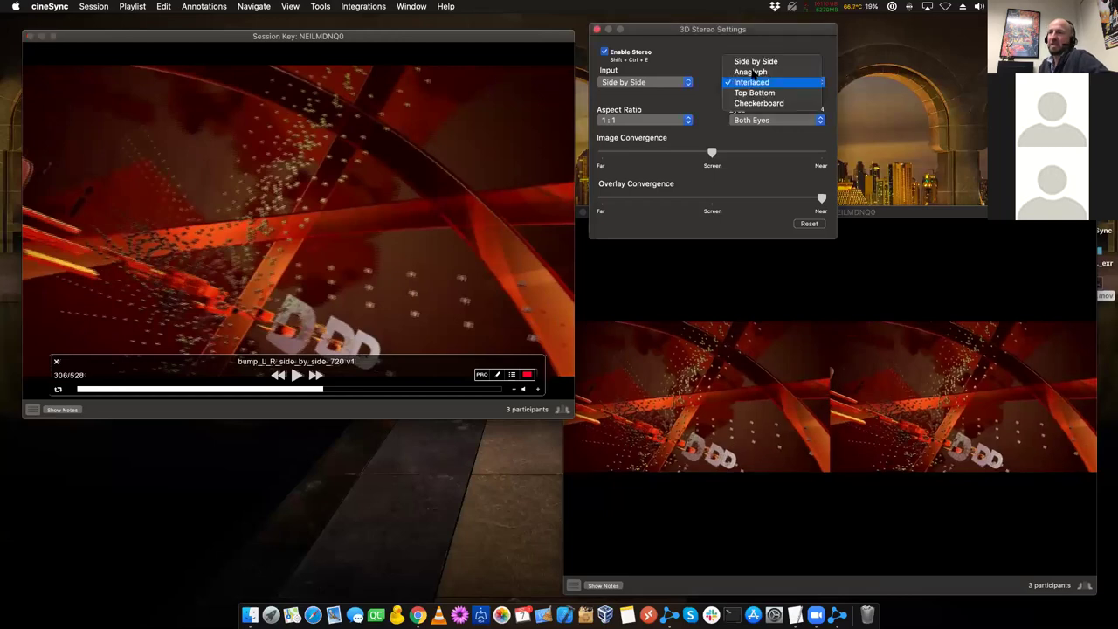
left_click(776, 72)
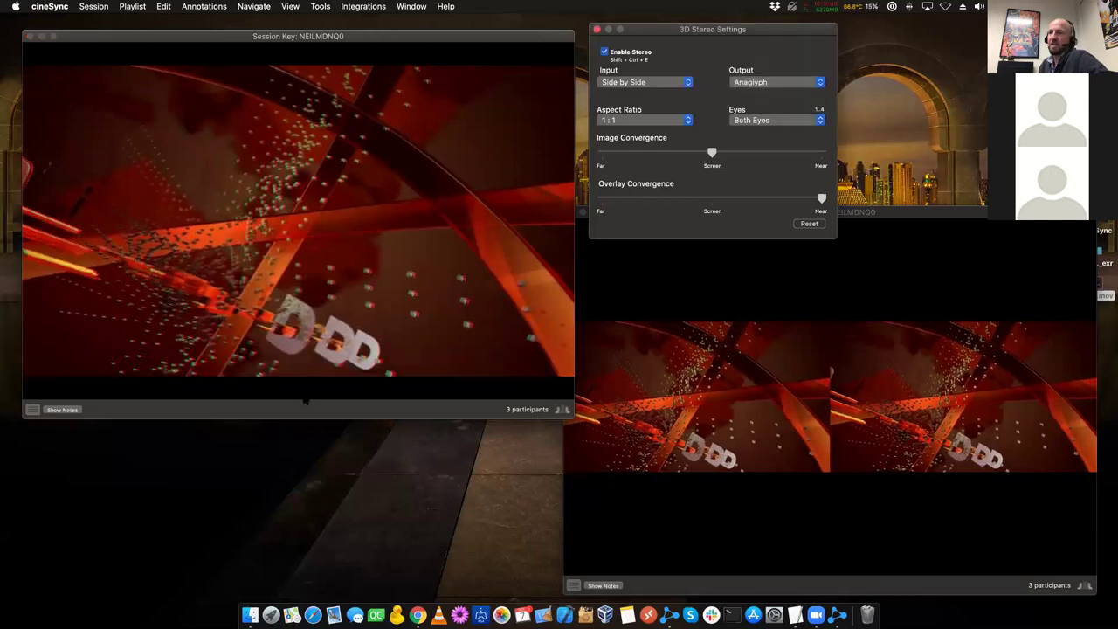
left_click(298, 375)
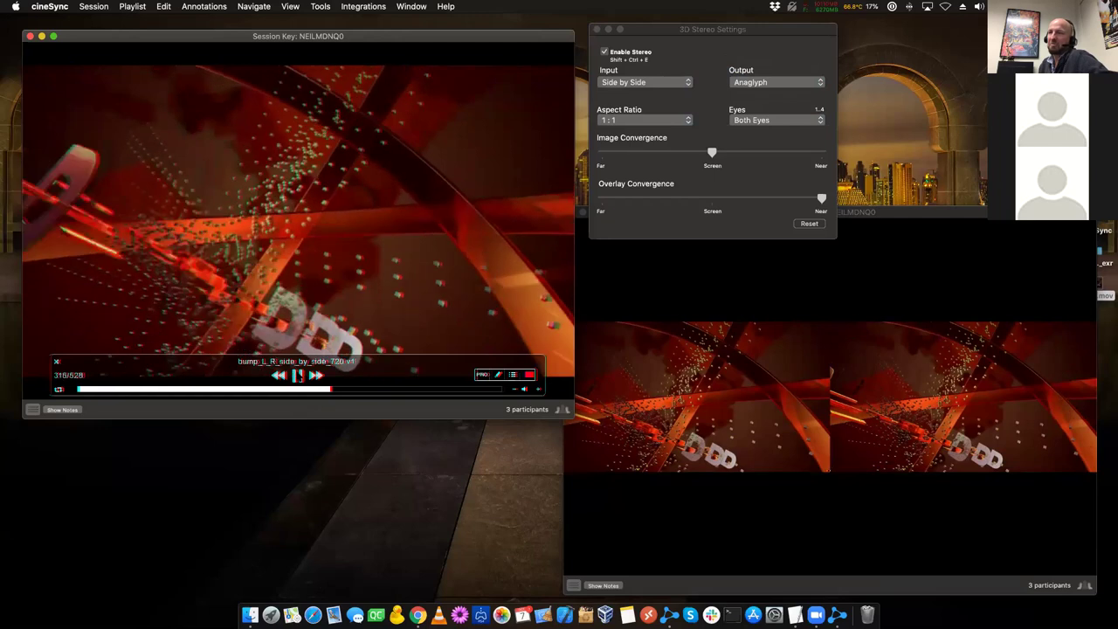
left_click(771, 82)
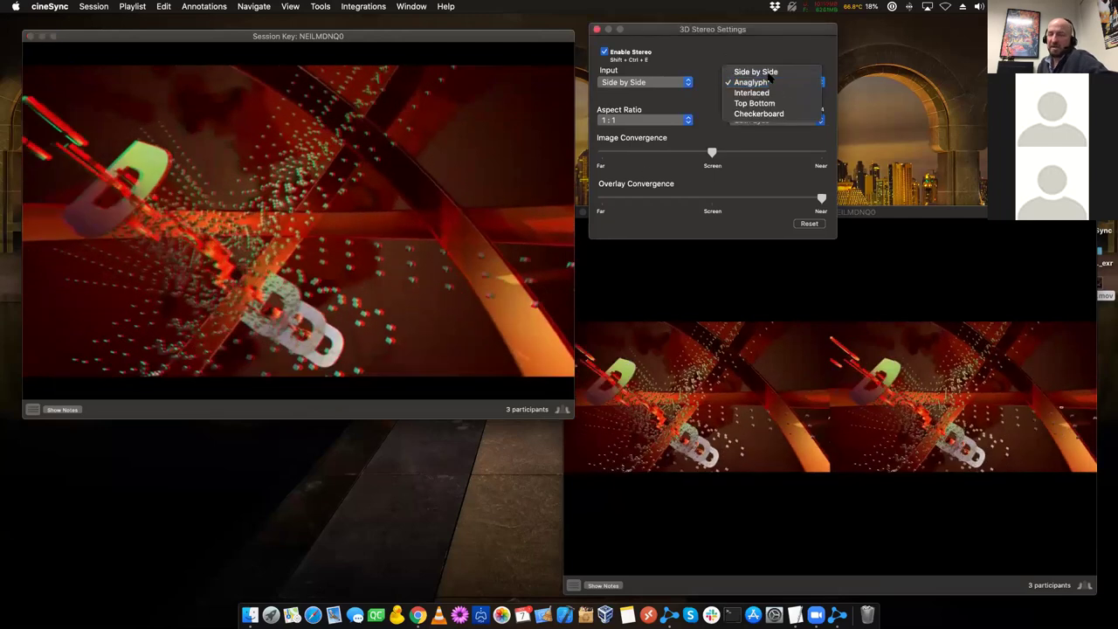
left_click(767, 72)
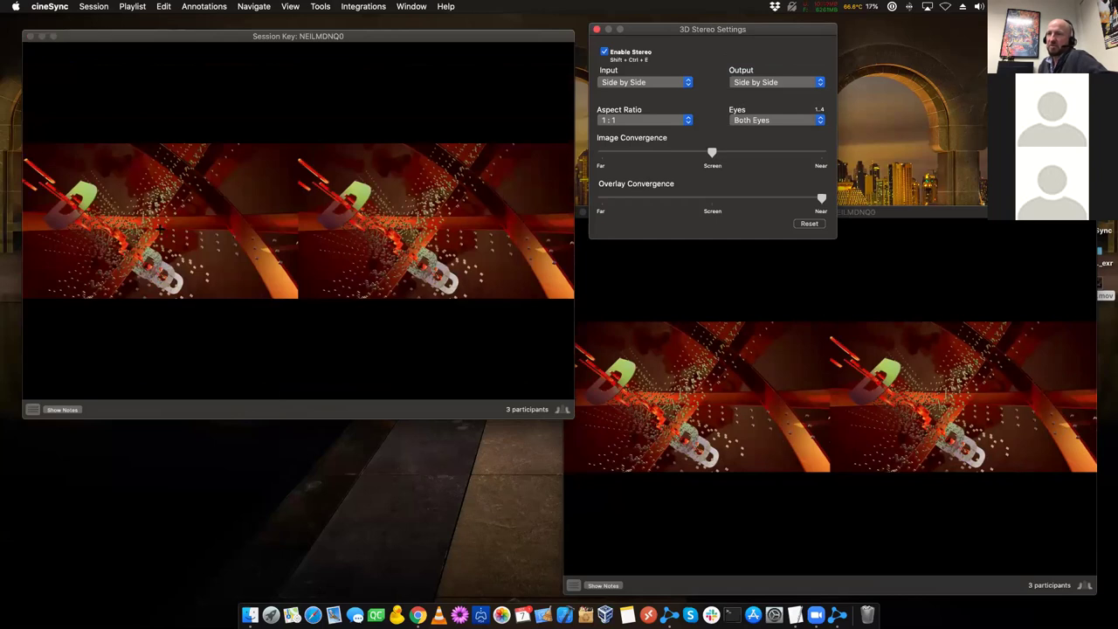
left_click(220, 242)
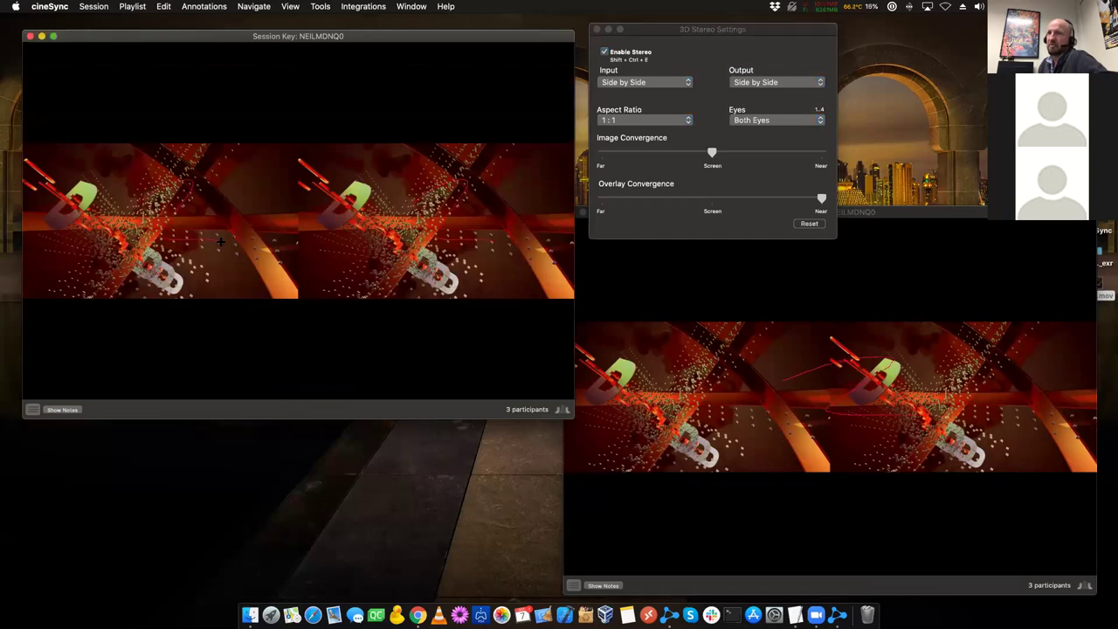
Widen the viewer, go to frame 99, and switch the stereo output to a merged image
mouse_move(183, 398)
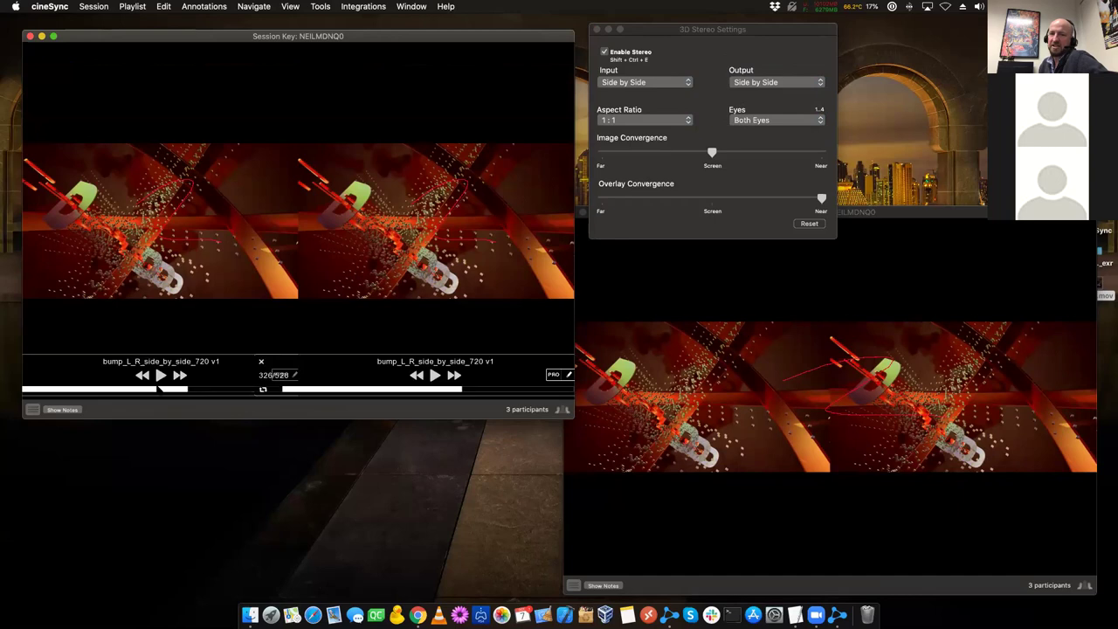
left_click_drag(574, 417, 837, 419)
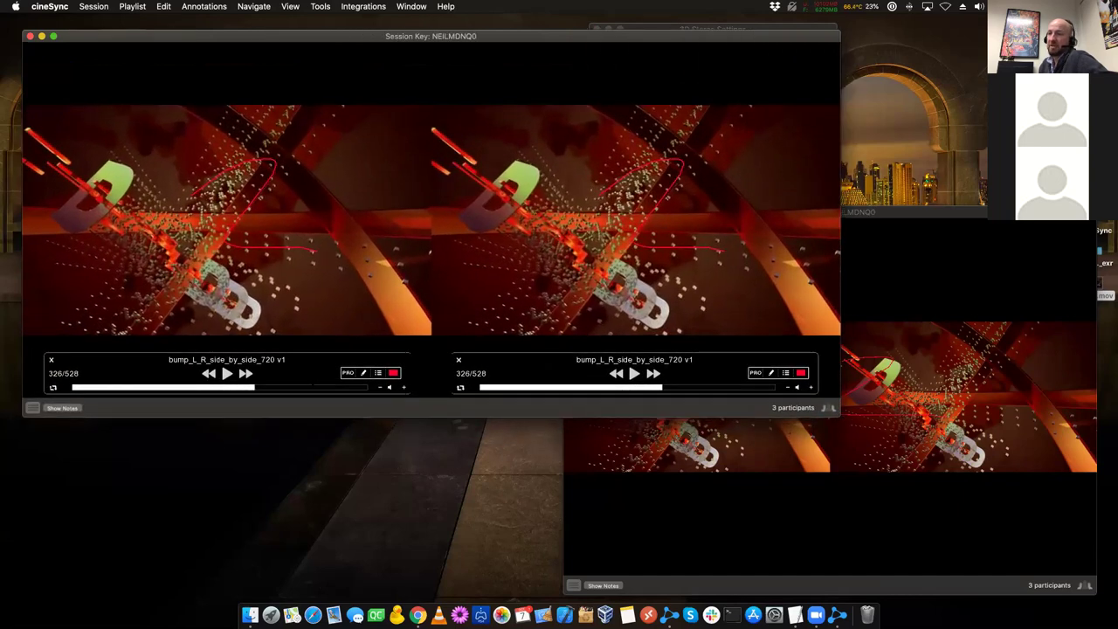
left_click(227, 373)
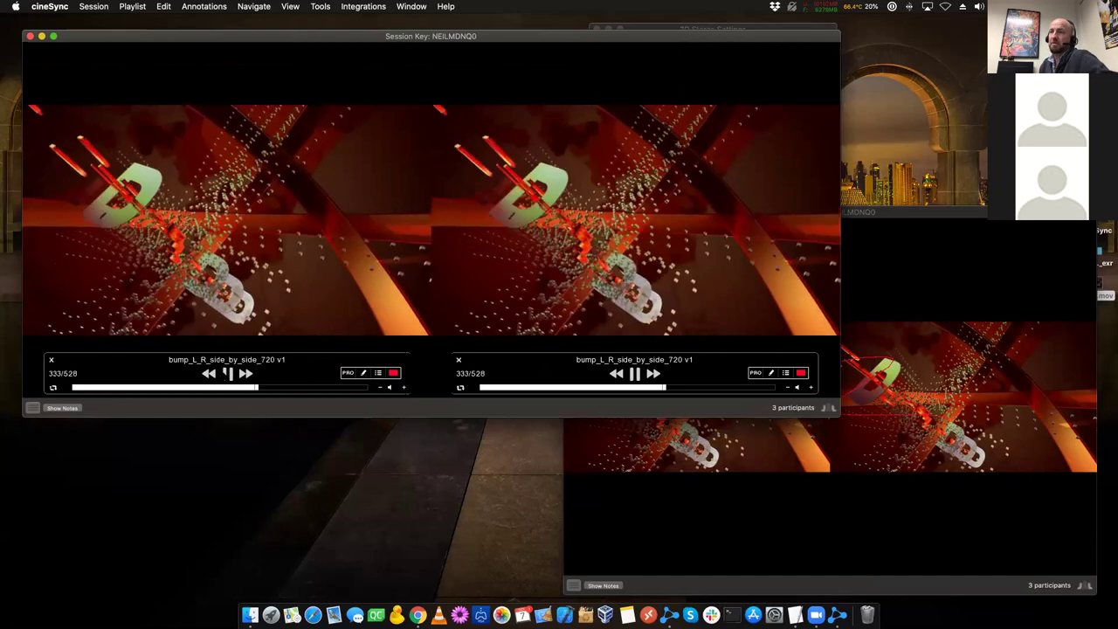
key("space")
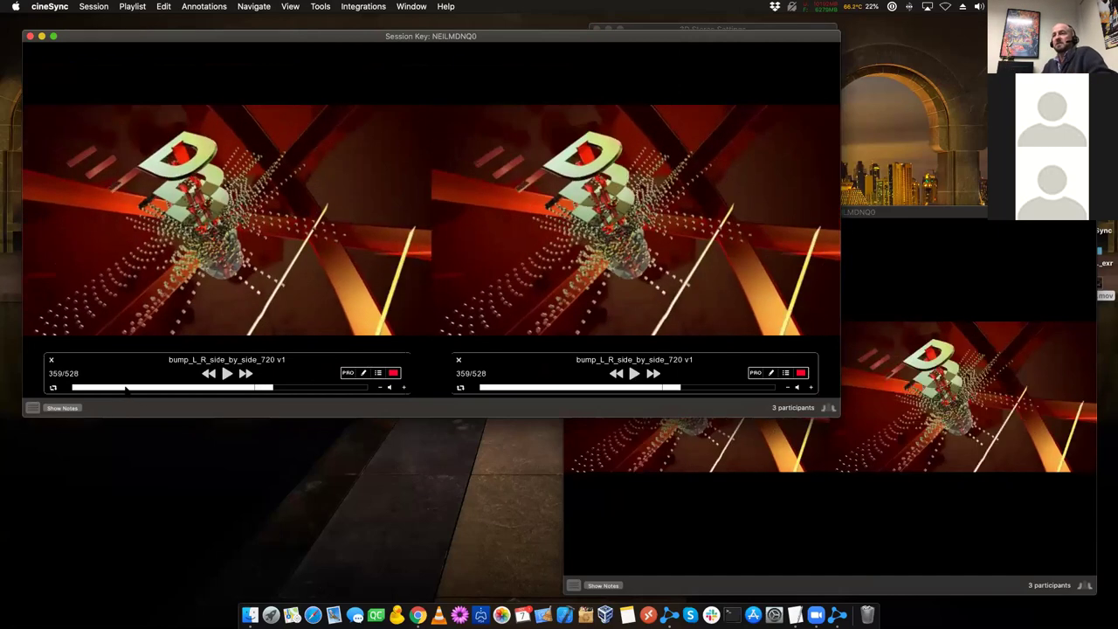
left_click(126, 387)
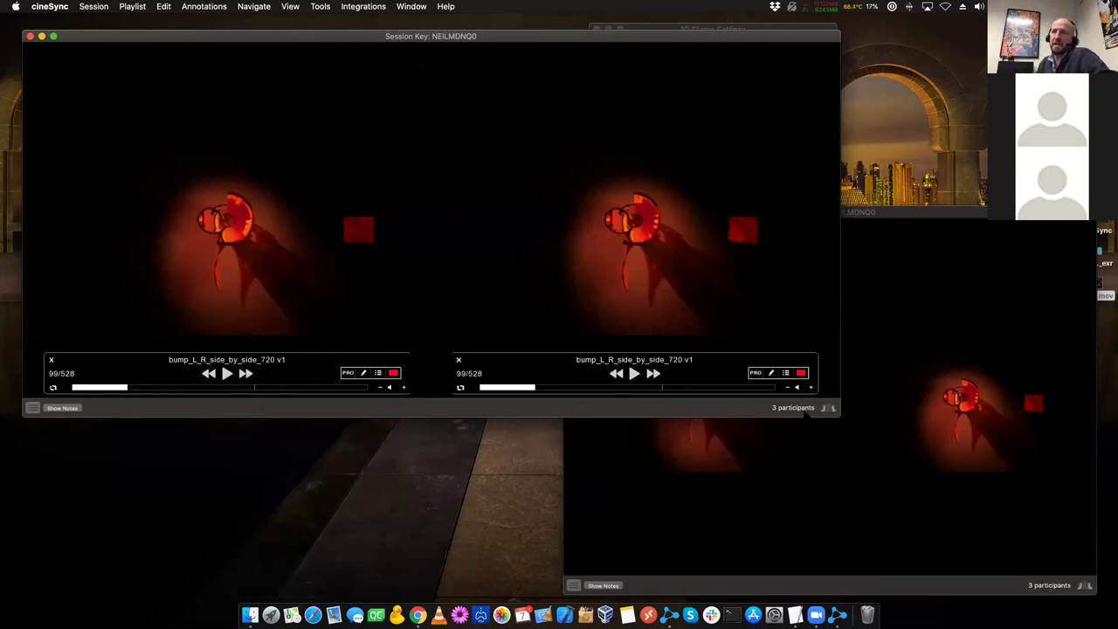
left_click_drag(821, 29, 1084, 154)
left_click(1039, 244)
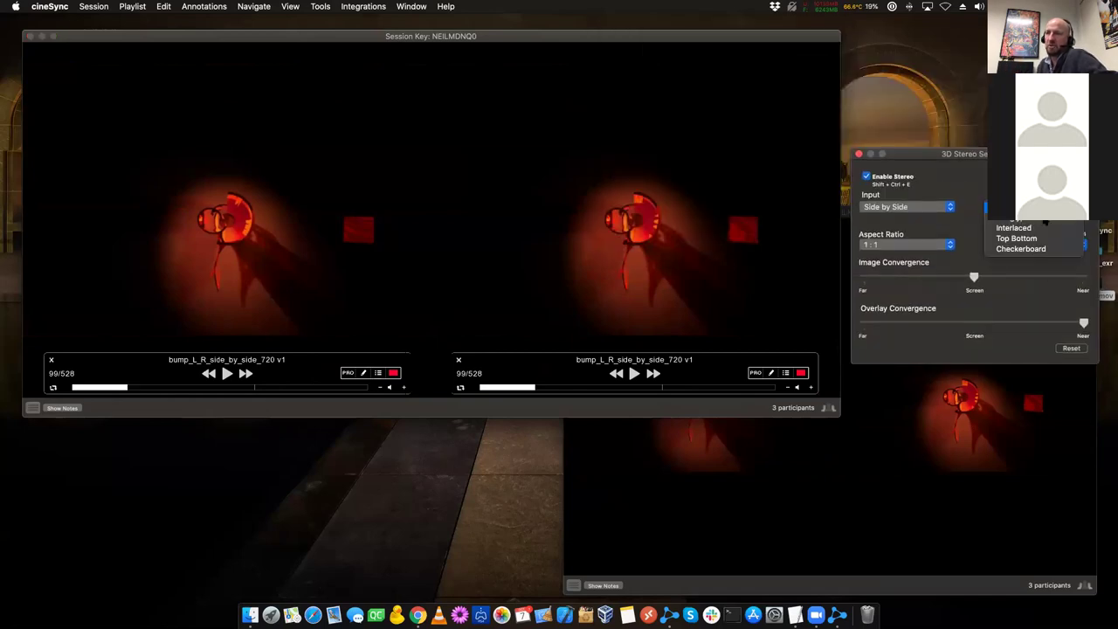
left_click(1040, 245)
Draw thin and thick red strokes, adjust Overlay Convergence, then disable stereo
left_click_drag(248, 241, 552, 283)
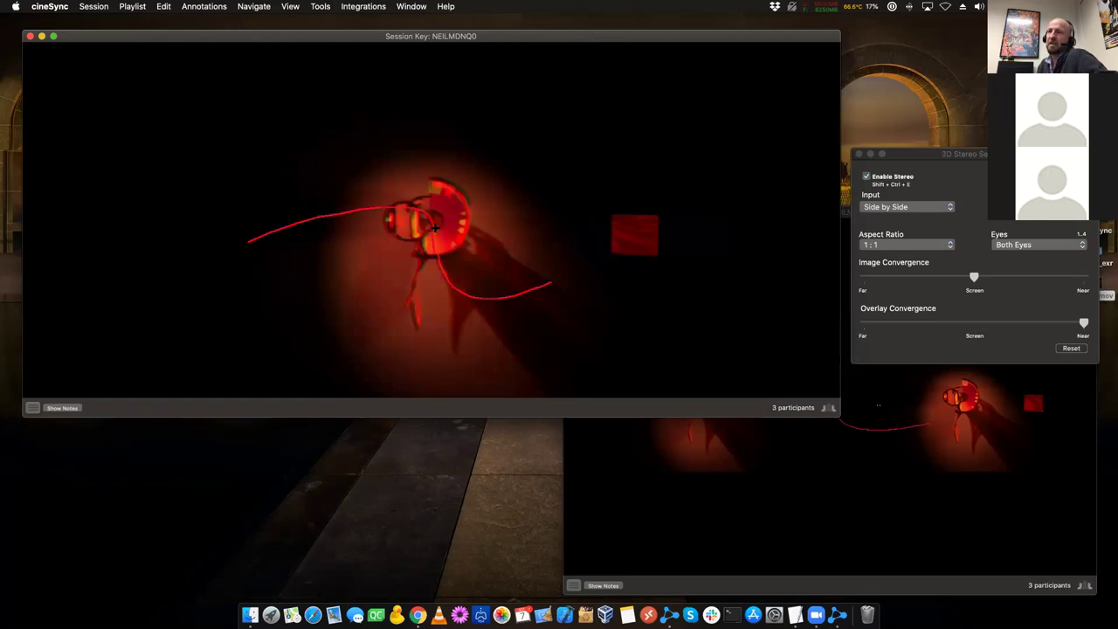
mouse_move(374, 256)
left_mouse_down()
mouse_move(461, 232)
mouse_move(503, 254)
mouse_move(589, 254)
mouse_move(619, 231)
left_mouse_up()
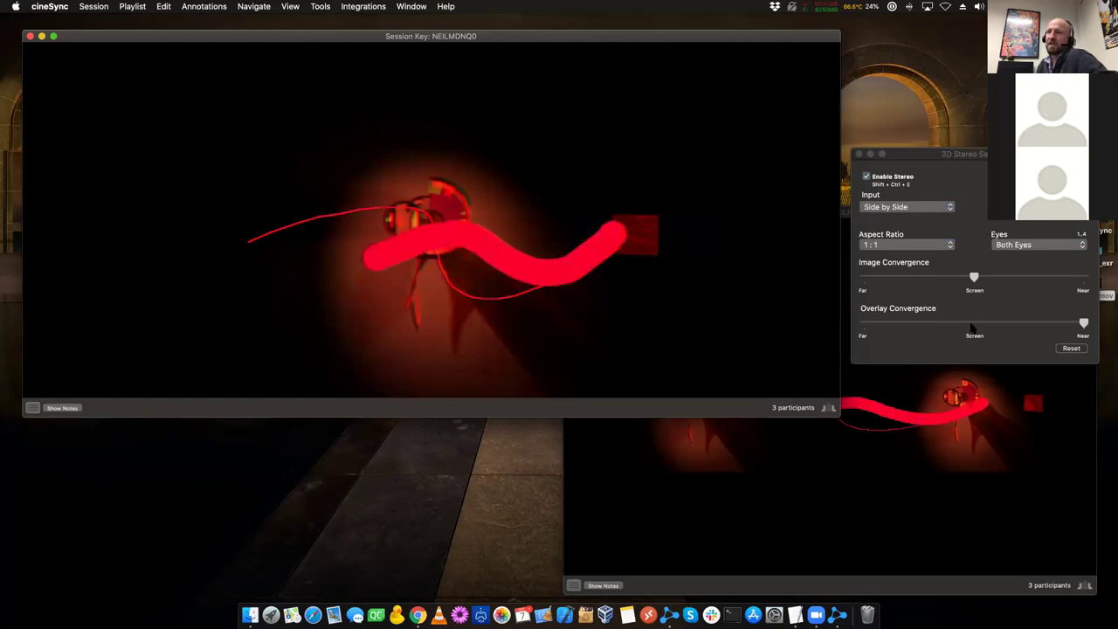
left_click_drag(1083, 325, 1036, 325)
mouse_move(911, 341)
left_mouse_down()
mouse_move(897, 323)
mouse_move(865, 324)
mouse_move(1084, 324)
mouse_move(942, 323)
mouse_move(1058, 323)
left_mouse_up()
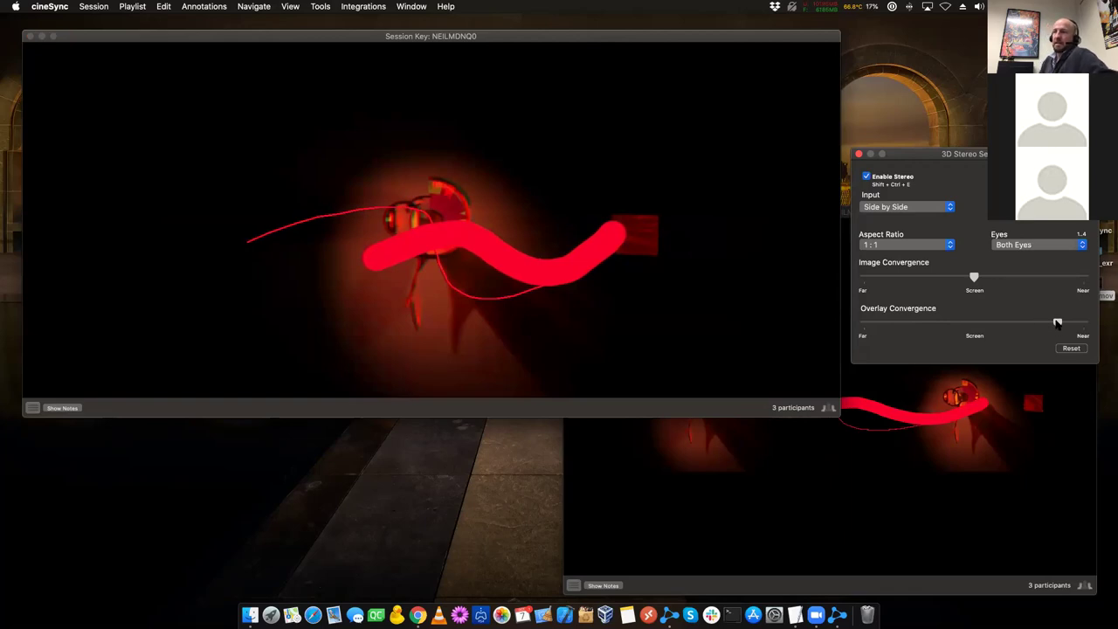
left_click(884, 176)
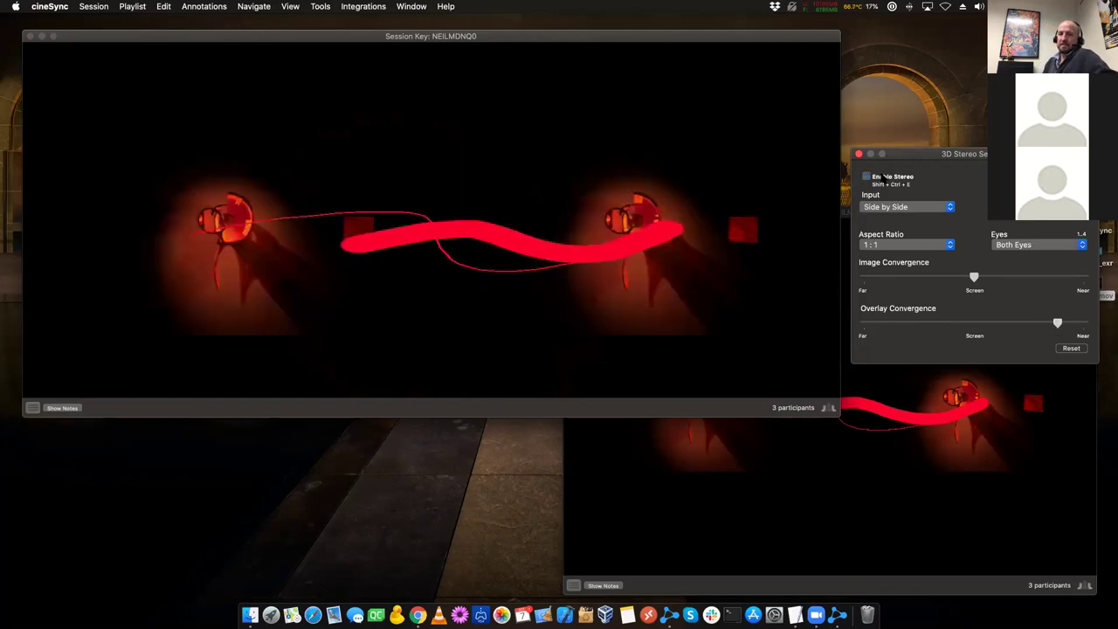
Close the 3D Stereo Settings, shrink the viewer, and open the Playlist with both comp clips selected
left_click(859, 154)
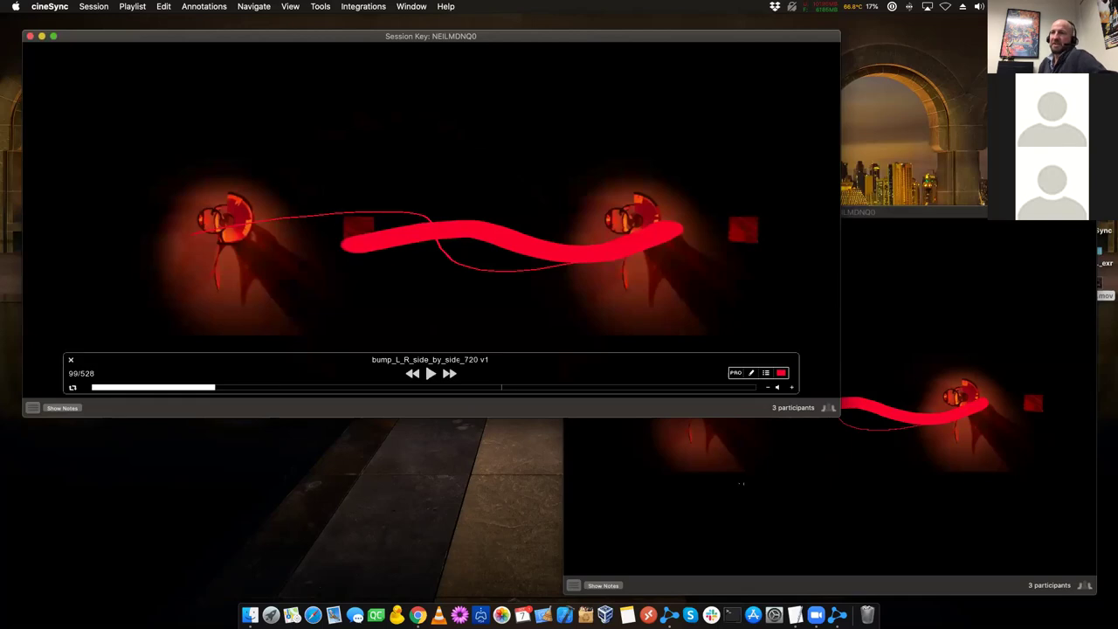
left_click_drag(839, 416, 530, 419)
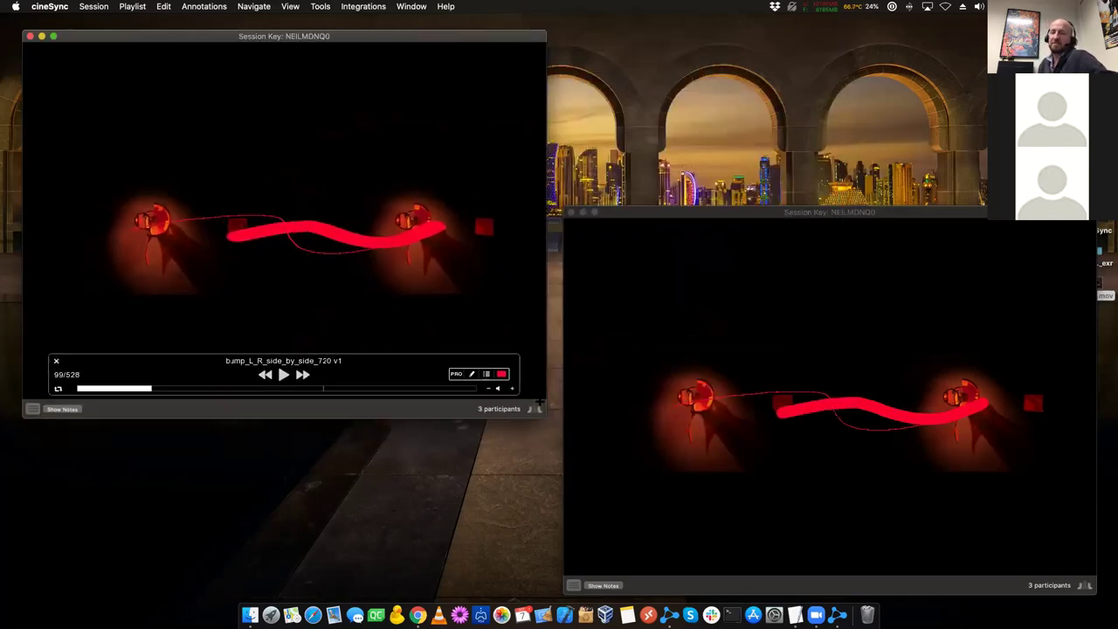
left_click(325, 6)
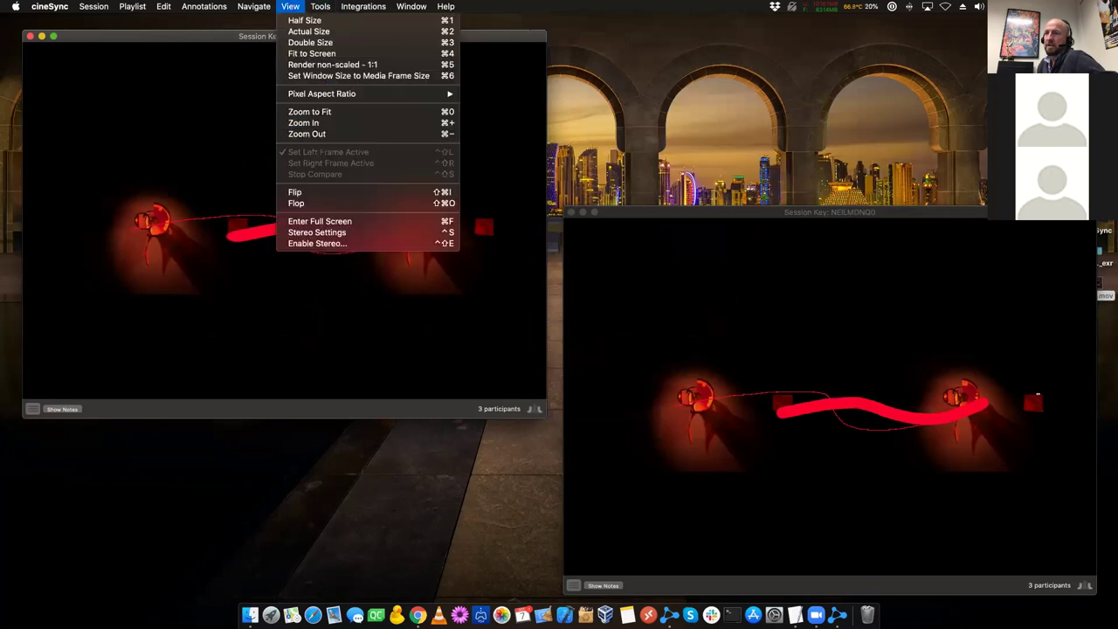
left_click(31, 410)
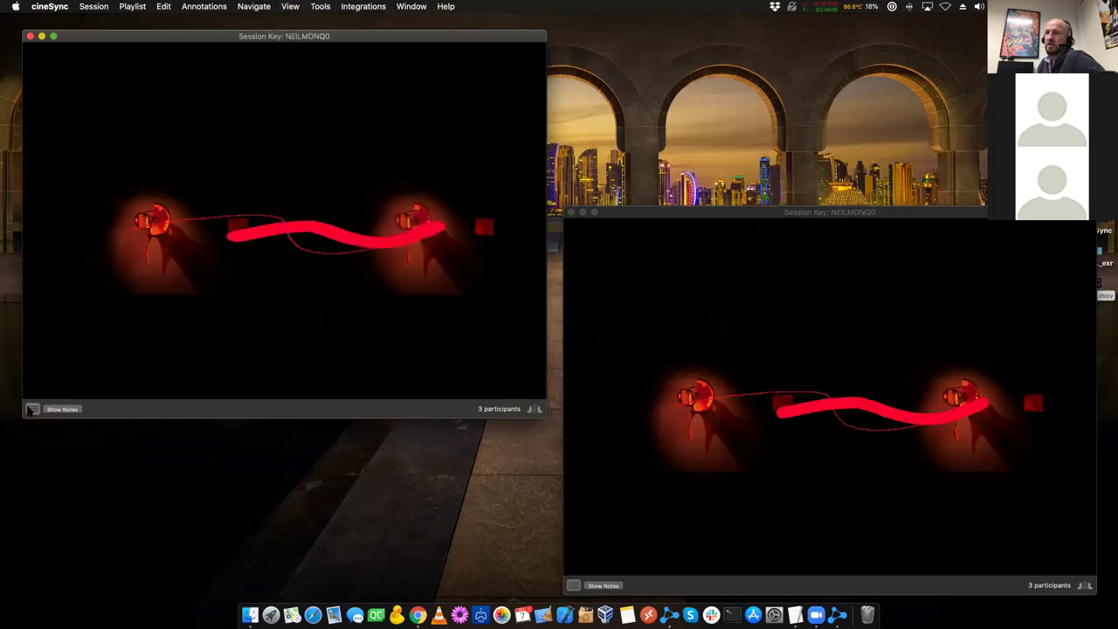
left_click(791, 157)
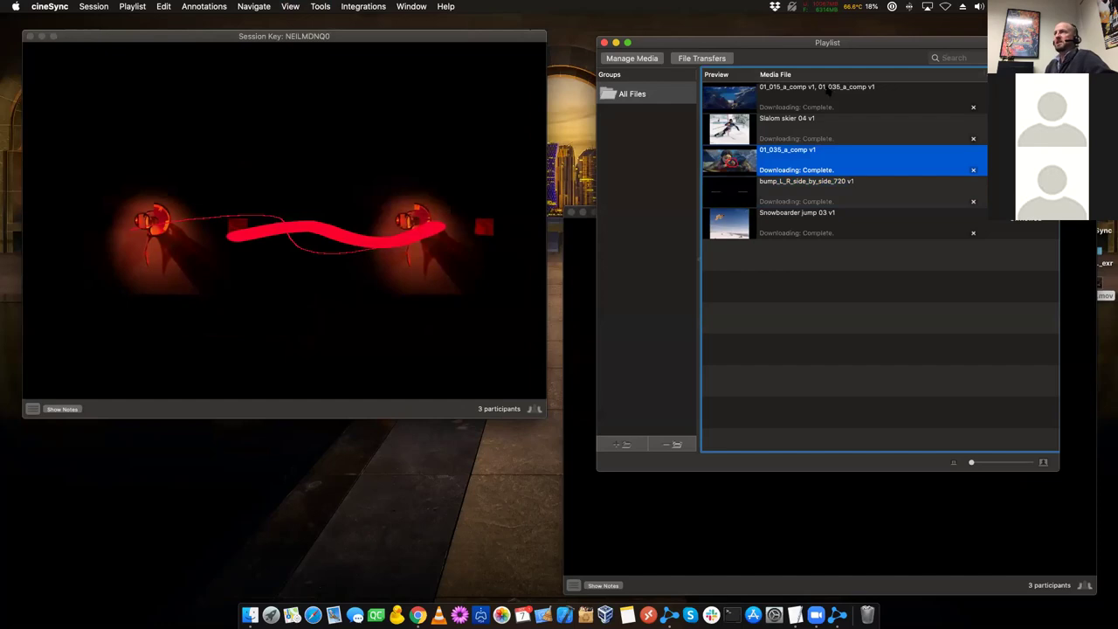
left_click(813, 97, "super")
Stop the comparison on the 01_015_a_comp v1 entry
left_click(901, 270)
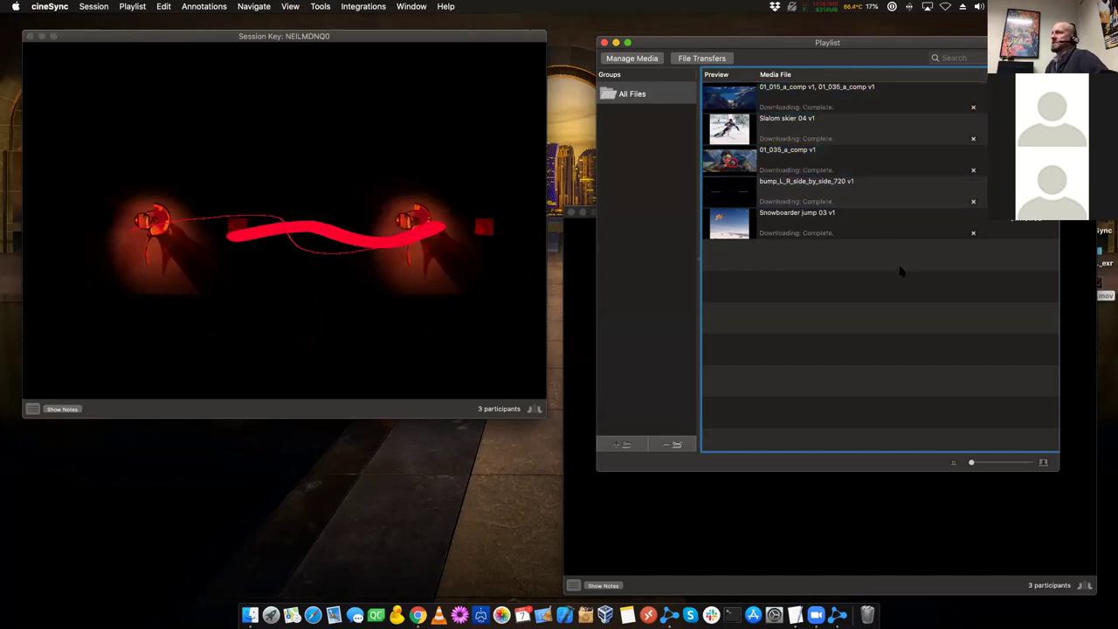
left_click(814, 98)
right_click(855, 96)
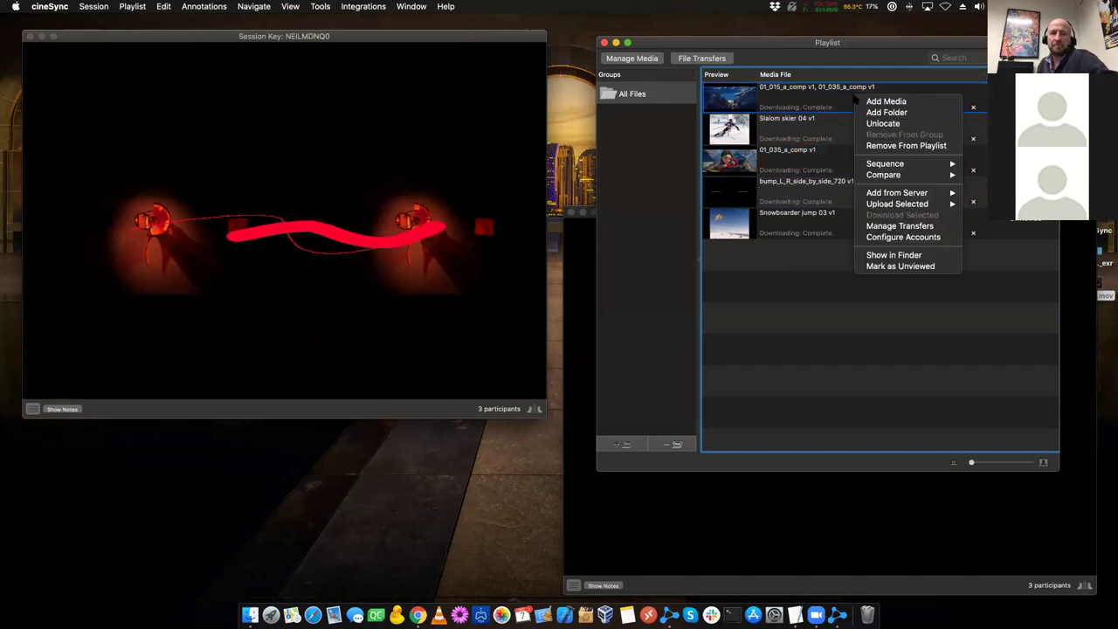
mouse_move(900, 175)
left_click(1013, 226)
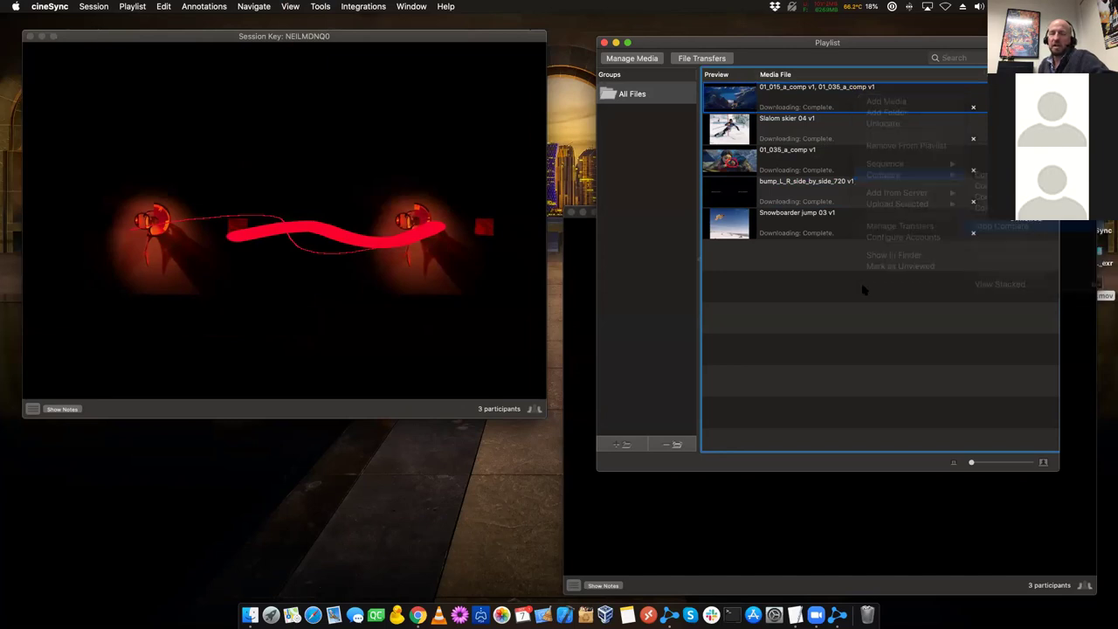
Select both comp clips and start Make Sequence, then cancel the naming prompt
left_click(793, 169)
left_click(810, 98, "super")
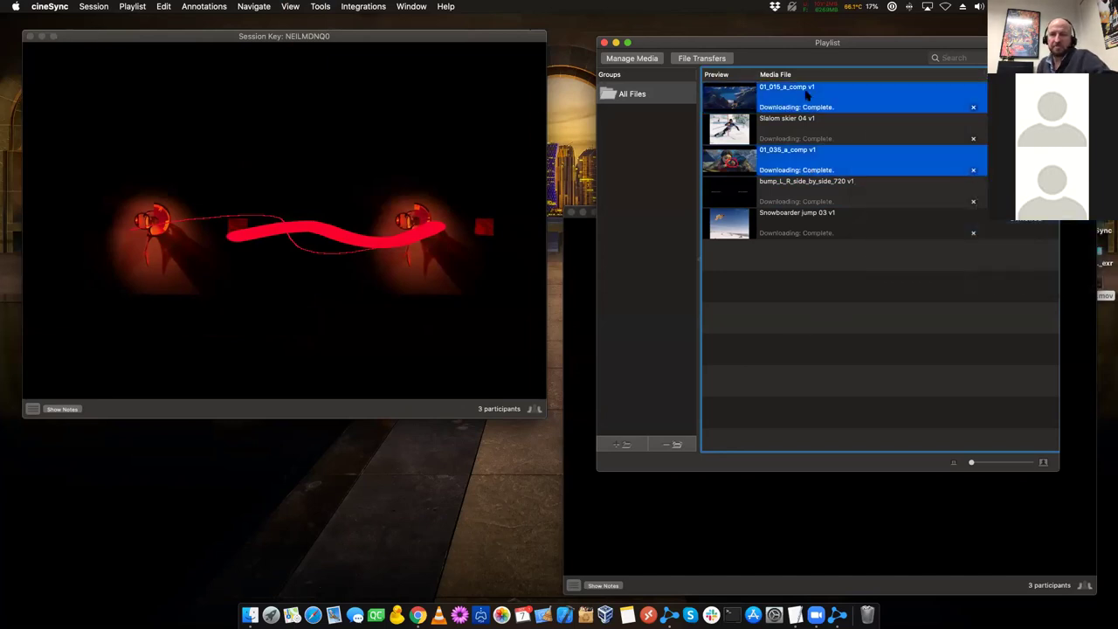
right_click(812, 94)
mouse_move(844, 170)
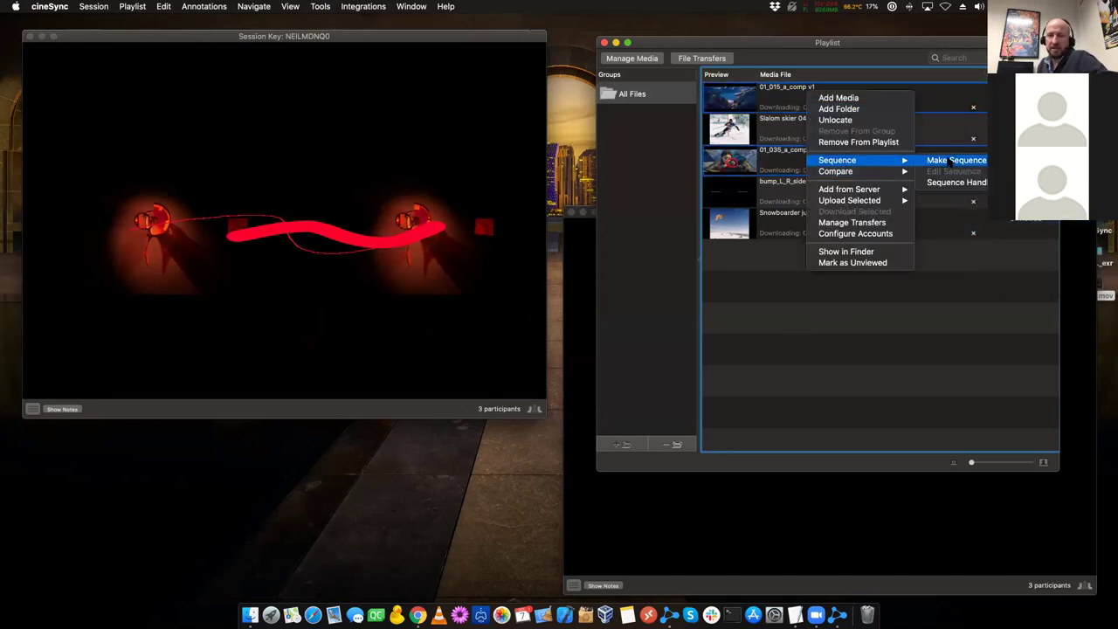
left_click(949, 159)
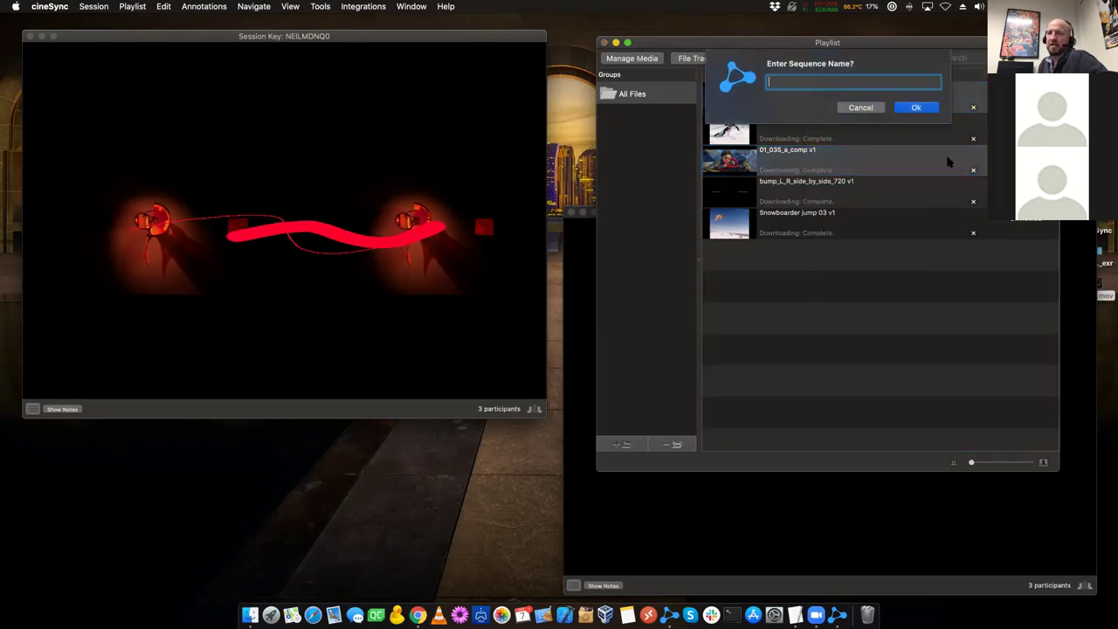
left_click(870, 106)
Reselect 01_035_a_comp v1 and 01_015_a_comp v1 and make a sequence named 'test'
left_click(852, 173)
left_click(882, 331)
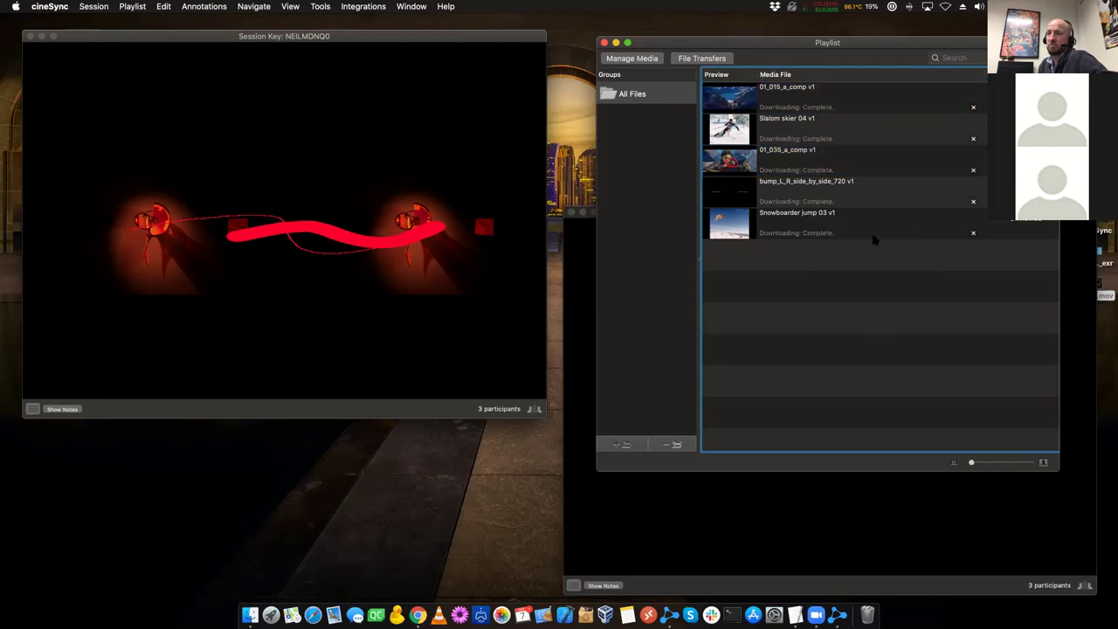
left_click(818, 168)
left_click(826, 108, "super")
right_click(821, 99)
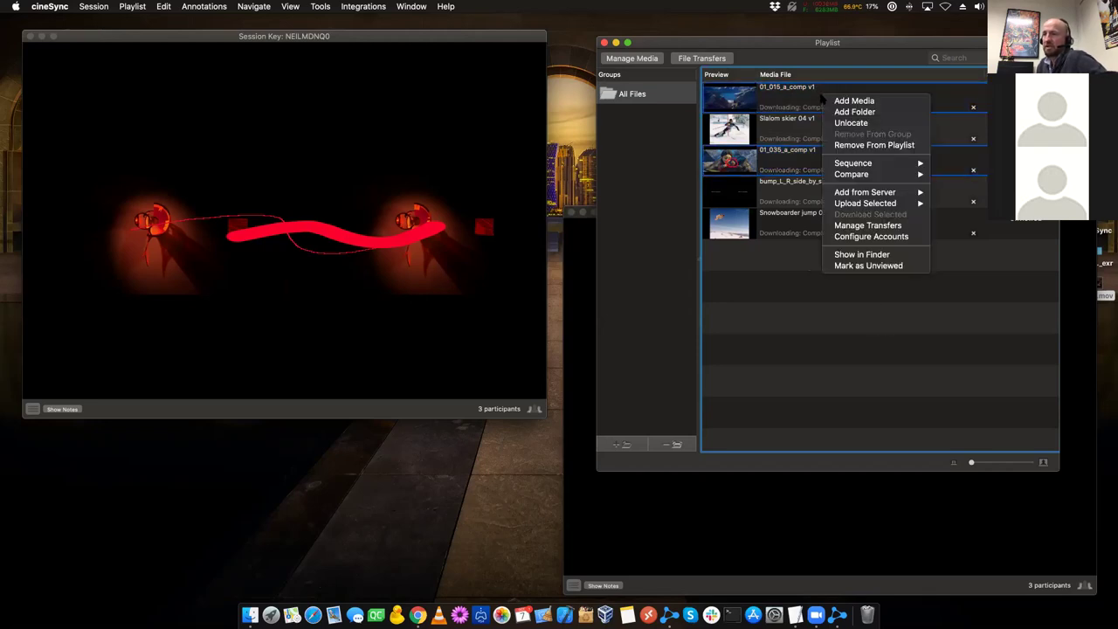
mouse_move(874, 174)
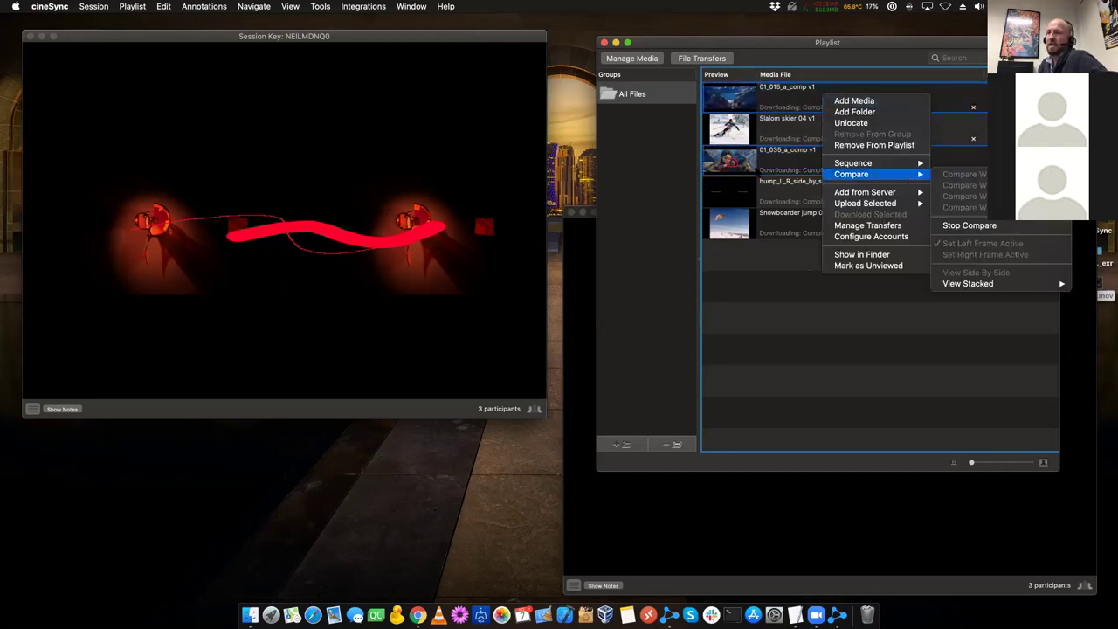
key("Escape")
right_click(787, 156)
mouse_move(838, 229)
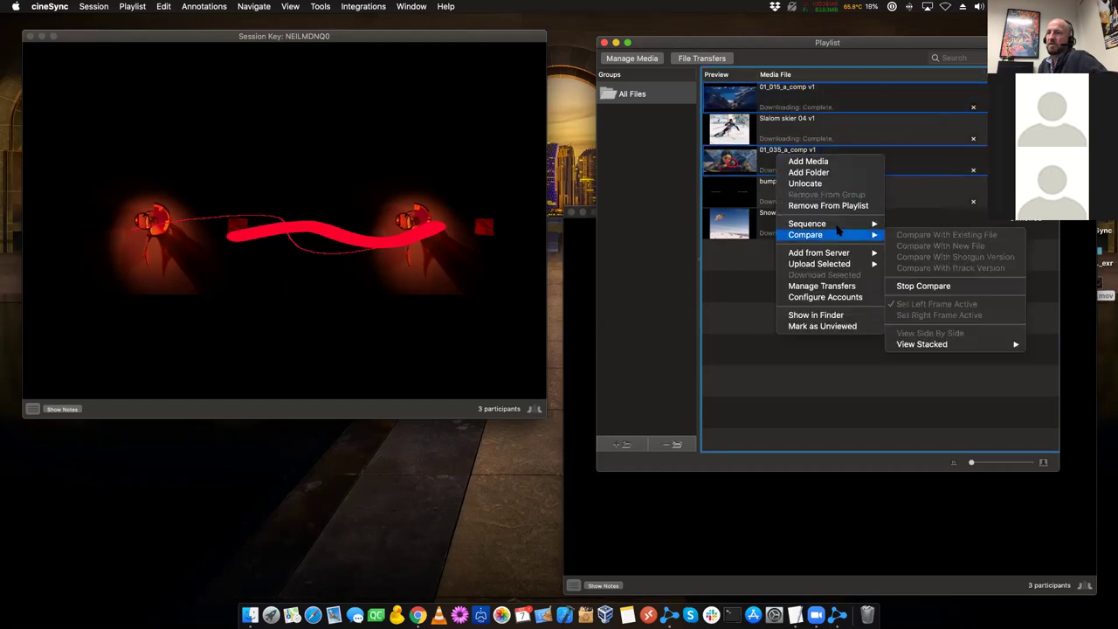
left_click(926, 226)
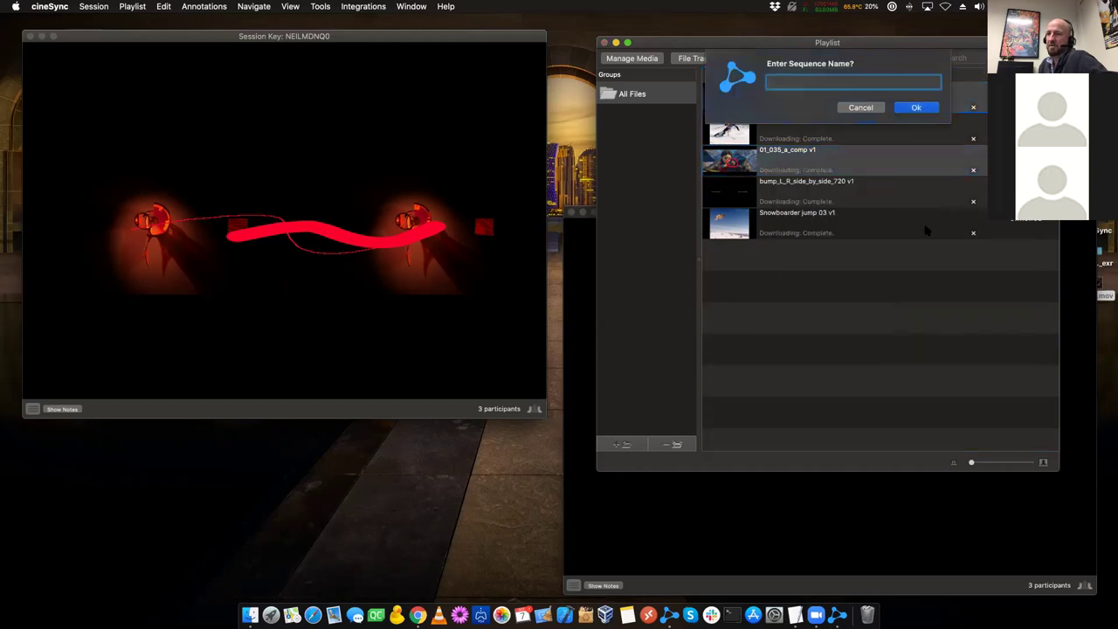
type("test")
key("Return")
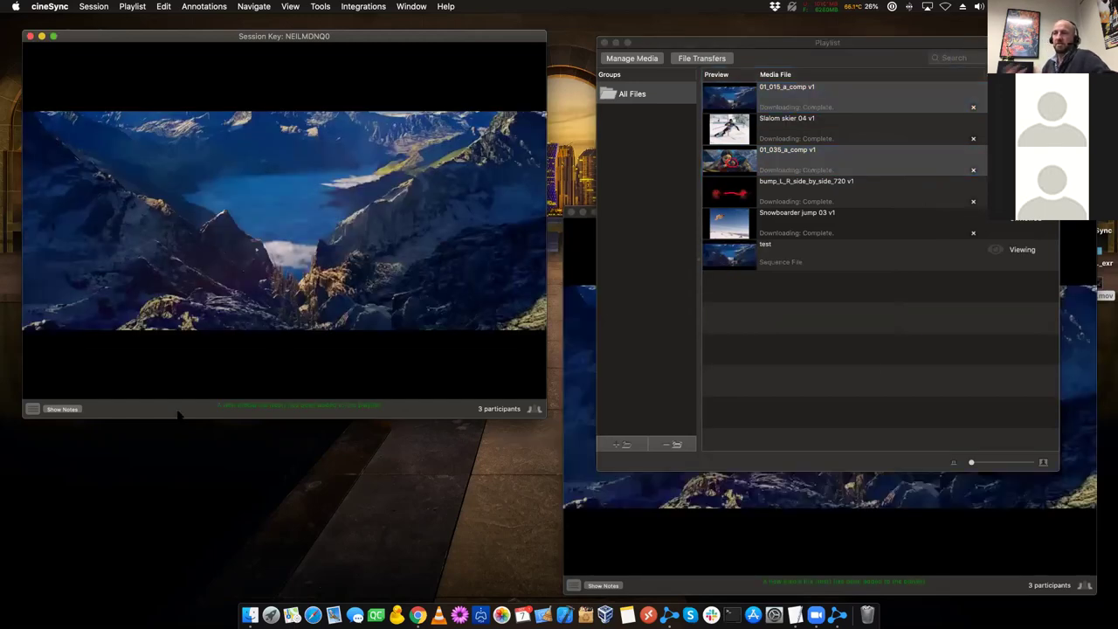
Play the test sequence and minimize the Playlist window
mouse_move(262, 392)
left_click(283, 374)
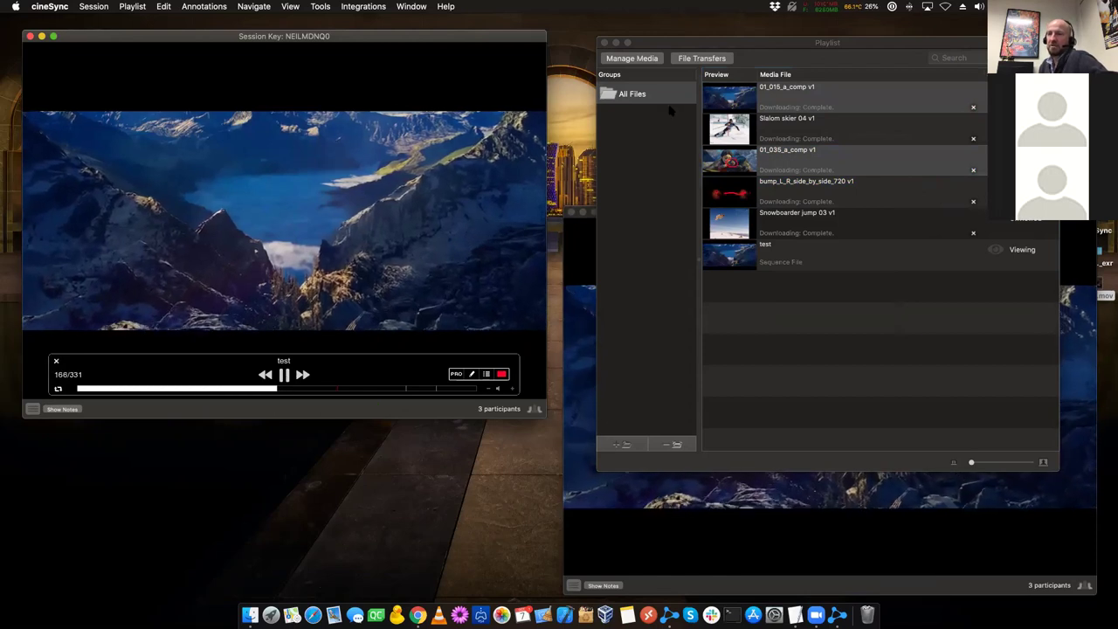
left_click(616, 42)
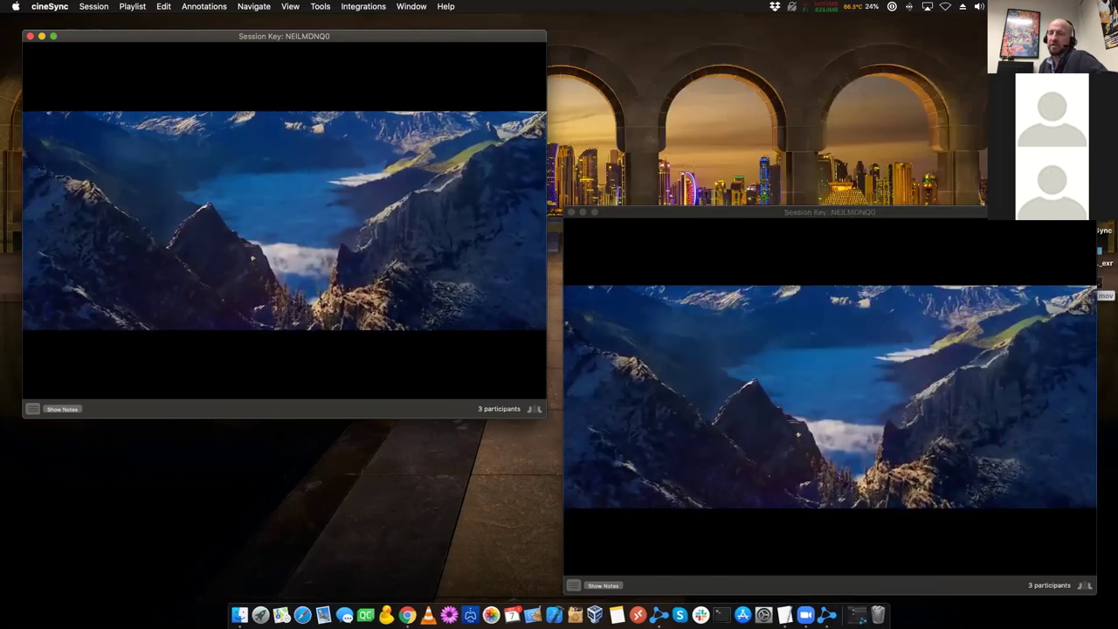
Jump back and pause at frame 58 of 331, then restore the Playlist with test selected
mouse_move(289, 394)
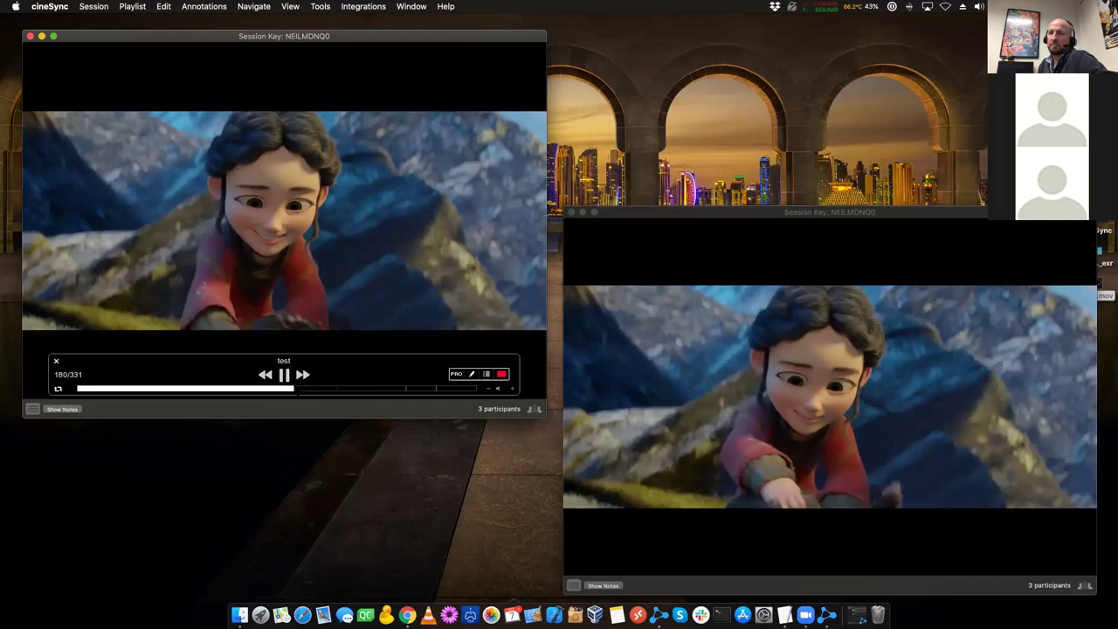
left_click(297, 389)
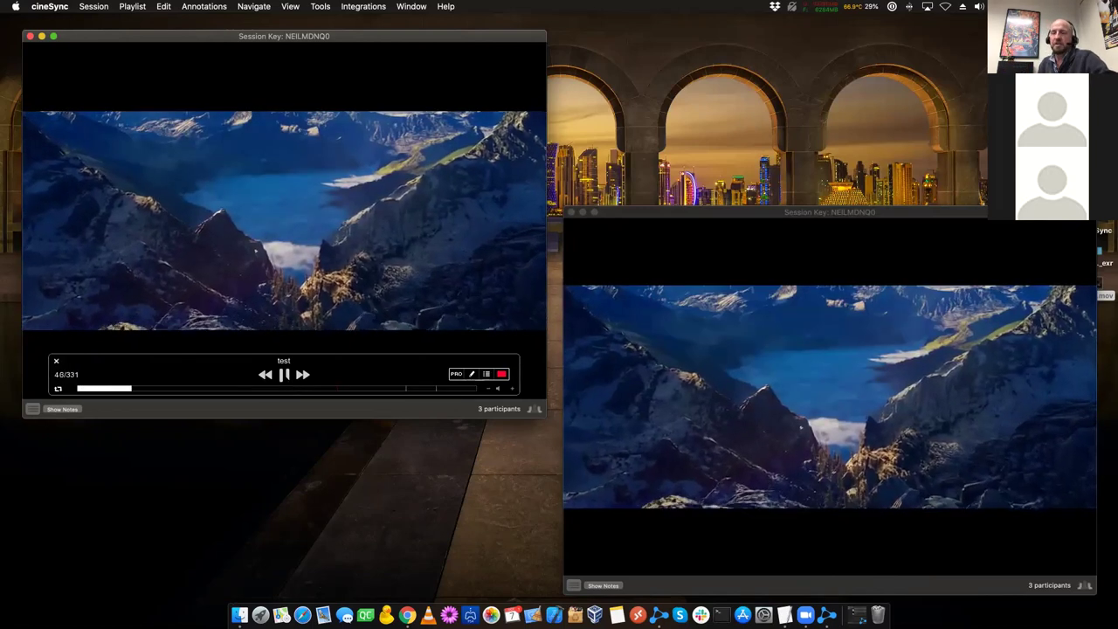
key("space")
left_click(856, 615)
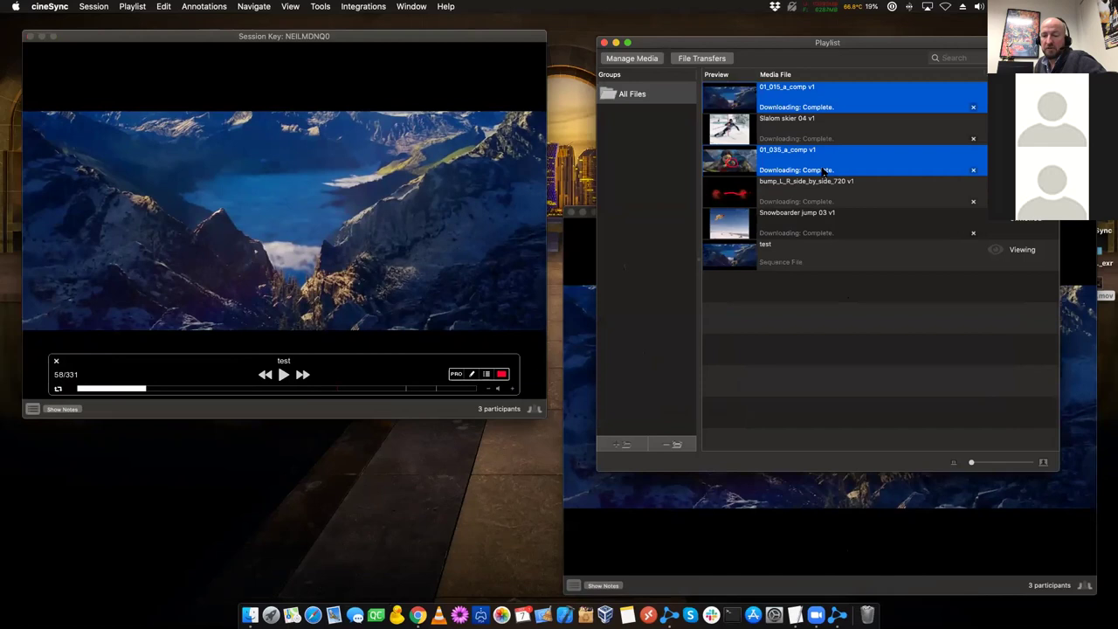
left_click(812, 332)
Check the test sequence's handles: 01_015_a_comp v1 (215 frames) and 01_035_a_comp v1 (116 frames), In/Out 0
right_click(791, 248)
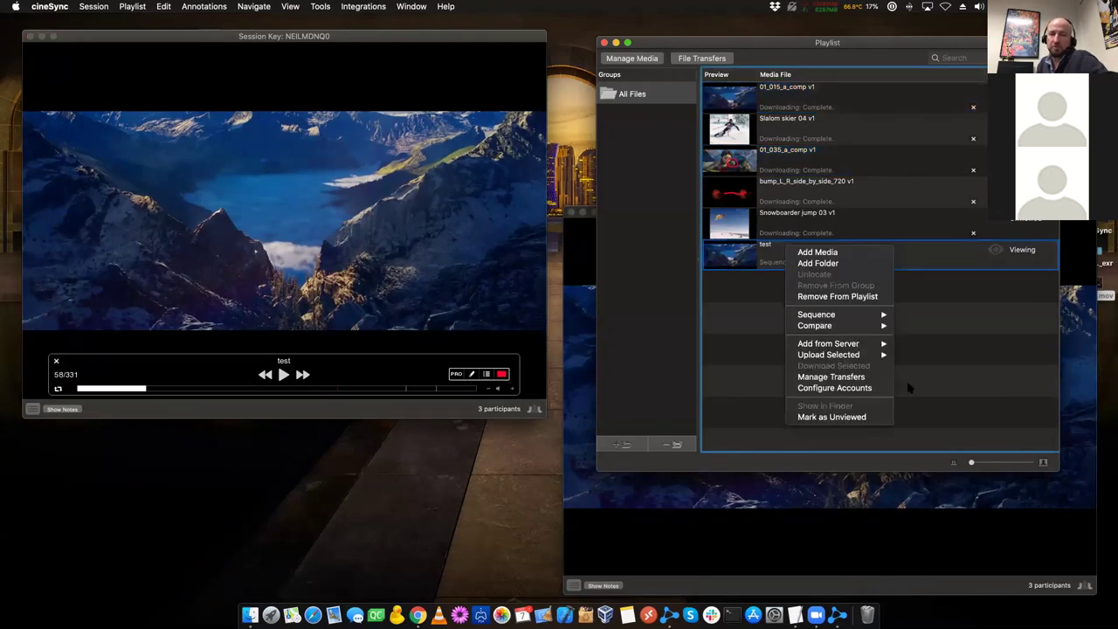
mouse_move(865, 315)
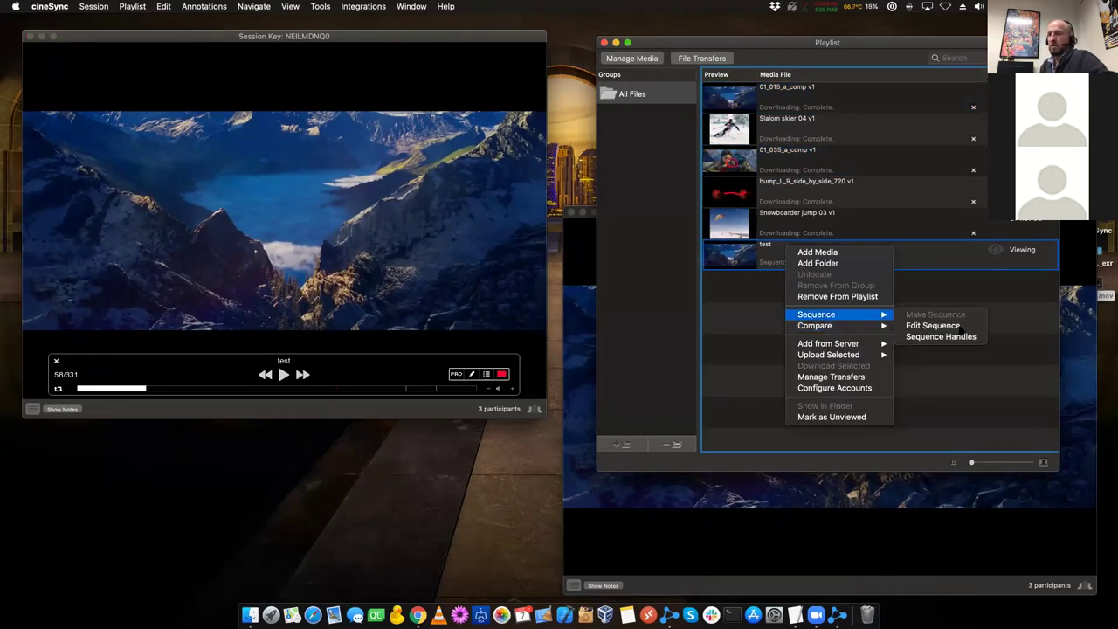
left_click(957, 336)
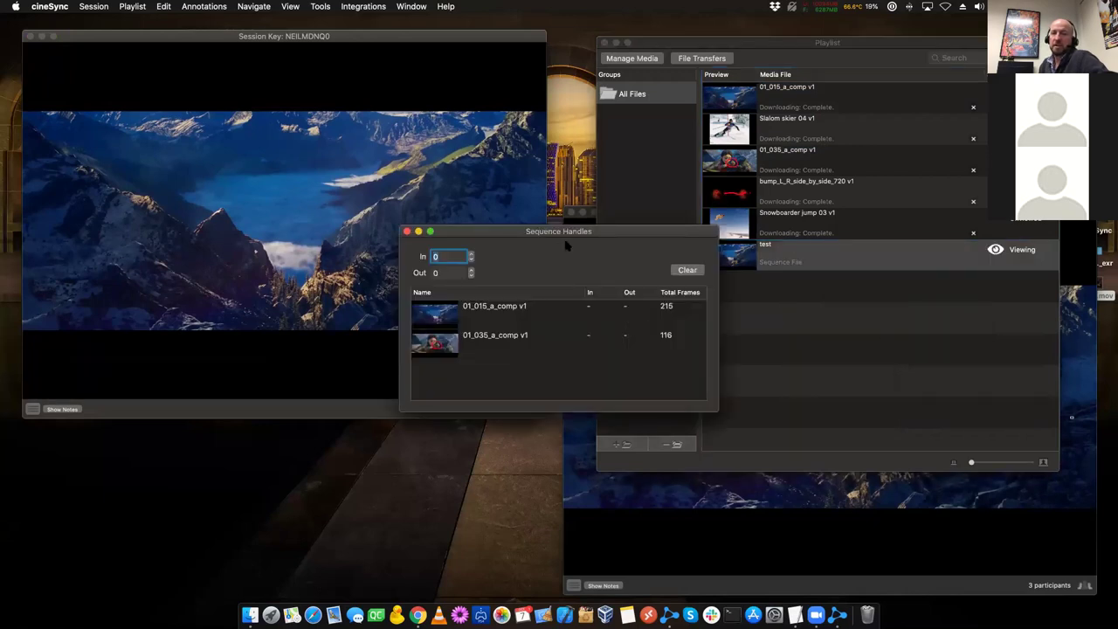
left_click_drag(567, 245, 668, 266)
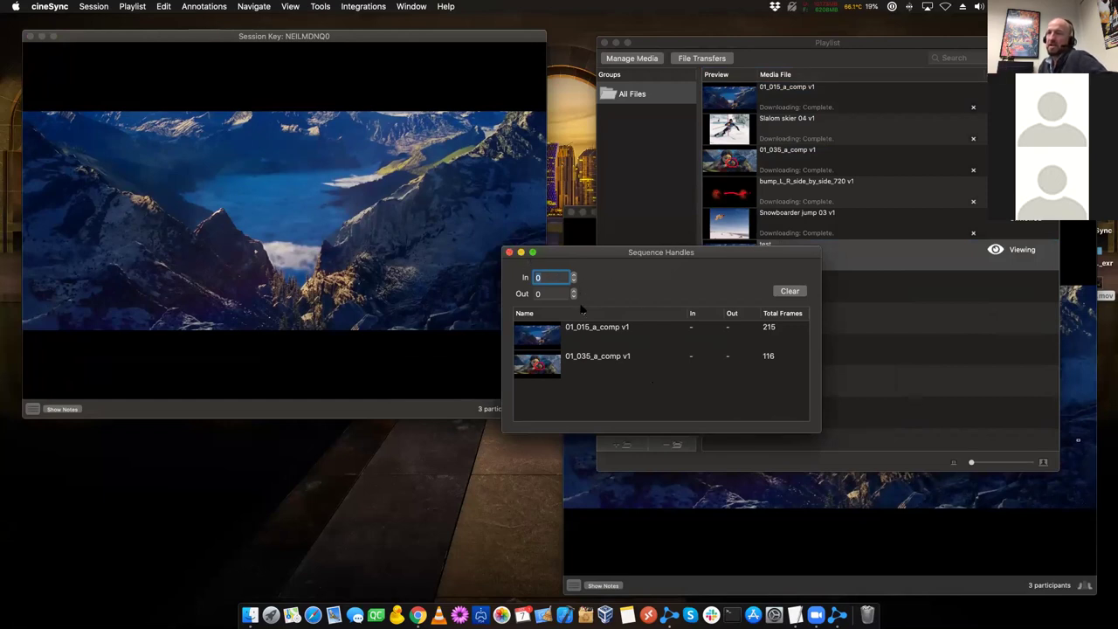
left_click(604, 340)
key("Down")
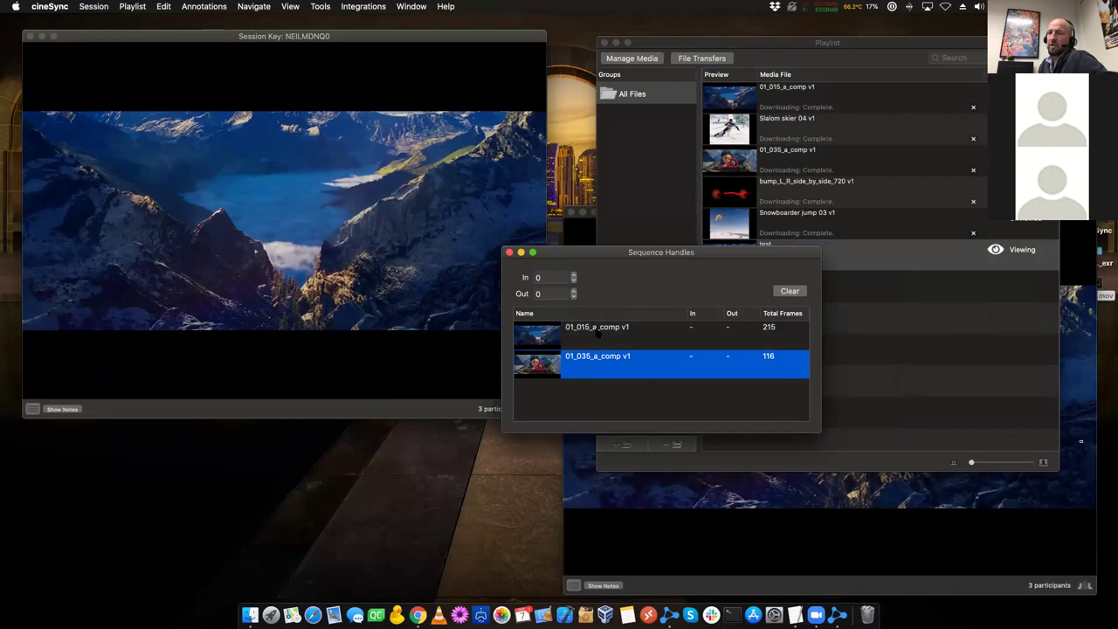
left_click(598, 332)
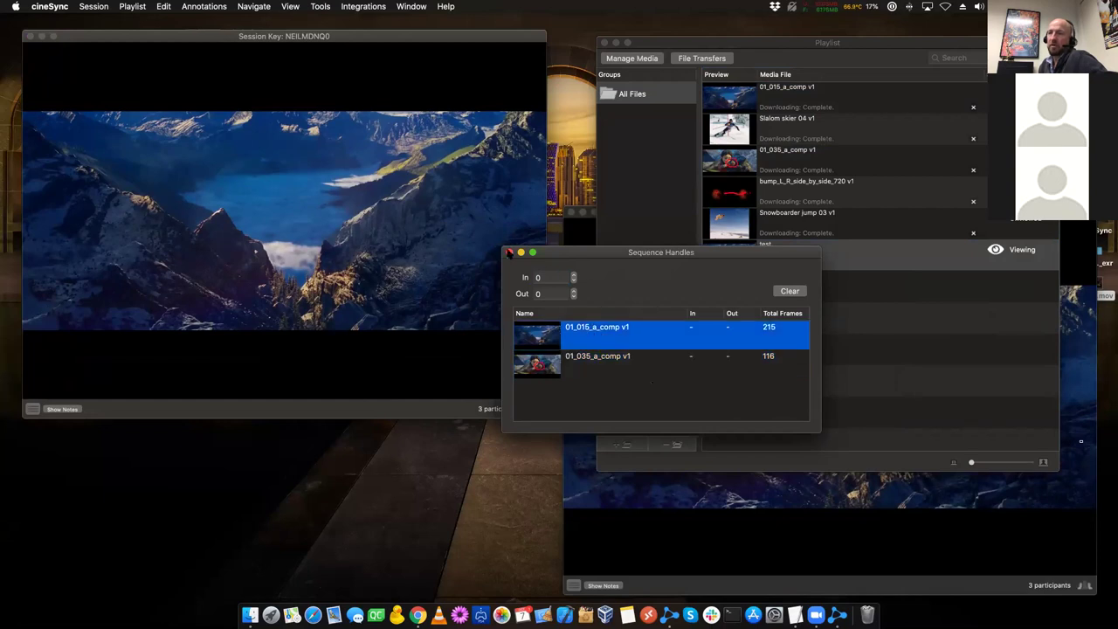
left_click(775, 263)
In Edit Sequence, move 01_035_a_comp v1 above 01_015_a_comp v1 and apply the new order
right_click(775, 261)
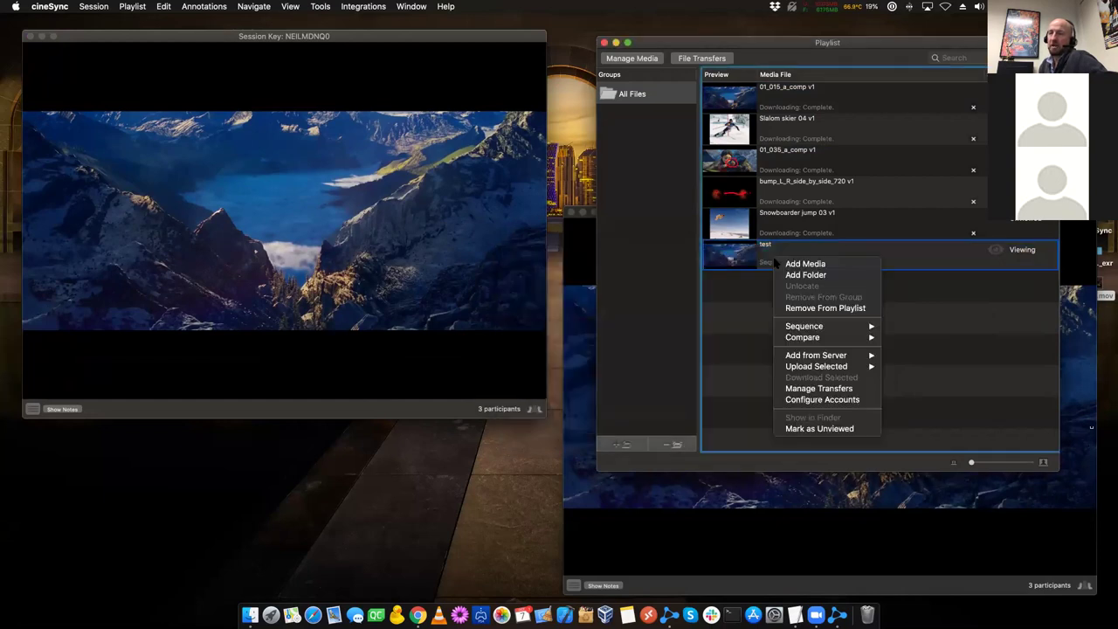
mouse_move(820, 328)
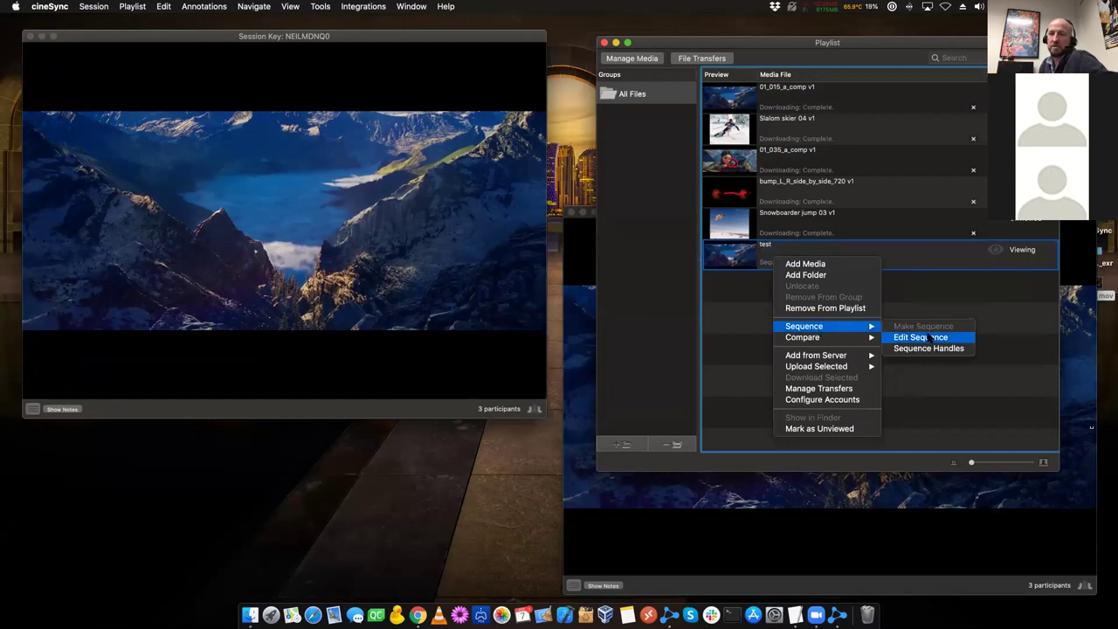
left_click(944, 338)
left_click_drag(426, 287, 472, 258)
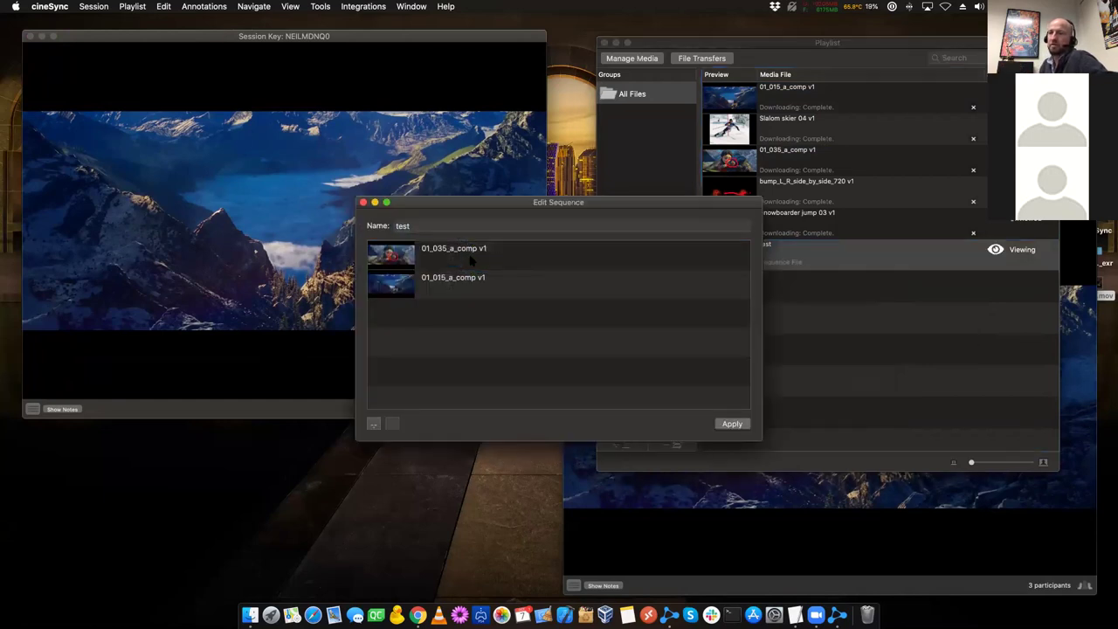
left_click(734, 425)
Play the reordered sequence and pause it at frame 144
mouse_move(267, 402)
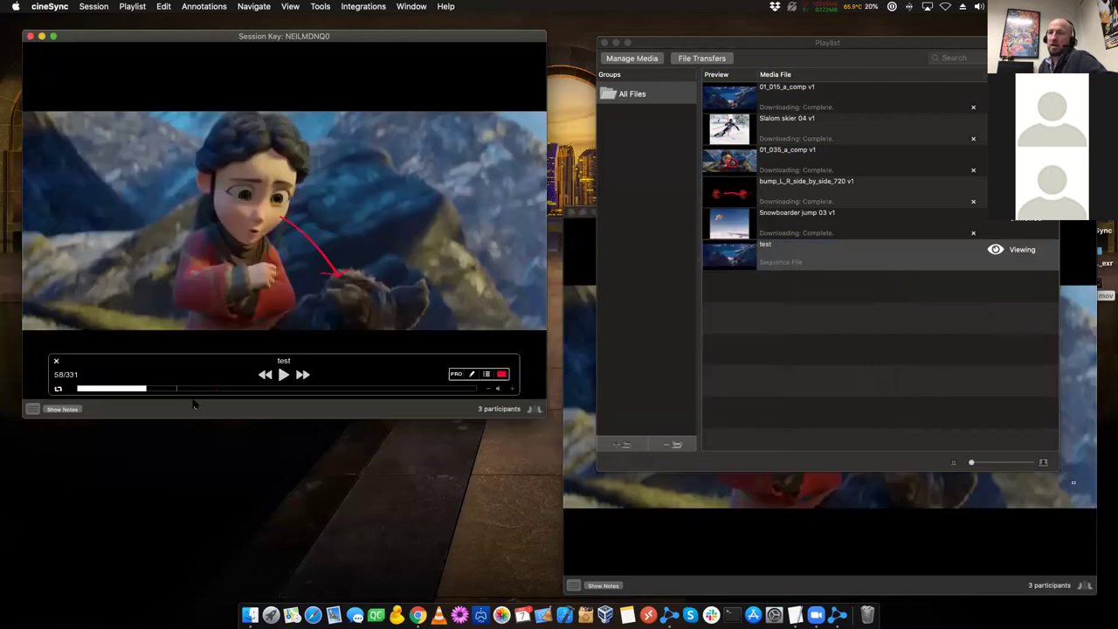
left_click(284, 374)
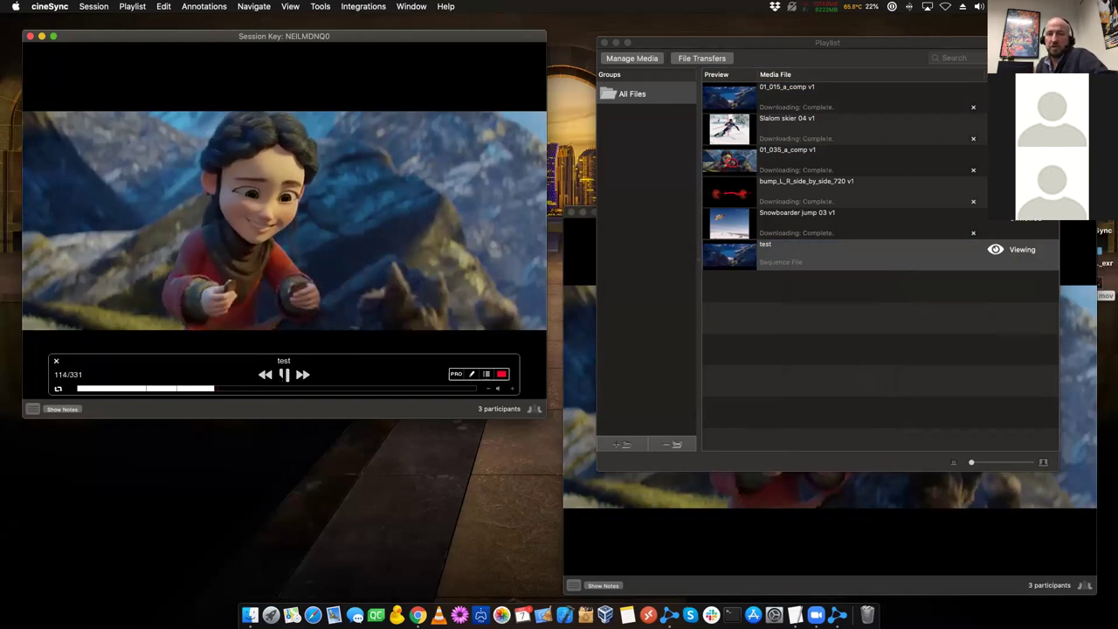
left_click(281, 374)
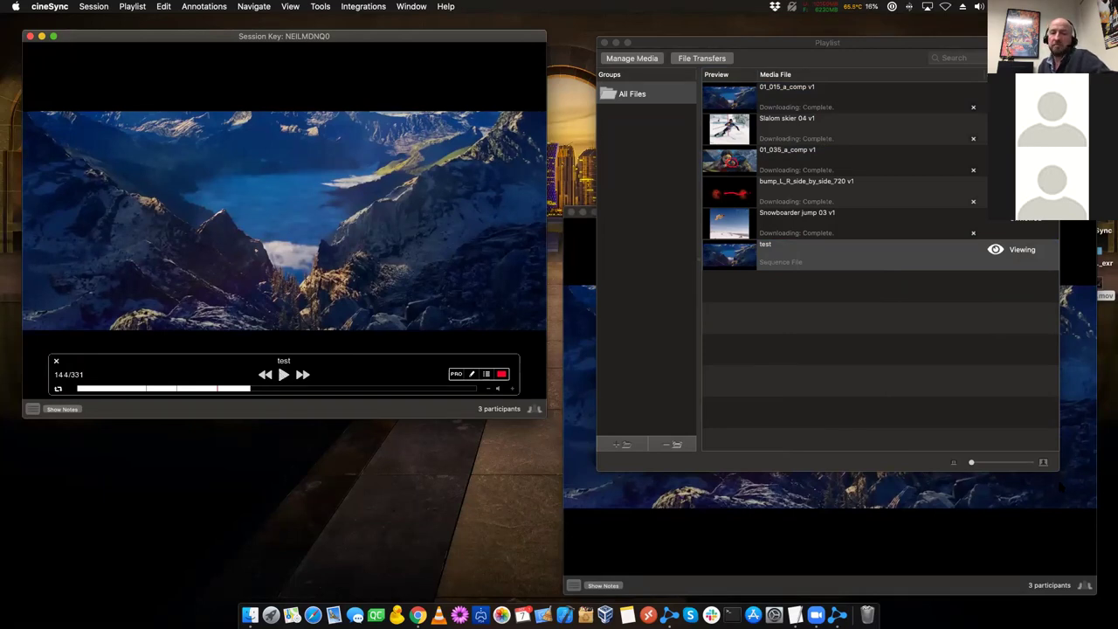
Shrink the Playlist window and jump back to frame 10 near the sequence start
left_click_drag(1058, 470, 1058, 282)
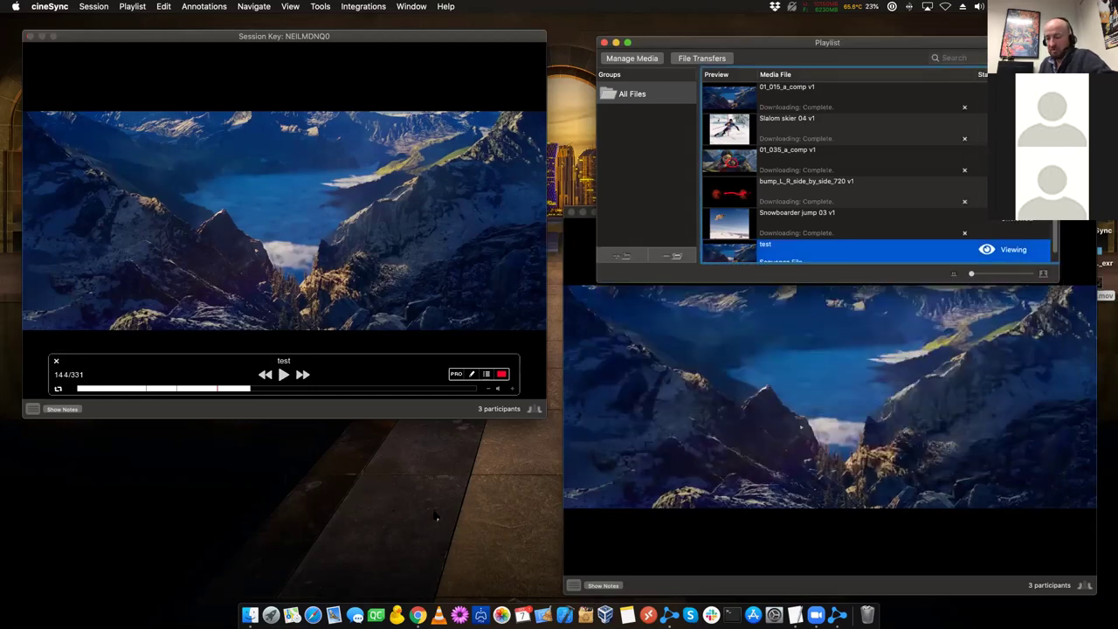
left_click(94, 387)
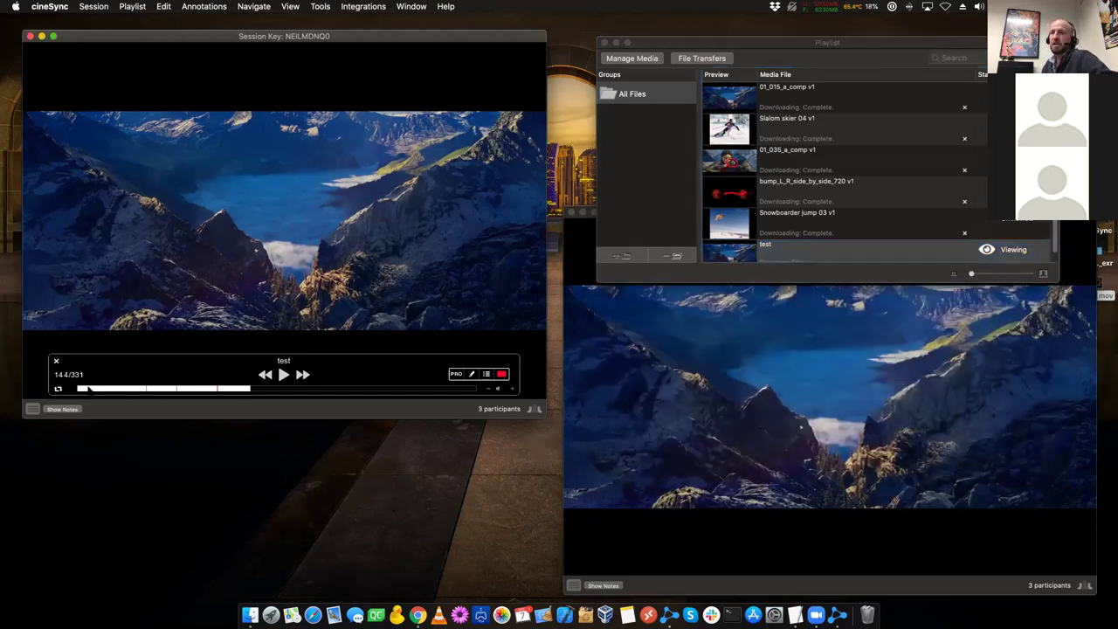
left_click(90, 387)
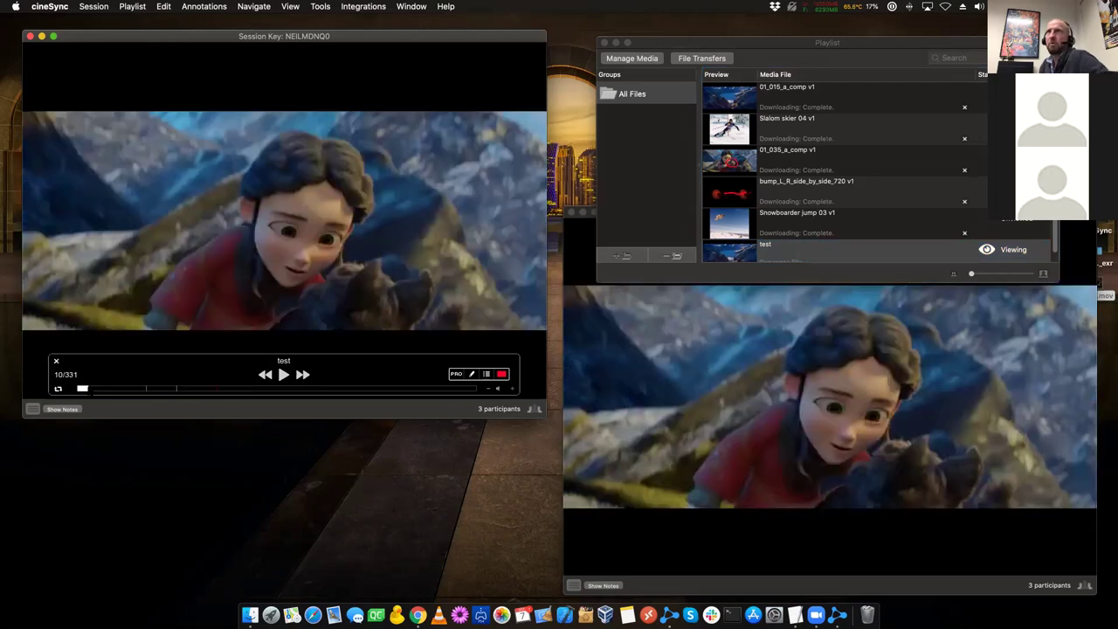
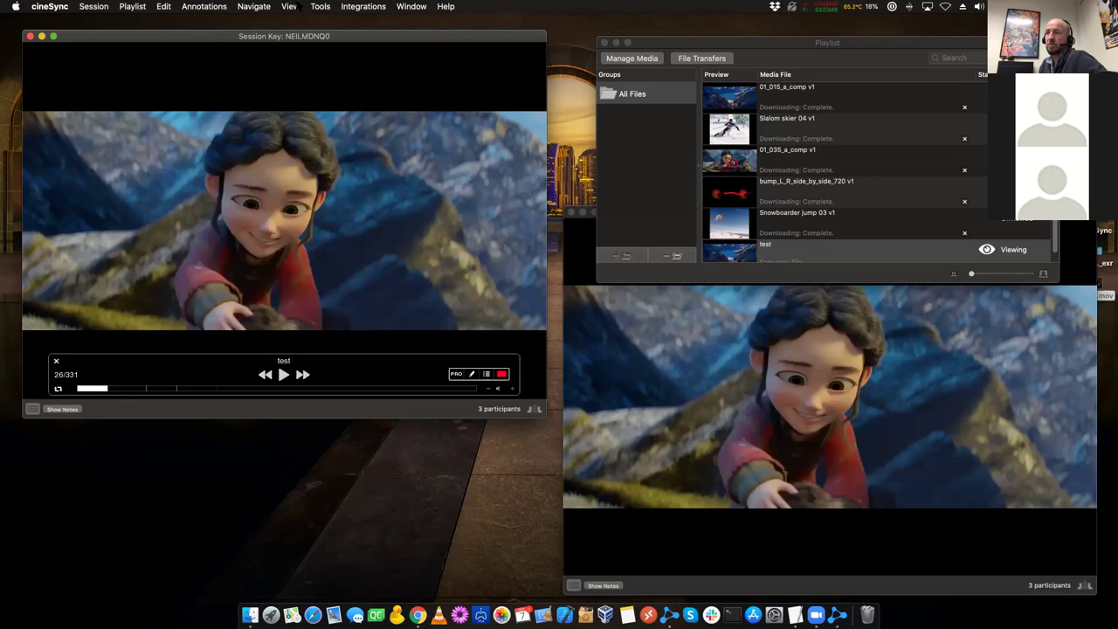
Flip the 'test' shot upside down and mirror it horizontally from the View menu
left_click(290, 6)
left_click(312, 192)
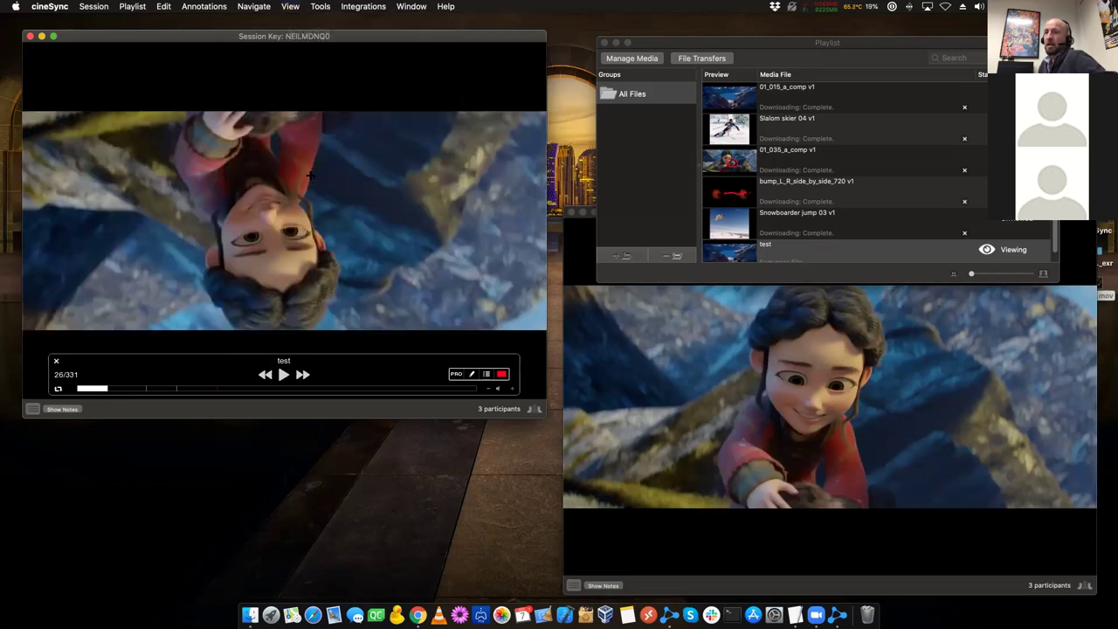
left_click(290, 6)
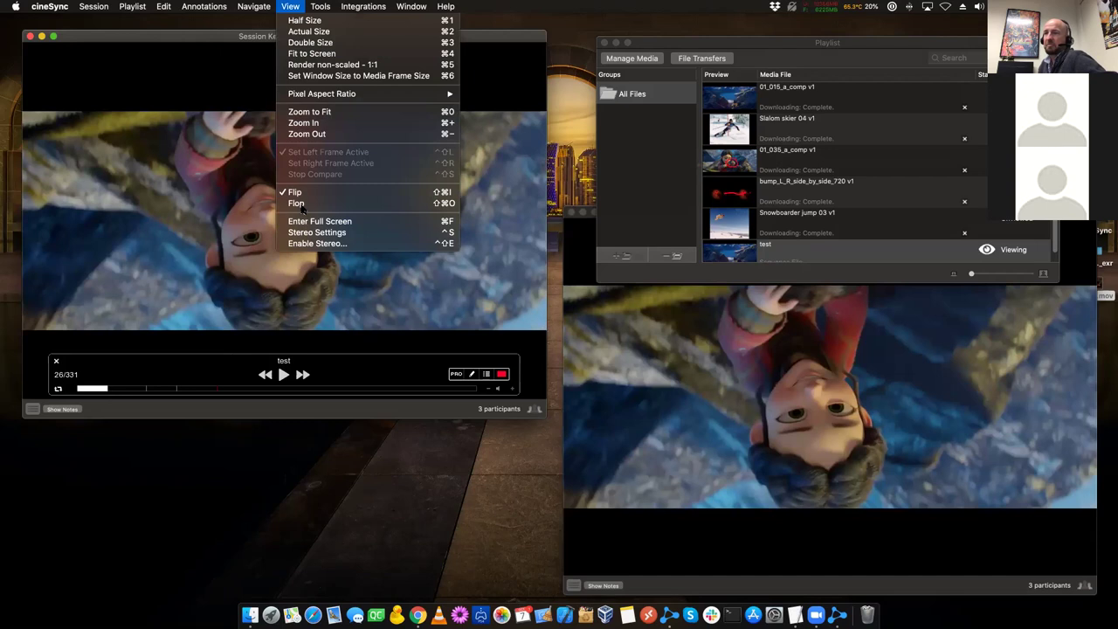
left_click(298, 204)
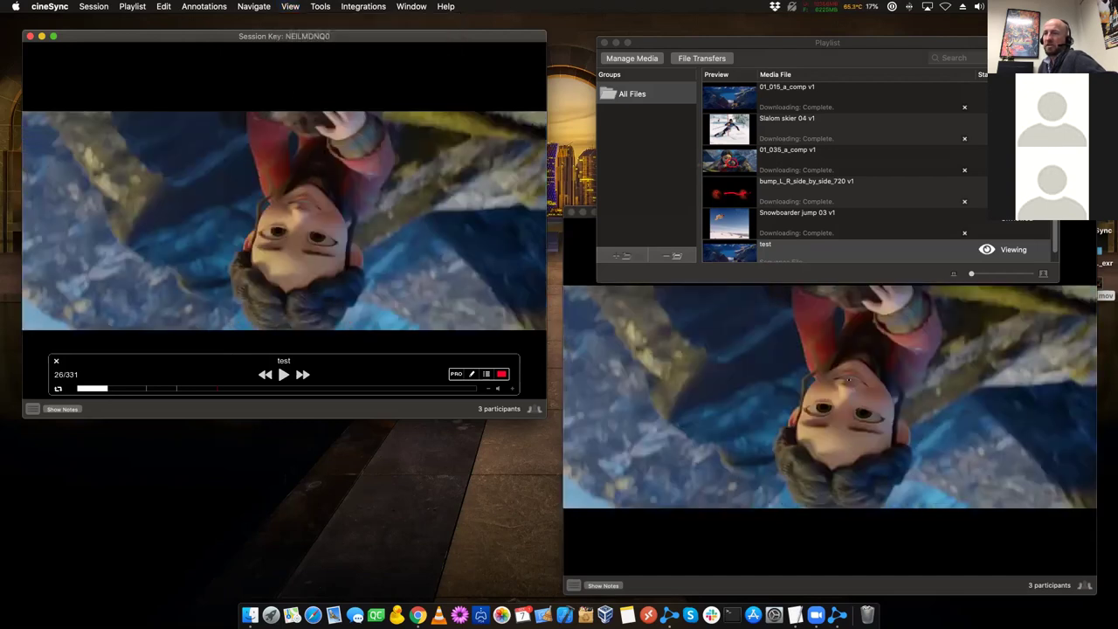
Play and pause the flipped shot, then scrub to frame 154 and back to frame 88
left_click(284, 374)
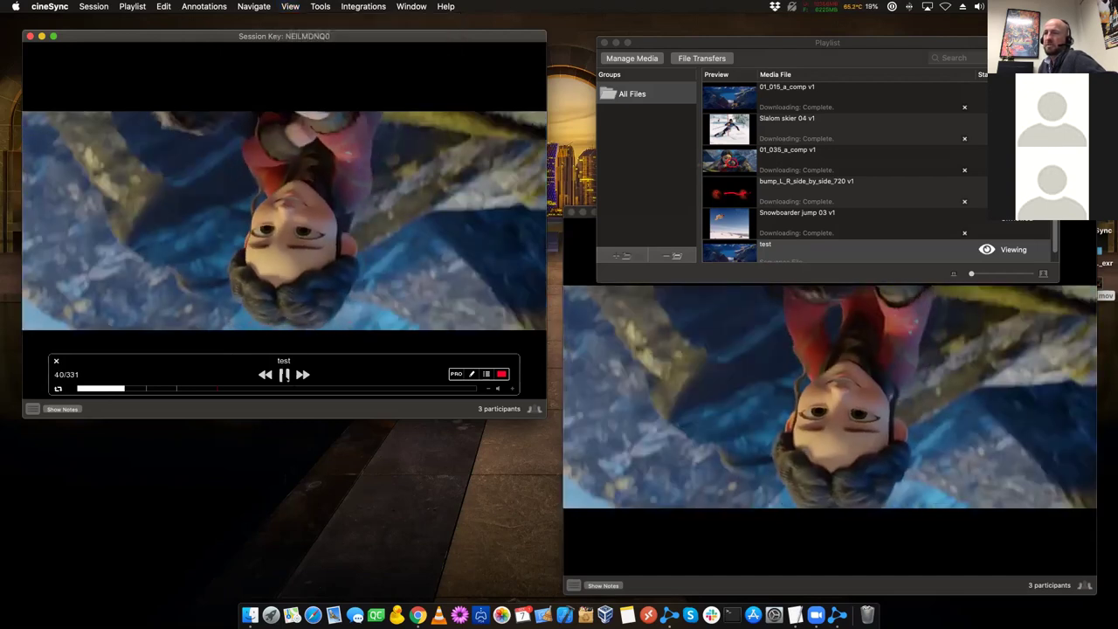
left_click(284, 374)
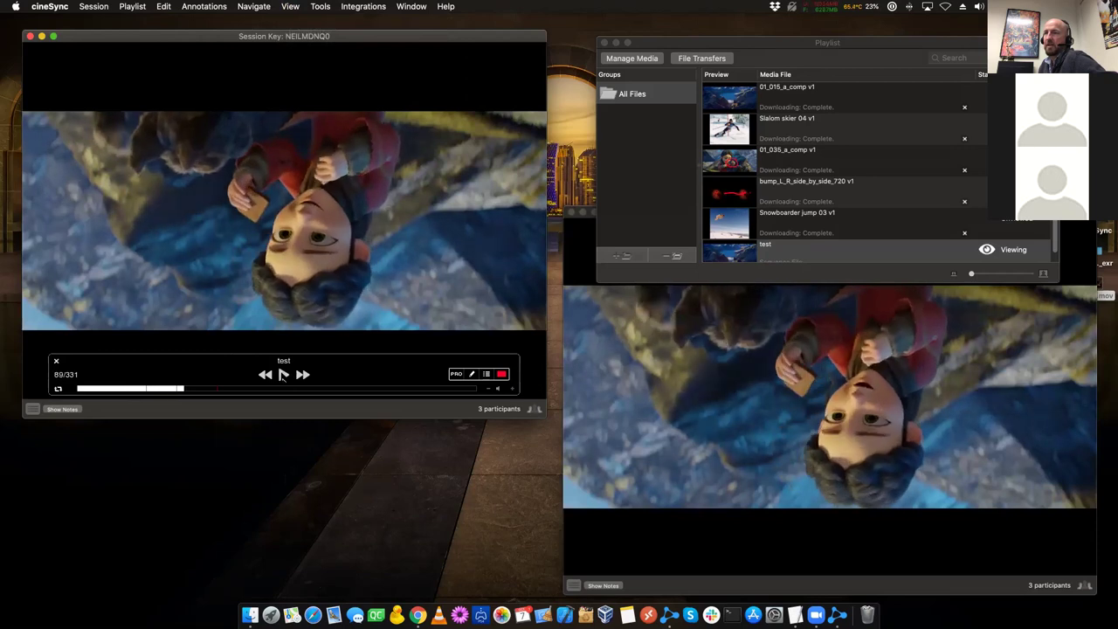
left_click(284, 374)
left_click(284, 374)
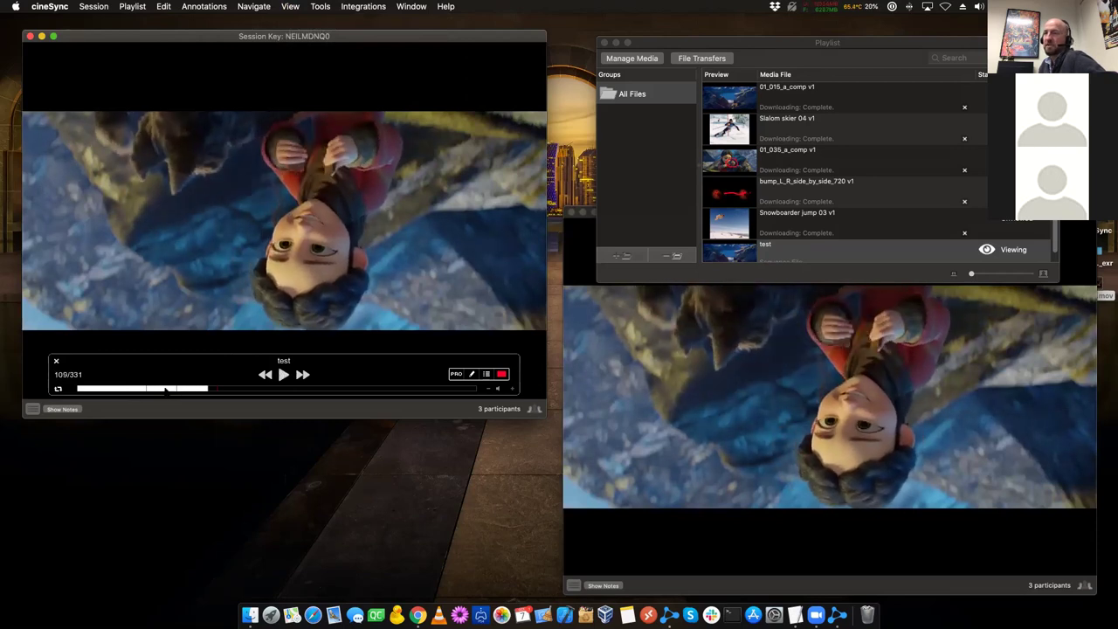
left_click(261, 389)
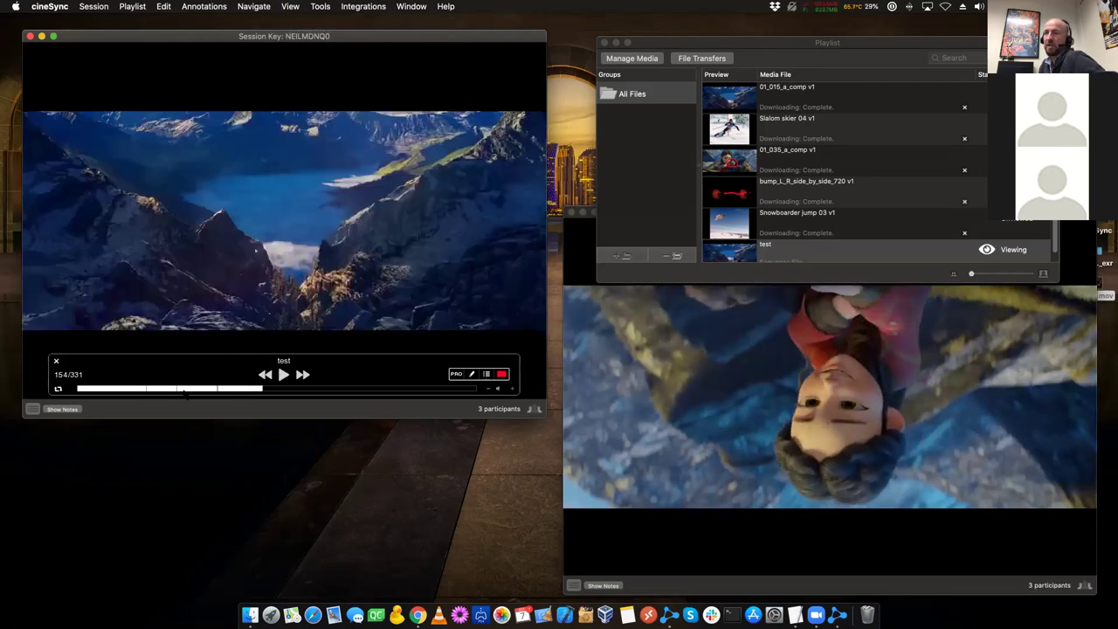
left_click(183, 389)
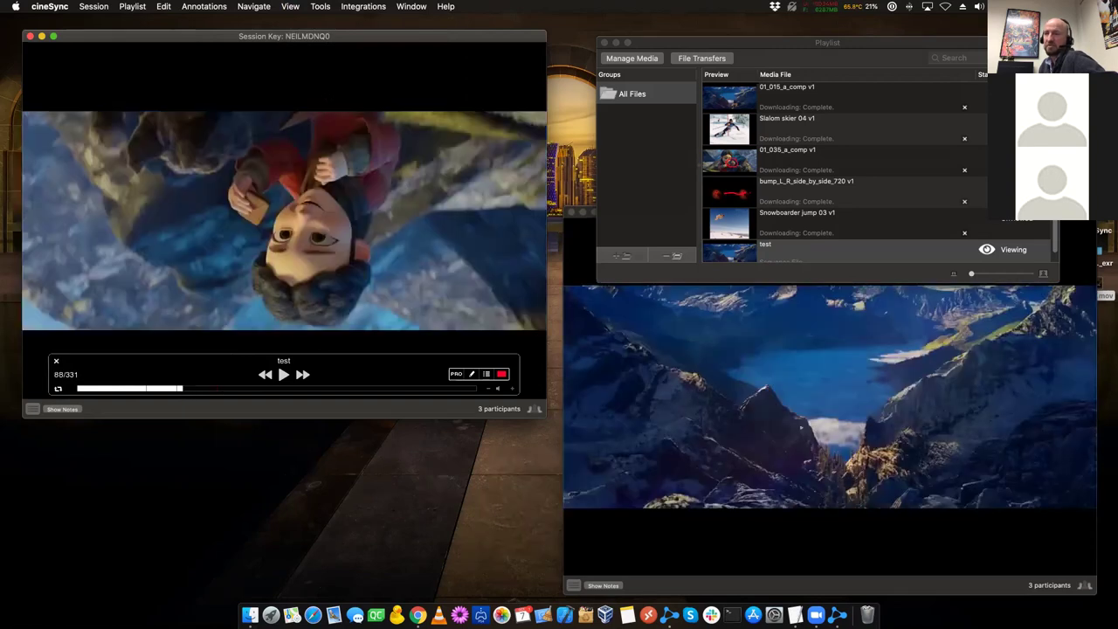
Uncheck Flip and Flop so the shot is upright and unmirrored again
left_click(320, 6)
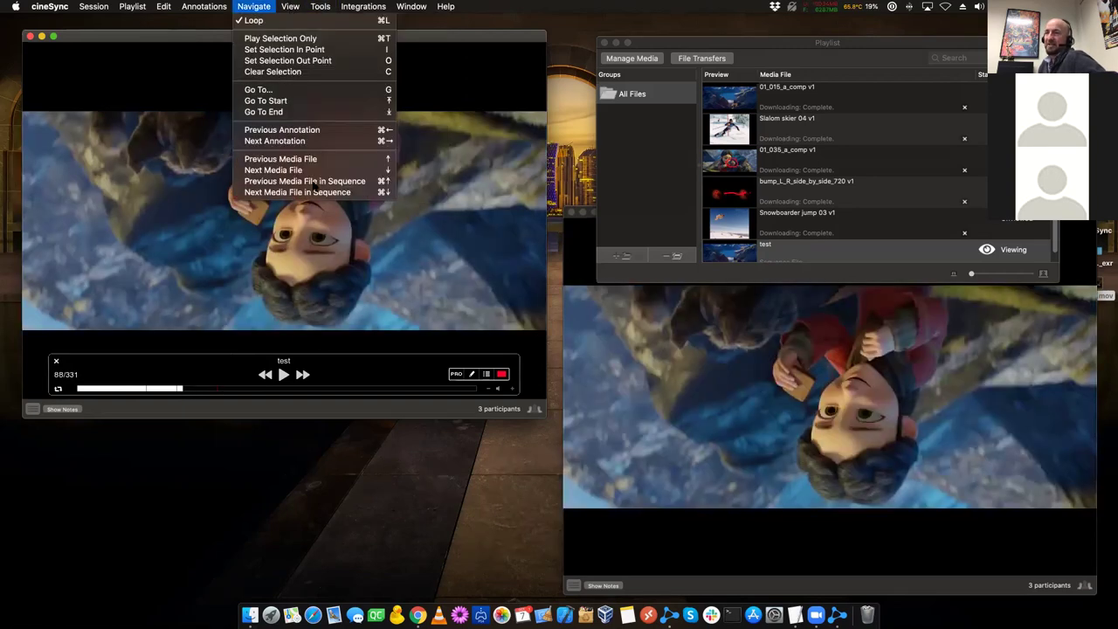
mouse_move(290, 6)
left_click(294, 191)
left_click(290, 6)
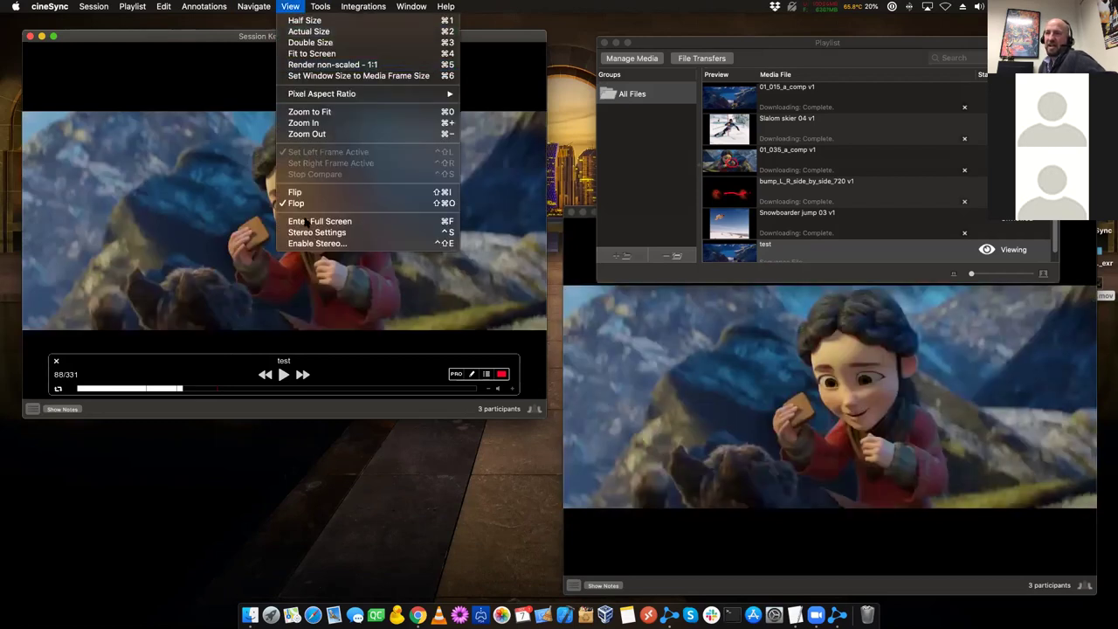
left_click(297, 203)
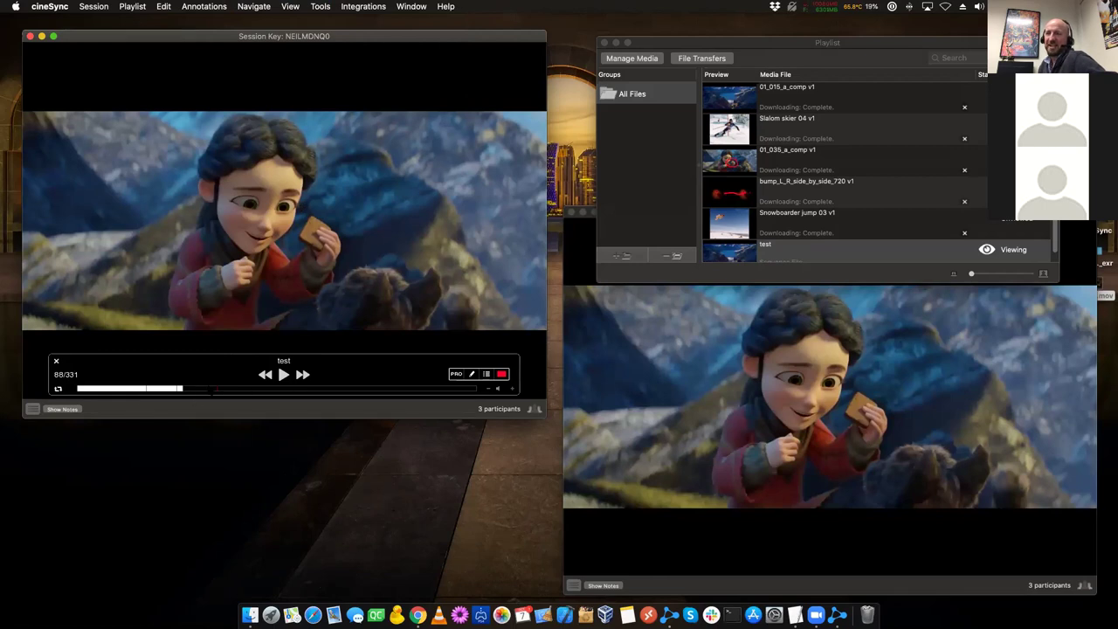
Replay the clip from frame 18 with Space several times, stopping at frame 98
left_click(99, 389)
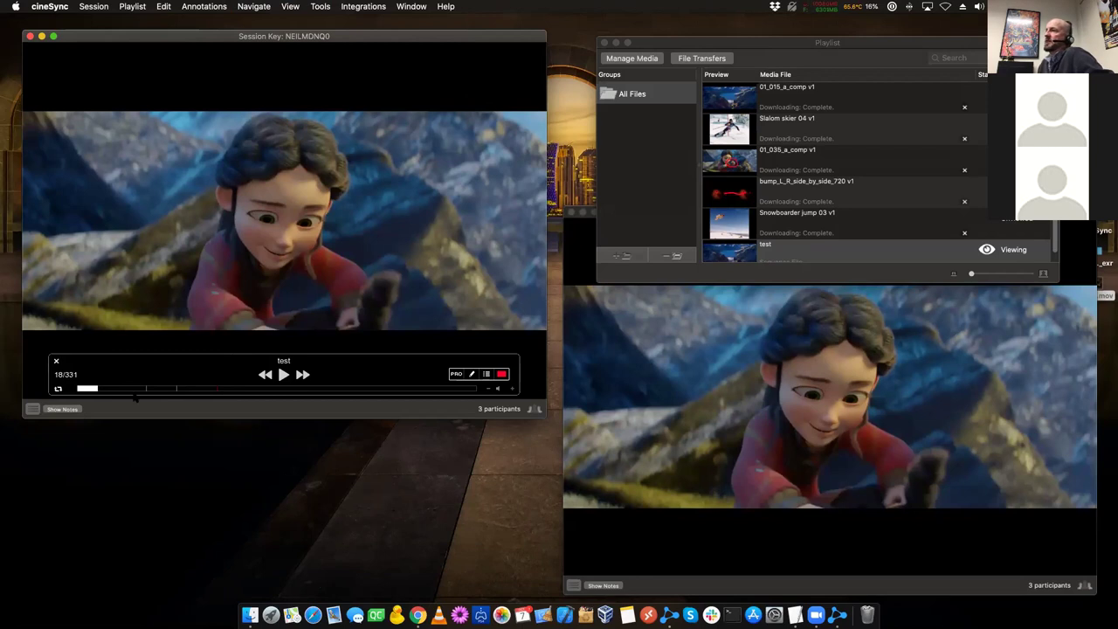
key("space")
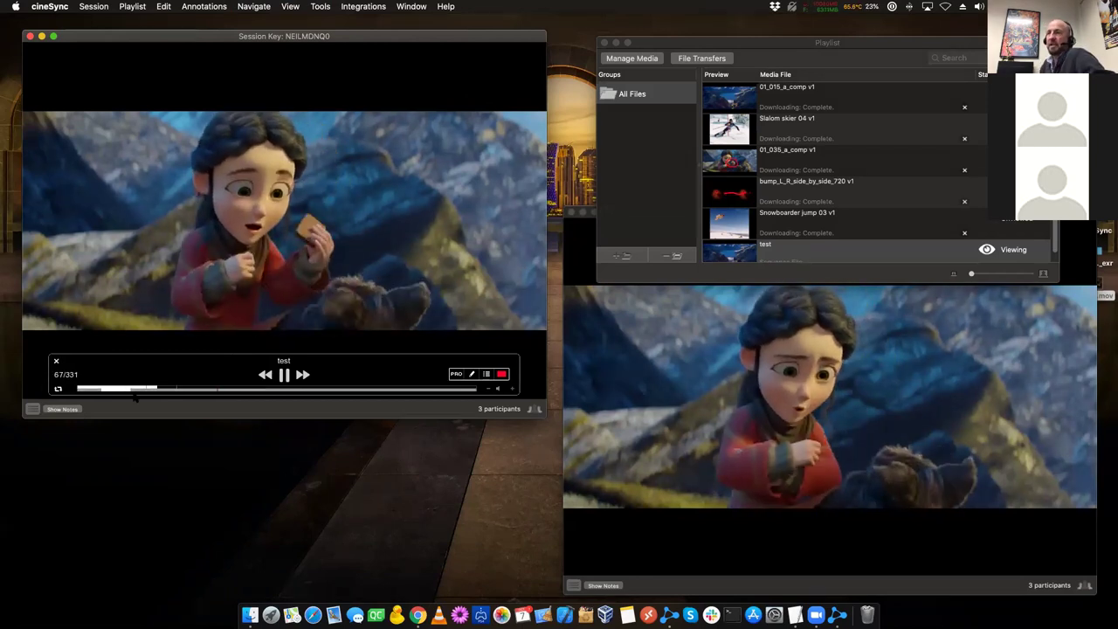
key("space")
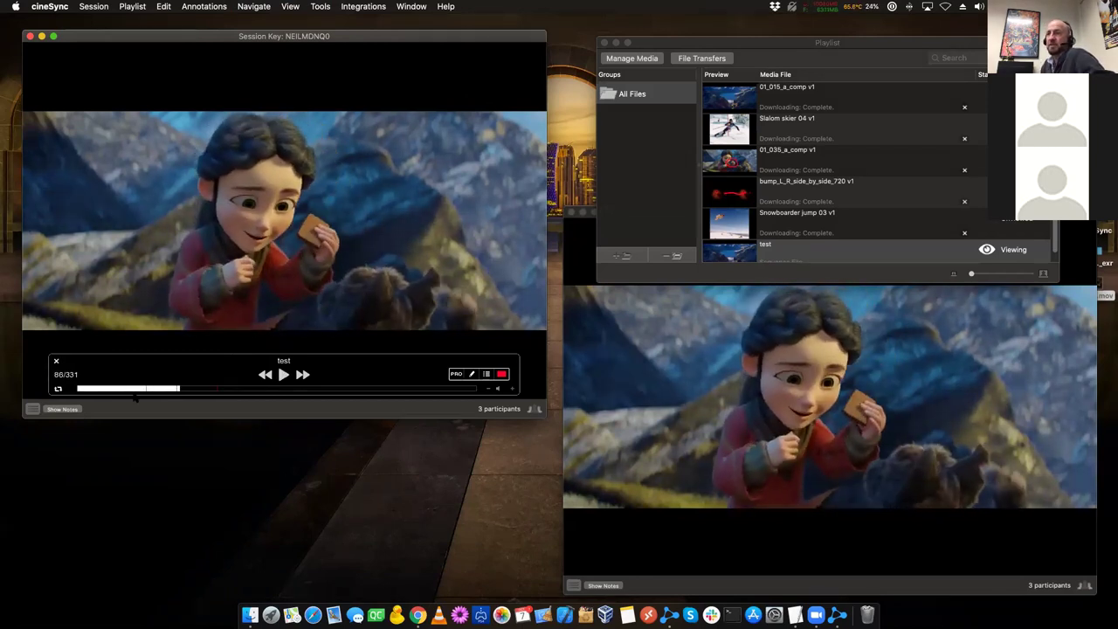
left_click(83, 388)
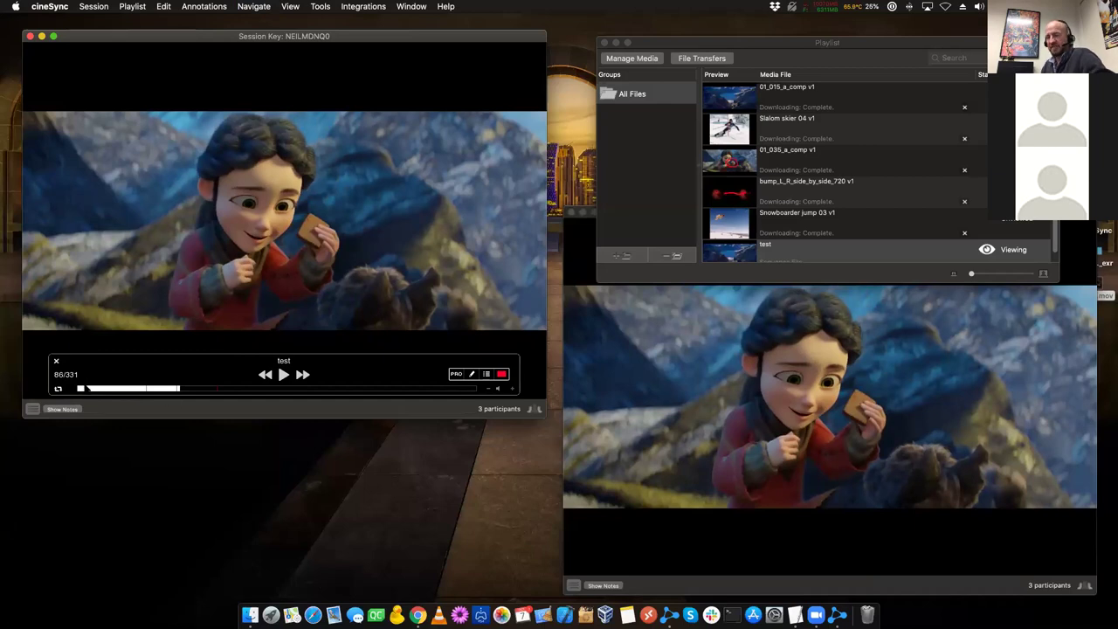
key("space")
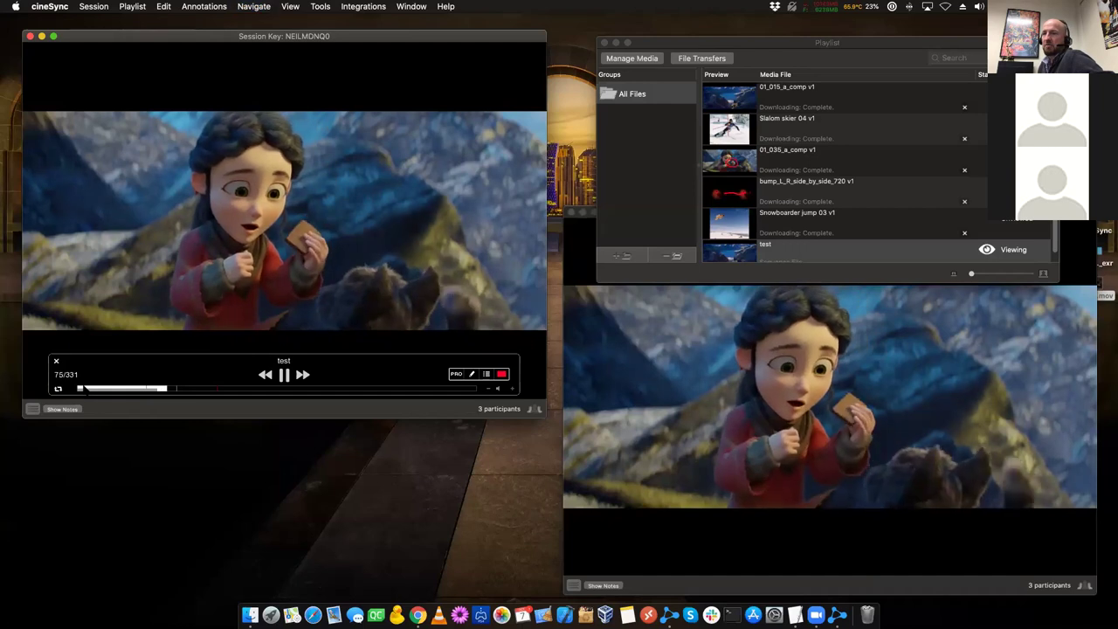
key("space")
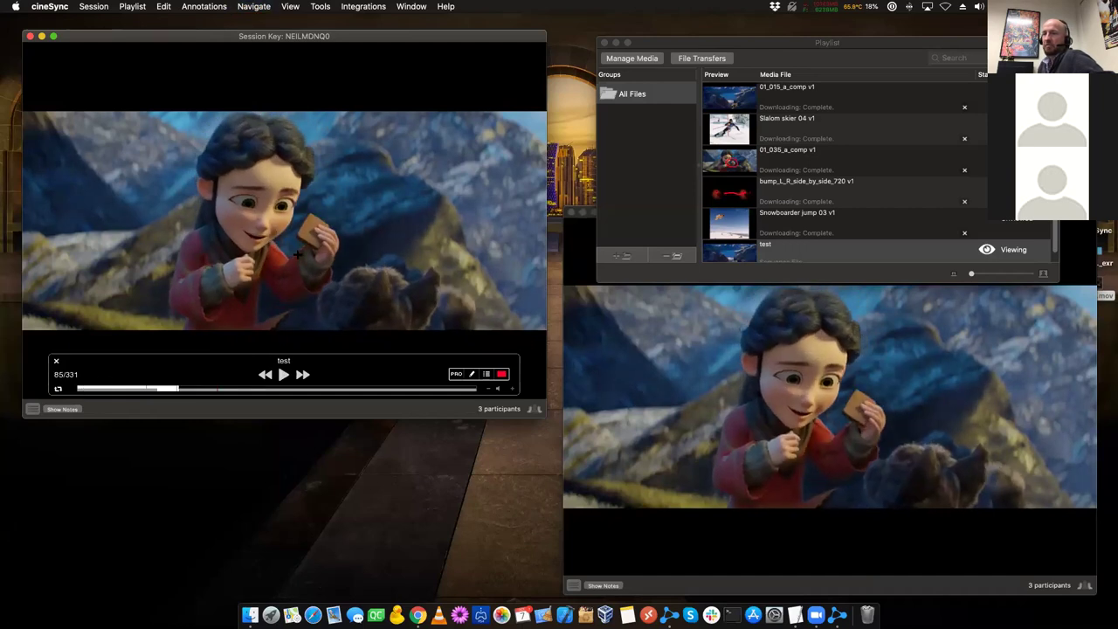
key("space")
key("space")
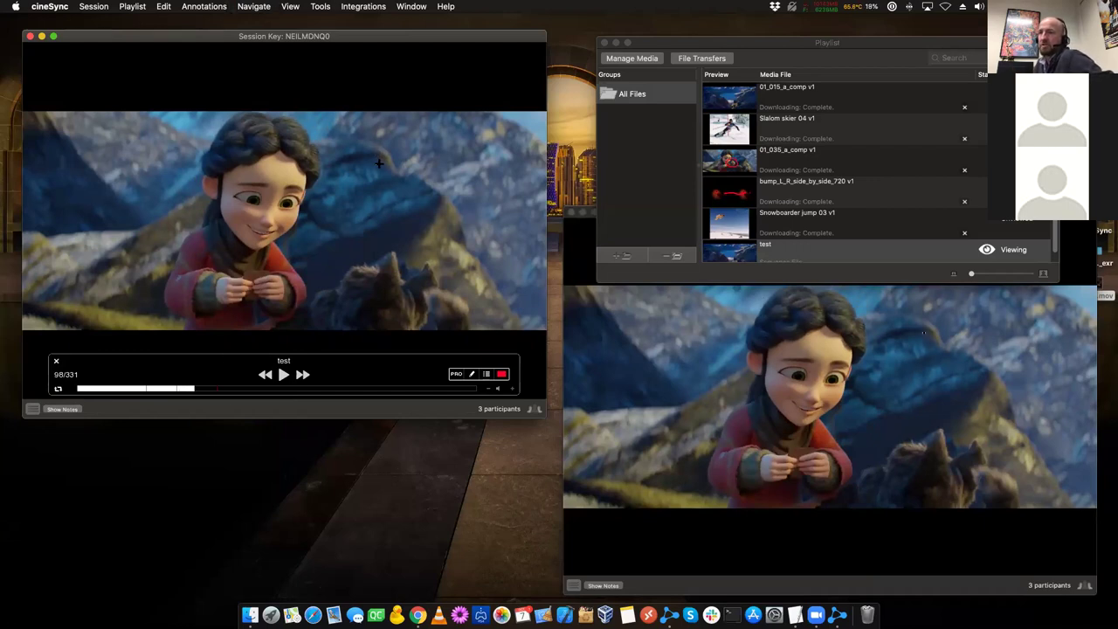
Bring the second viewer forward, then play and pause the clip in both viewers
left_click(696, 463)
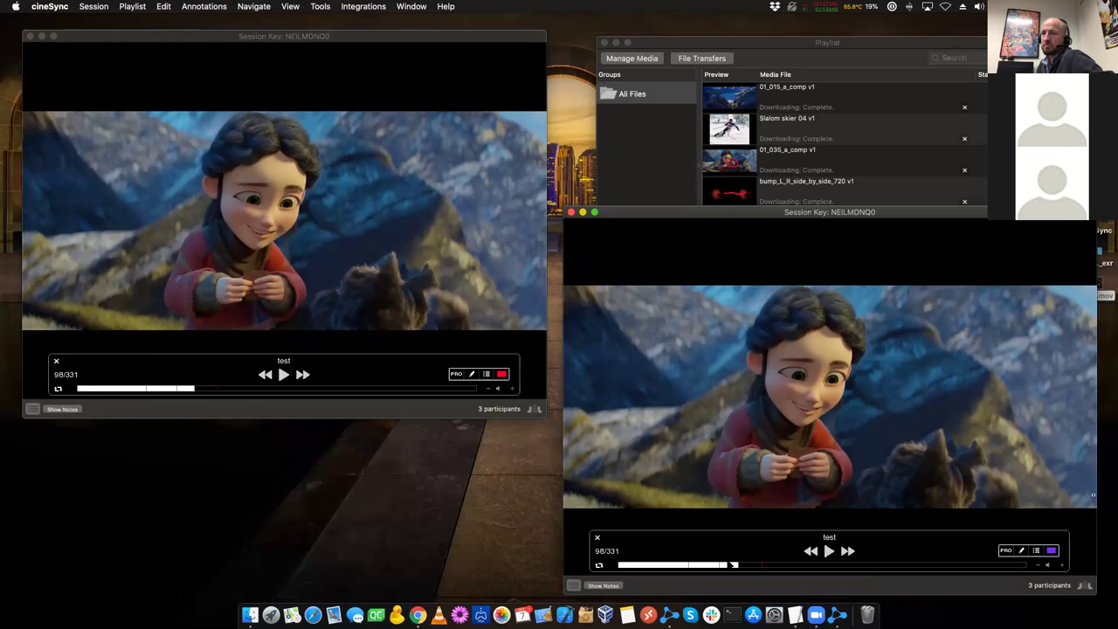
key("space")
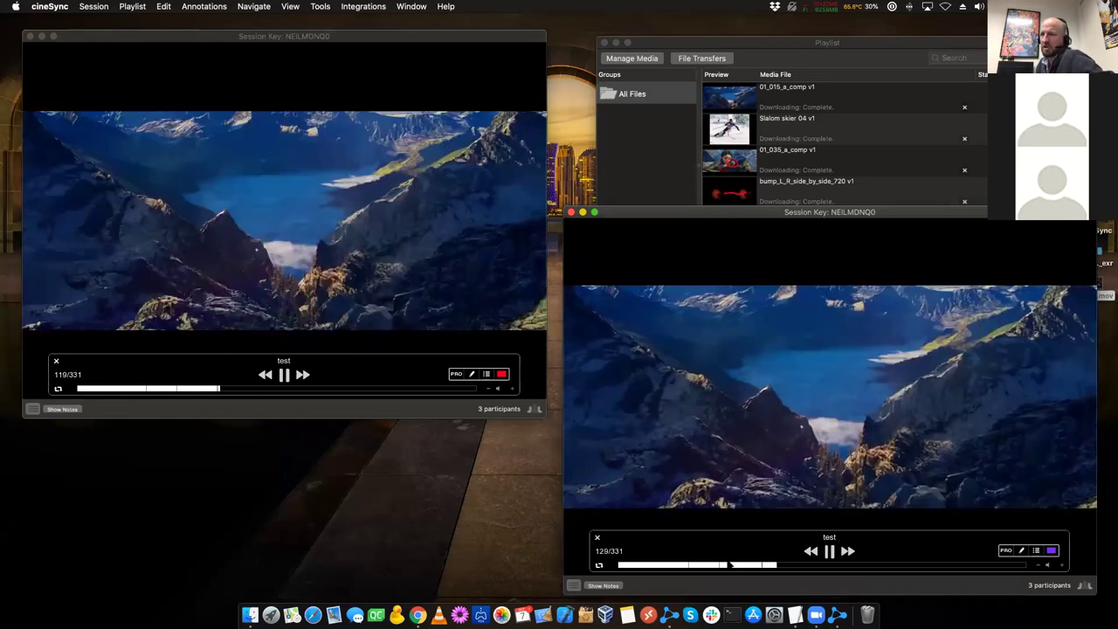
key("space")
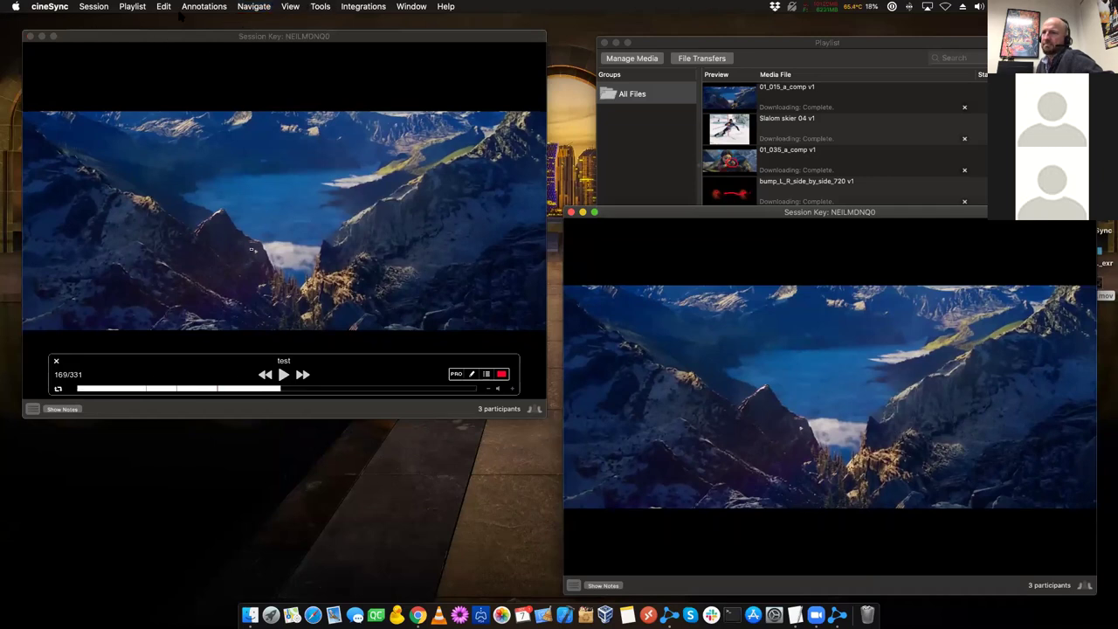
Browse the Playlist and Navigate menus and step the playhead back to frame 159
left_click(123, 6)
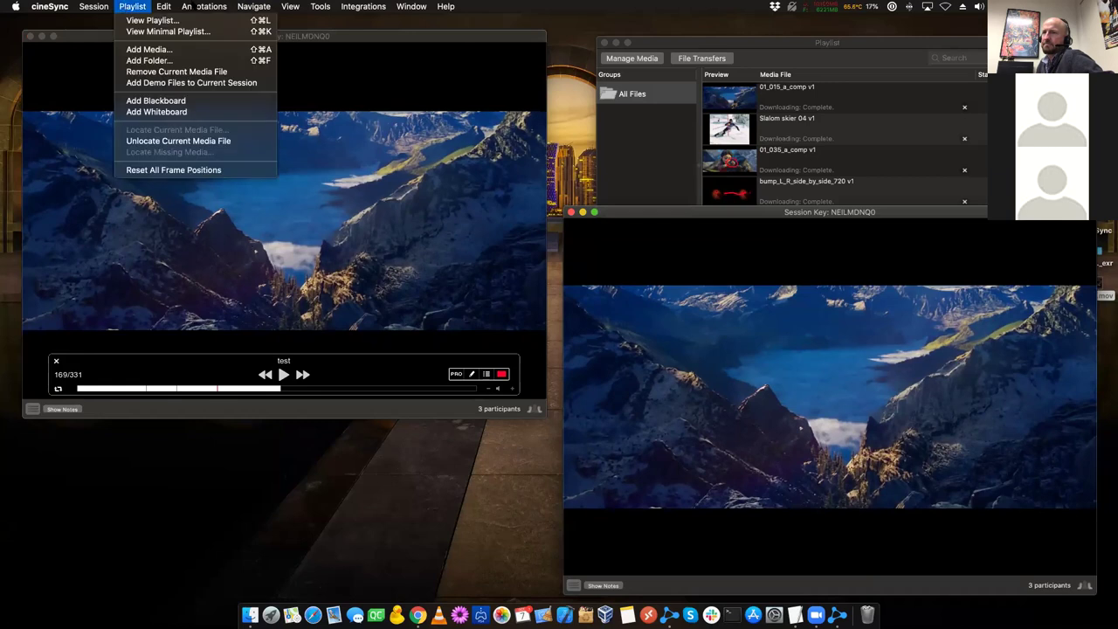
mouse_move(247, 6)
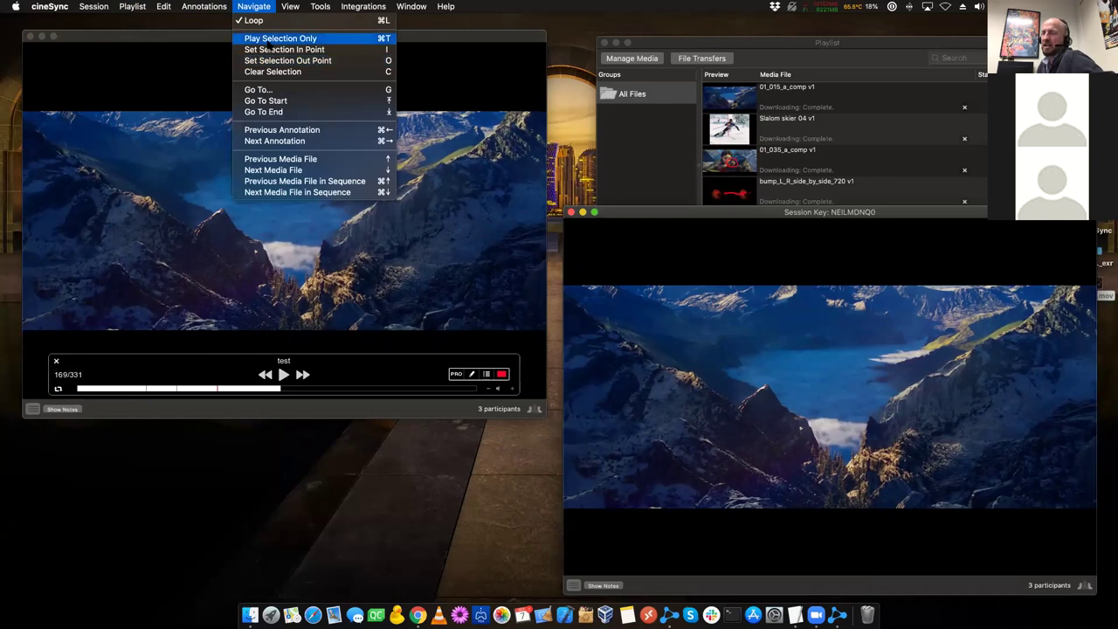
left_click(262, 72)
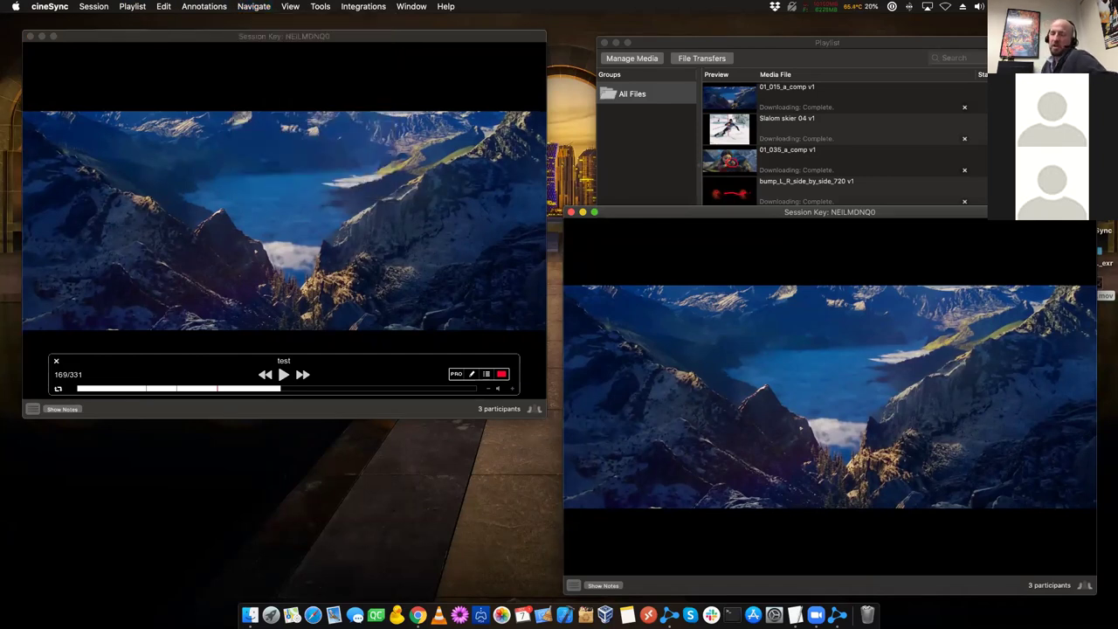
left_click(254, 6)
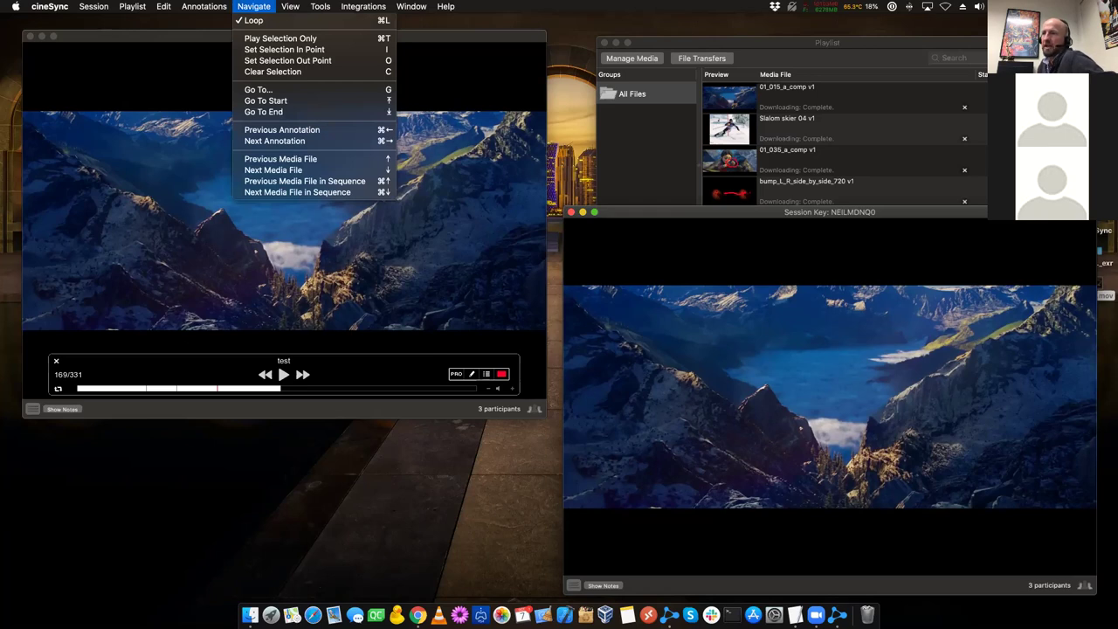
left_click(264, 38)
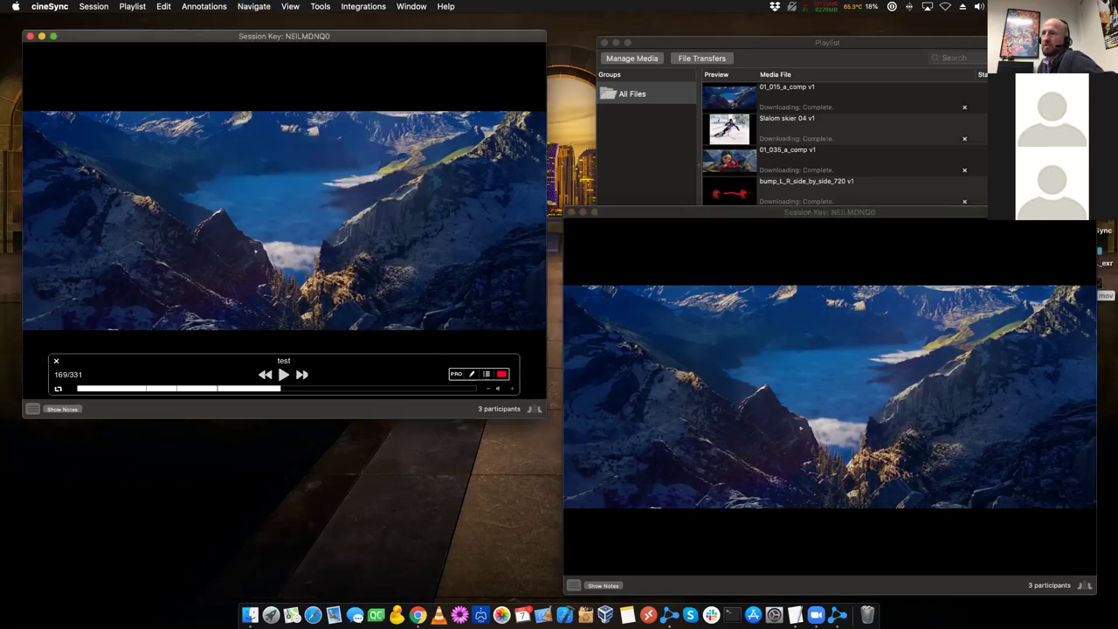
left_click(253, 7)
left_click(264, 38)
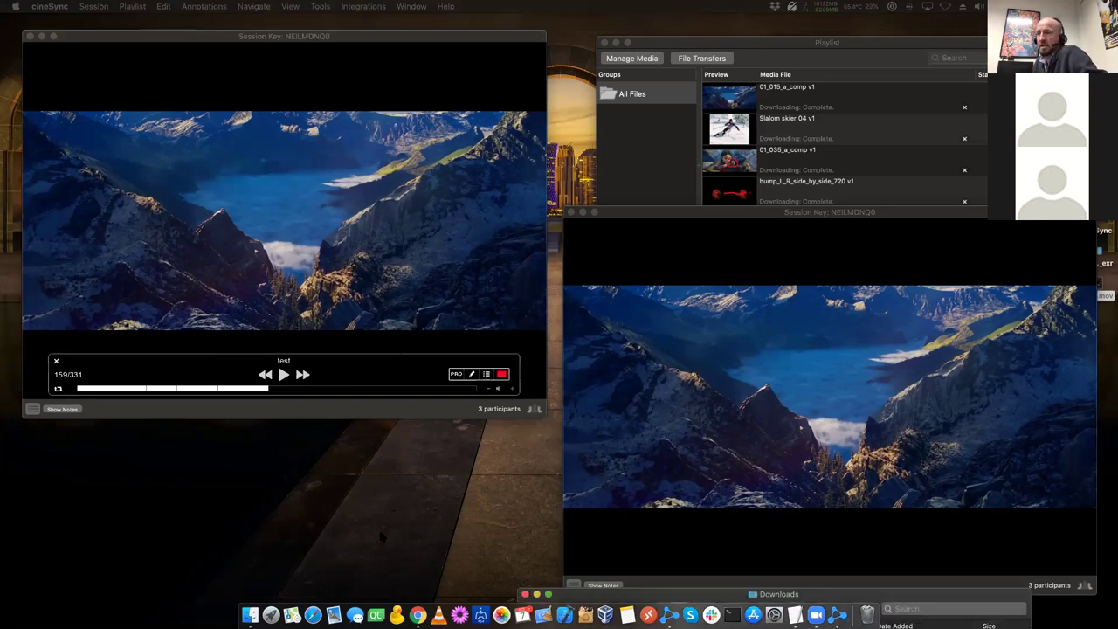
Drag the Downloads Finder window up into full view
left_click_drag(377, 332, 391, 282)
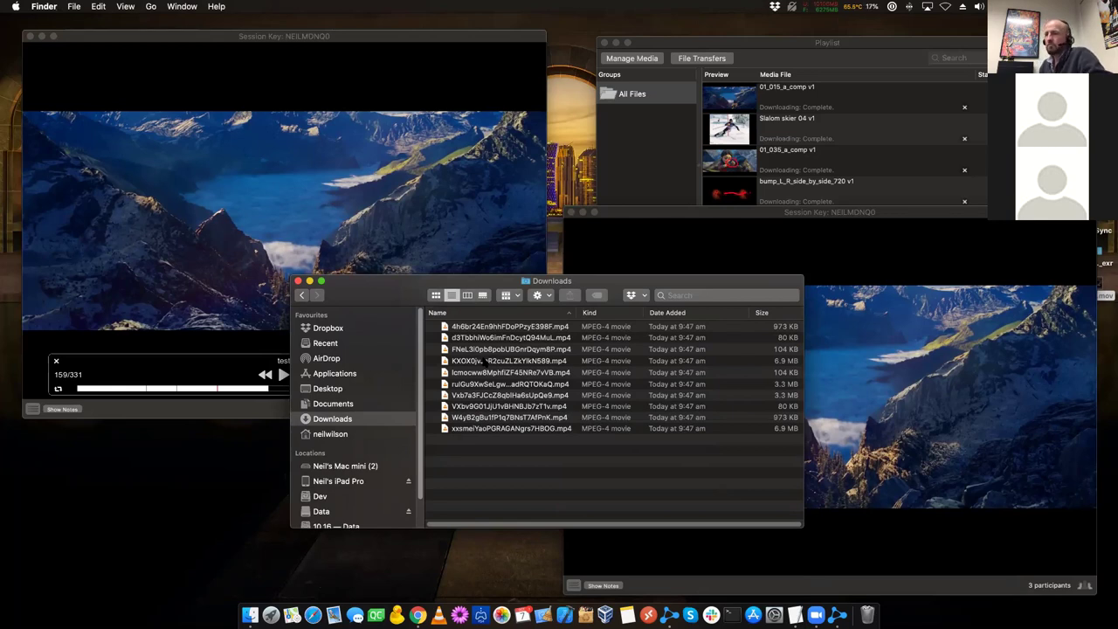
Select KXOX0jvJnR2cuZLZkYlkN589.mp4 and close the cineSync Playlist window
left_click(484, 361)
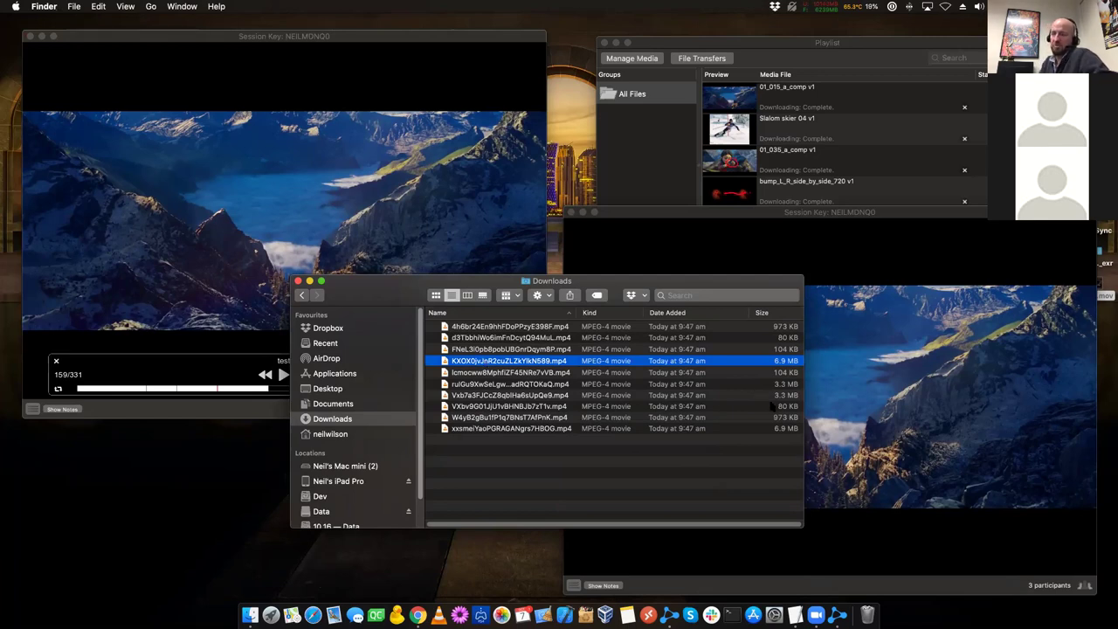
left_click(603, 42)
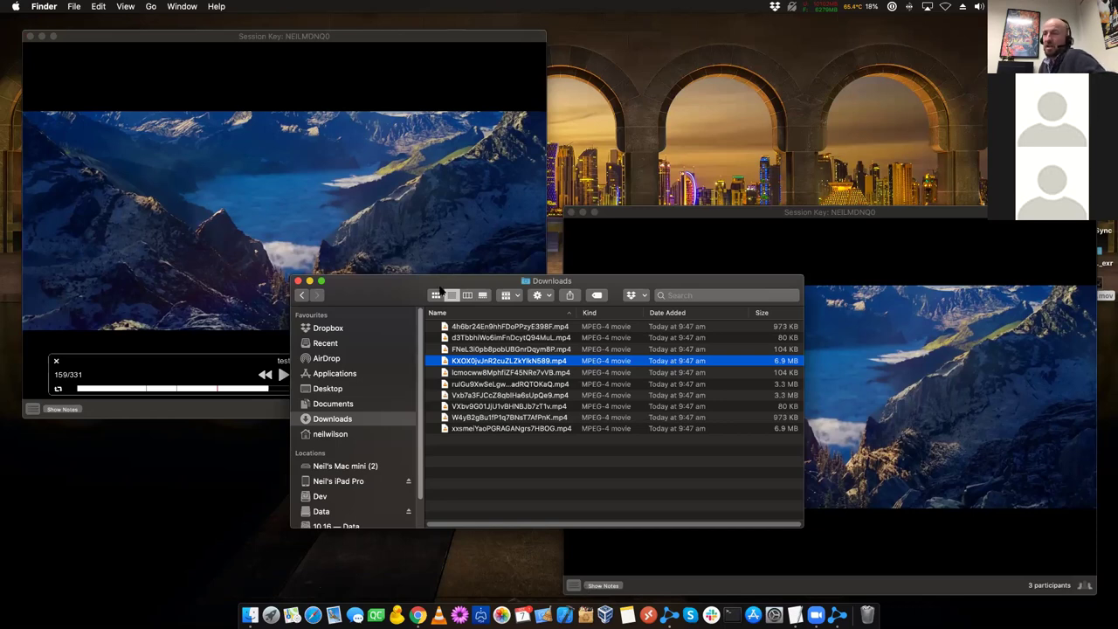
left_click_drag(385, 283, 396, 269)
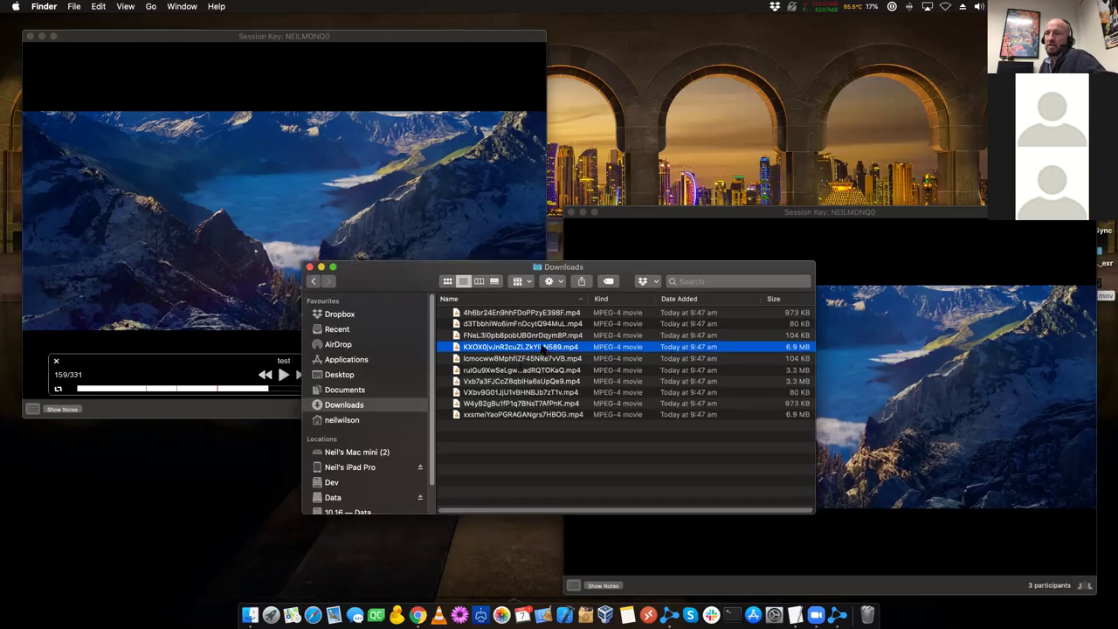
right_click(545, 350)
mouse_move(625, 326)
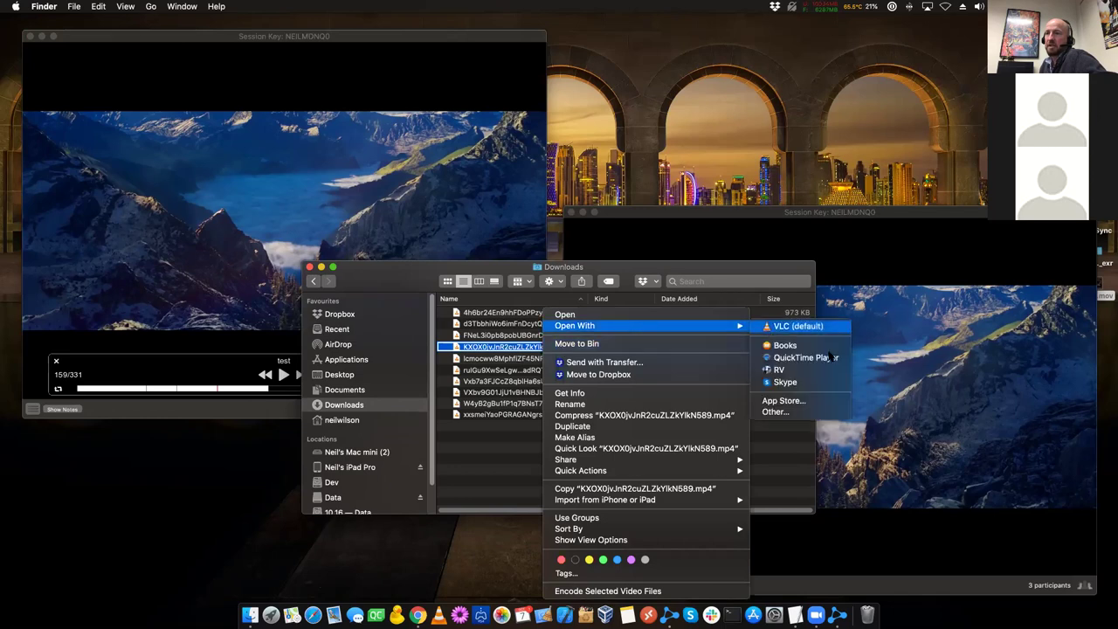
left_click(504, 483)
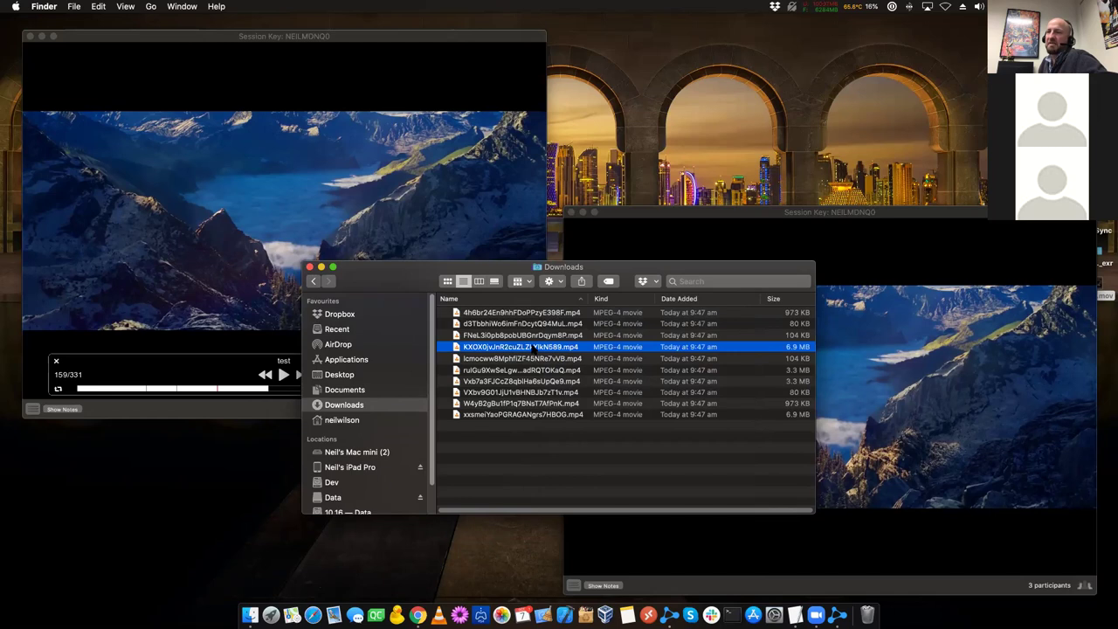
Open KXOX0jvJnR2cuZLZkYlkN589.mp4 with QuickTime Player and dismiss the incompatible-file error
right_click(533, 349)
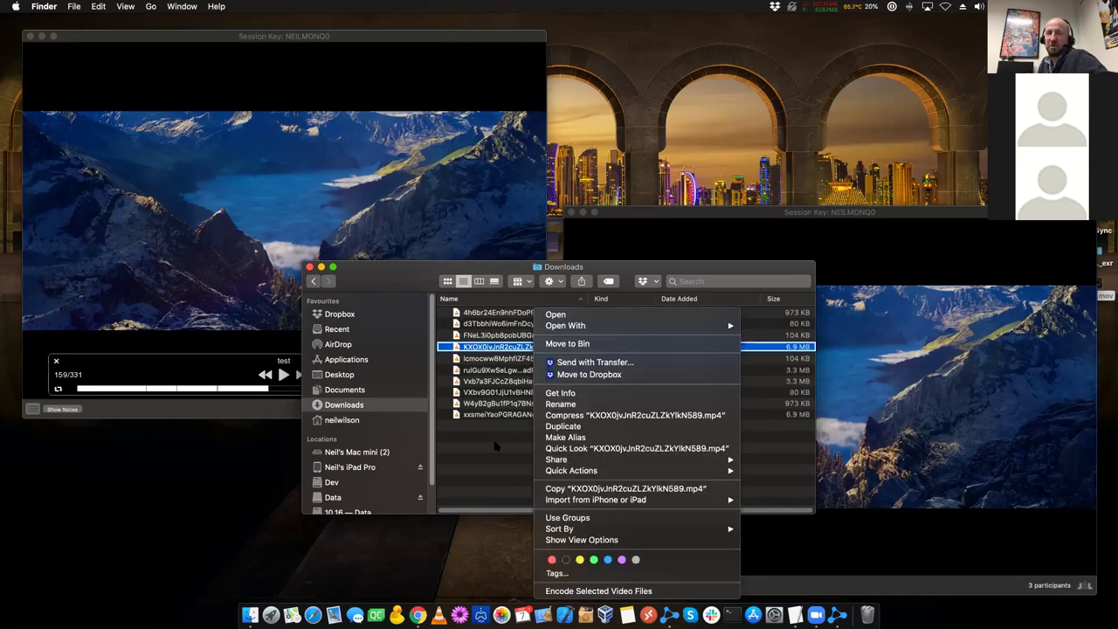
mouse_move(671, 329)
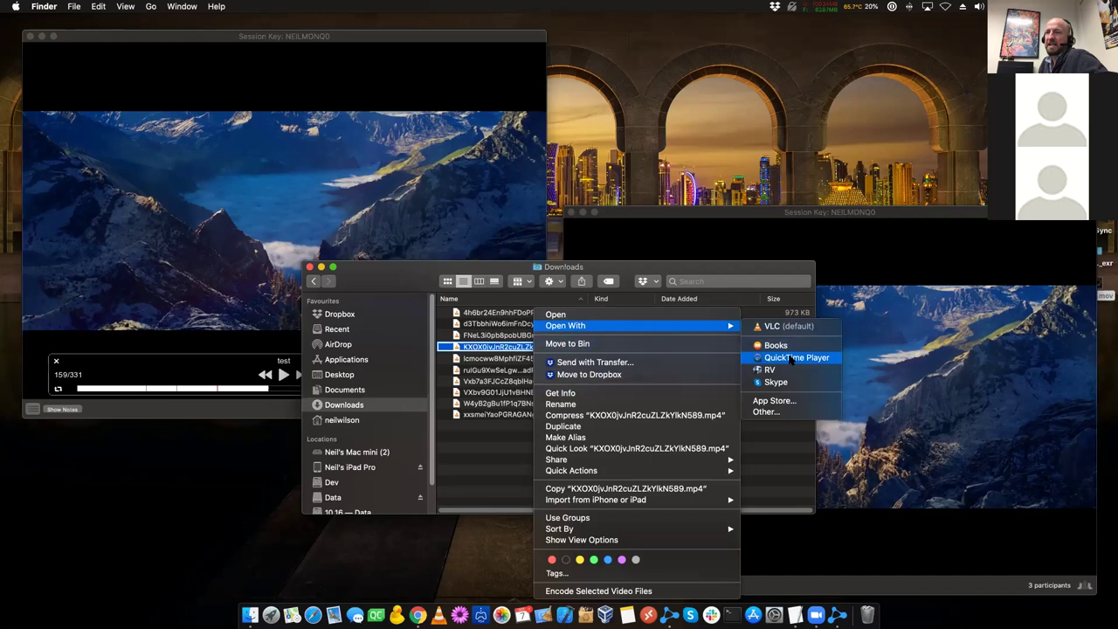
left_click(791, 358)
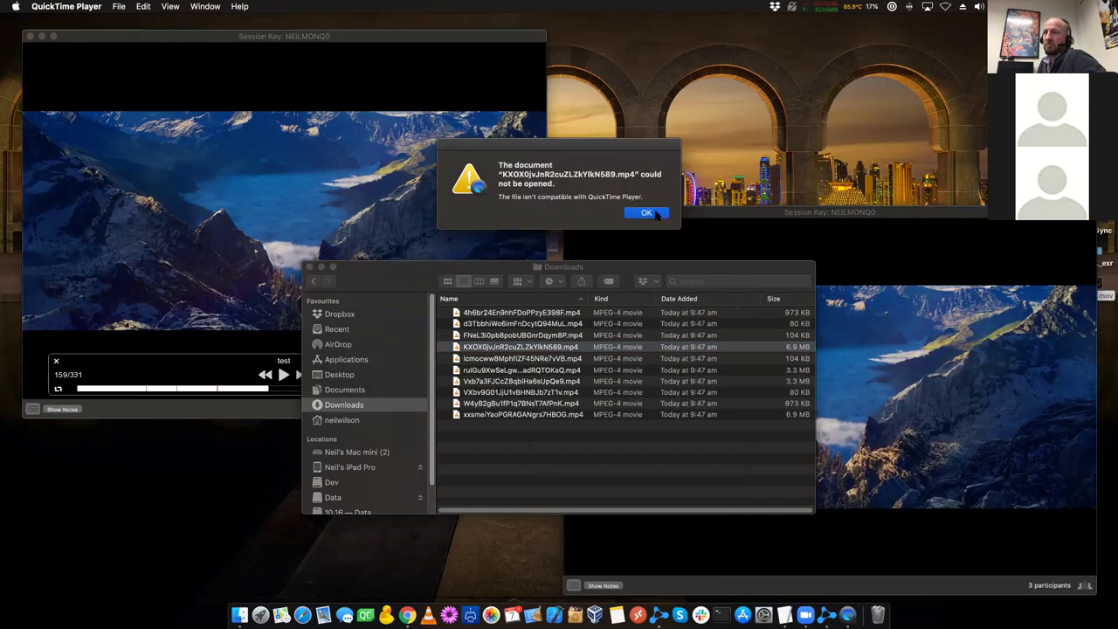
left_click(646, 214)
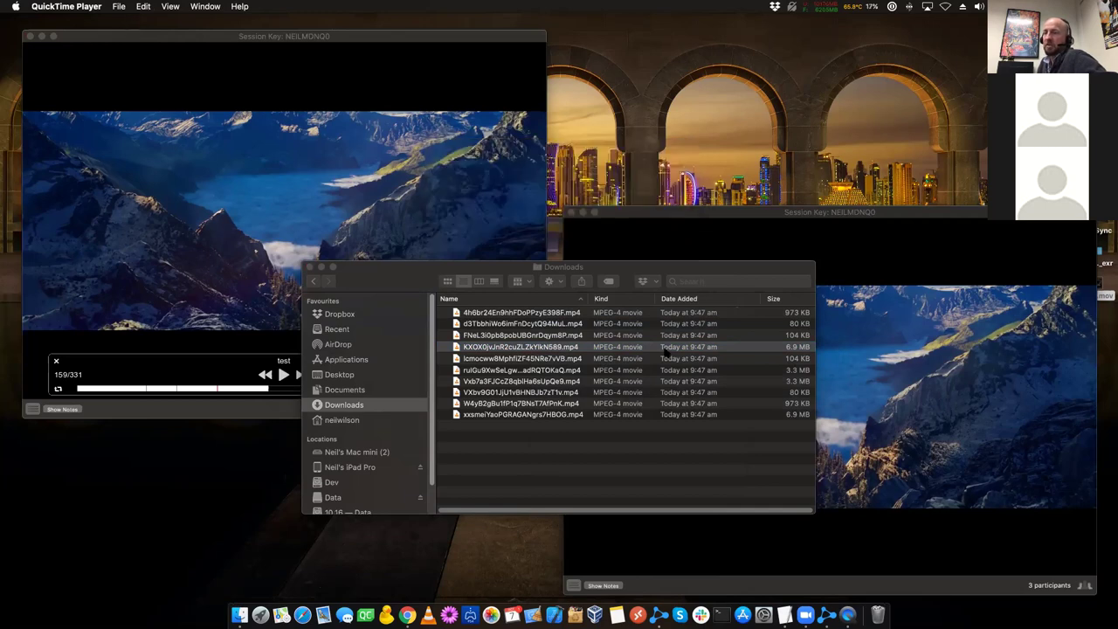
Open lcmocww8MphfiZF45NRe7vVB.mp4 with QuickTime Player and dismiss the 'could not be opened' alert
left_click(558, 360)
right_click(559, 360)
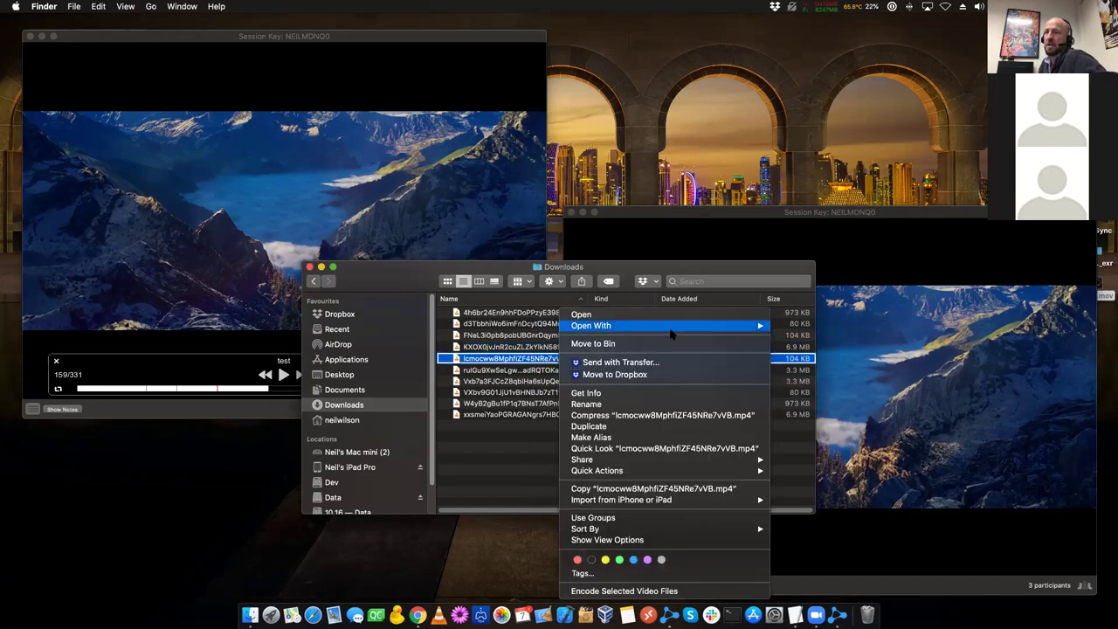
left_click(820, 358)
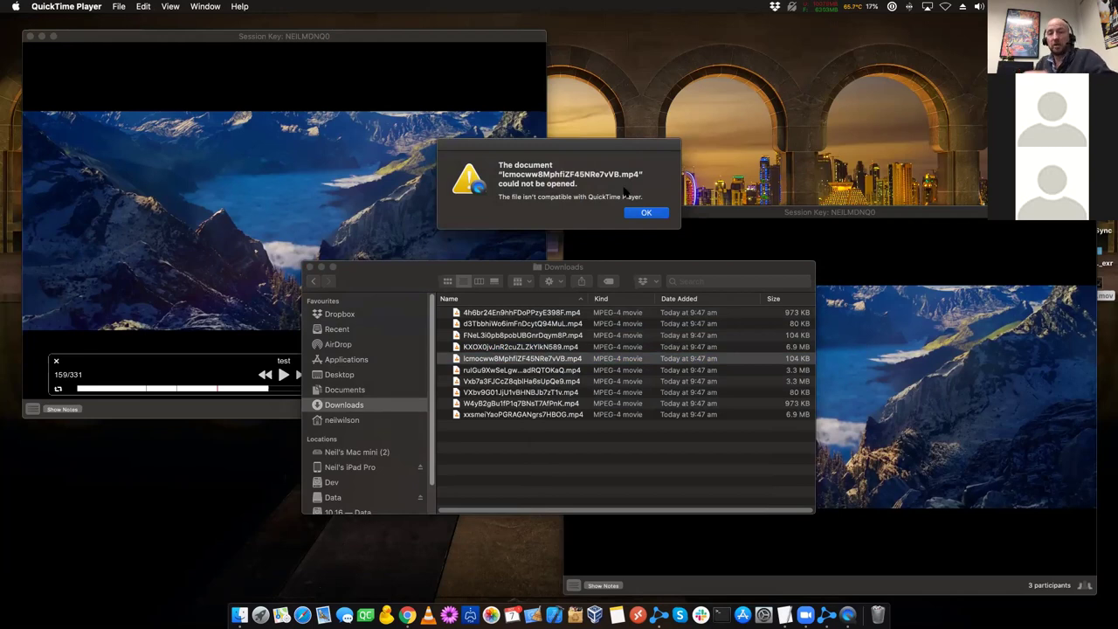
left_click(637, 214)
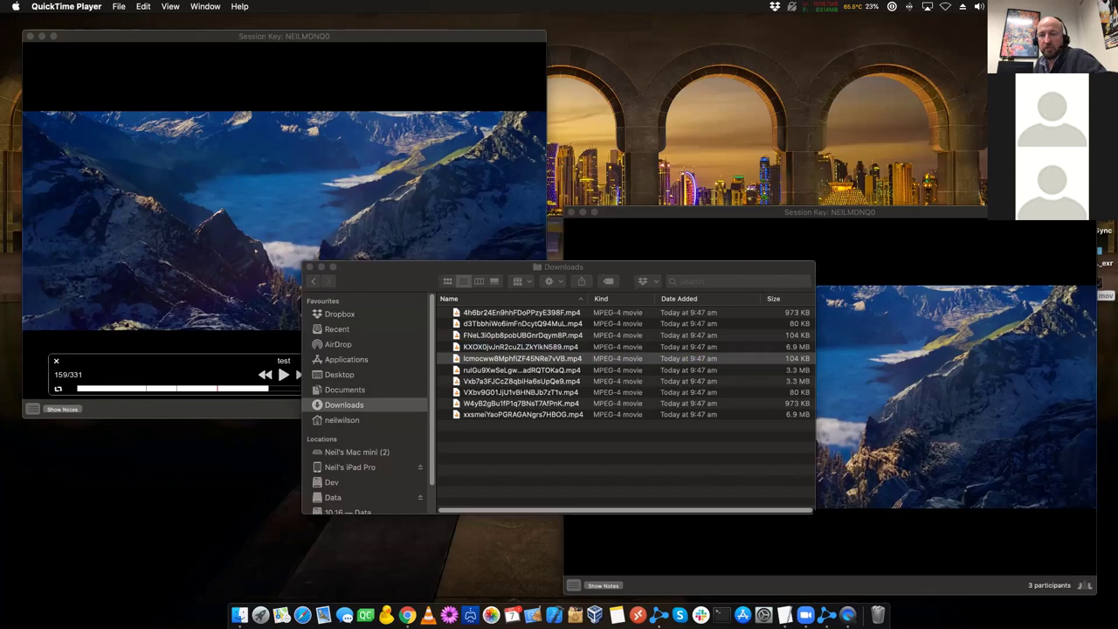
Narrow the Downloads window and move it to the lower left of the screen
left_click_drag(813, 518, 765, 531)
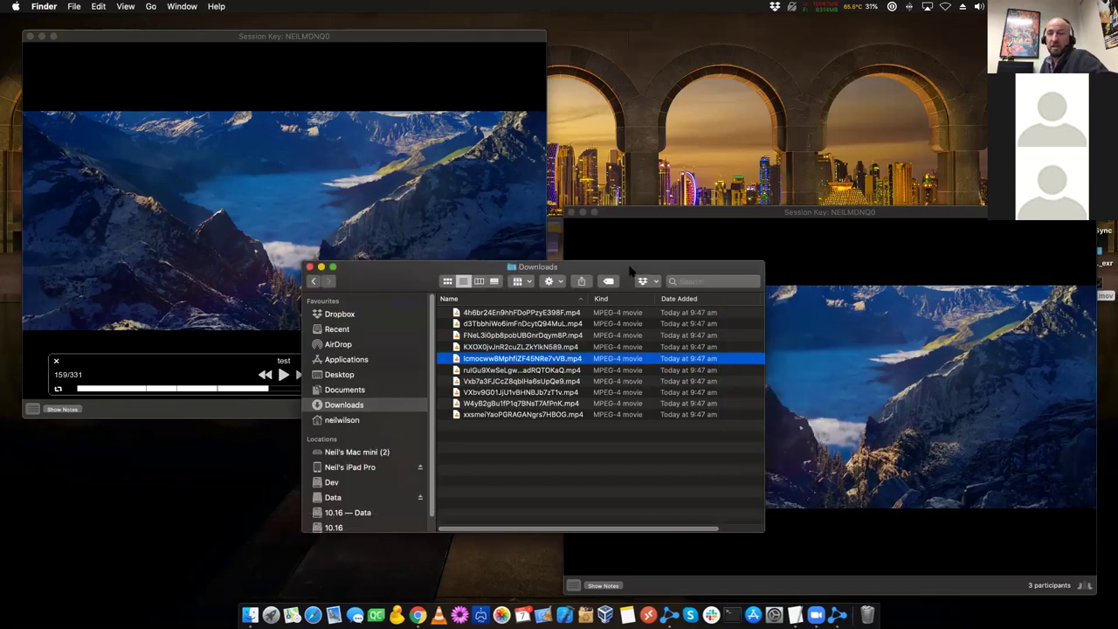
left_click_drag(319, 291, 306, 292)
left_click_drag(423, 268, 223, 314)
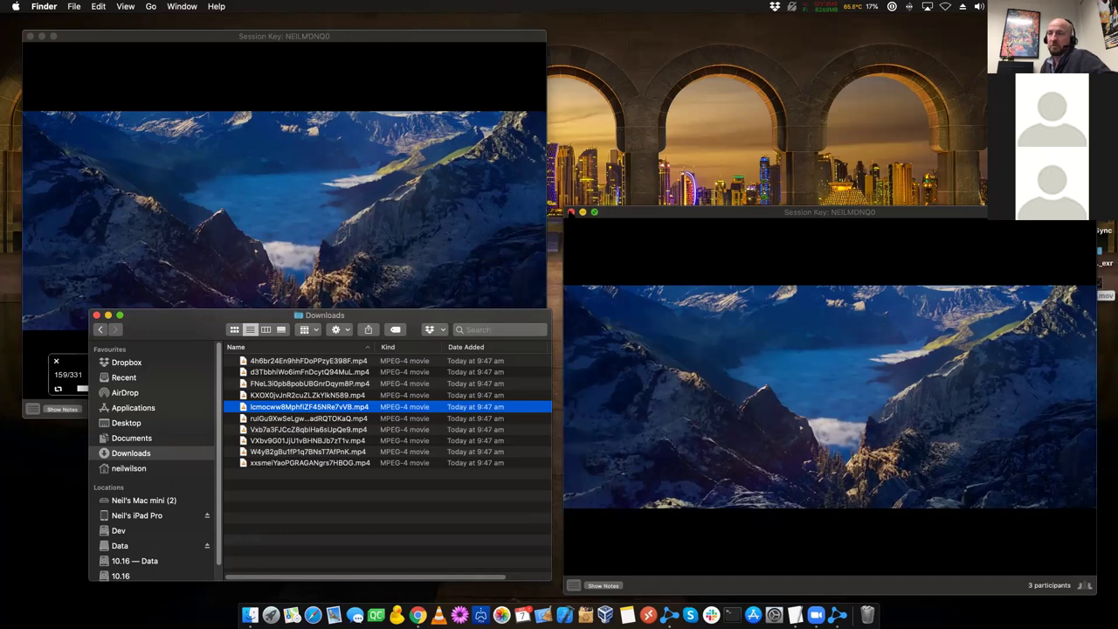
Close the second cineSync session viewer without saving
left_click(570, 212)
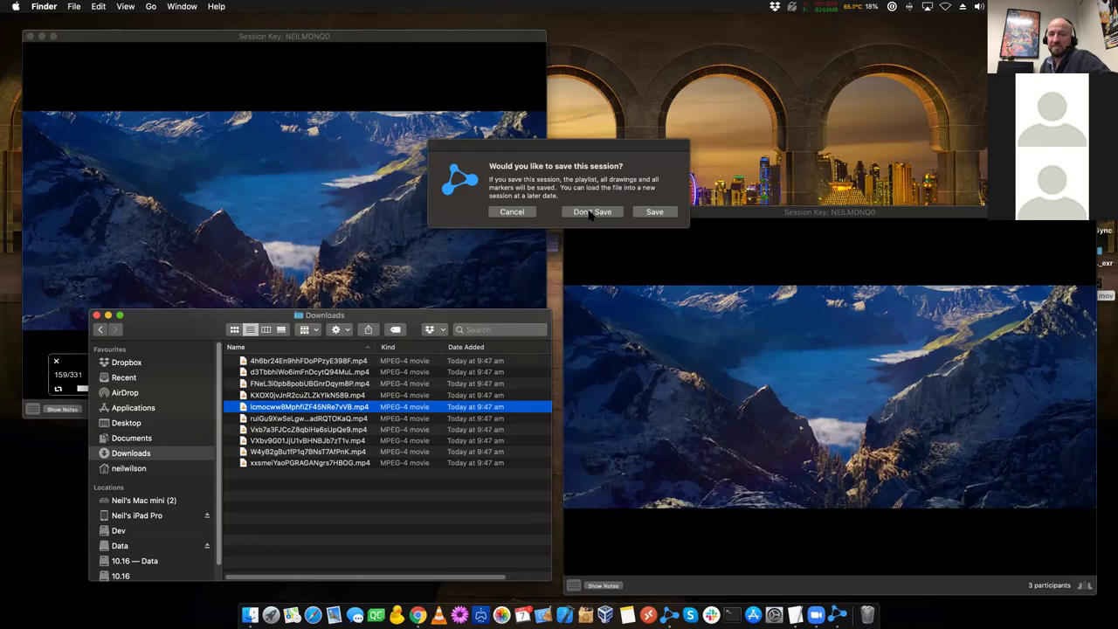
left_click(590, 212)
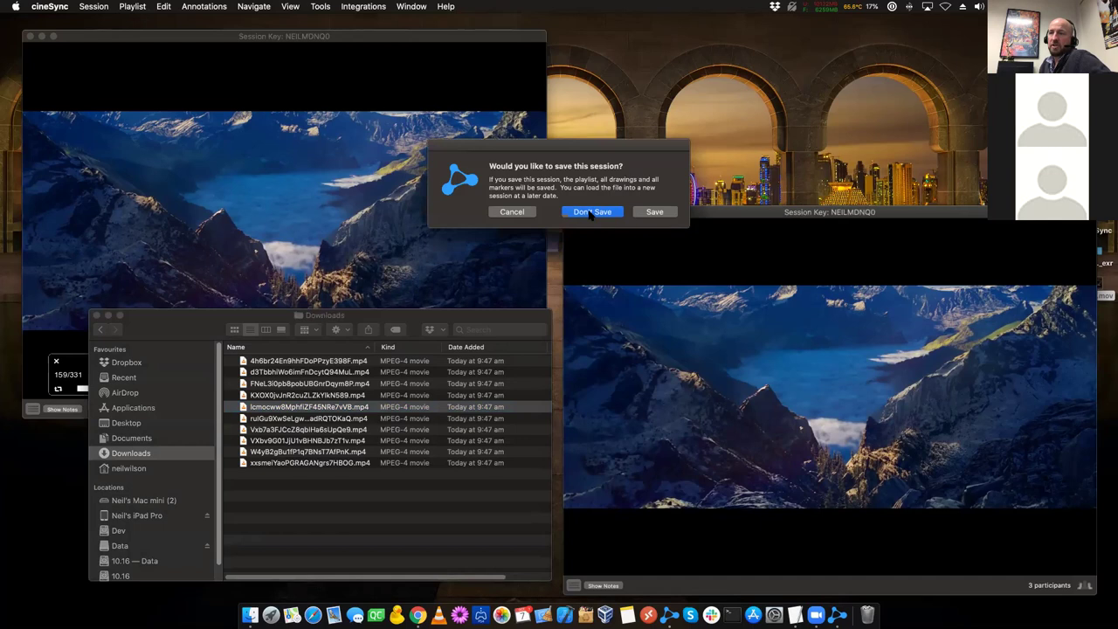
left_click(590, 212)
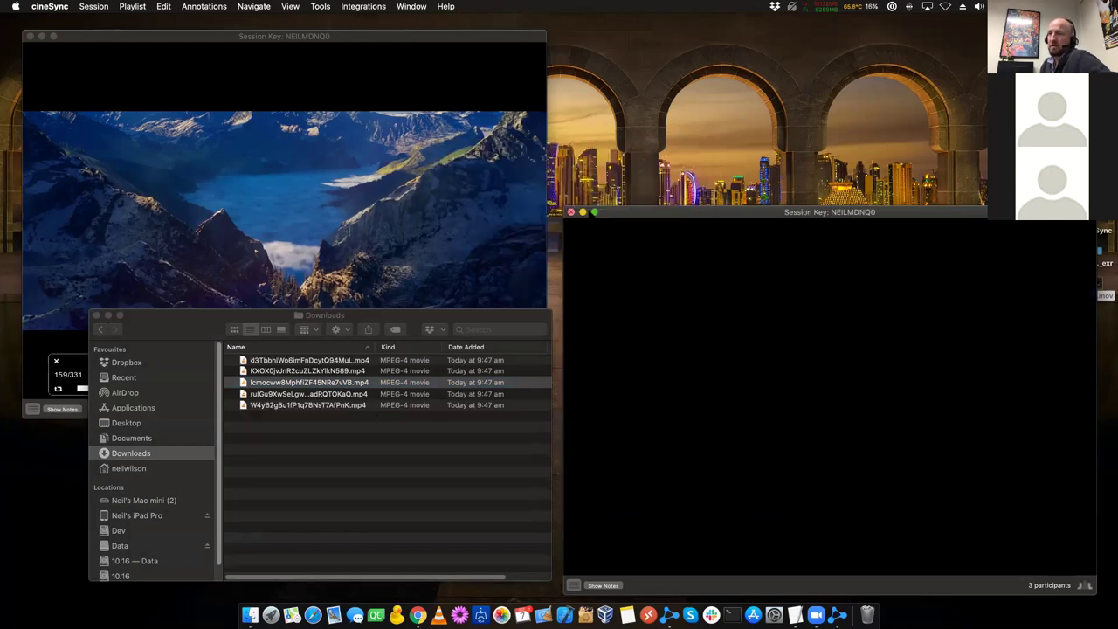
Move the Downloads window aside to the right
left_click(177, 332)
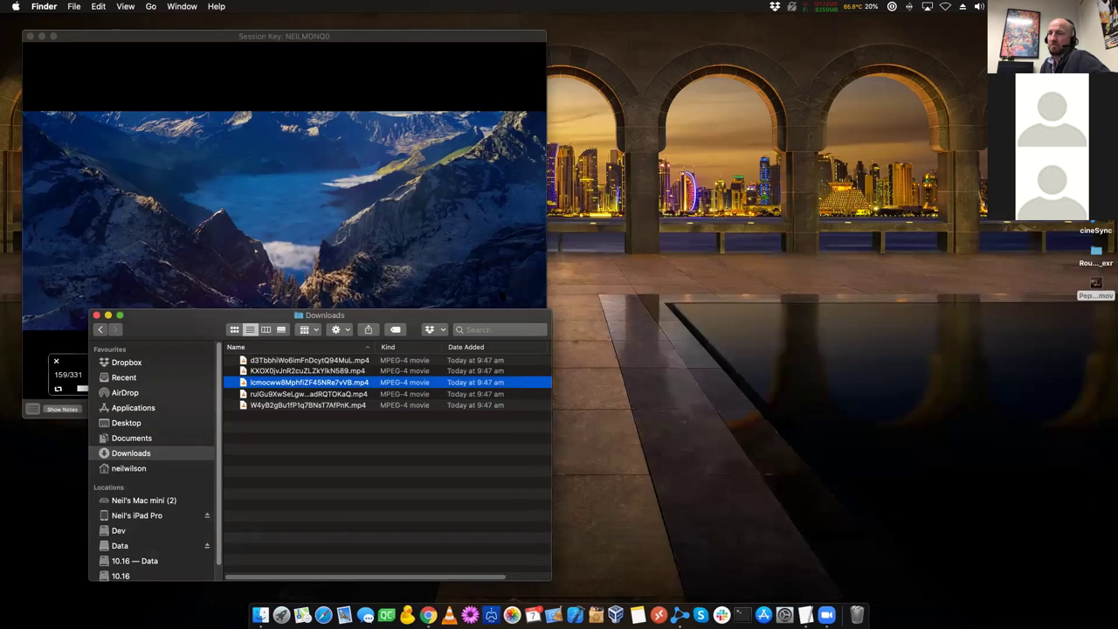
left_click_drag(178, 332, 258, 318)
left_click_drag(661, 298, 883, 281)
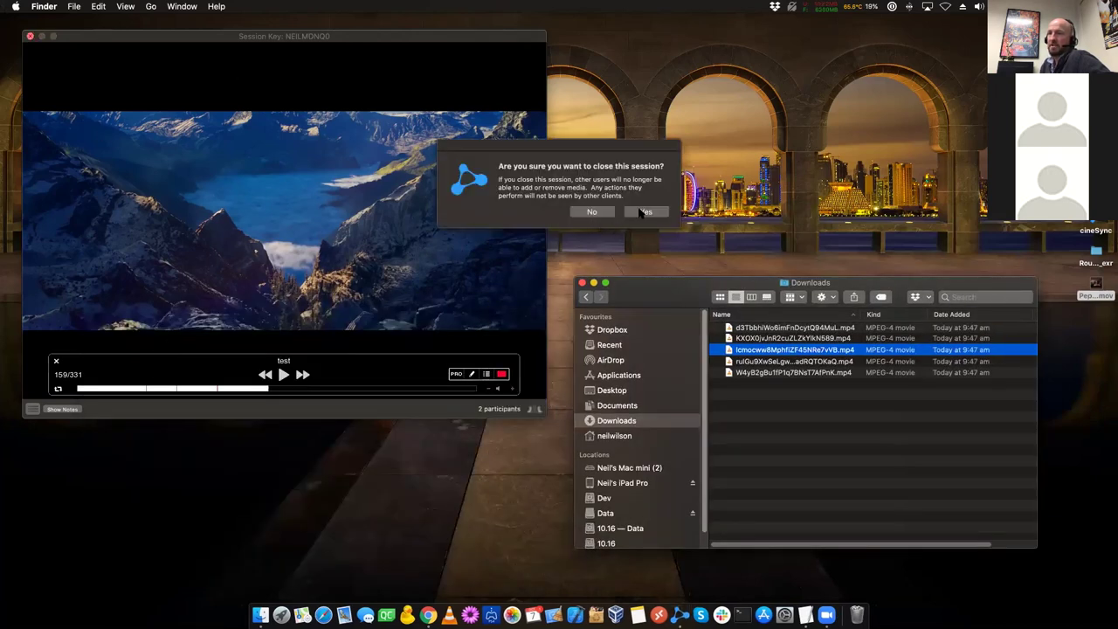
Close the remaining review session, confirming Yes and choosing Don't Save
left_click(642, 212)
left_click(642, 213)
left_click(604, 213)
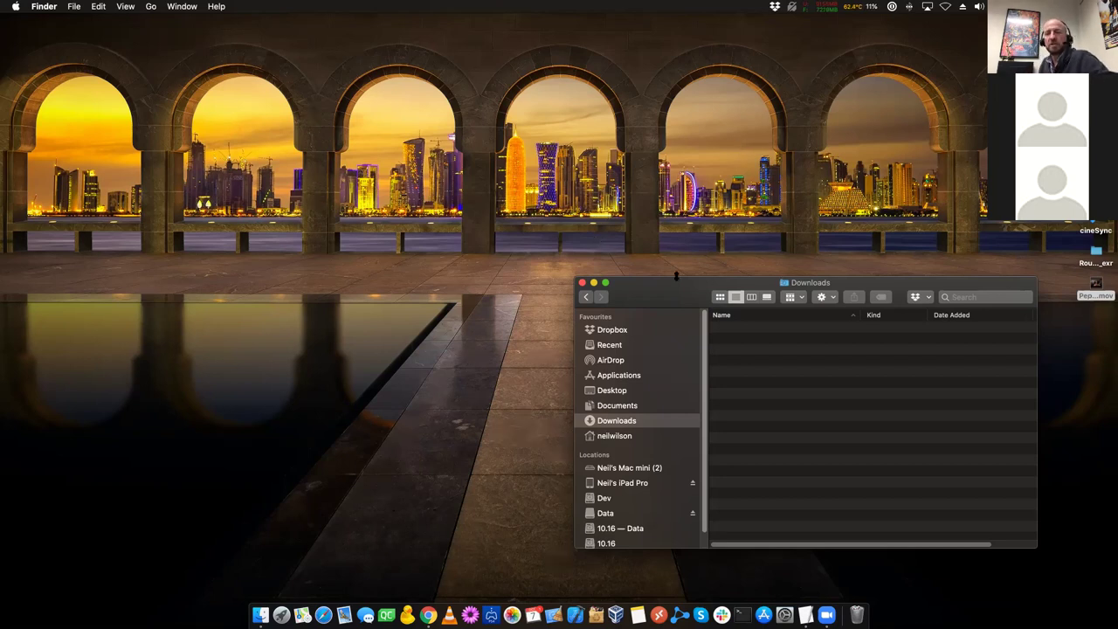
left_click(583, 283)
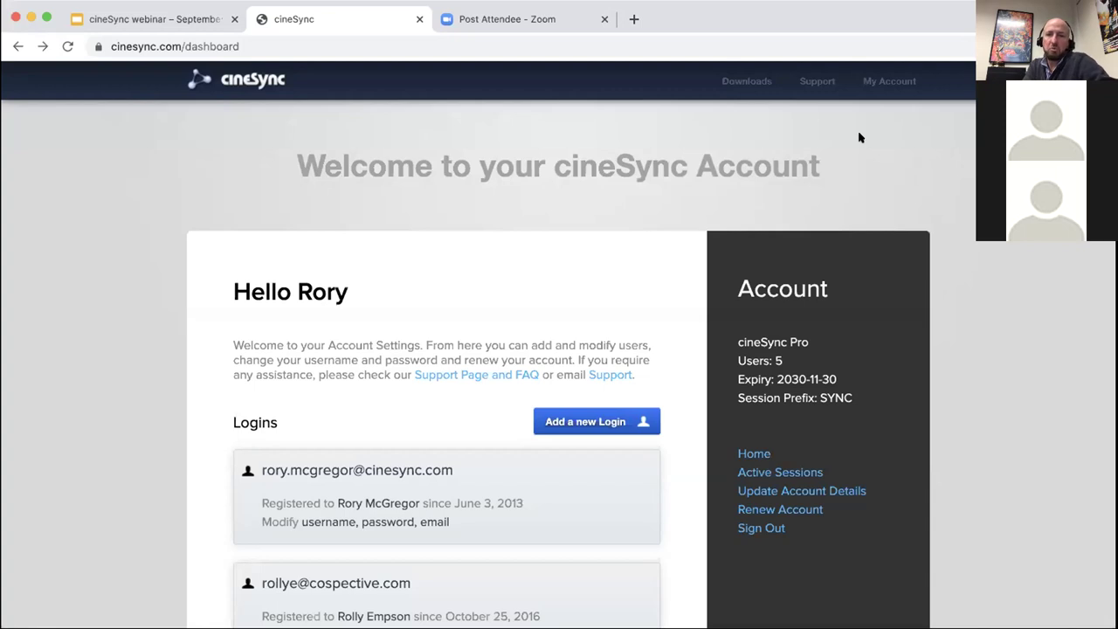
Scroll down the cineSync account dashboard showing the Pro plan for 5 users
scroll(859, 137, "down", 2)
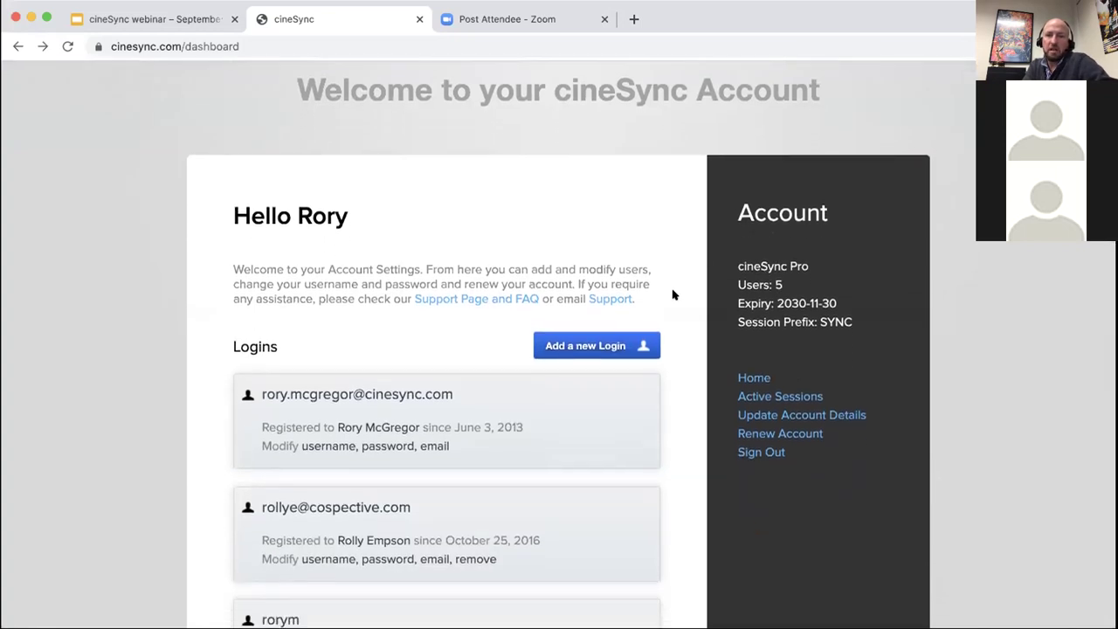
Scroll to the Logins list and choose Add a new Login
scroll(671, 293, "down", 1)
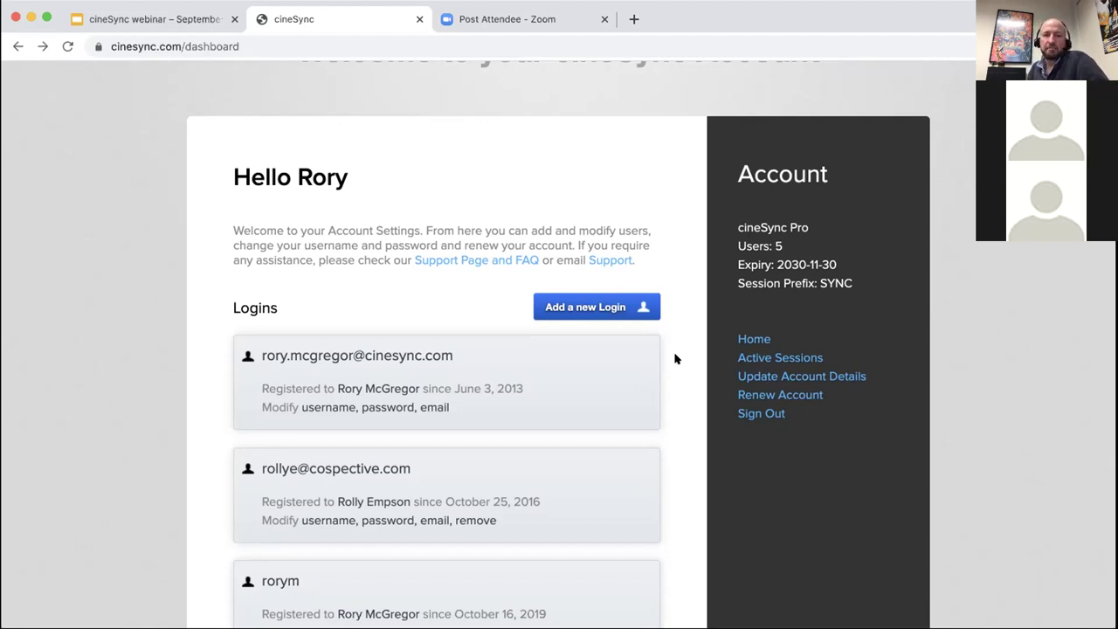
left_click(593, 308)
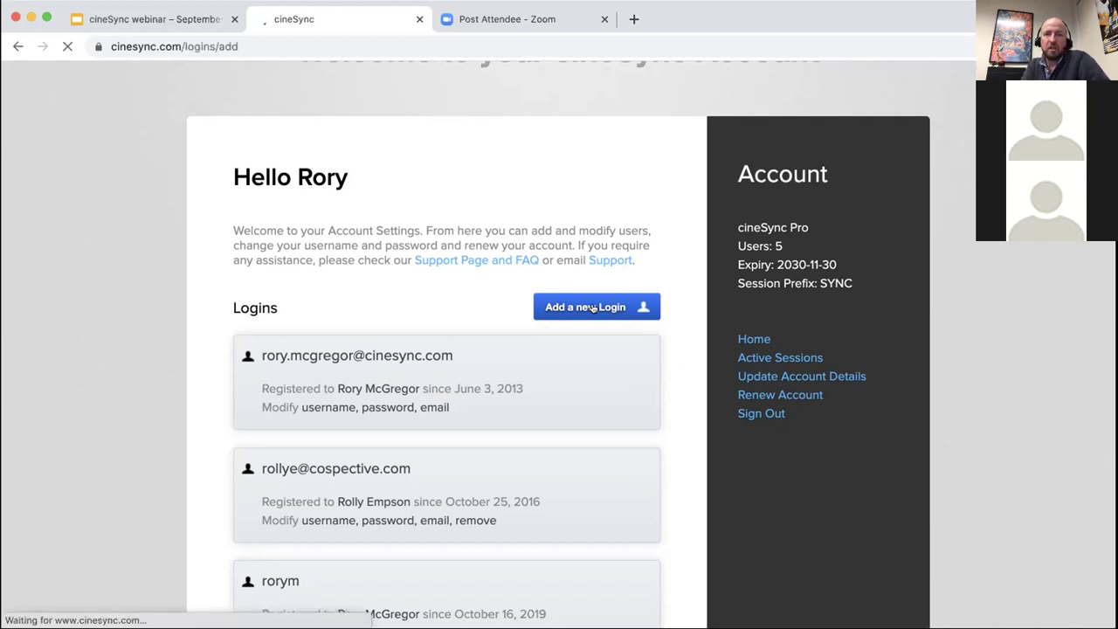
Leave the New User login form blank and return to the account dashboard
scroll(663, 318, "down", 4)
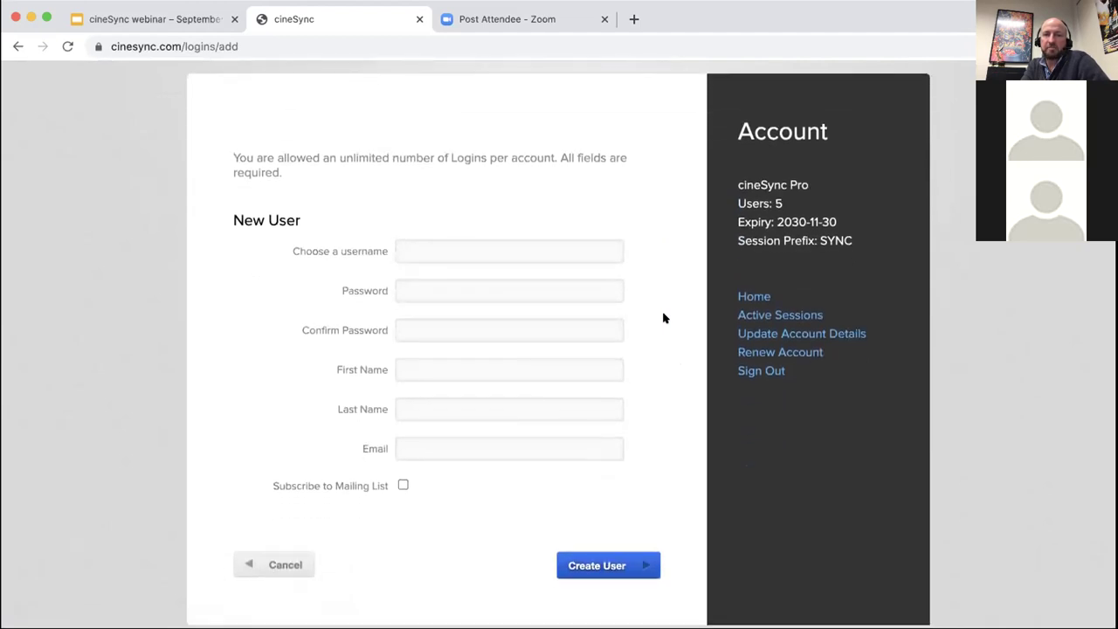
left_click(17, 47)
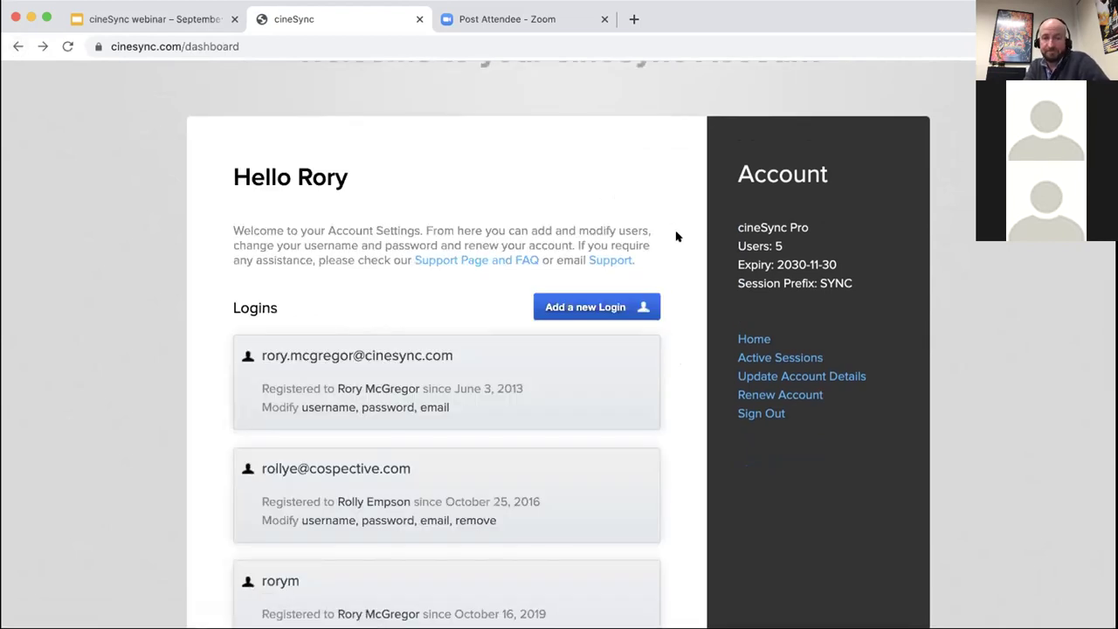
Check the account details page's Session Prefix (SYNC) unchanged, then open the Active Sessions list
left_click(807, 376)
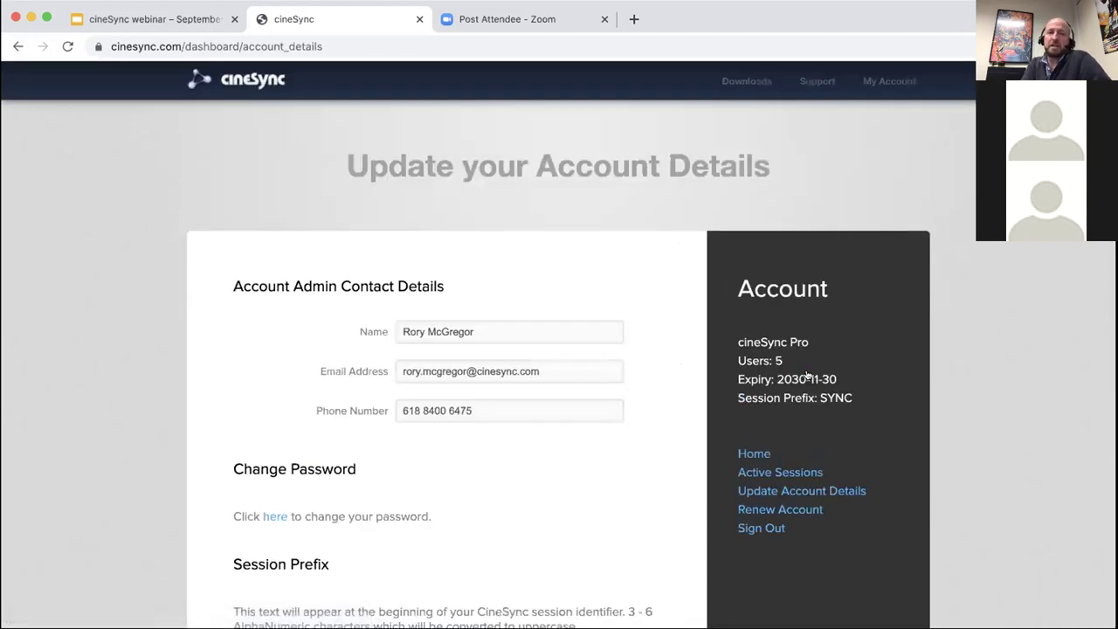
scroll(664, 311, "down", 3)
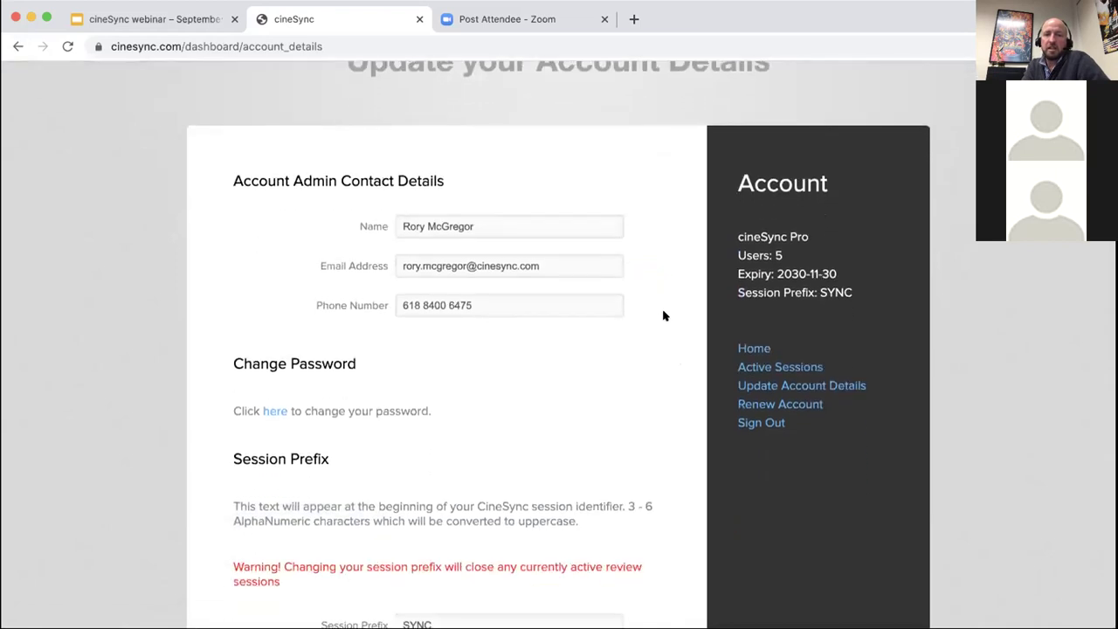
scroll(663, 315, "down", 5)
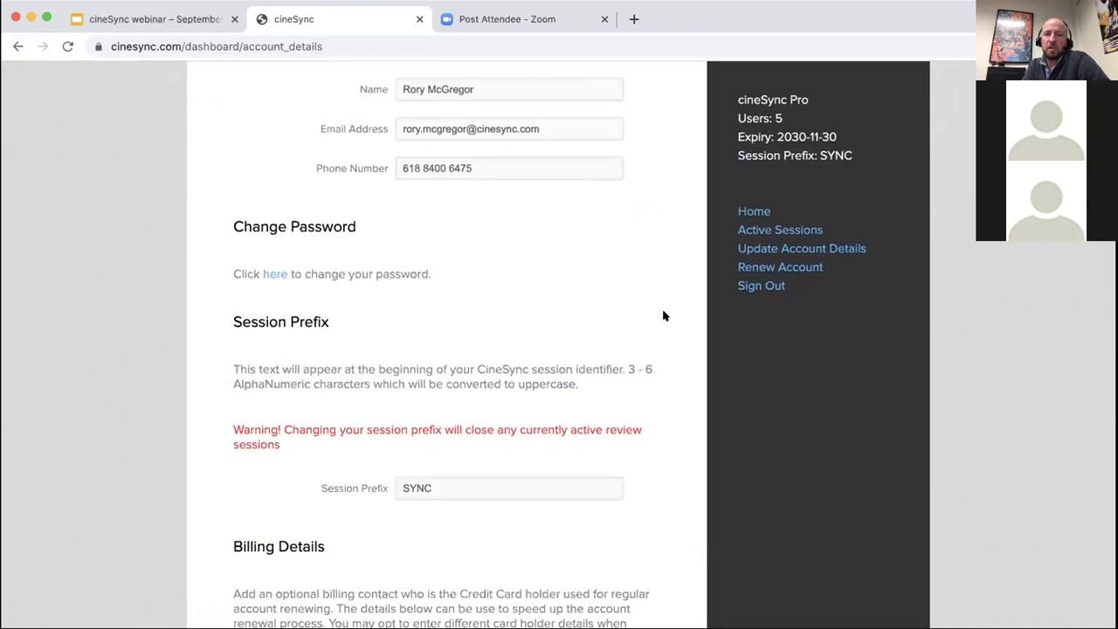
left_click(438, 414)
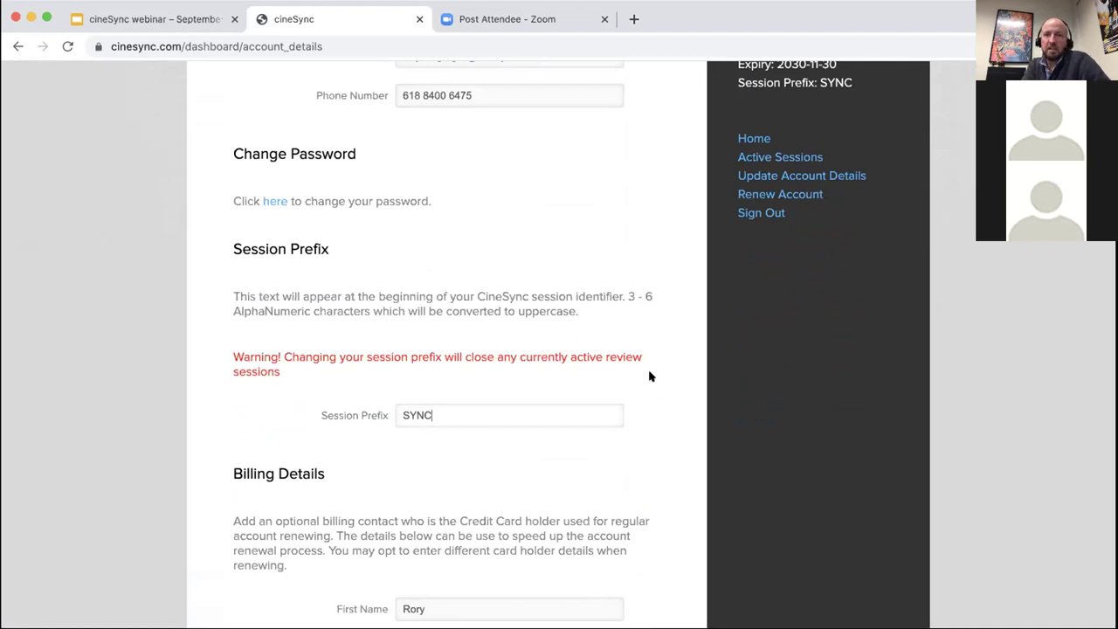
scroll(709, 249, "up", 5)
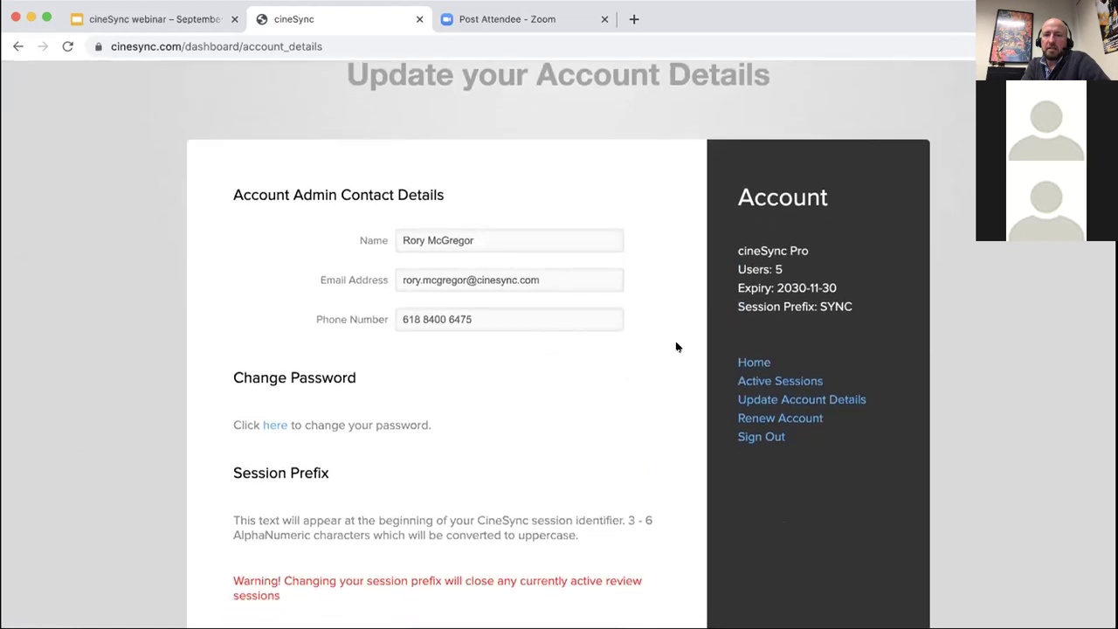
left_click(758, 382)
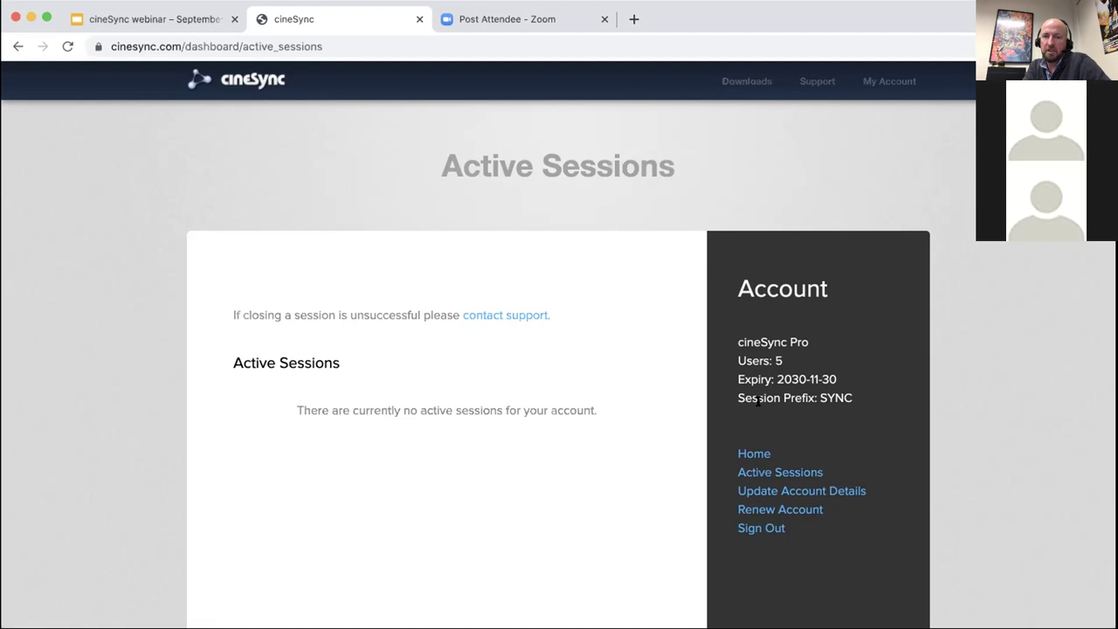
Pick the 6 months renewal period, then present the webinar deck at the Upcoming webinars slide
left_click(780, 510)
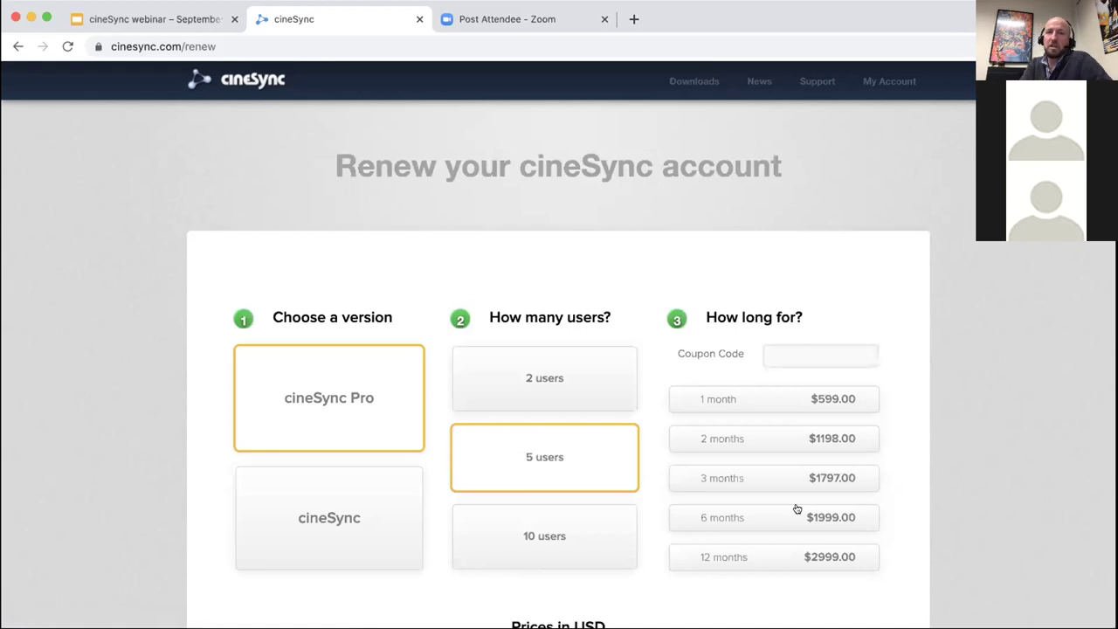
left_click(695, 526)
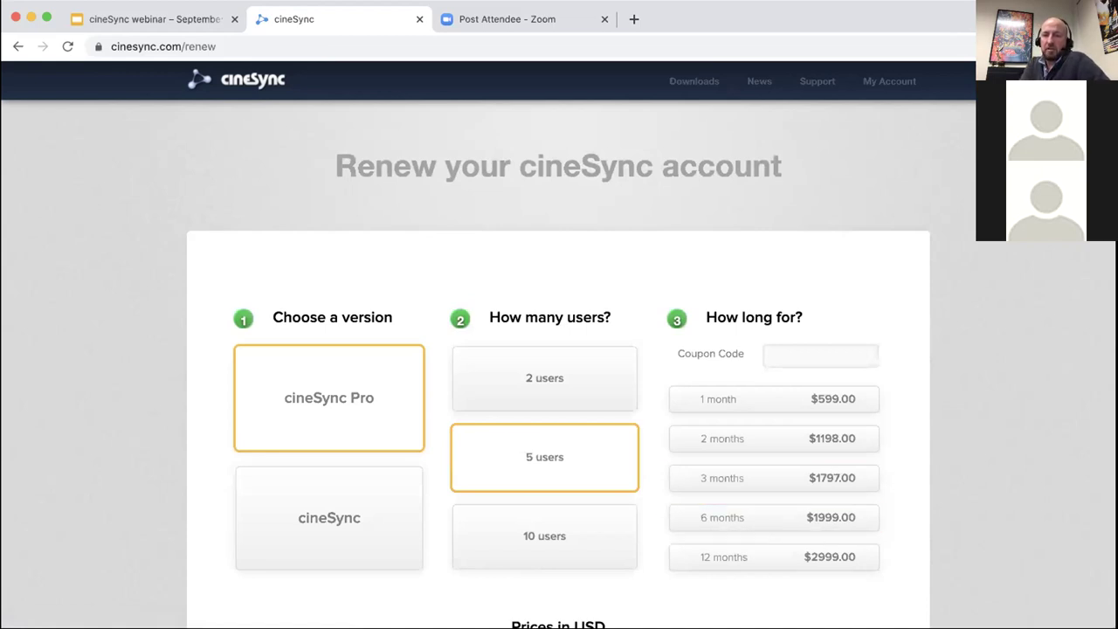
left_click(151, 19)
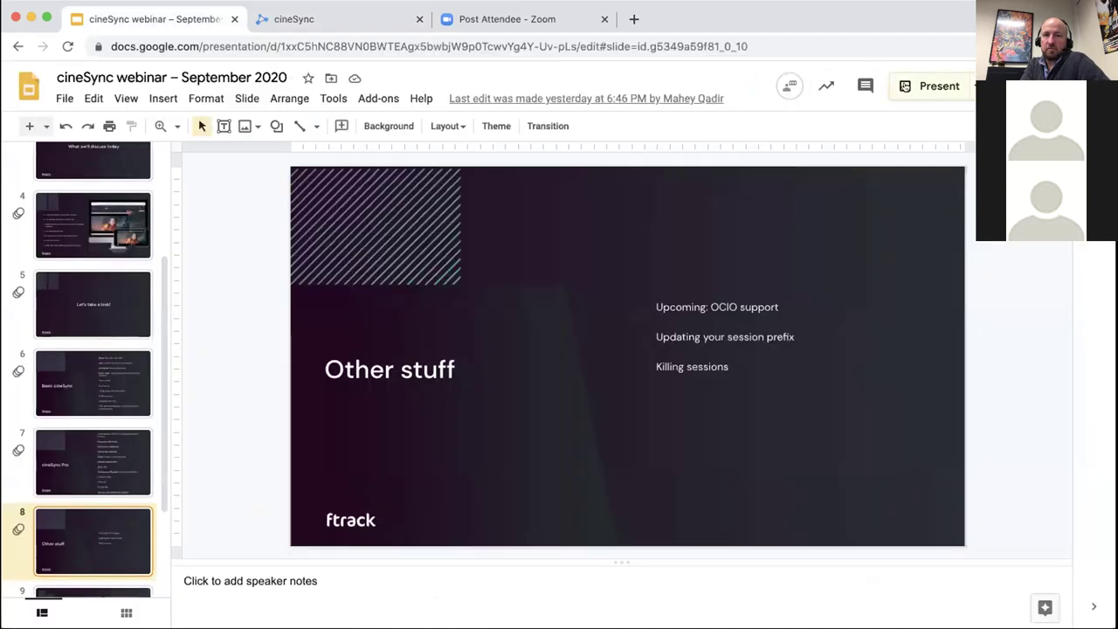
left_click(928, 86)
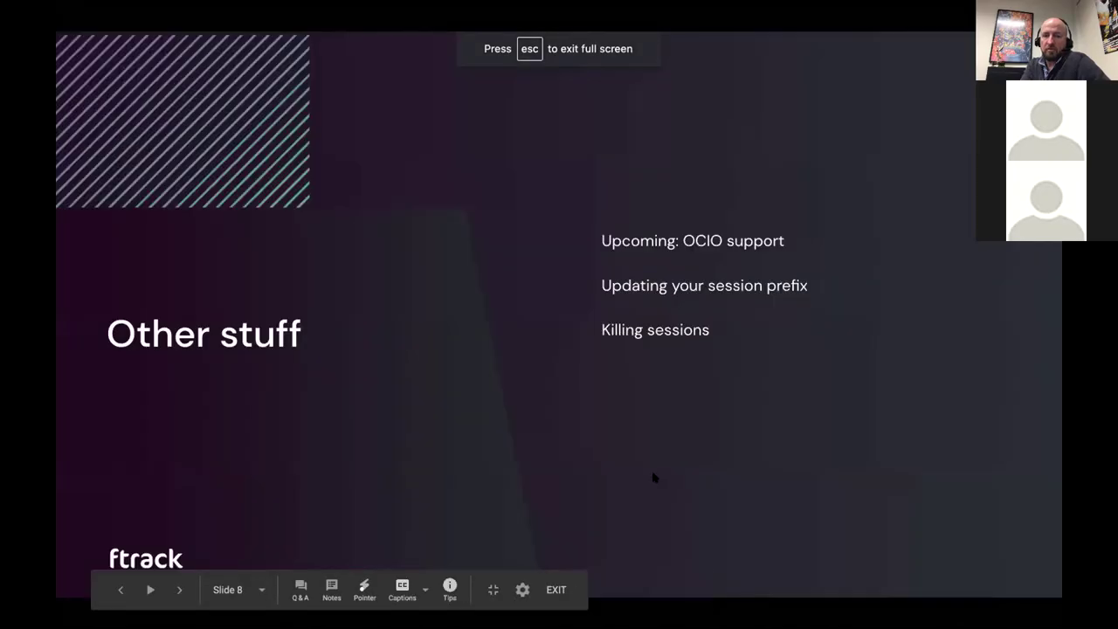
key("Right")
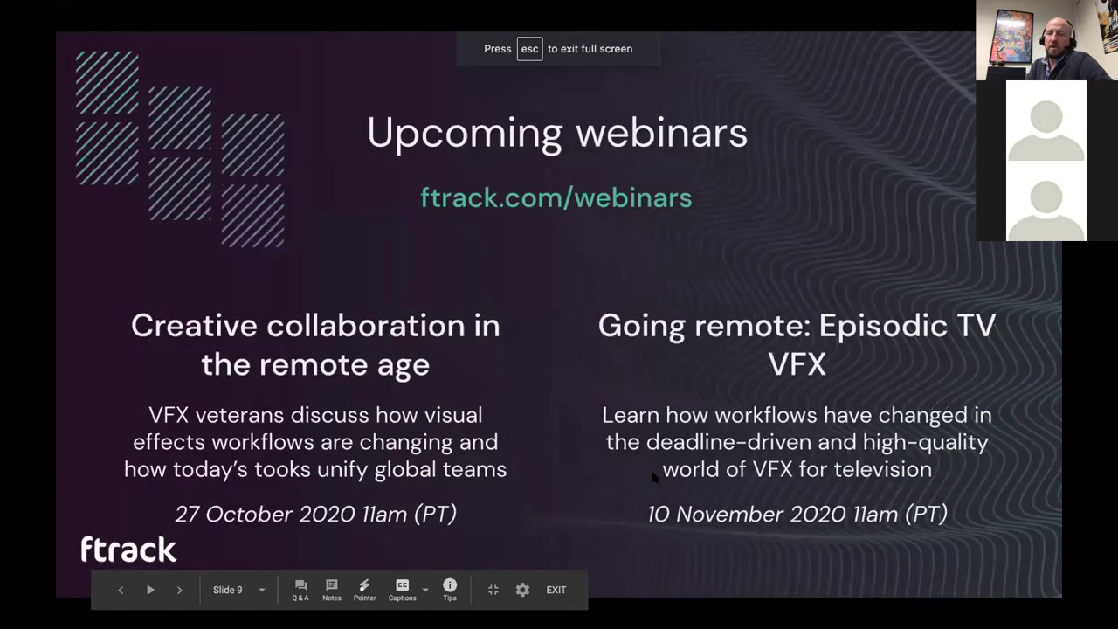